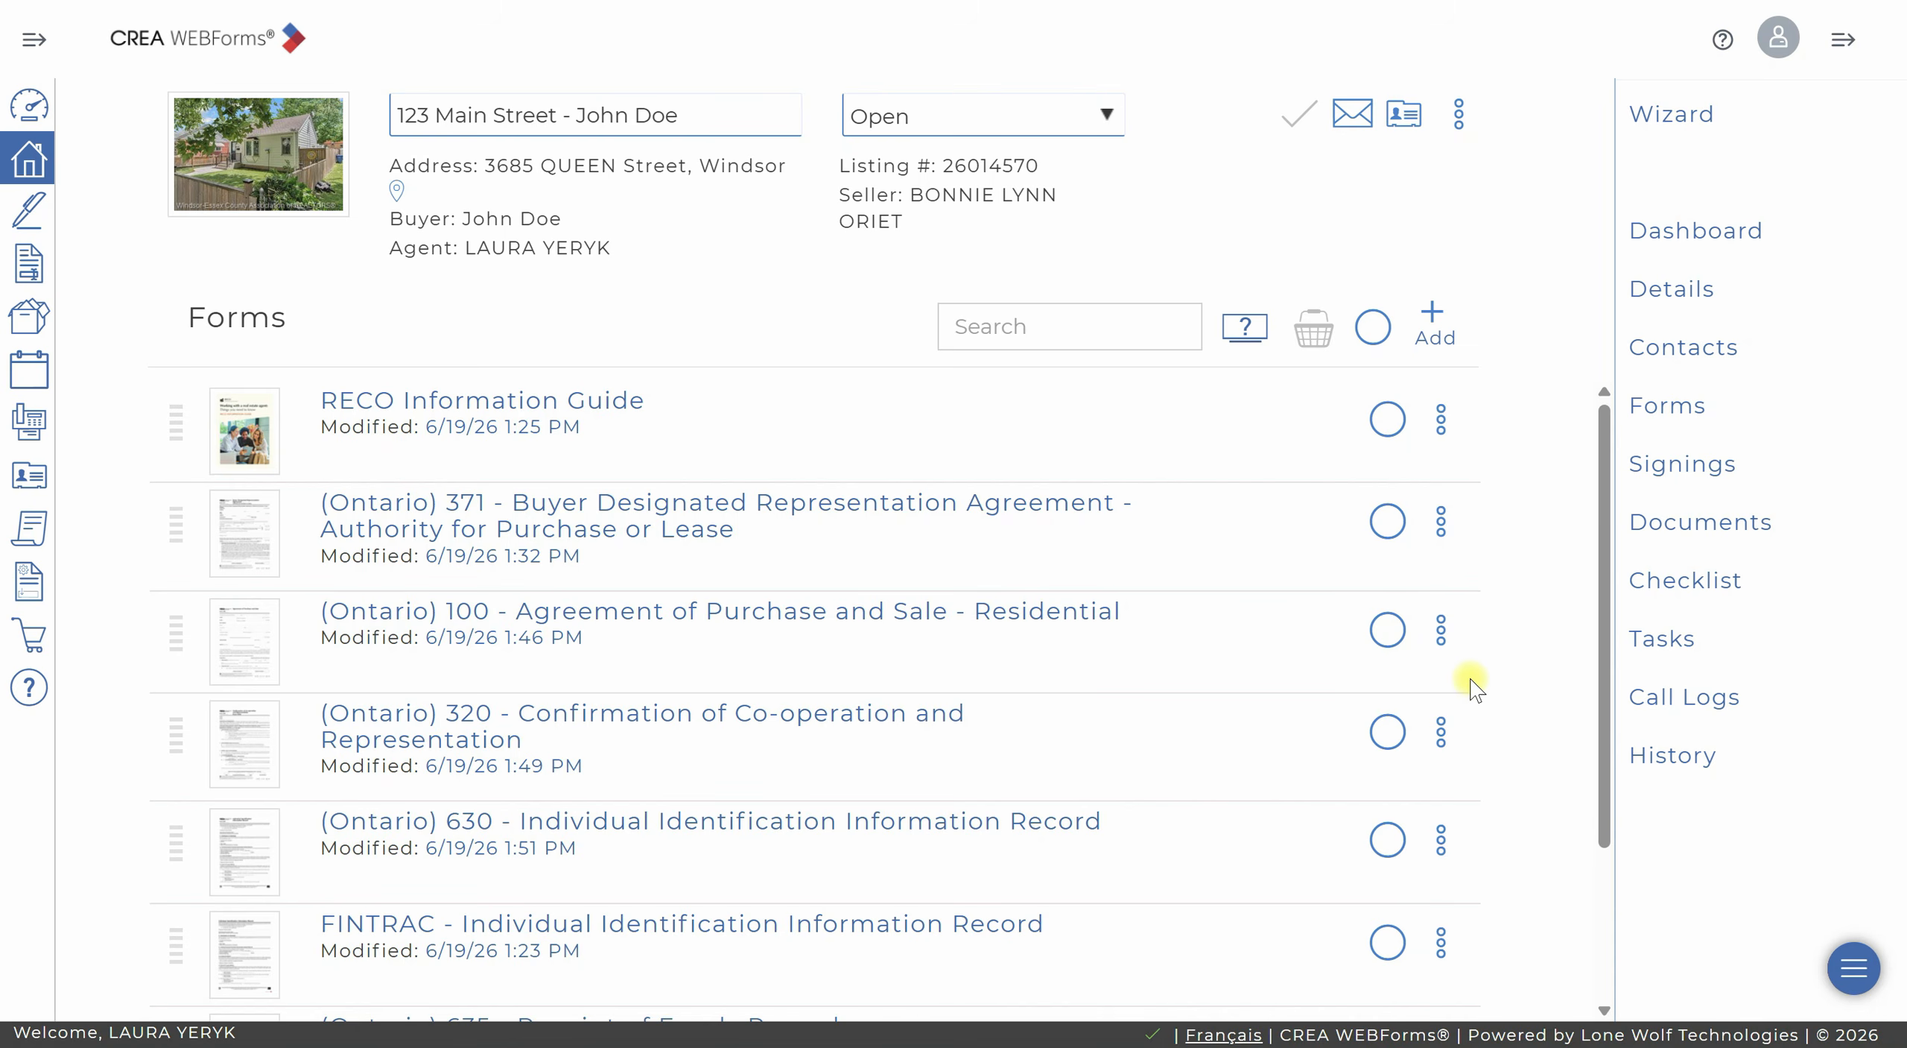
Send the RECO Information Guide and Forms 371, 100 and 320 from this transaction for electronic signing.
click(1388, 419)
click(1387, 520)
click(1387, 630)
click(1387, 731)
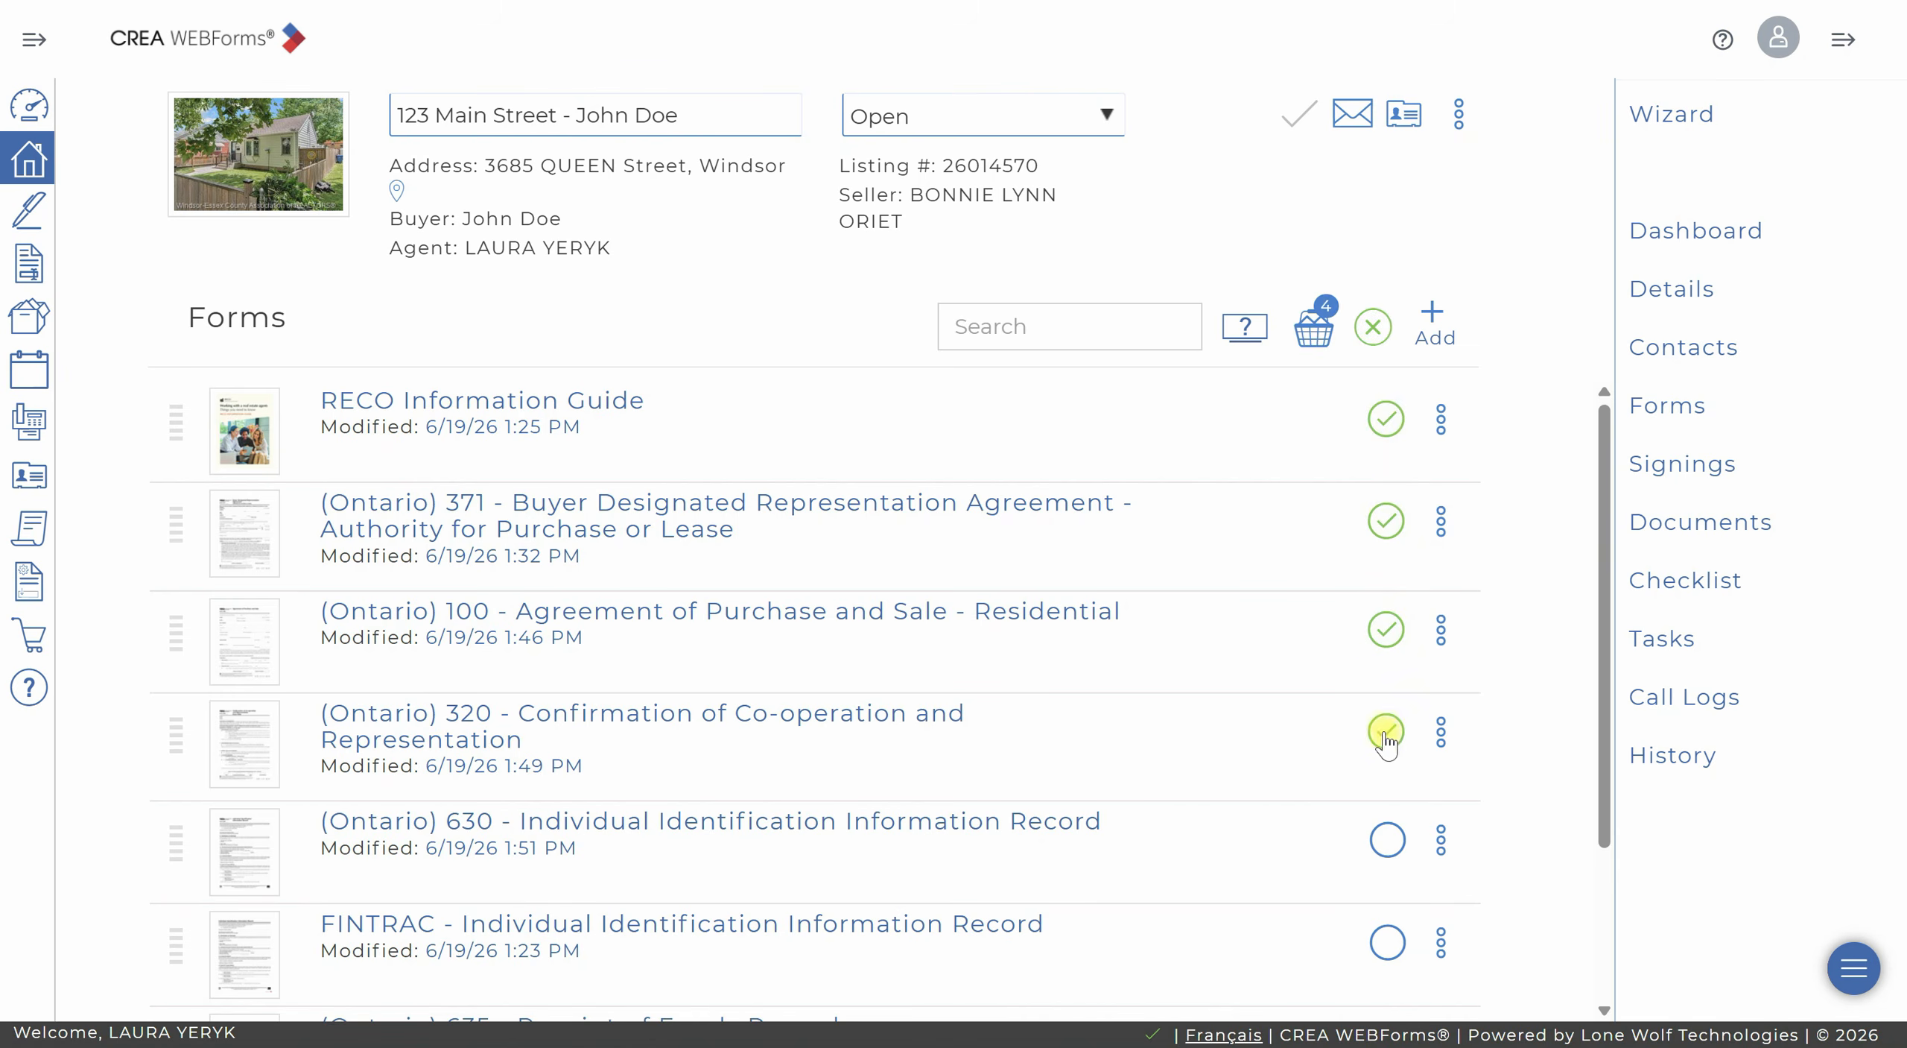
click(1327, 342)
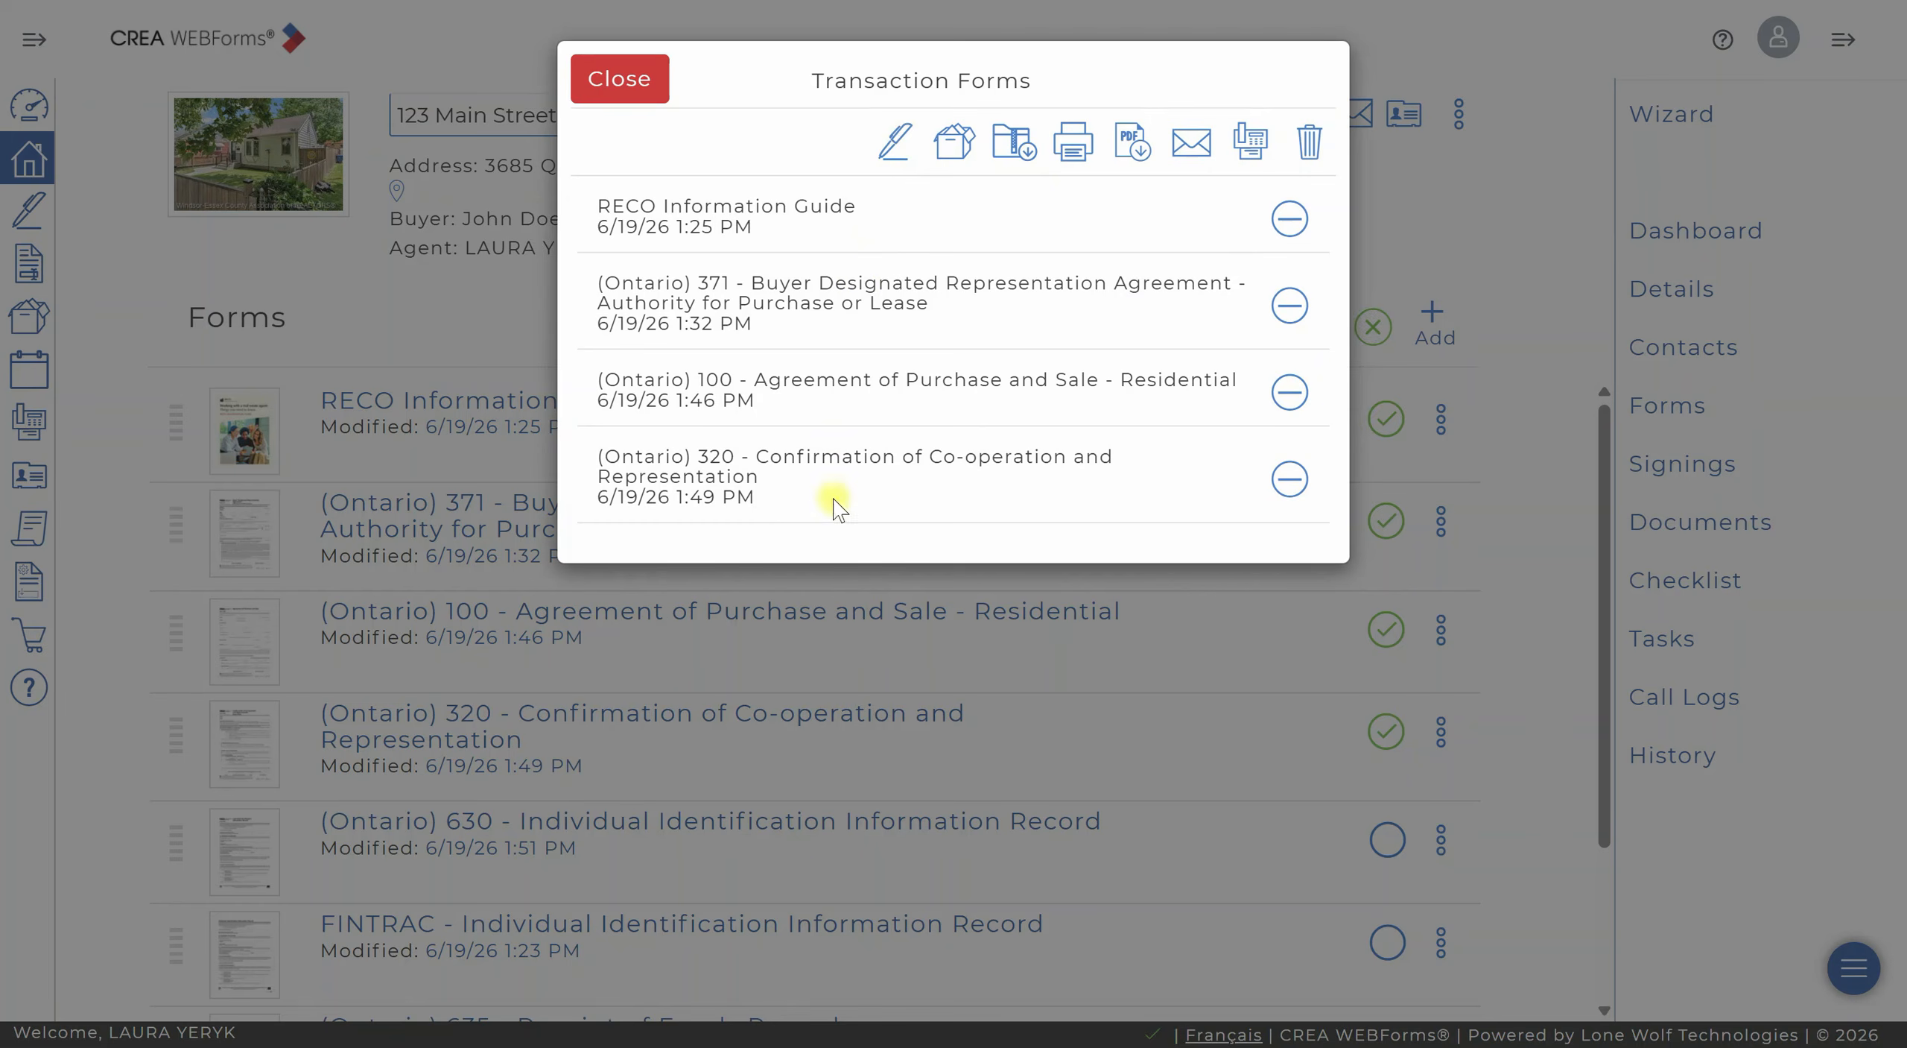
click(896, 143)
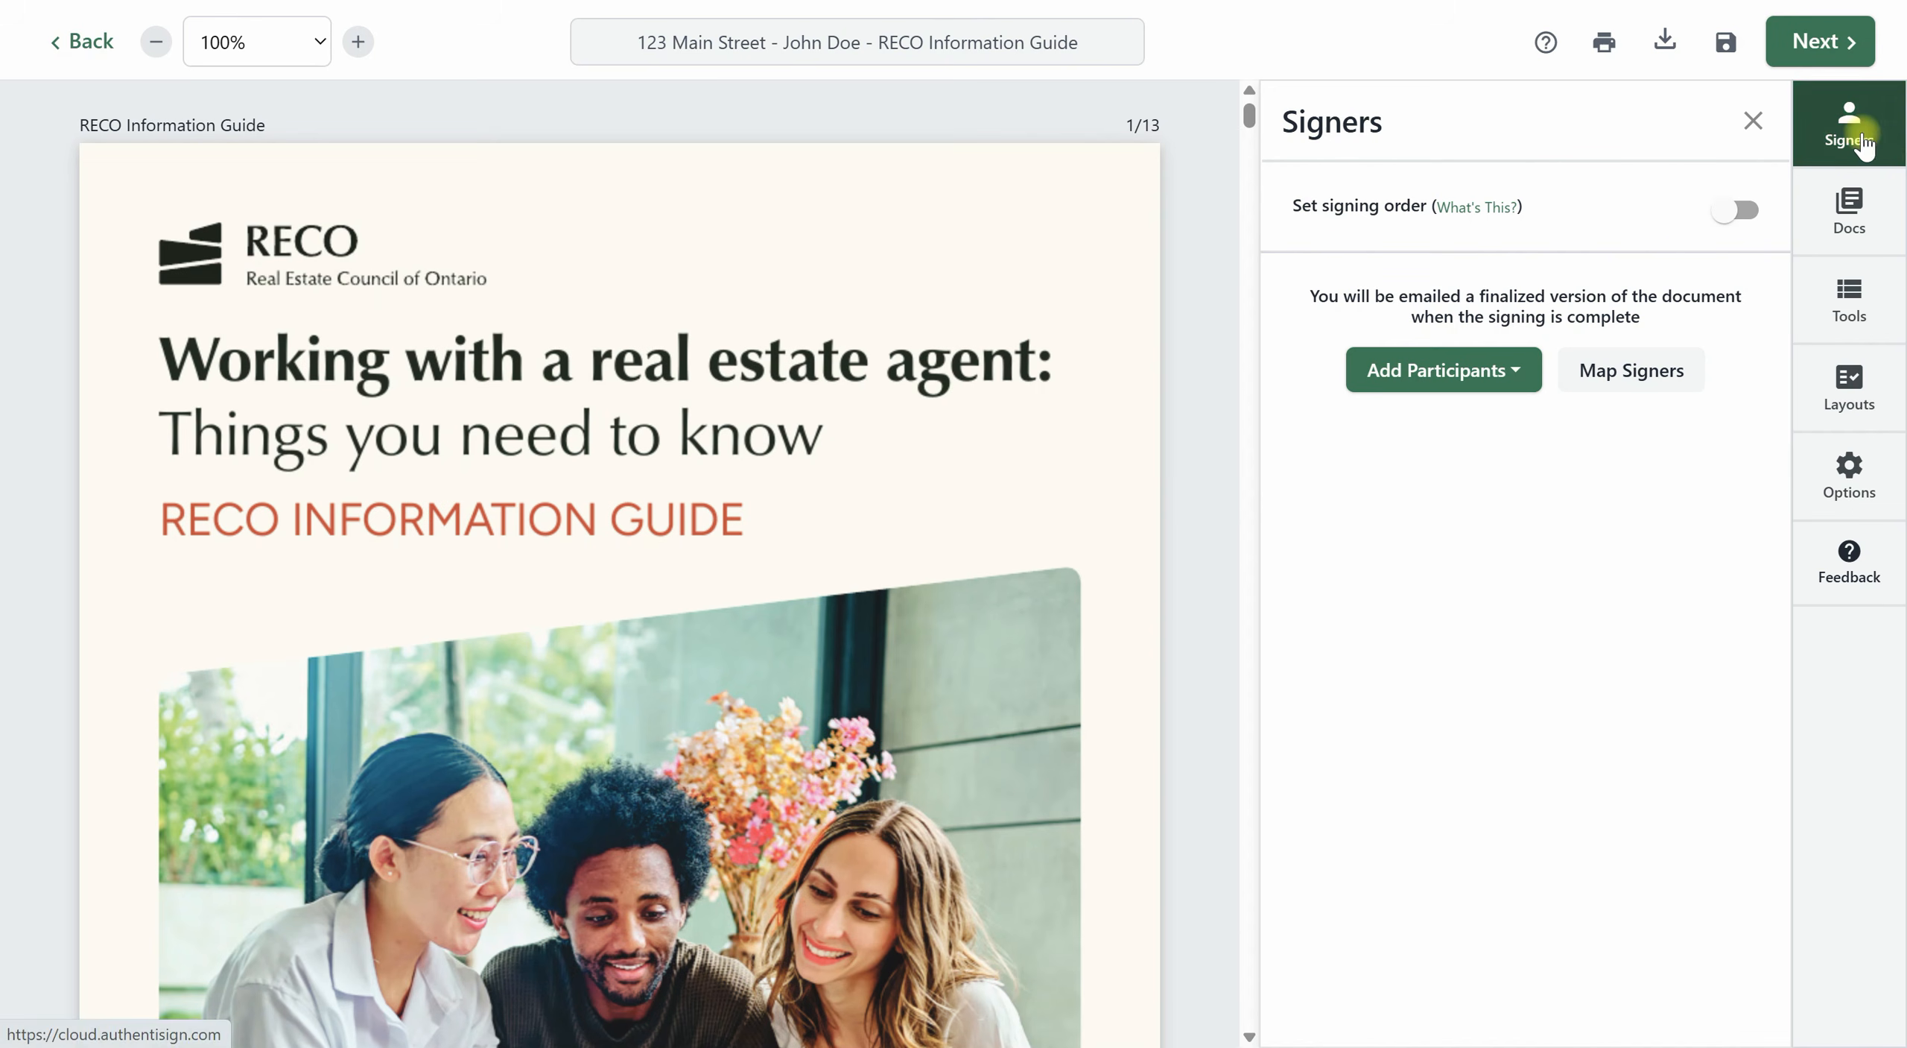
Add the buyer from the transaction as a Remote Signer.
click(1483, 377)
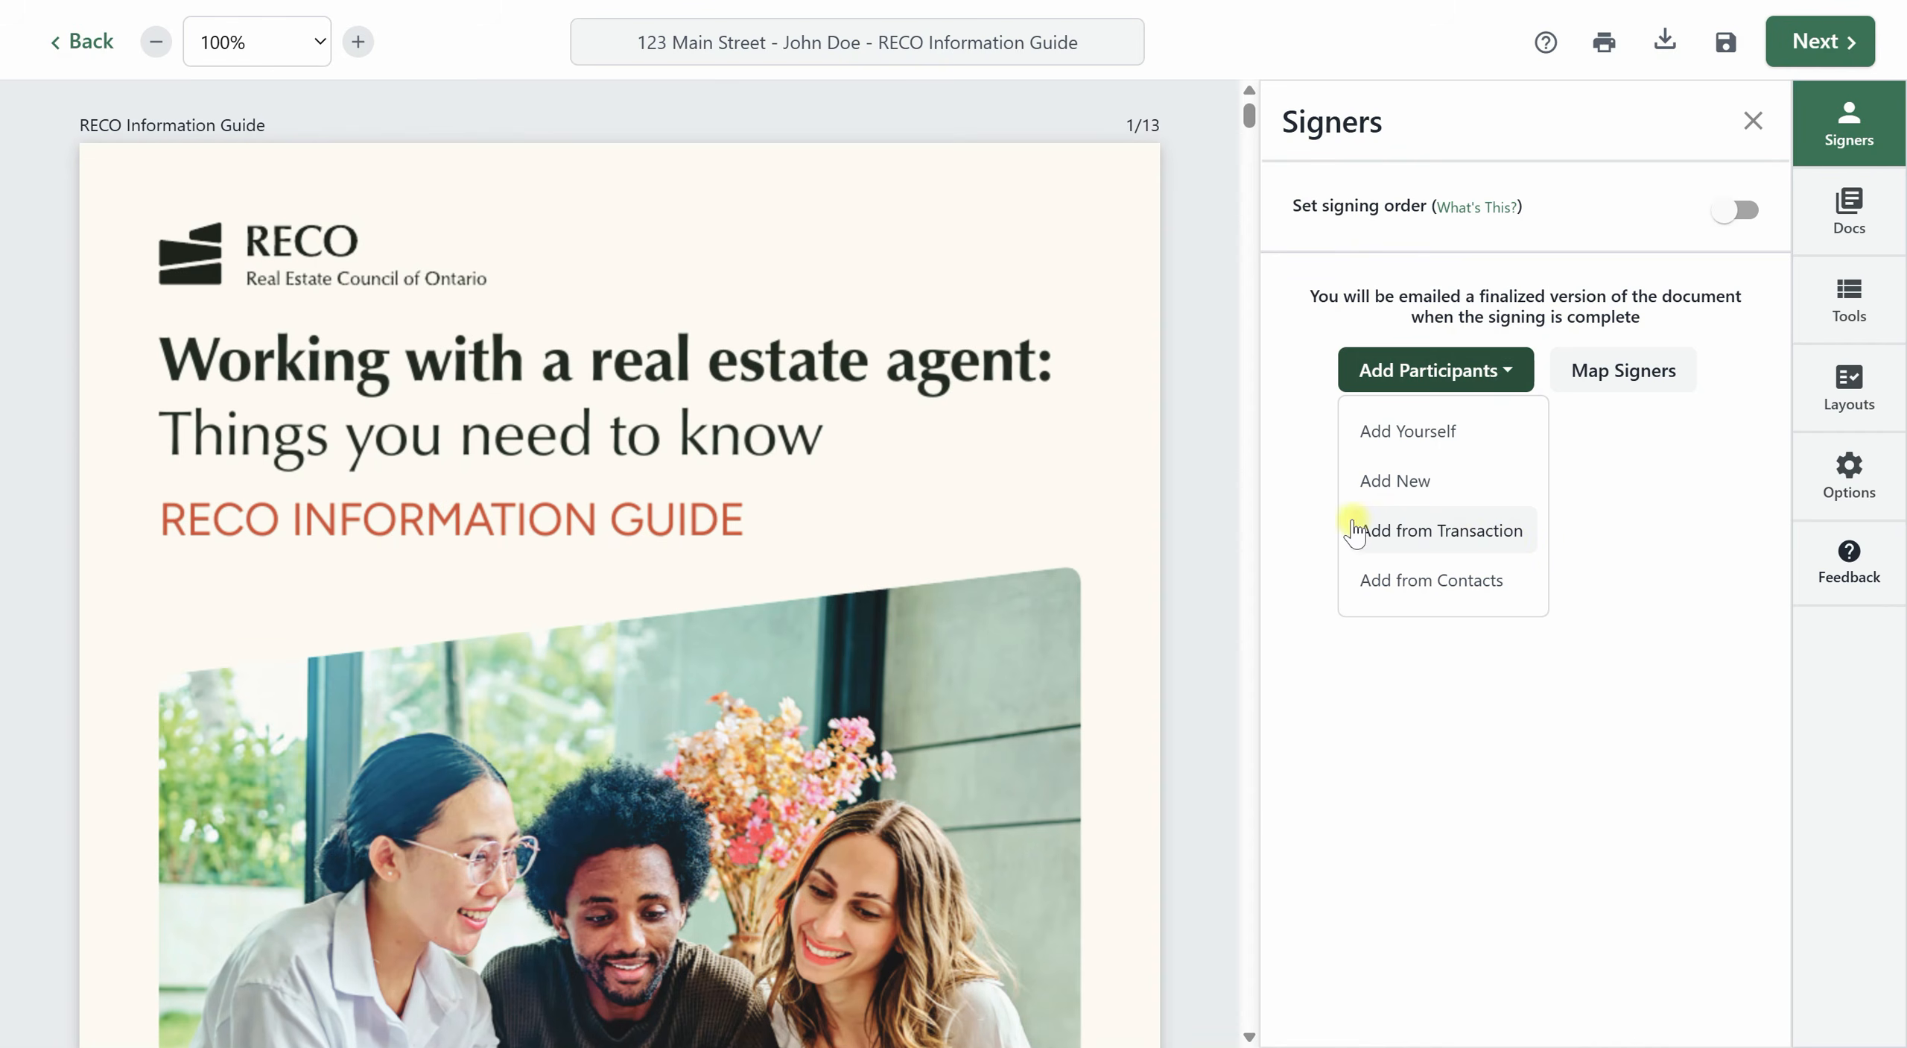
click(1410, 529)
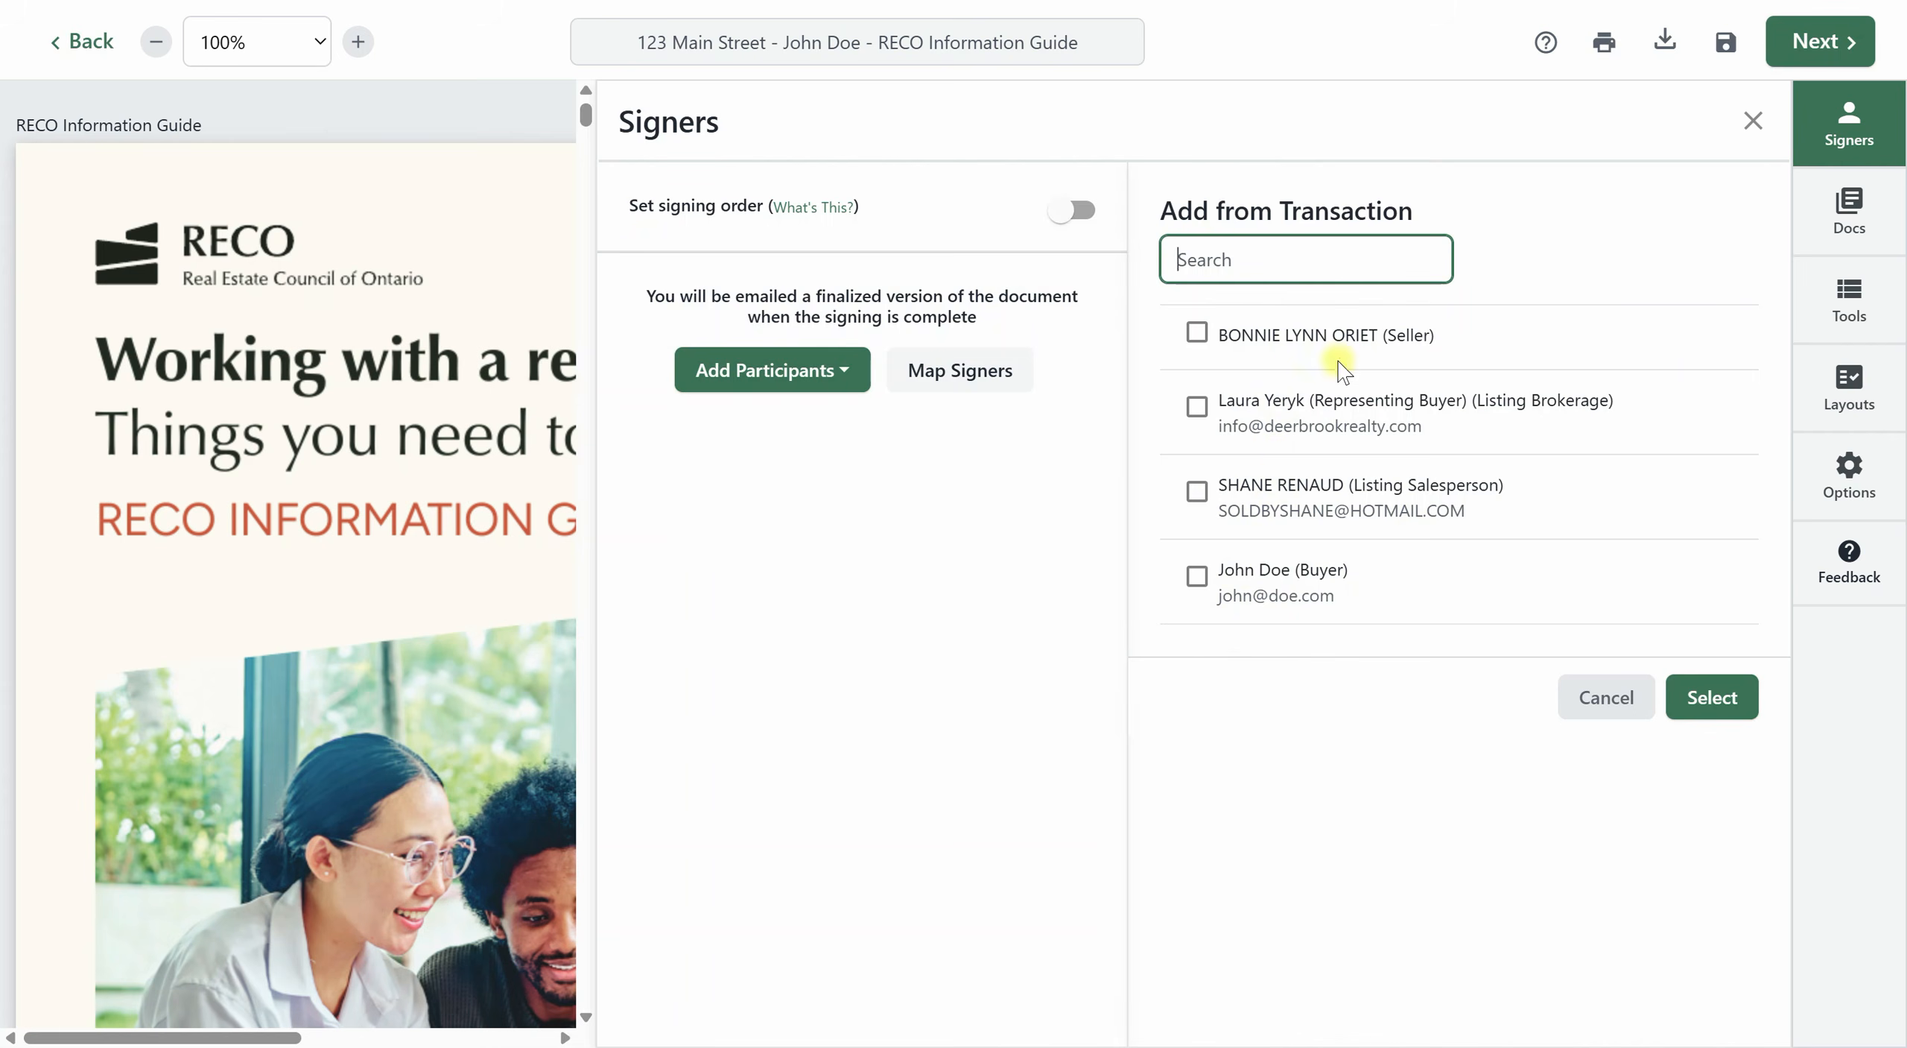
click(1197, 574)
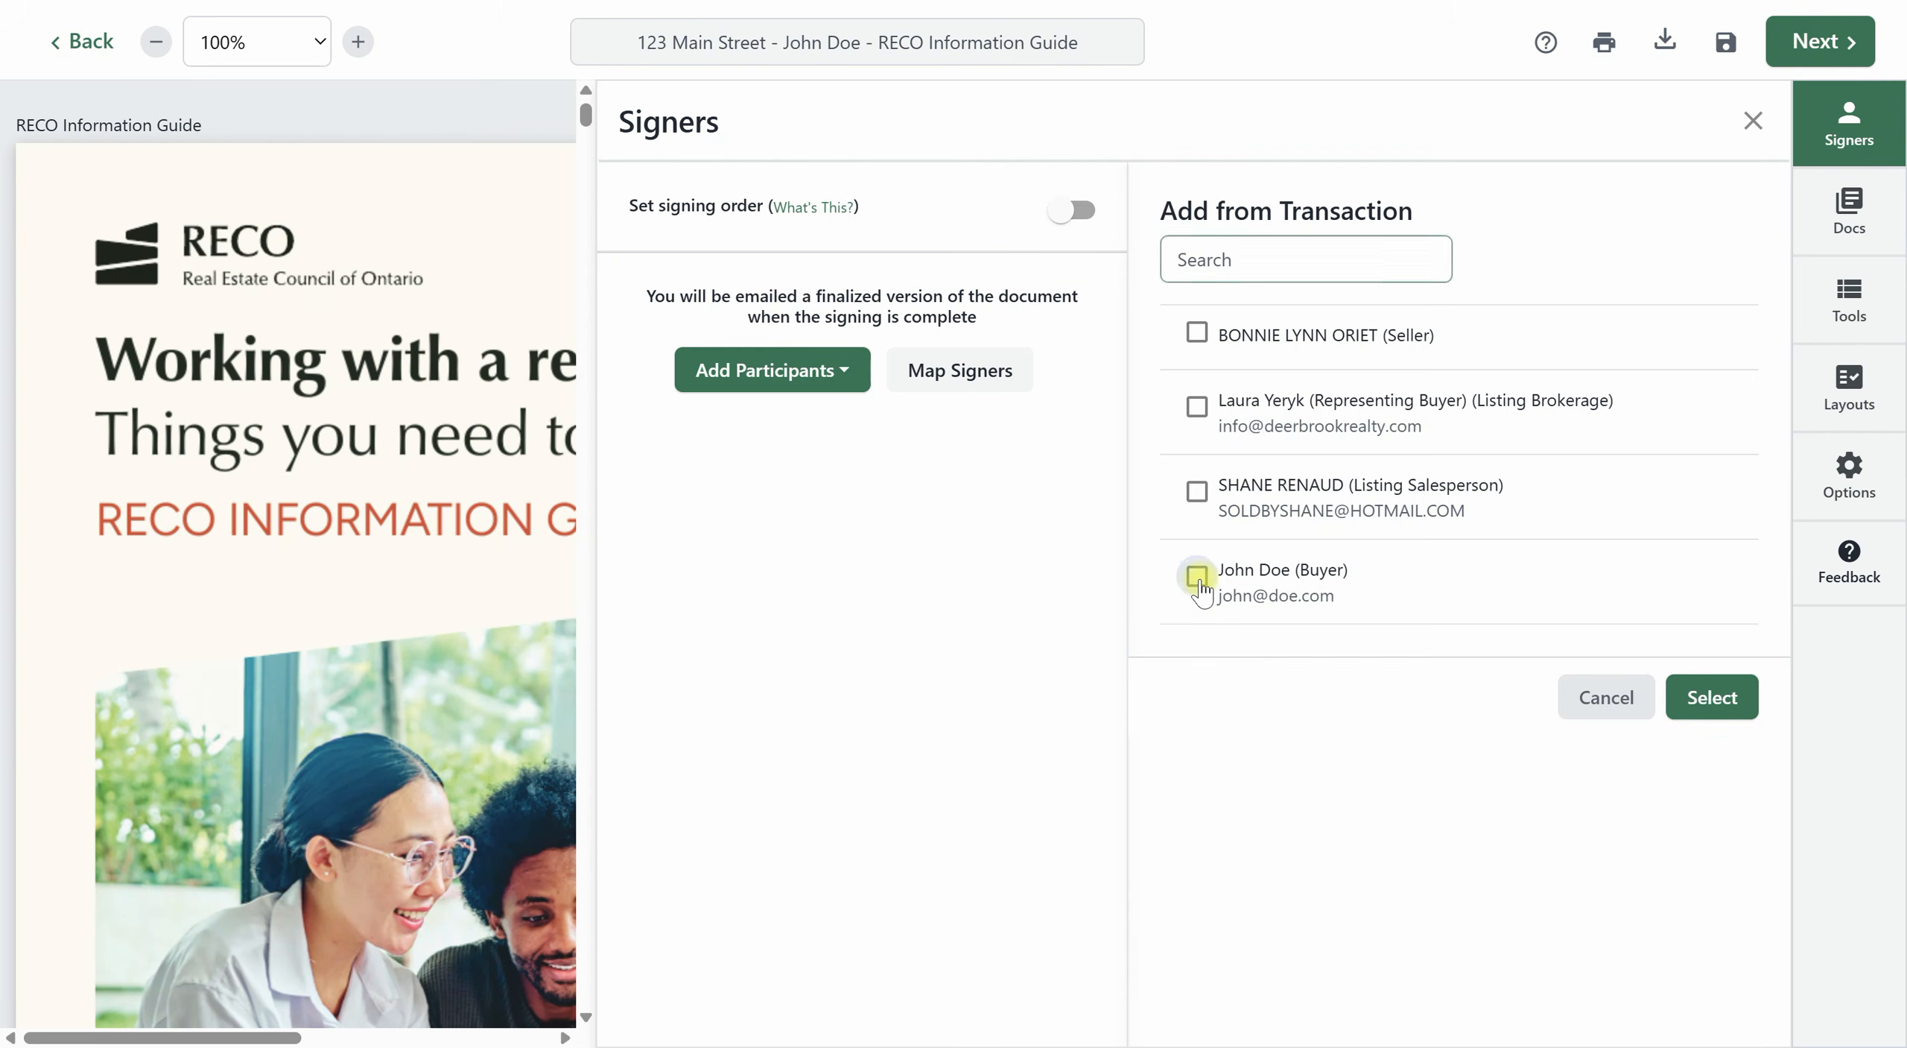
click(1709, 698)
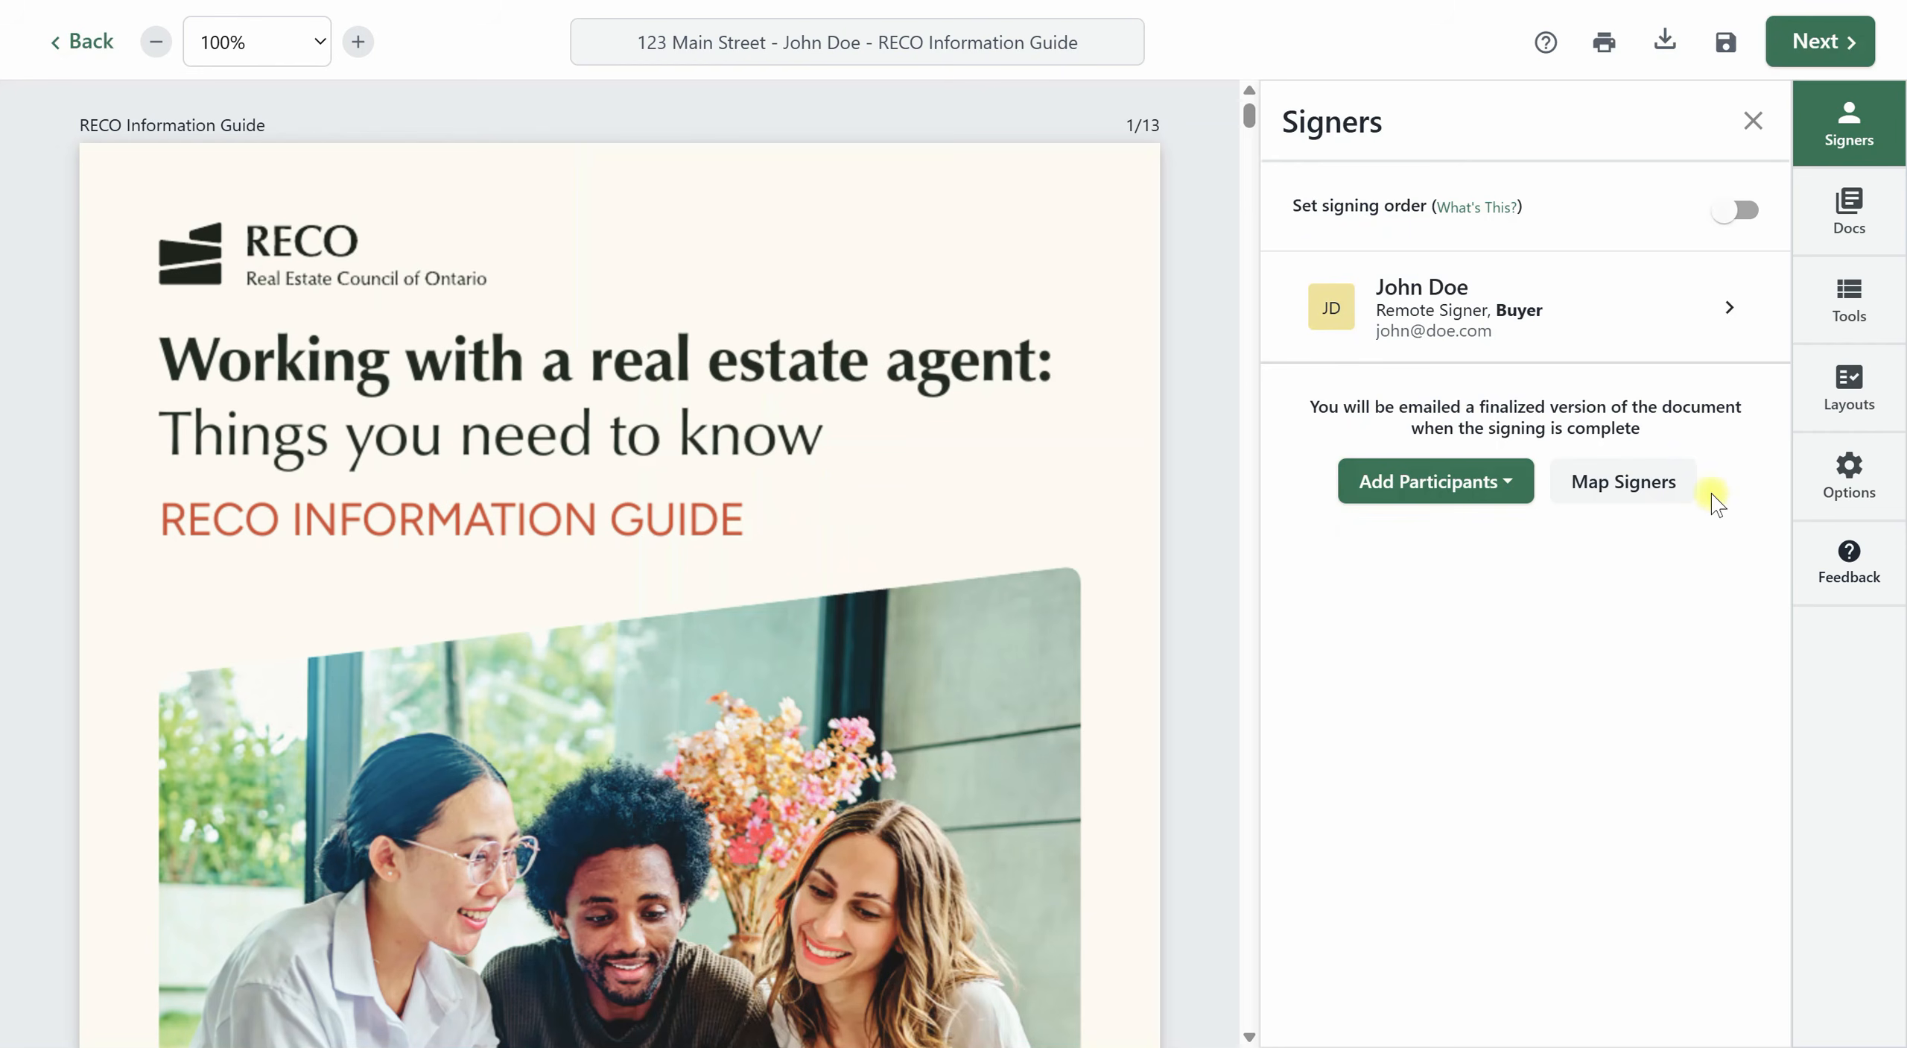
Add yourself as a Remote Signer and dismiss the signing layout mappings.
click(1480, 513)
click(1430, 541)
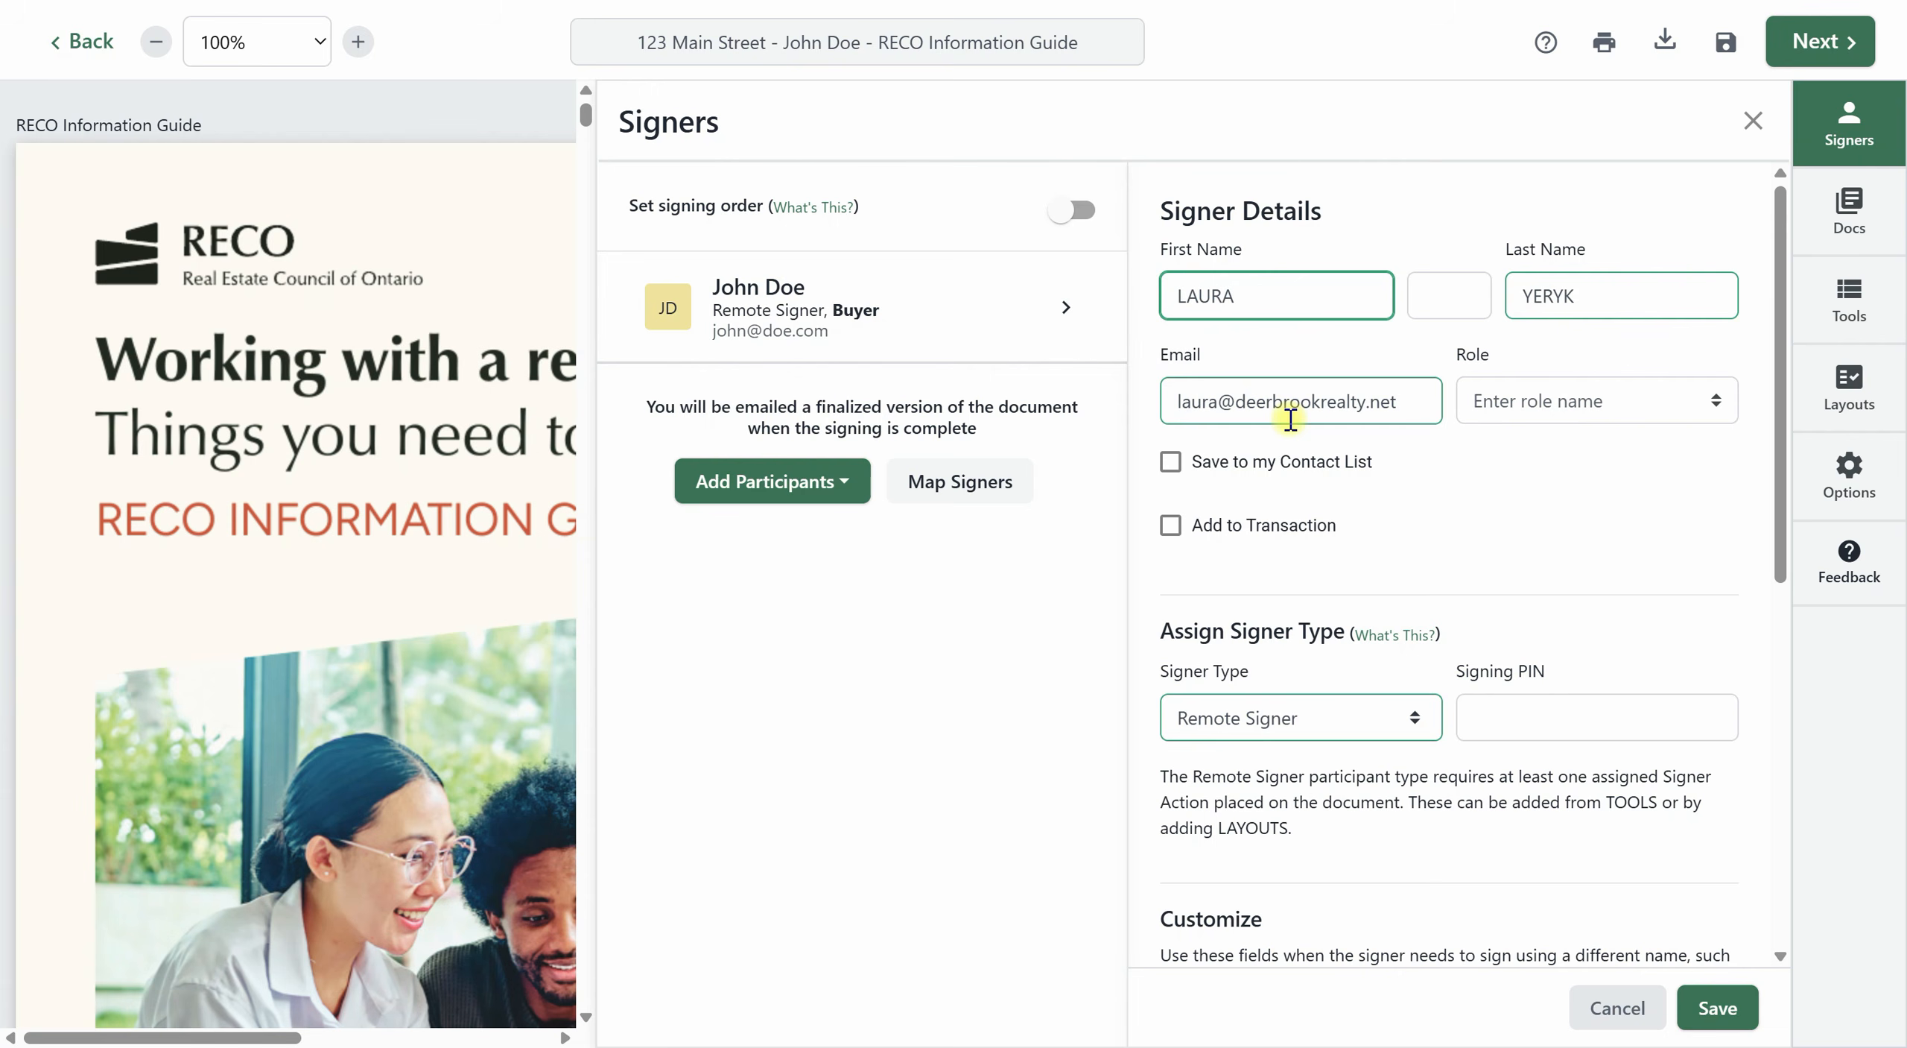
click(1715, 1007)
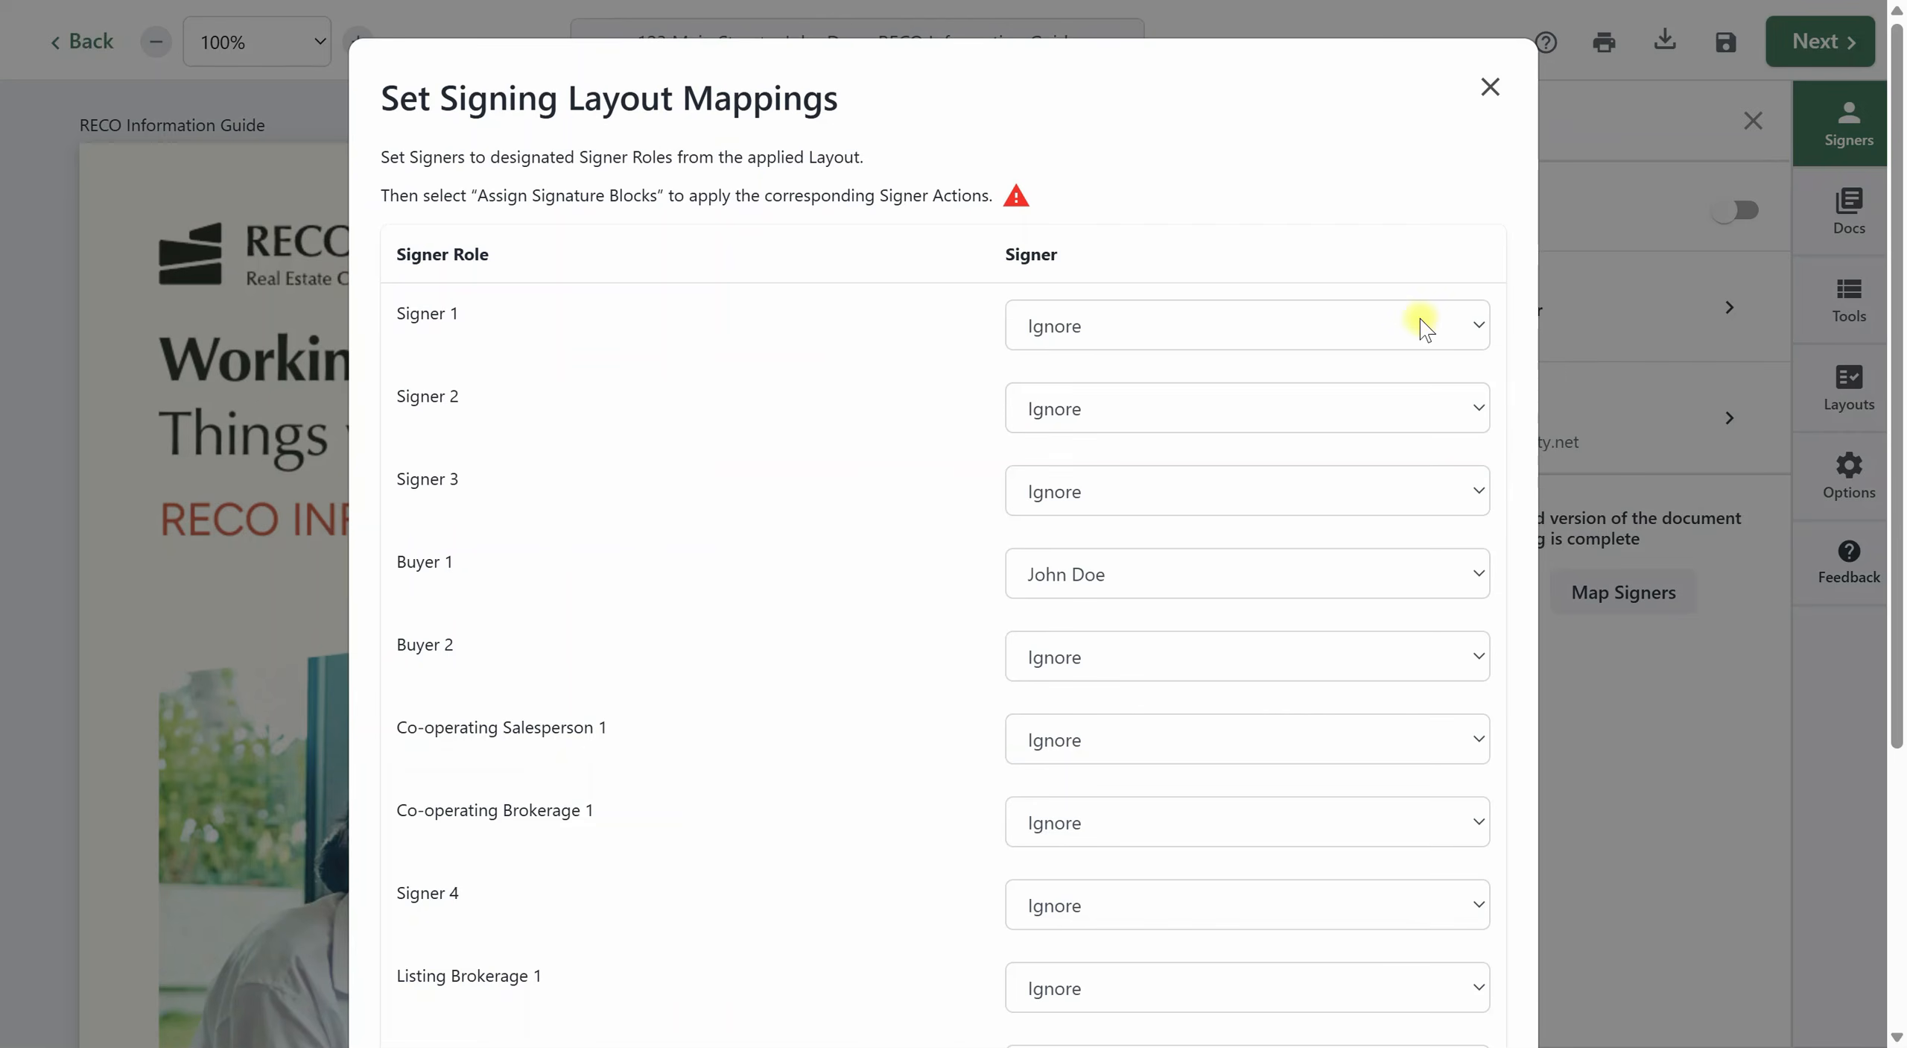
click(1489, 84)
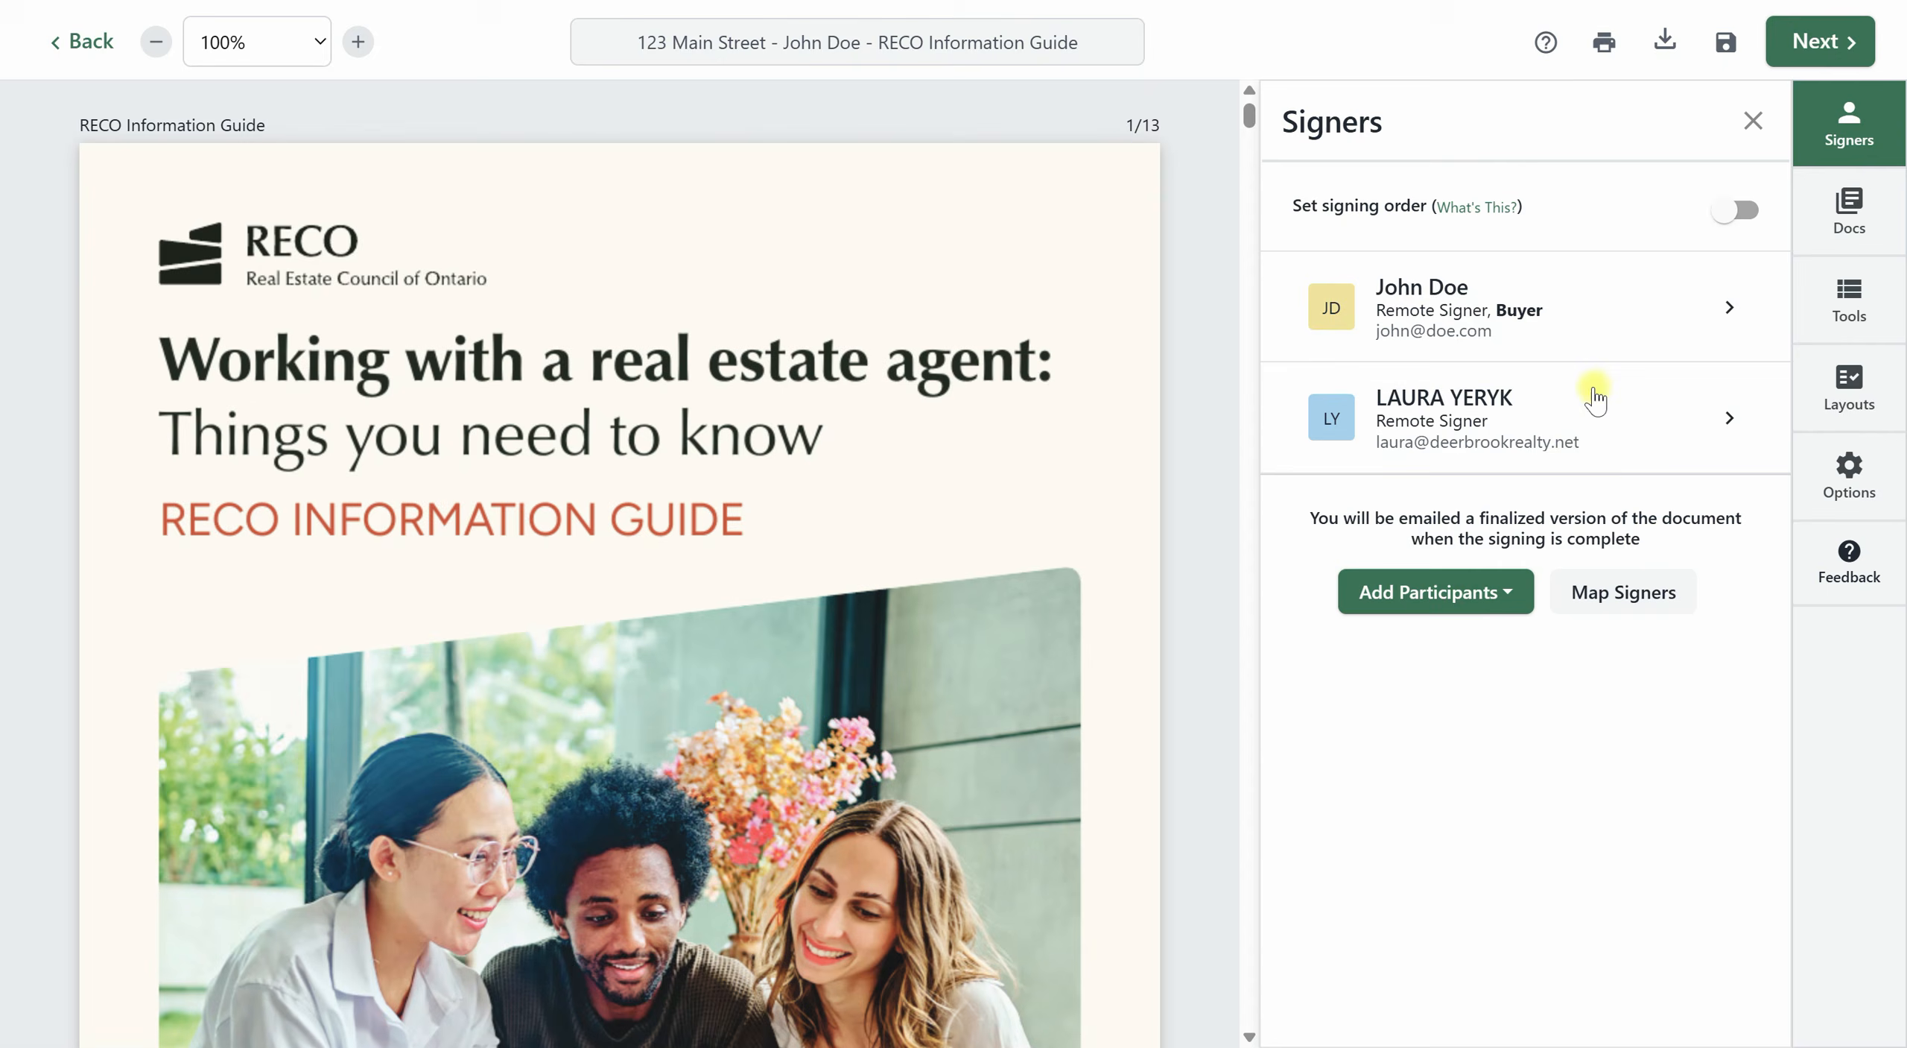
Assign the Co-operating Salesperson role to your own signer entry and save it.
click(1628, 410)
click(1633, 396)
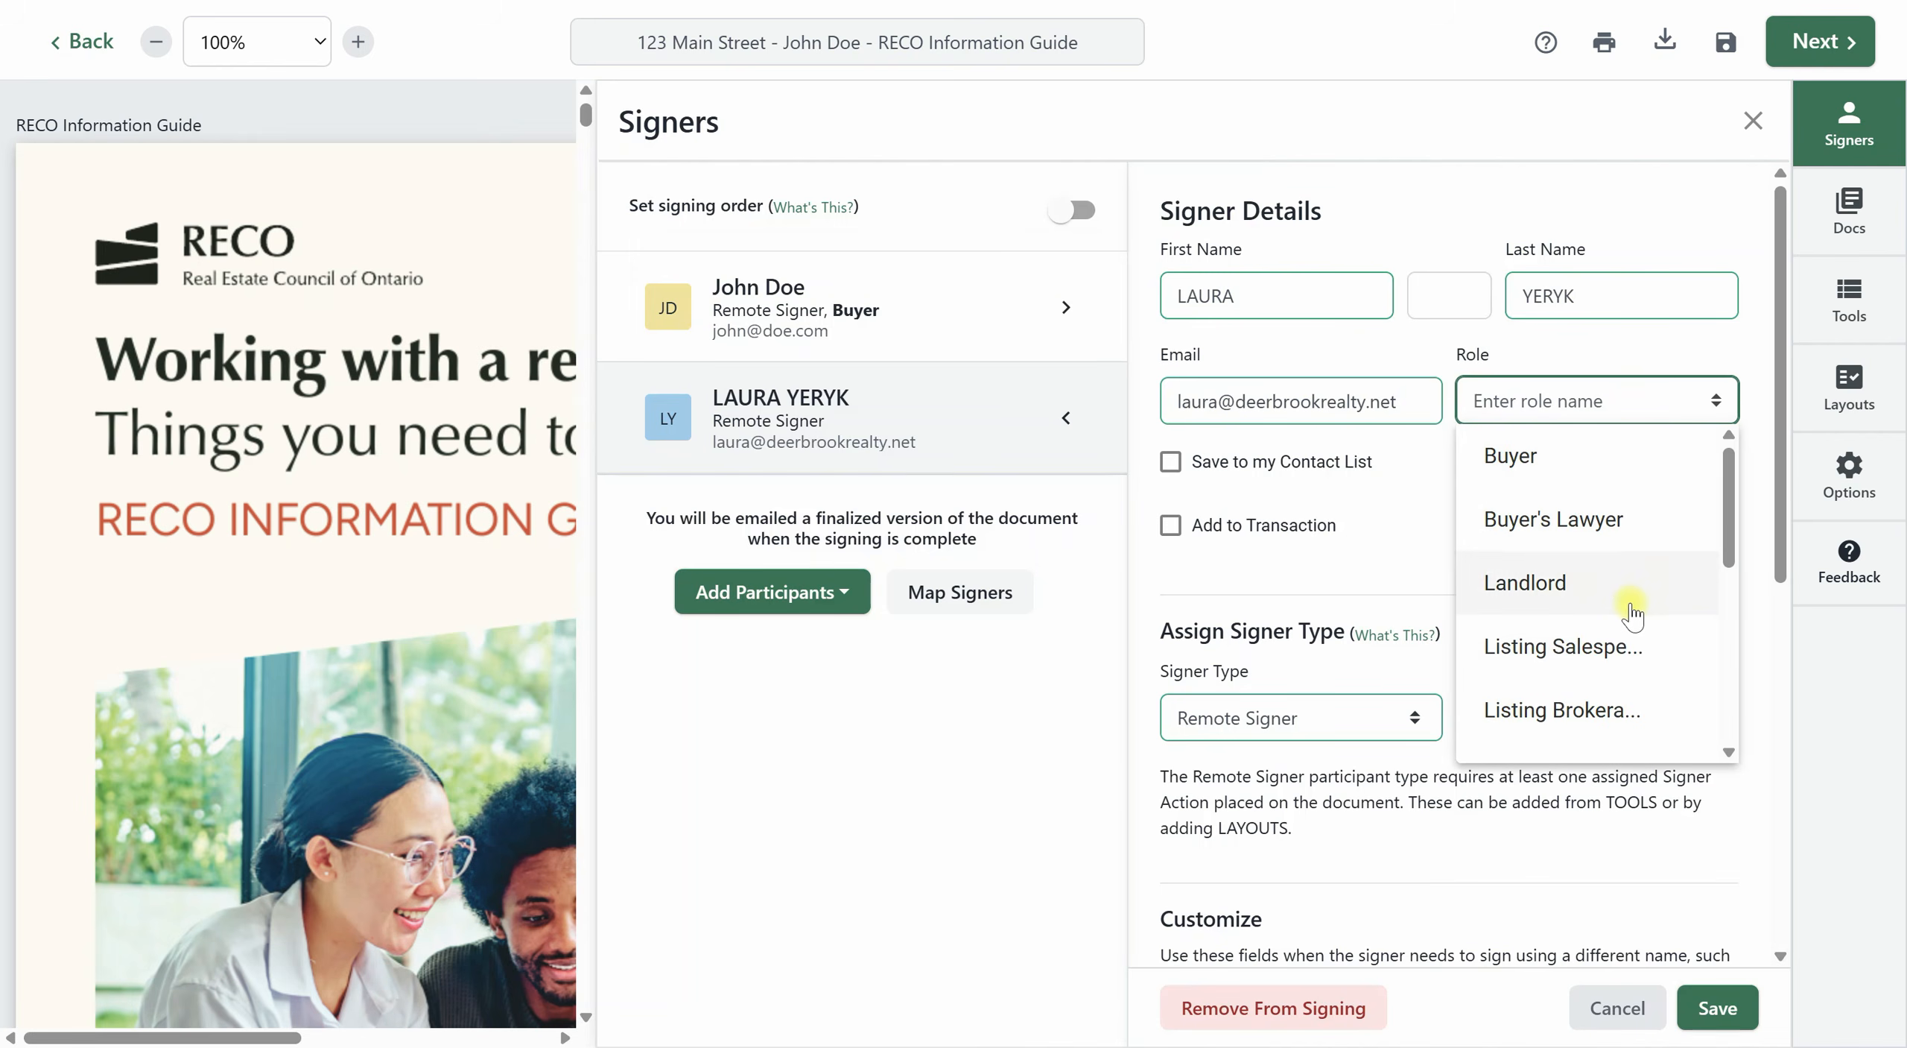
scroll(1627, 660, down, 5)
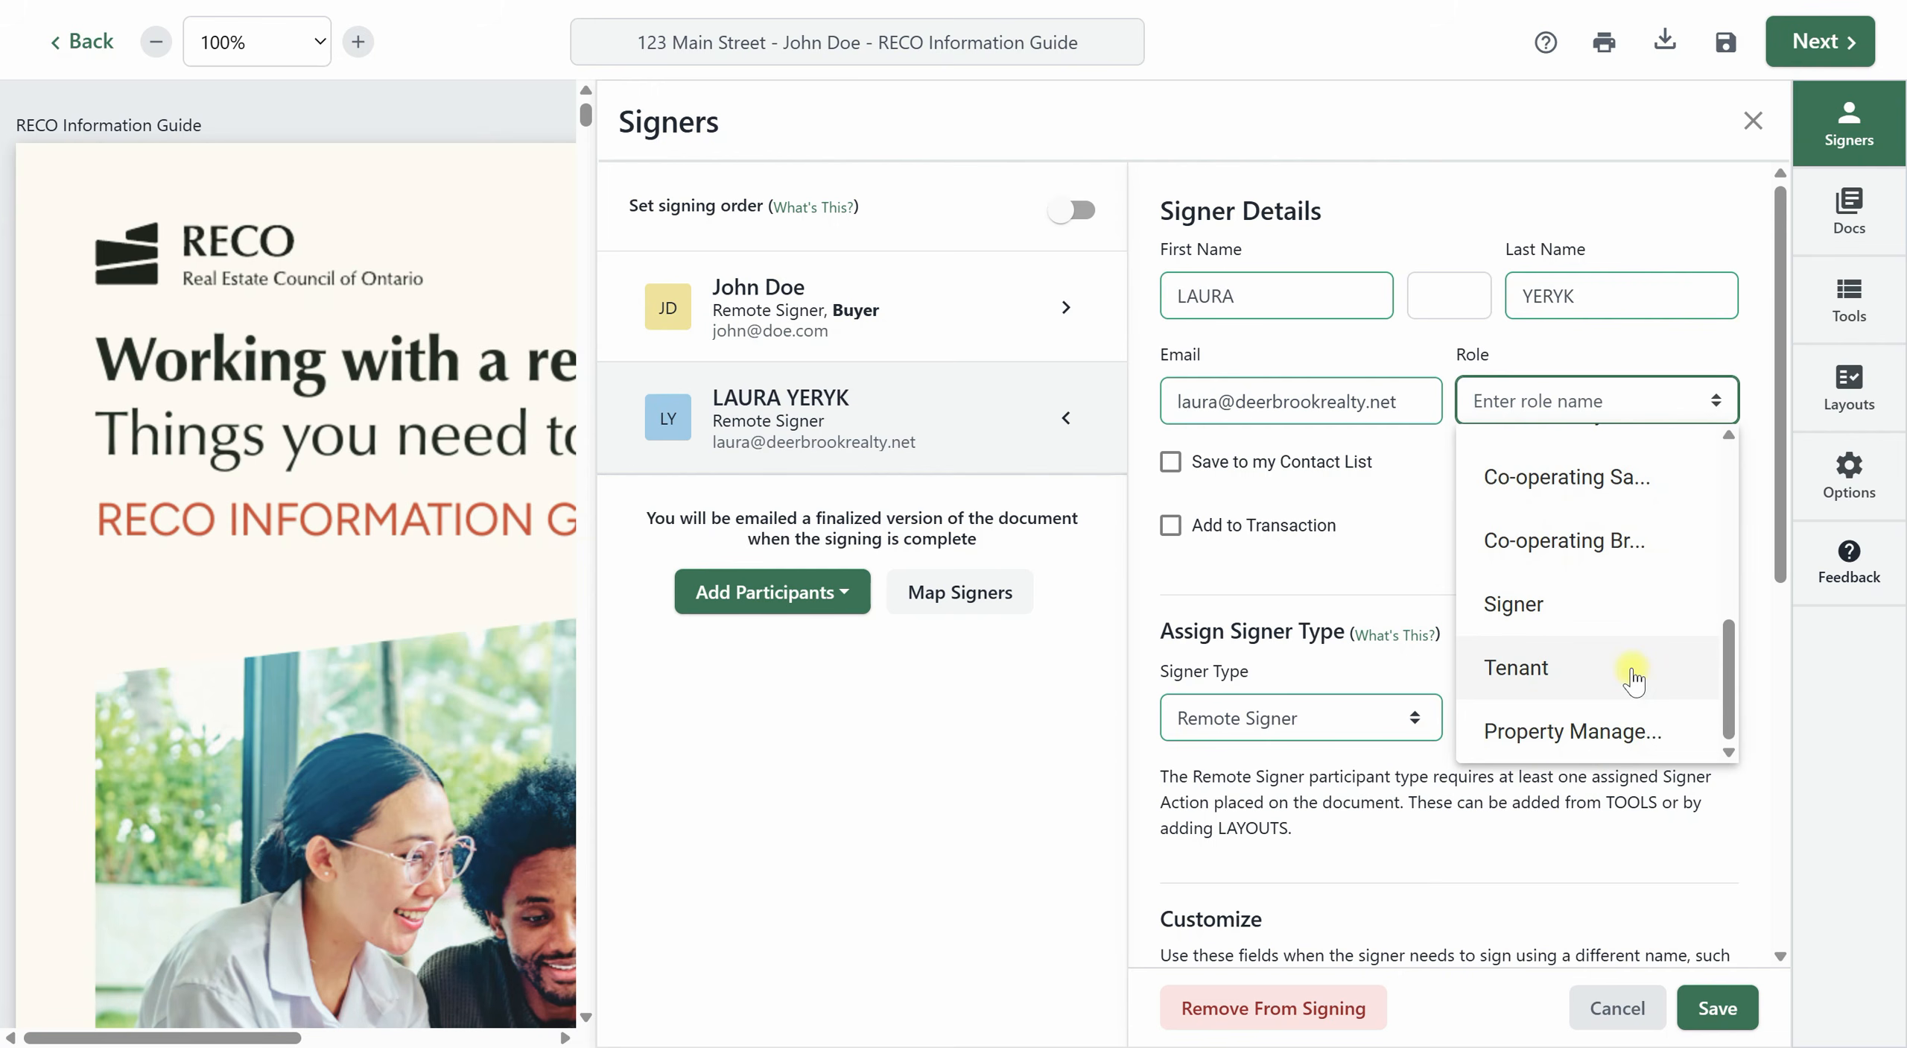
click(1575, 477)
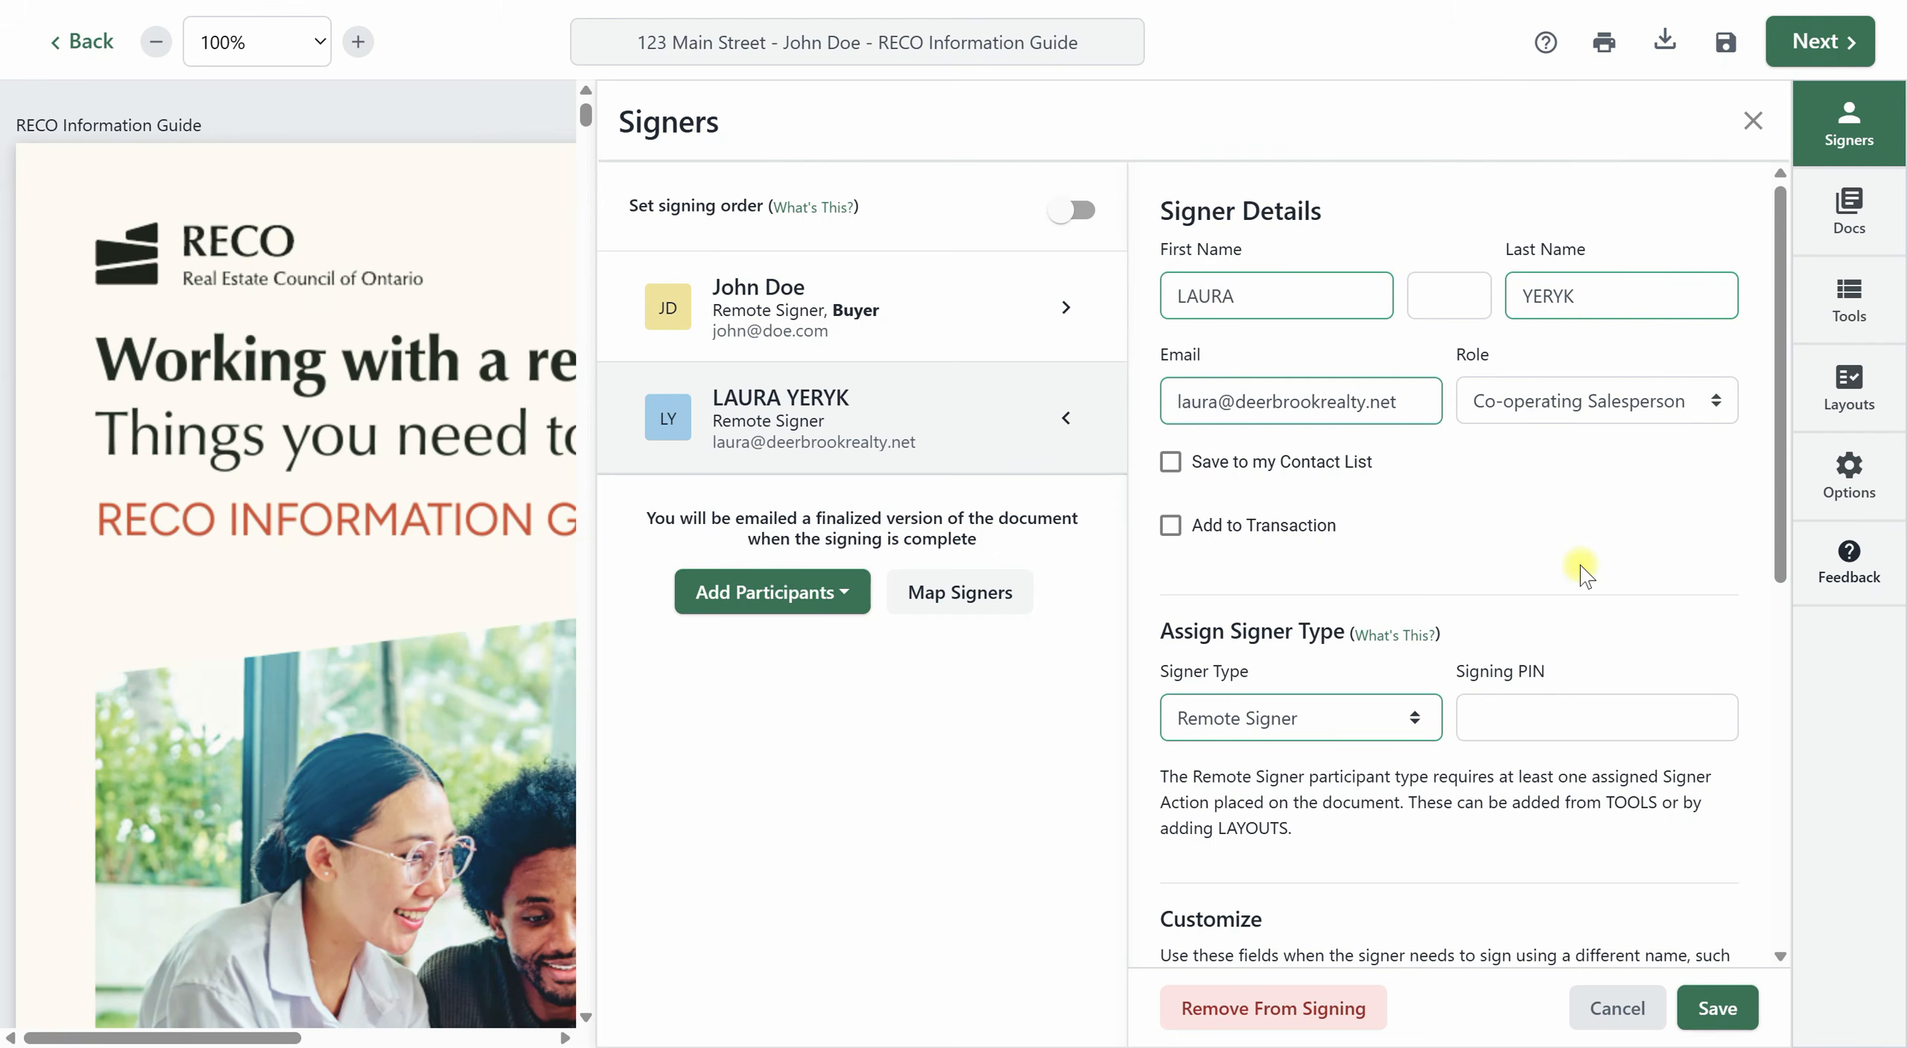
click(1716, 1006)
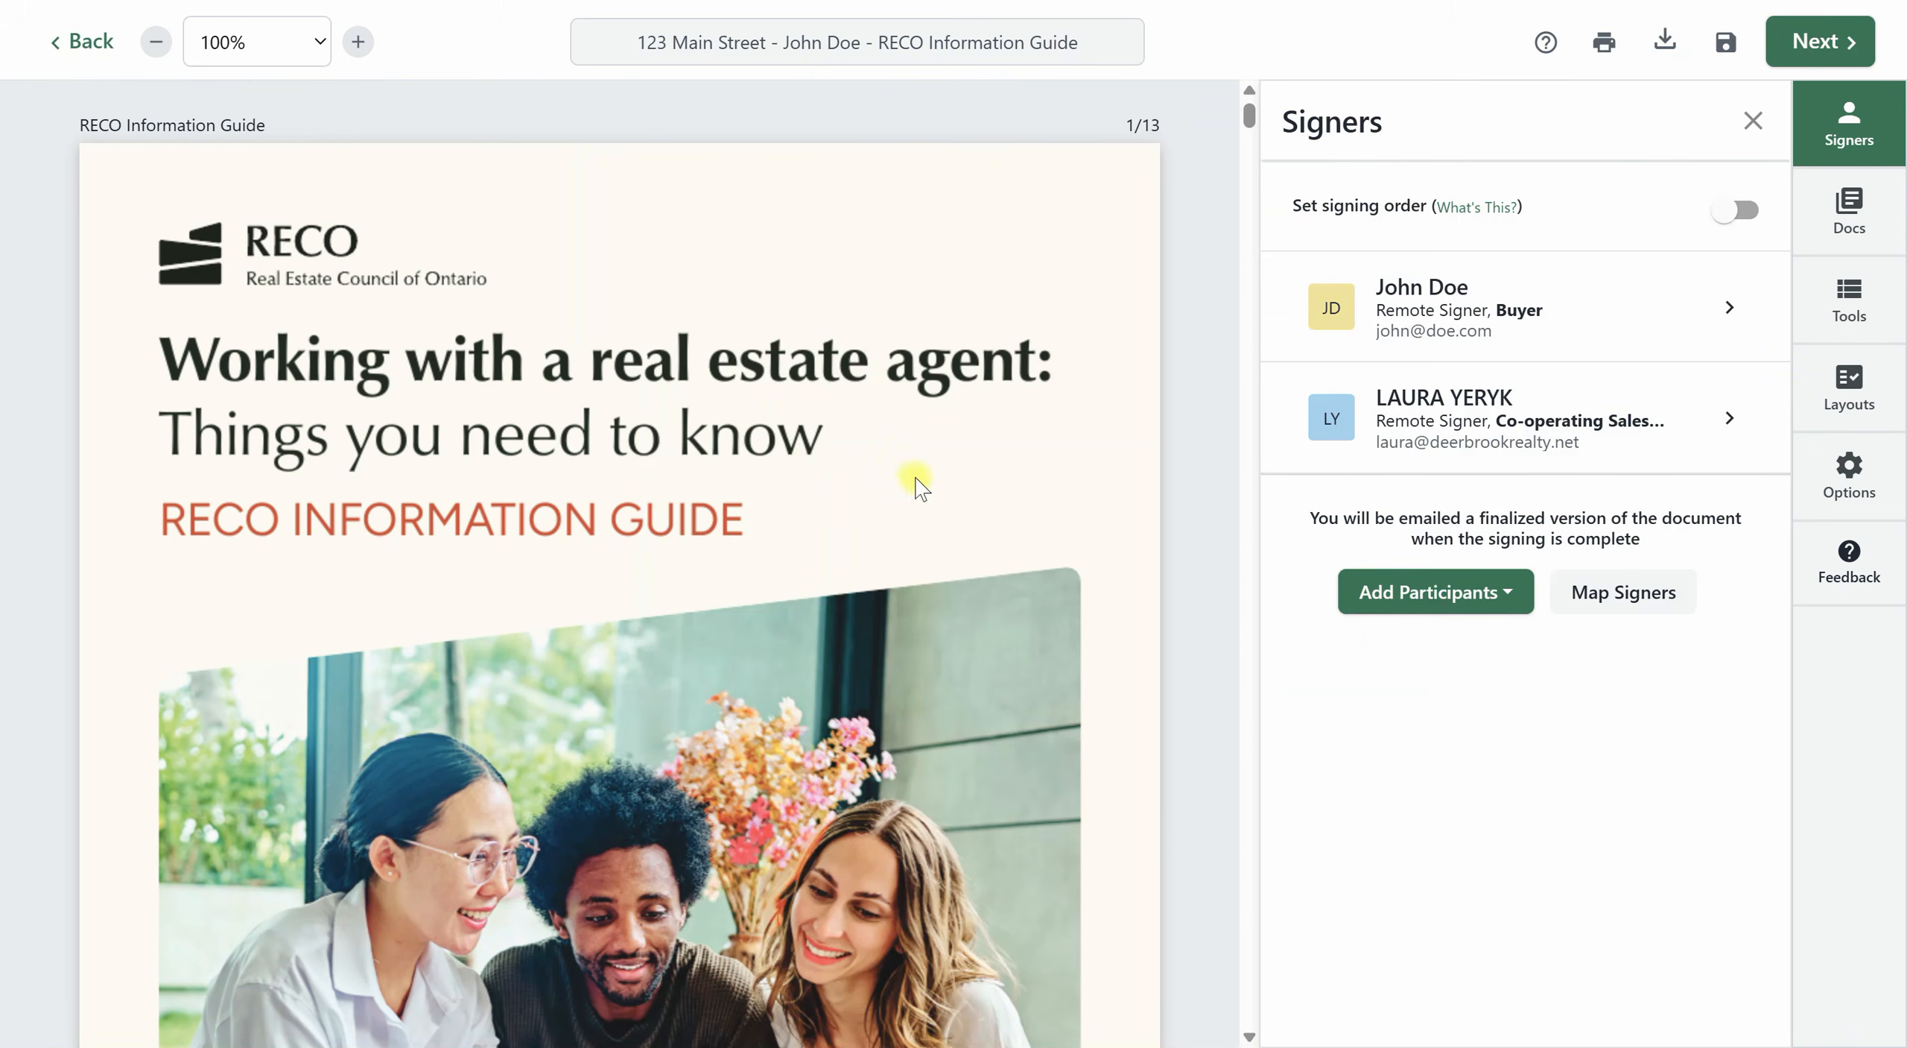
Review the signature and initials blocks across the documents, ending at the RECO guide's Acknowledgement page.
scroll(917, 485, down, 15)
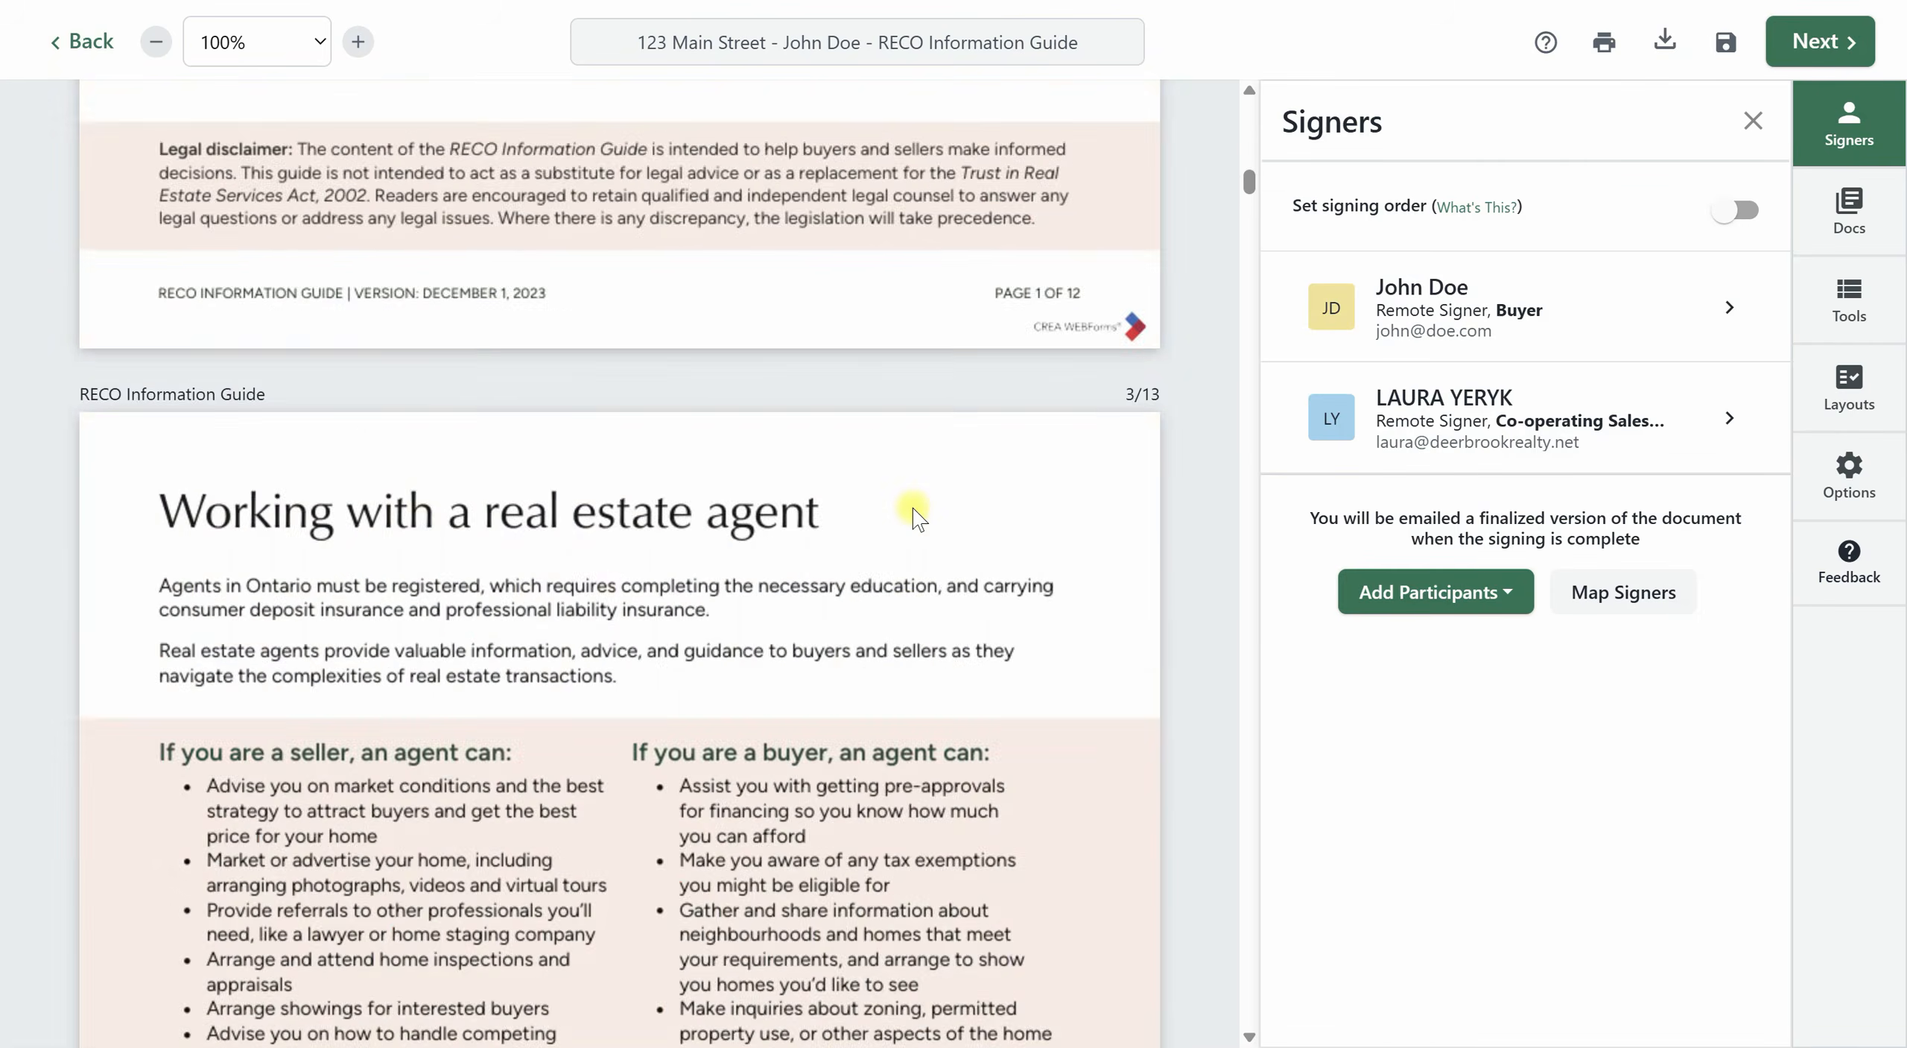
scroll(912, 507, down, 20)
scroll(912, 552, down, 20)
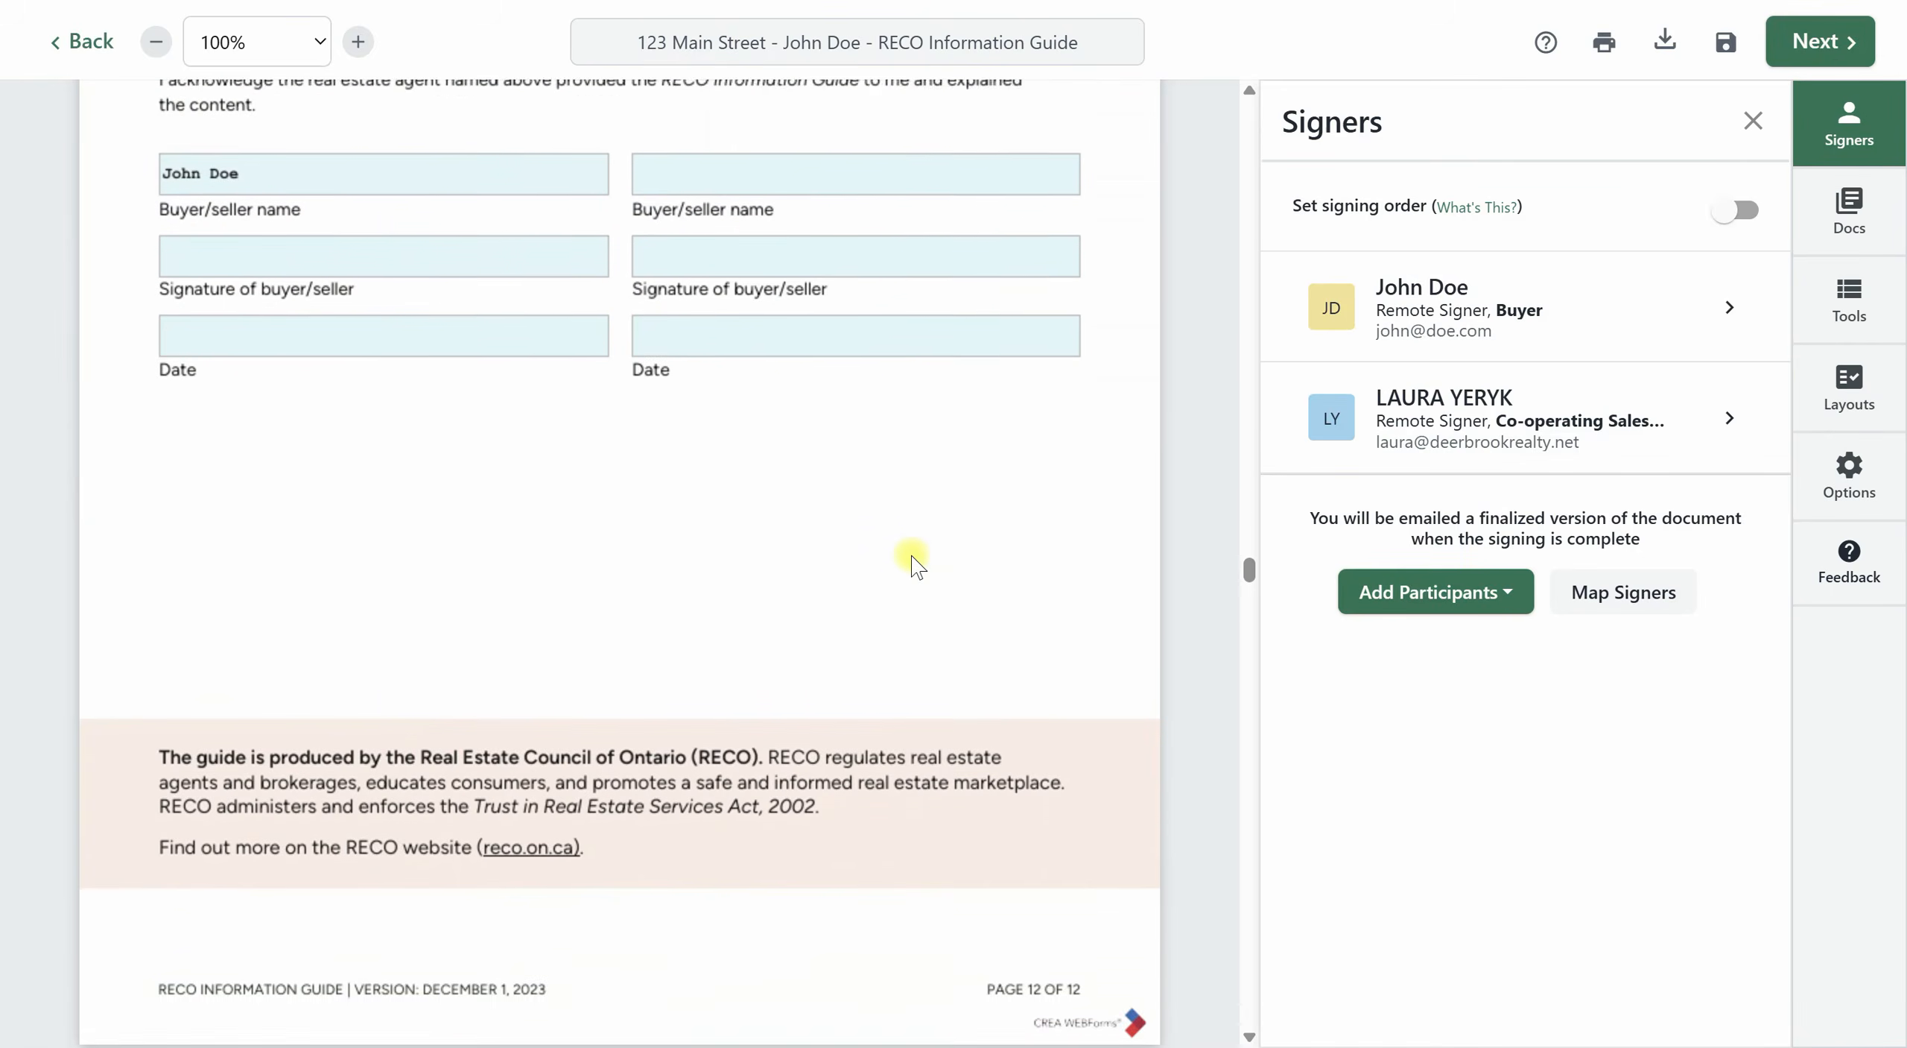
scroll(912, 557, down, 15)
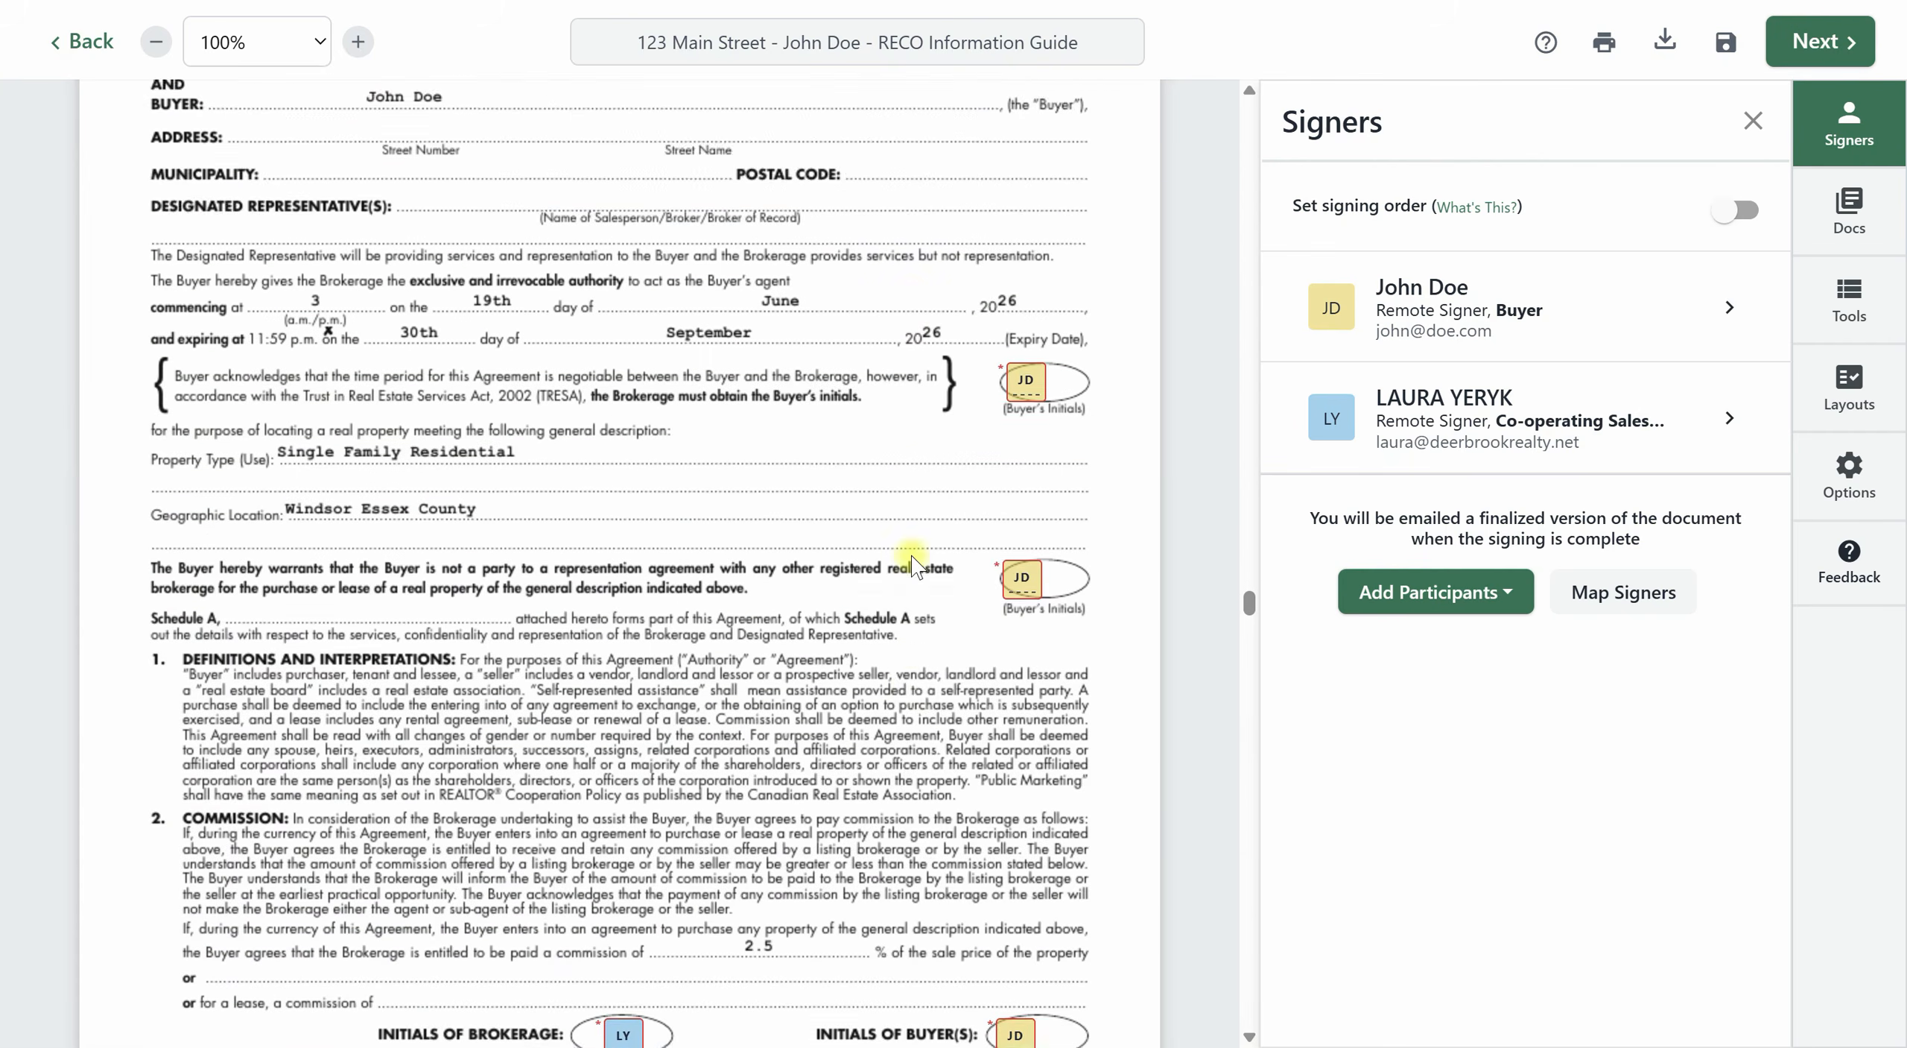
scroll(912, 558, down, 20)
scroll(915, 562, down, 20)
scroll(924, 564, down, 10)
drag(1248, 1010, 1215, 562)
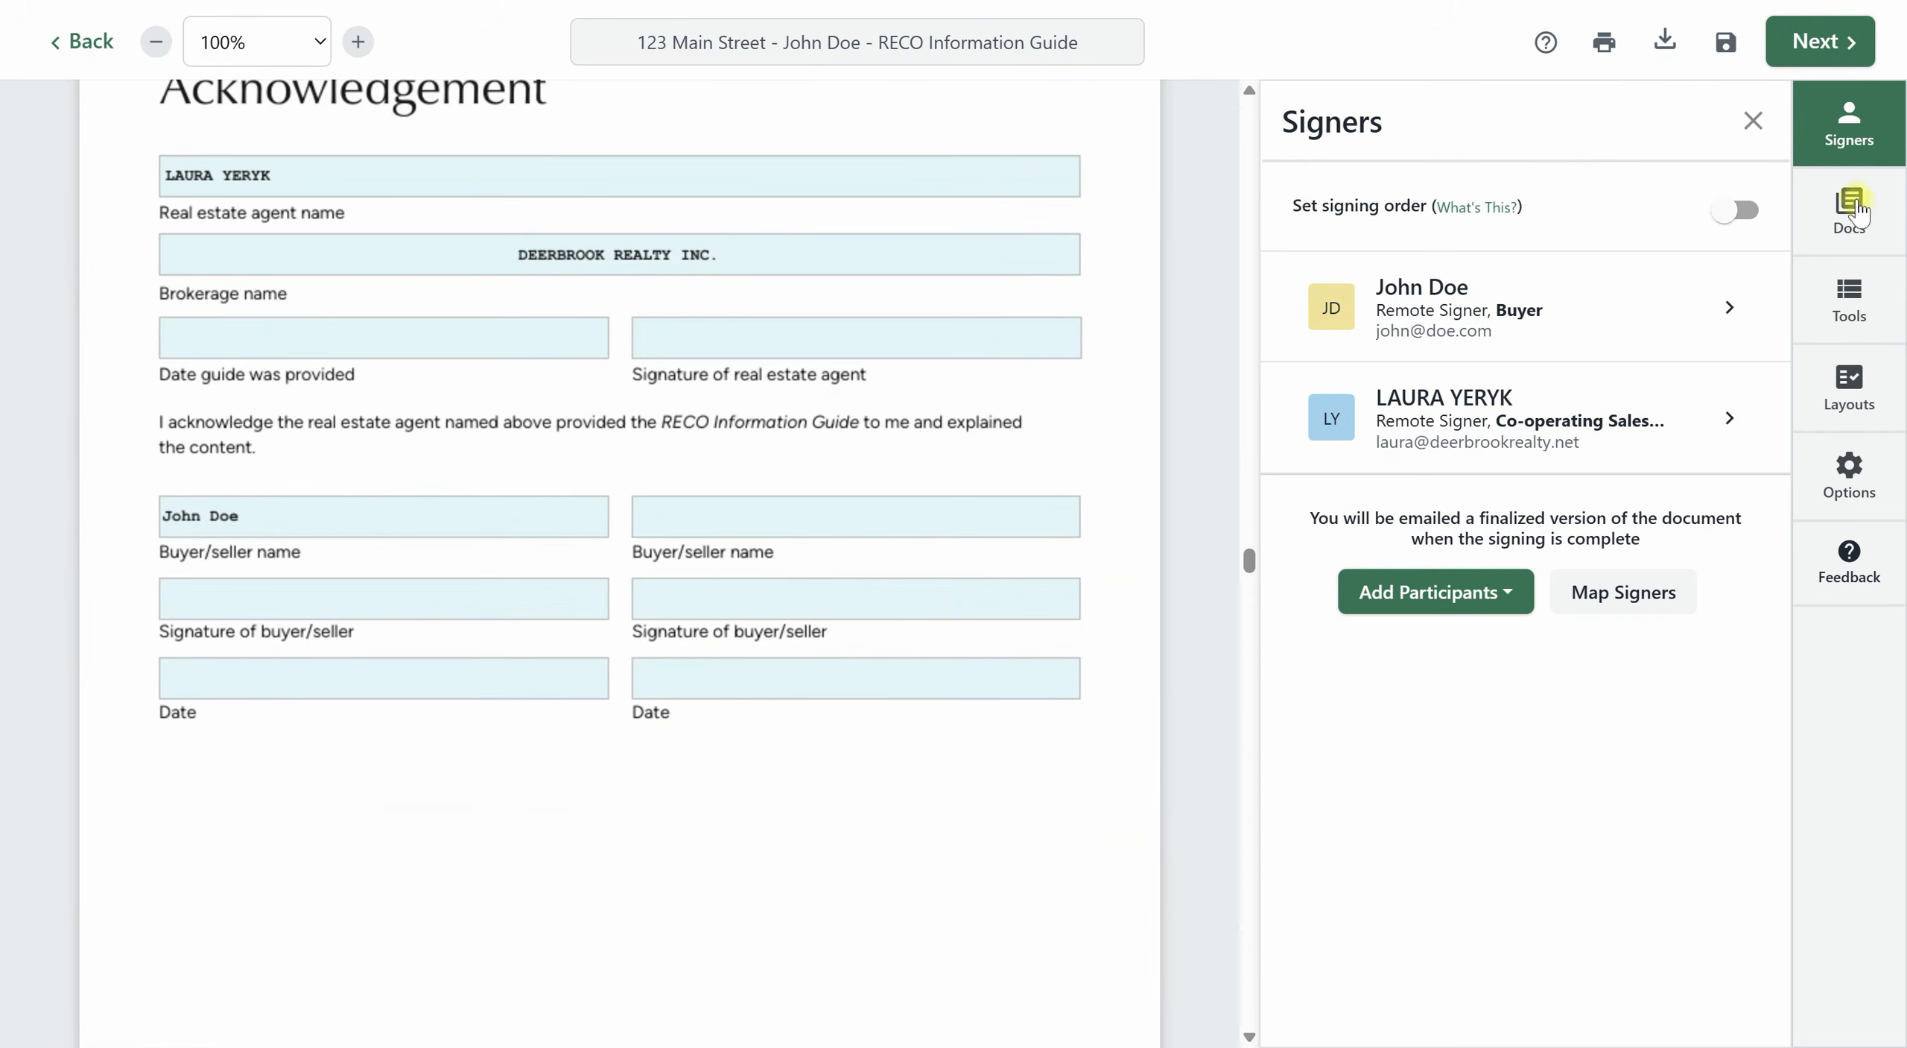
Place the agent's Sign Here block and signing date in their Acknowledgement fields of the RECO guide.
click(1846, 320)
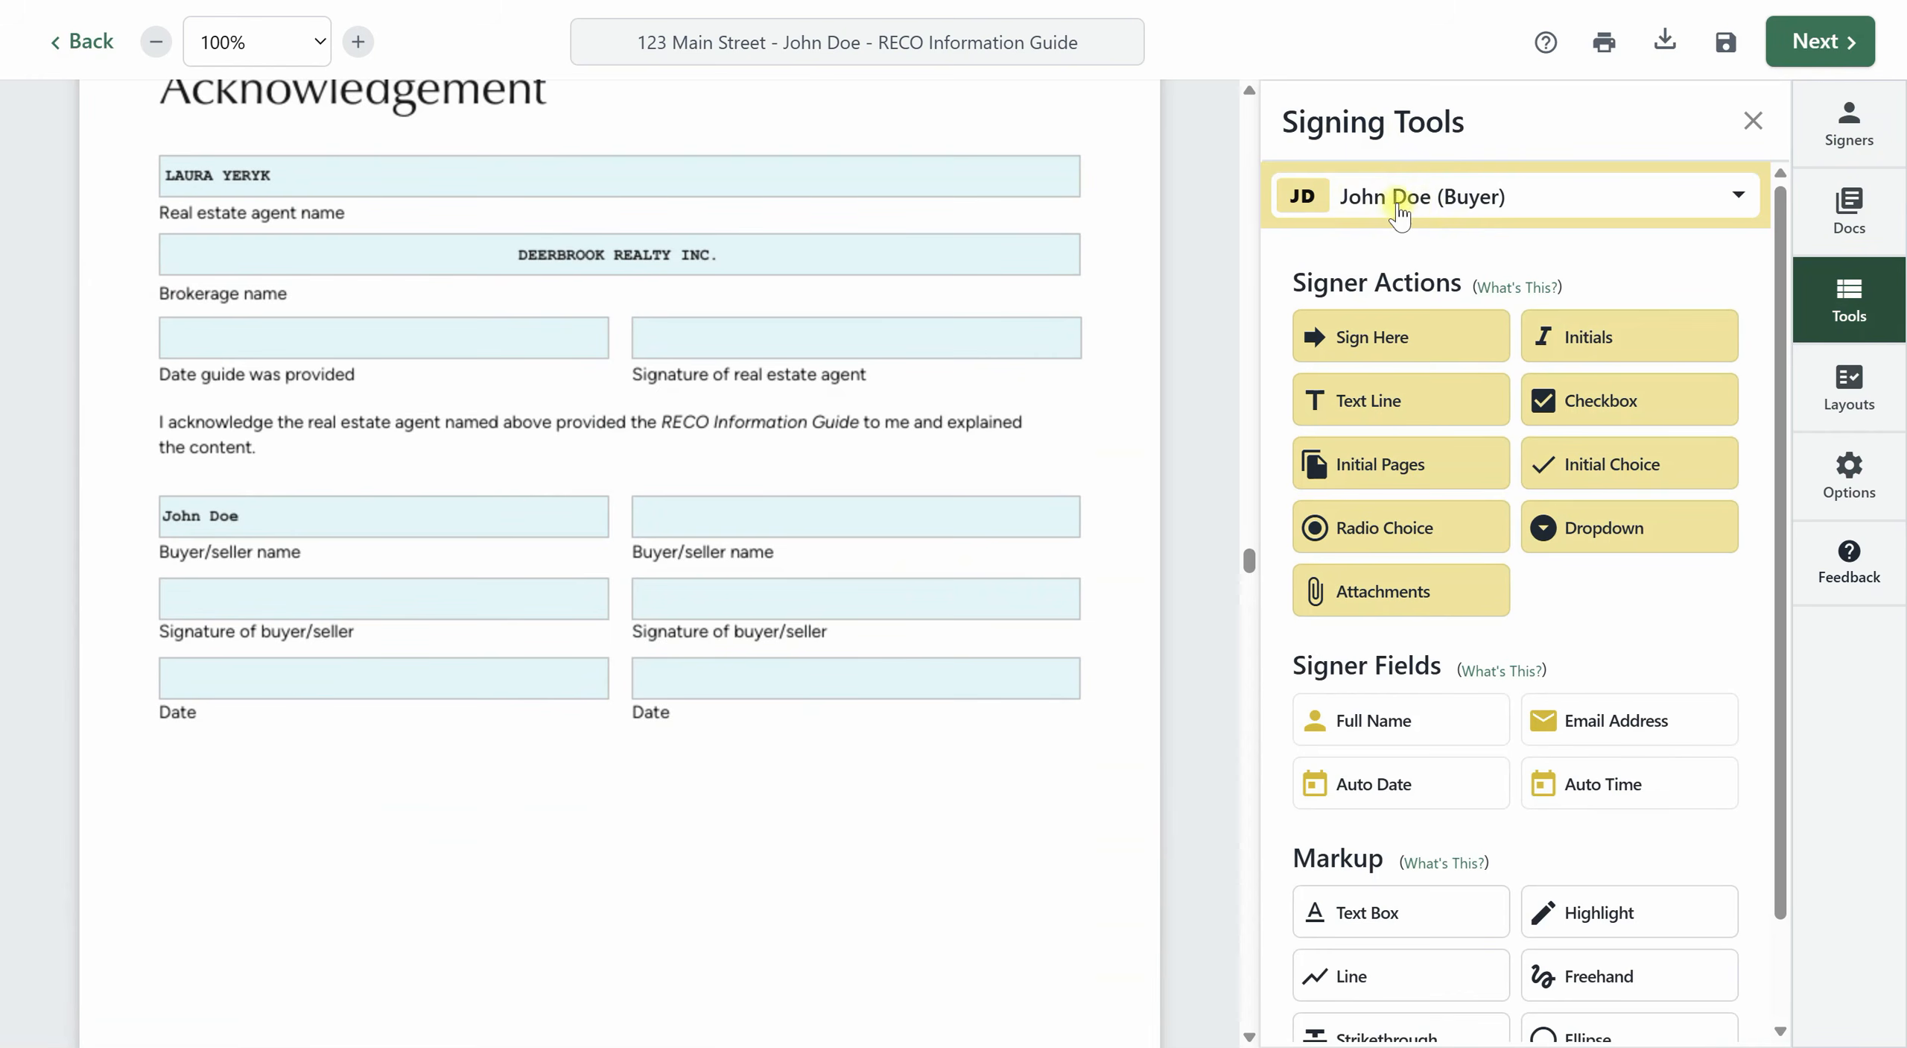
click(1422, 209)
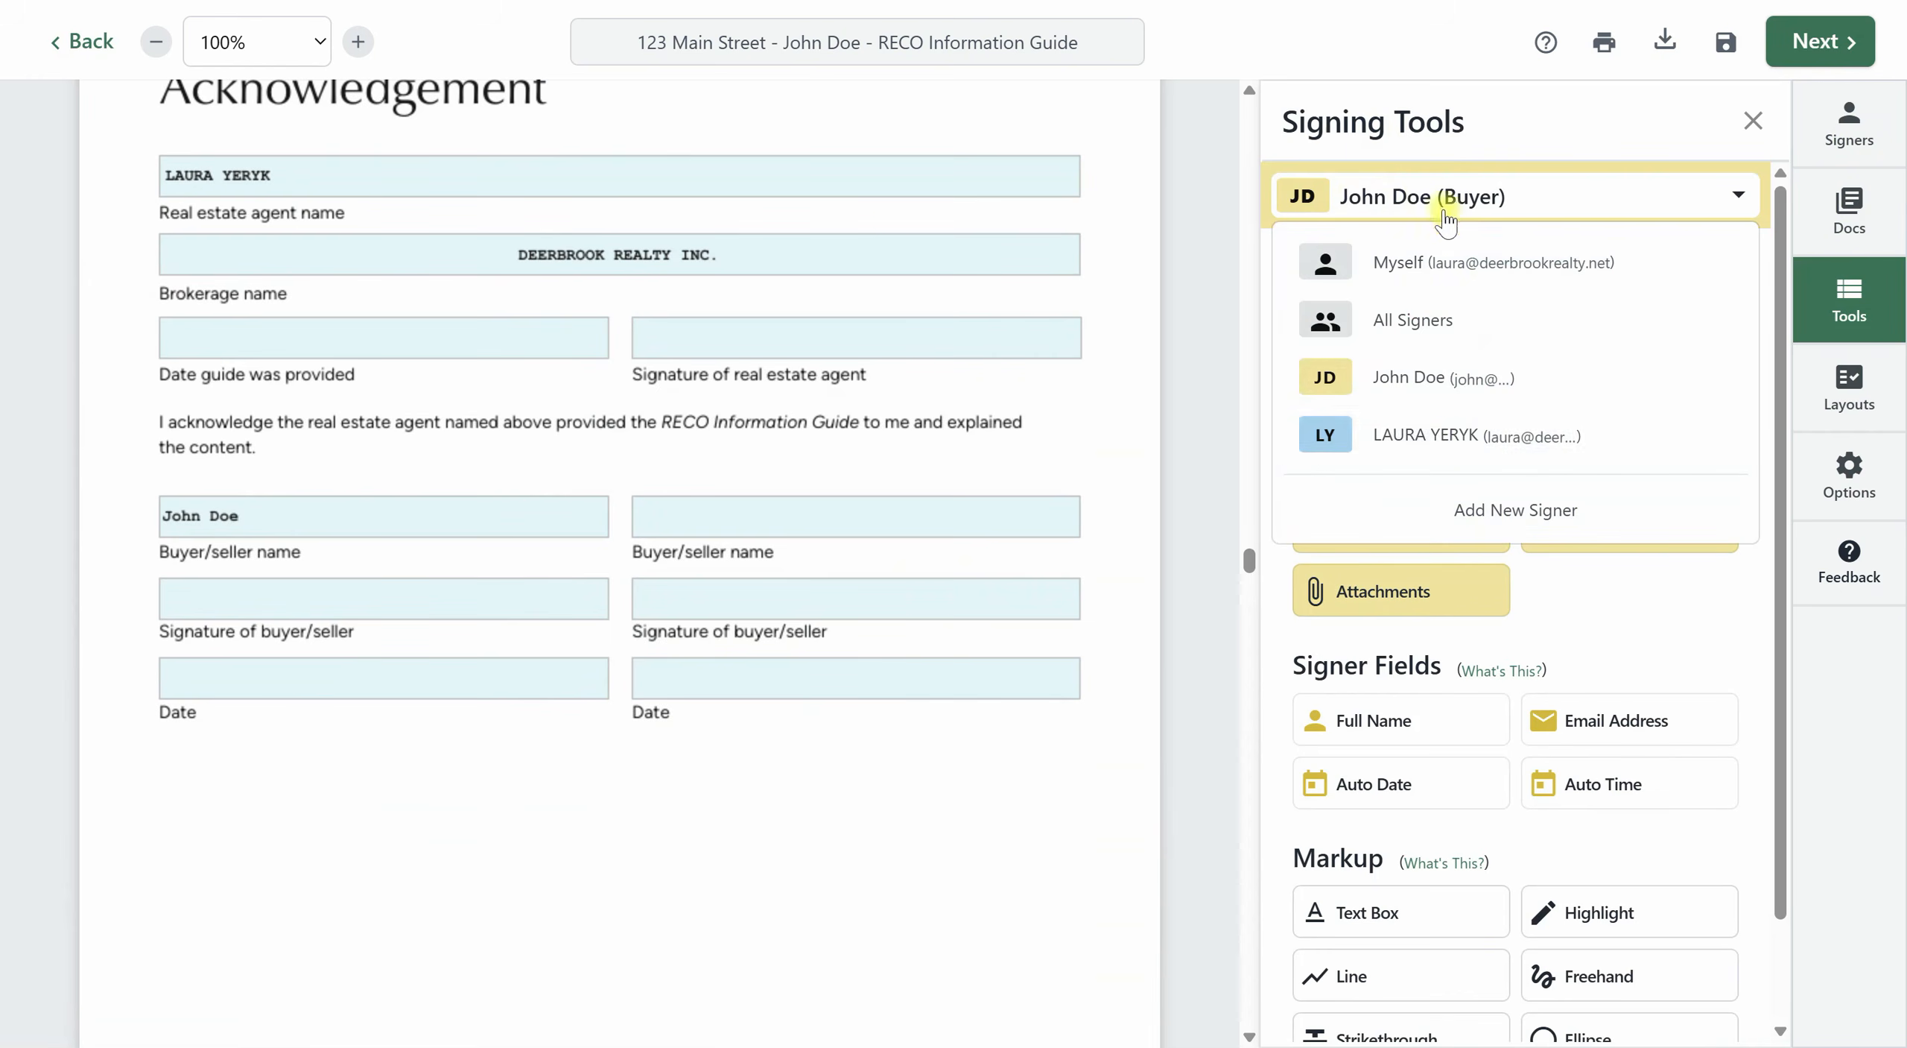
click(1441, 435)
mouse_move(1410, 344)
mouse_down()
mouse_move(298, 359)
mouse_move(670, 343)
mouse_up()
drag(898, 344, 223, 333)
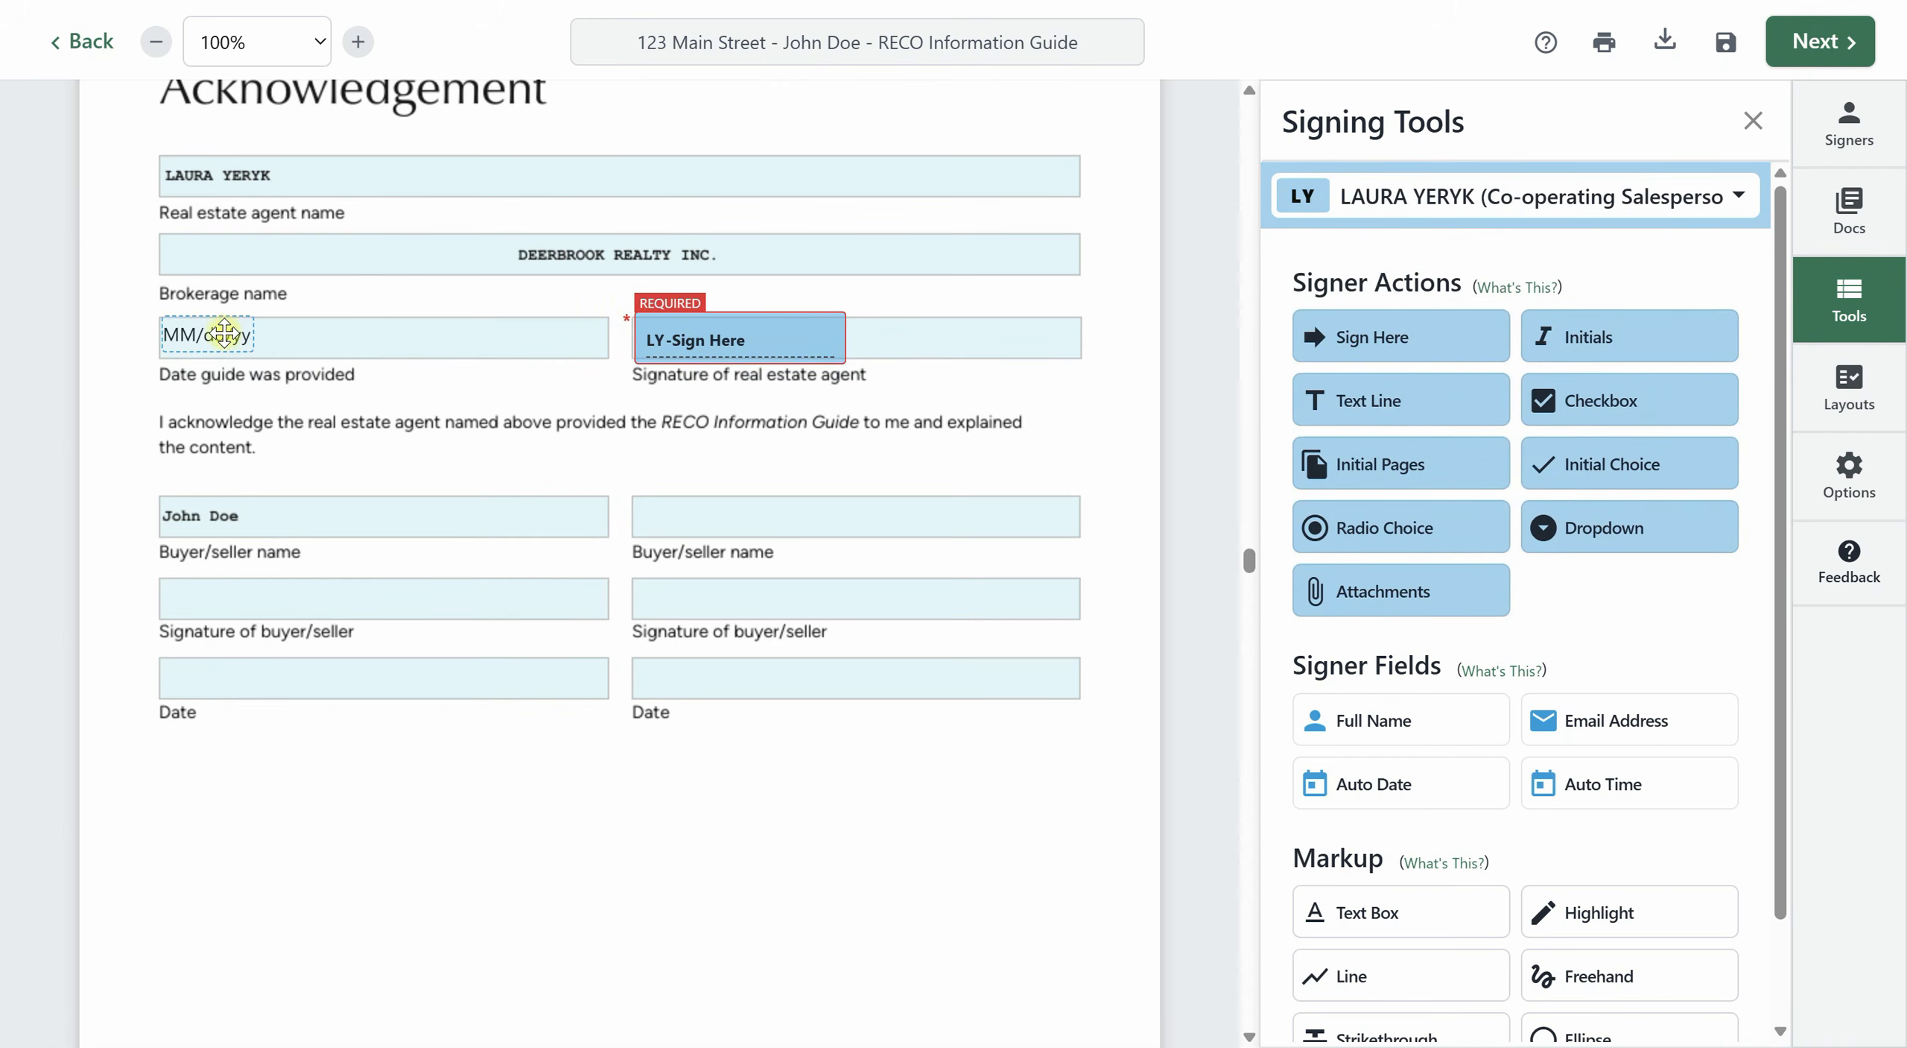
Place the buyer's Sign Here block on the first buyer/seller signature field and its date in the Date field below.
click(1632, 212)
click(1380, 384)
drag(1384, 337, 220, 544)
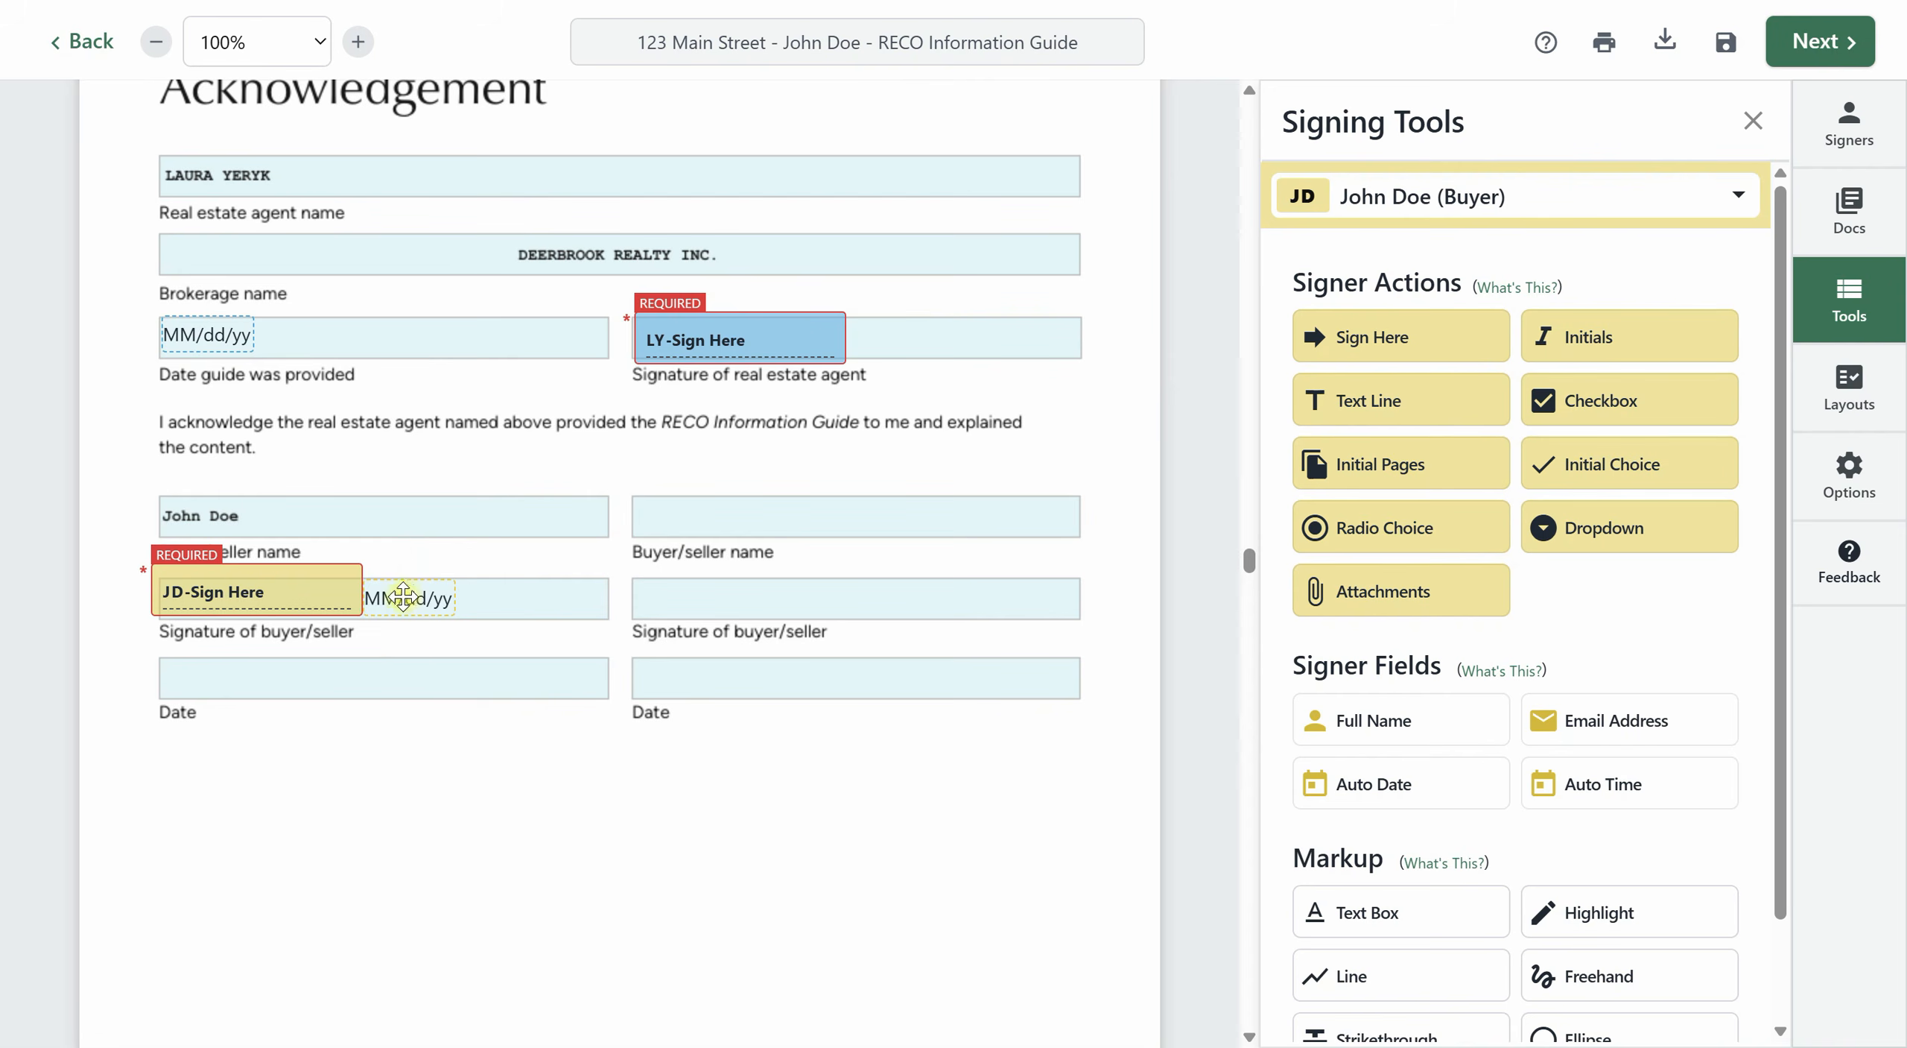
mouse_move(405, 598)
mouse_down()
mouse_move(157, 703)
mouse_move(205, 681)
mouse_up()
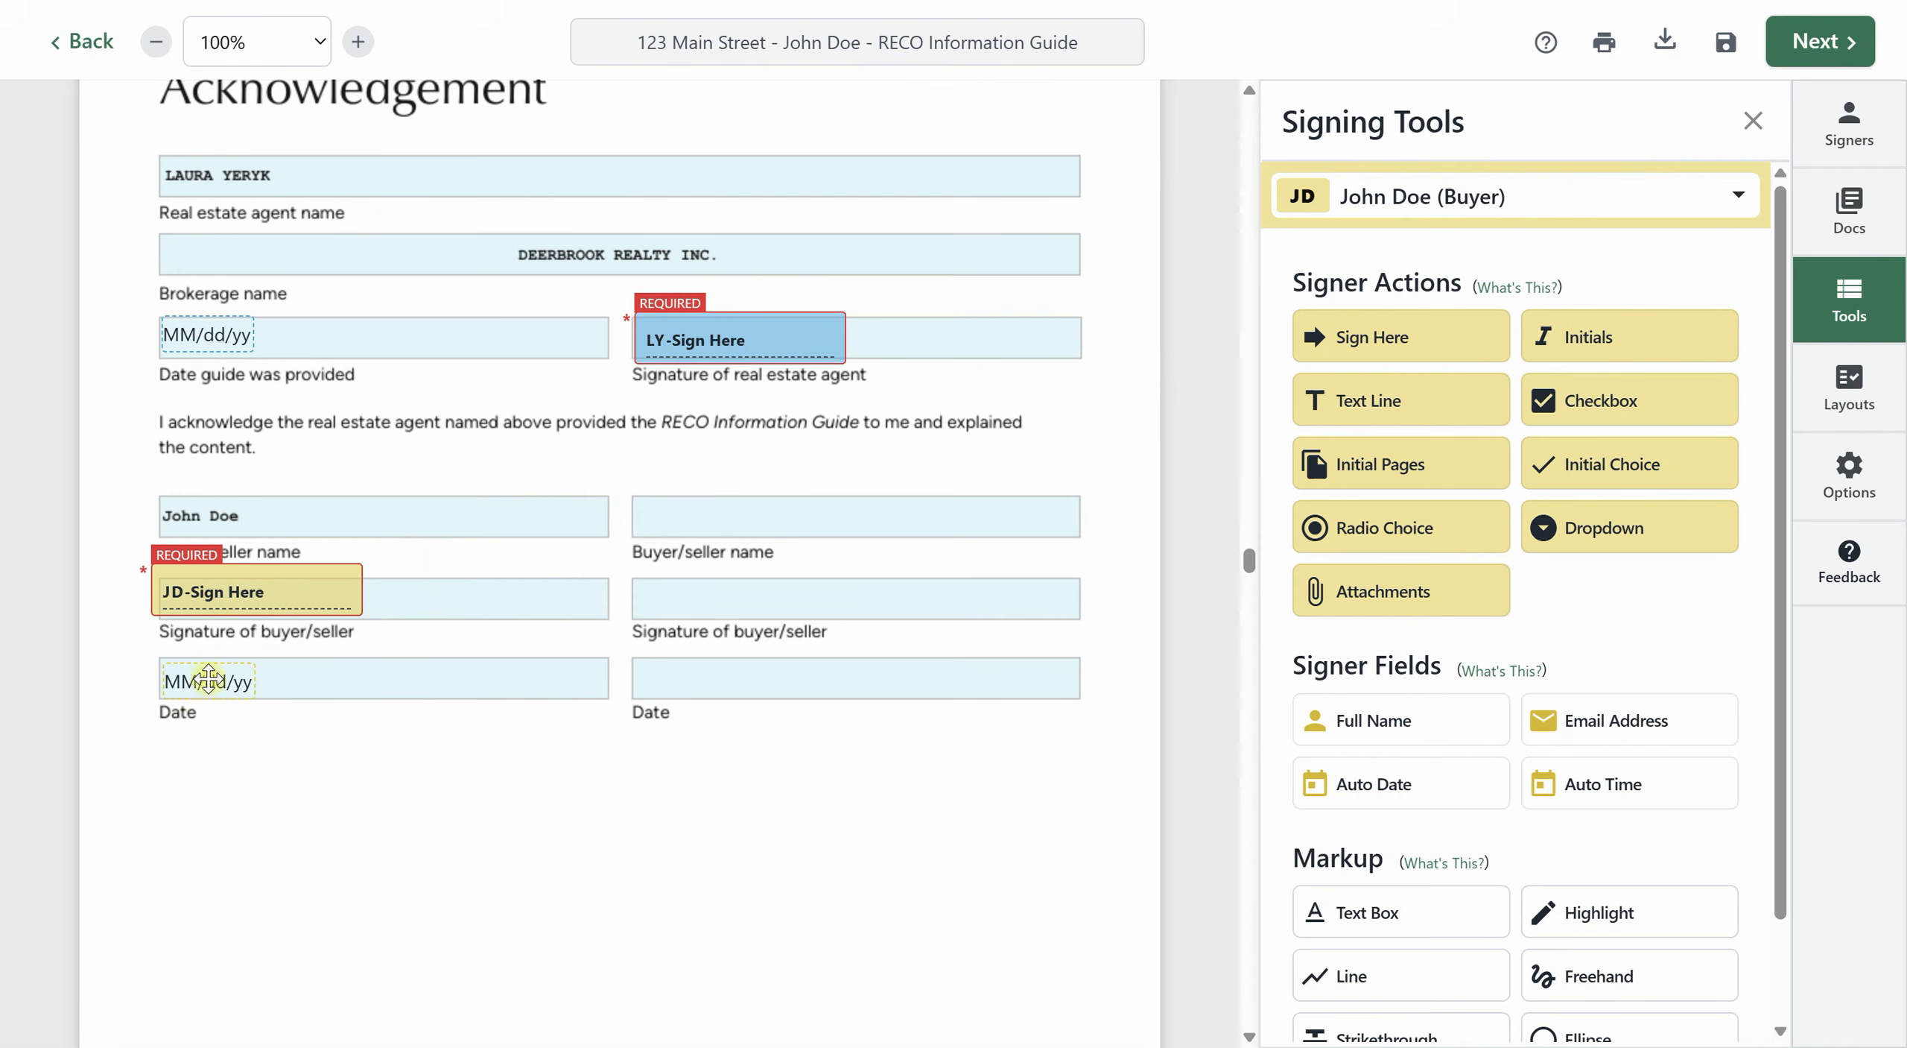
Add a text box reading "Deerbrook Realty Inc." on the Brokerage line of Form 371.
scroll(1021, 761, down, 15)
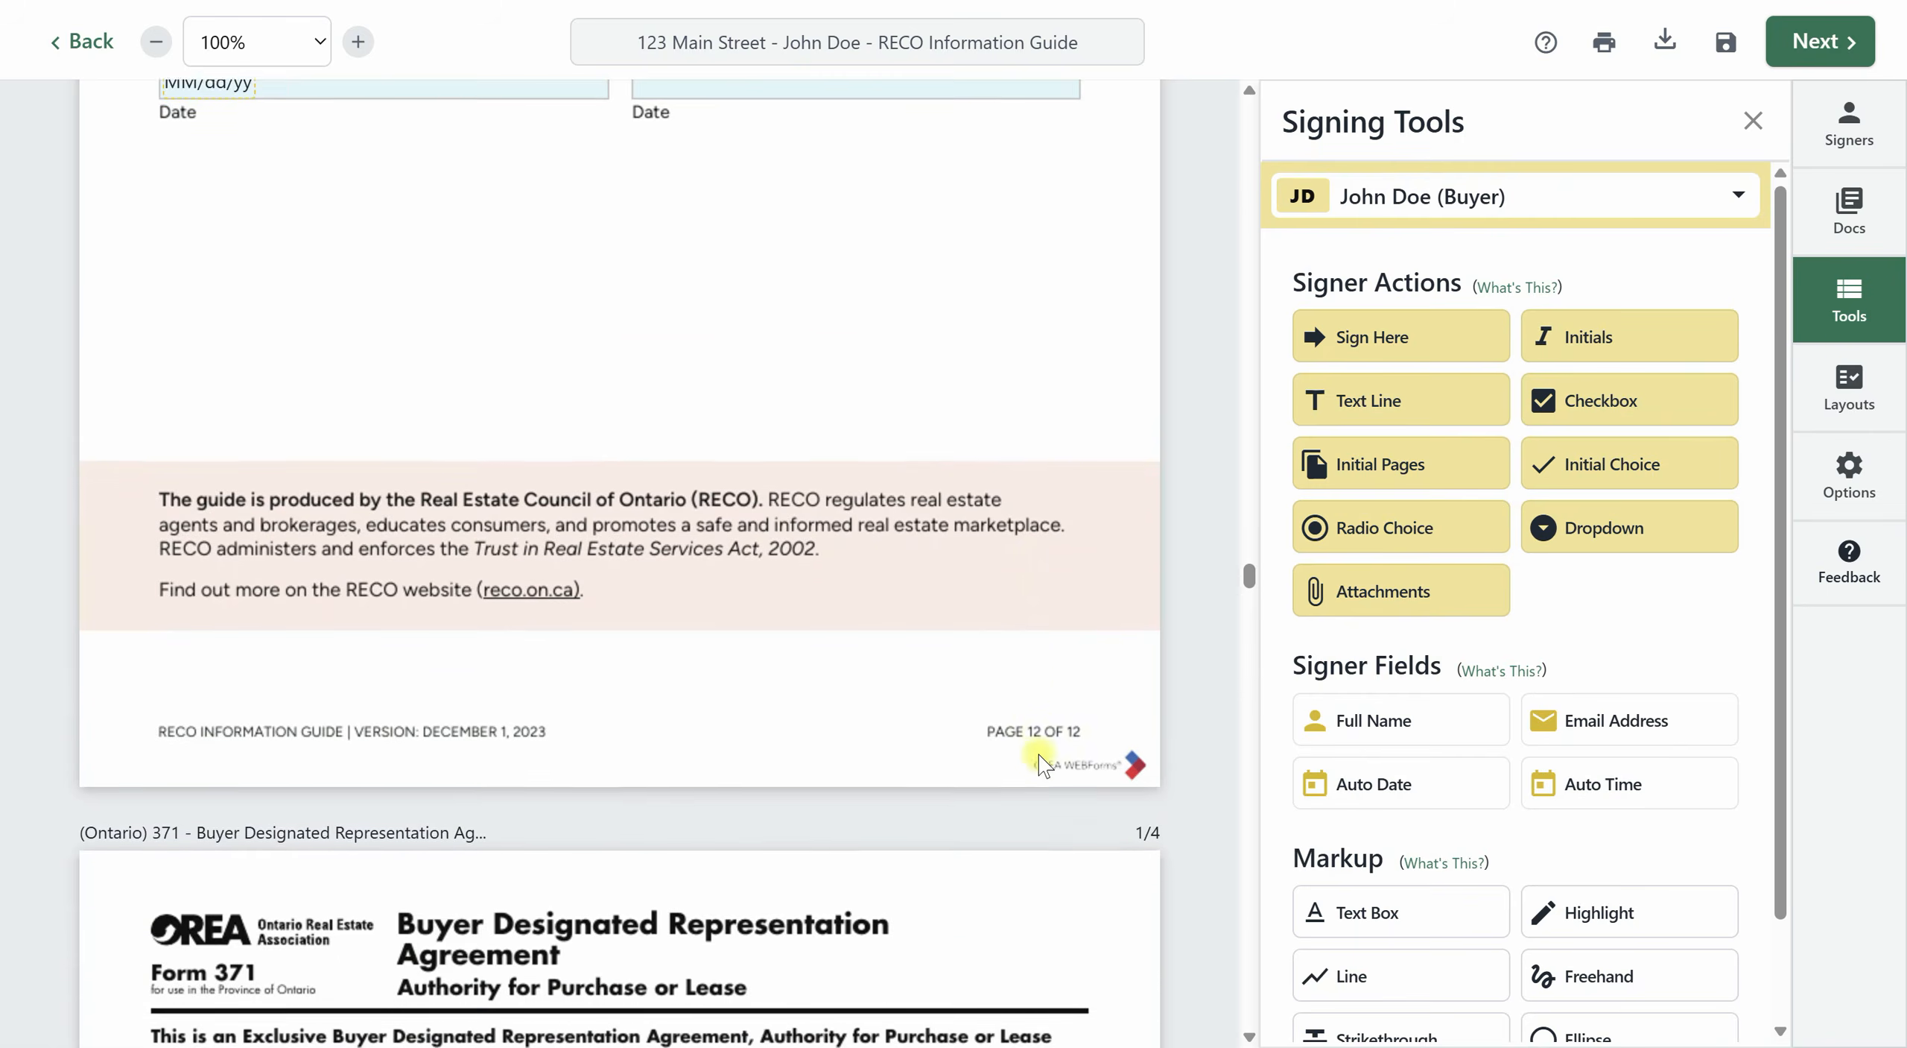
scroll(1086, 760, down, 2)
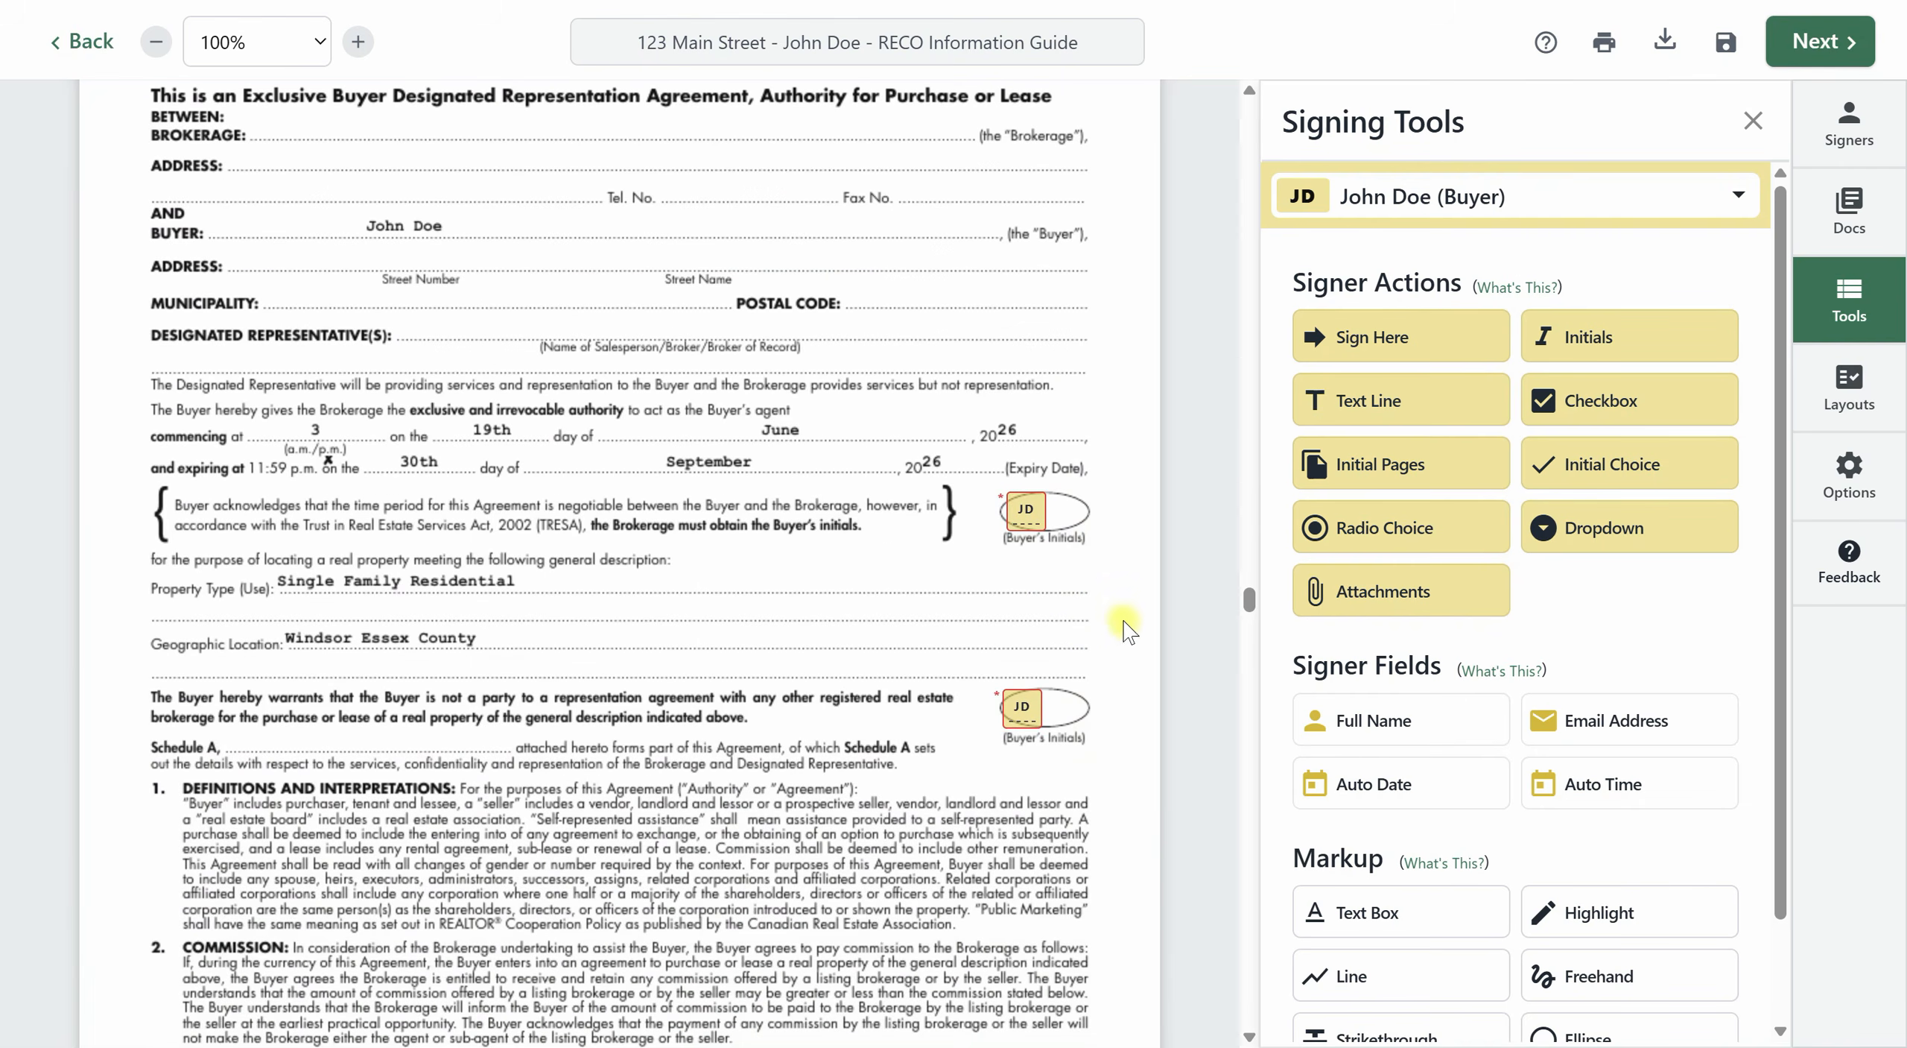
scroll(480, 306, up, 3)
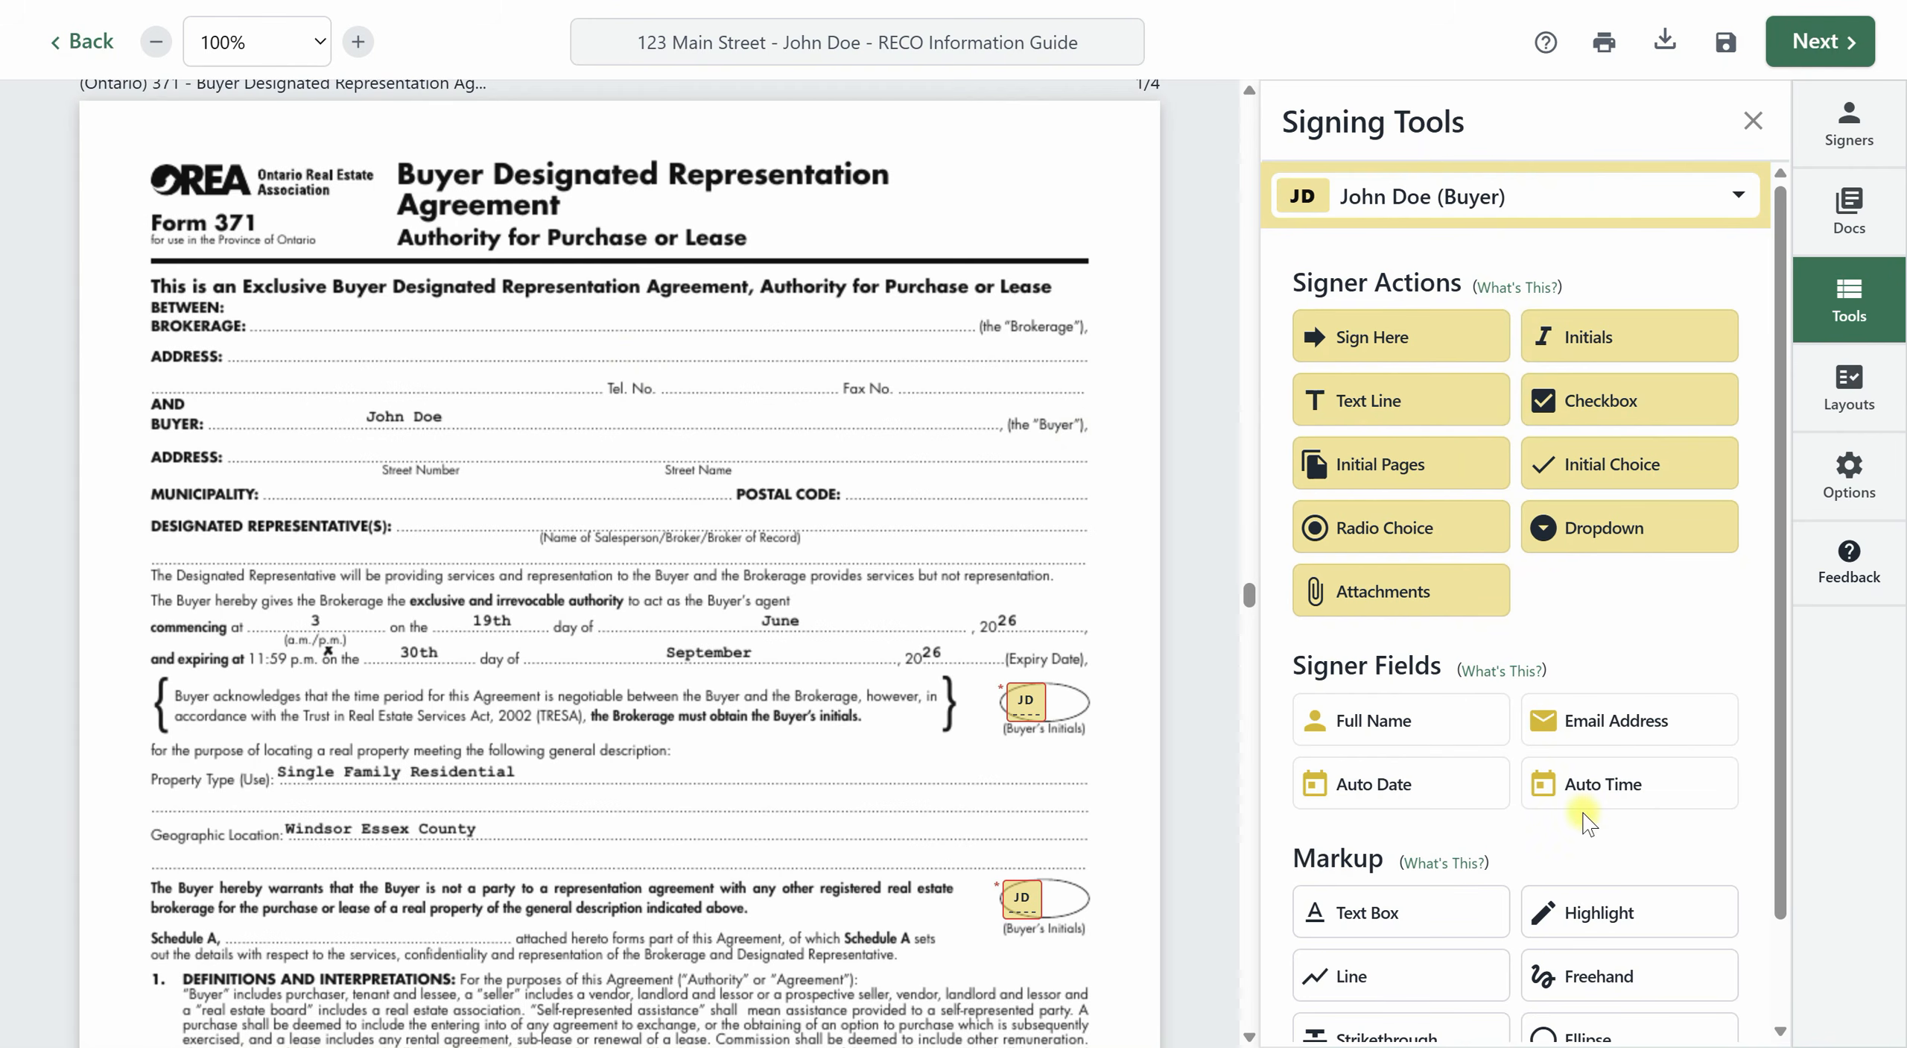
click(1370, 924)
click(406, 309)
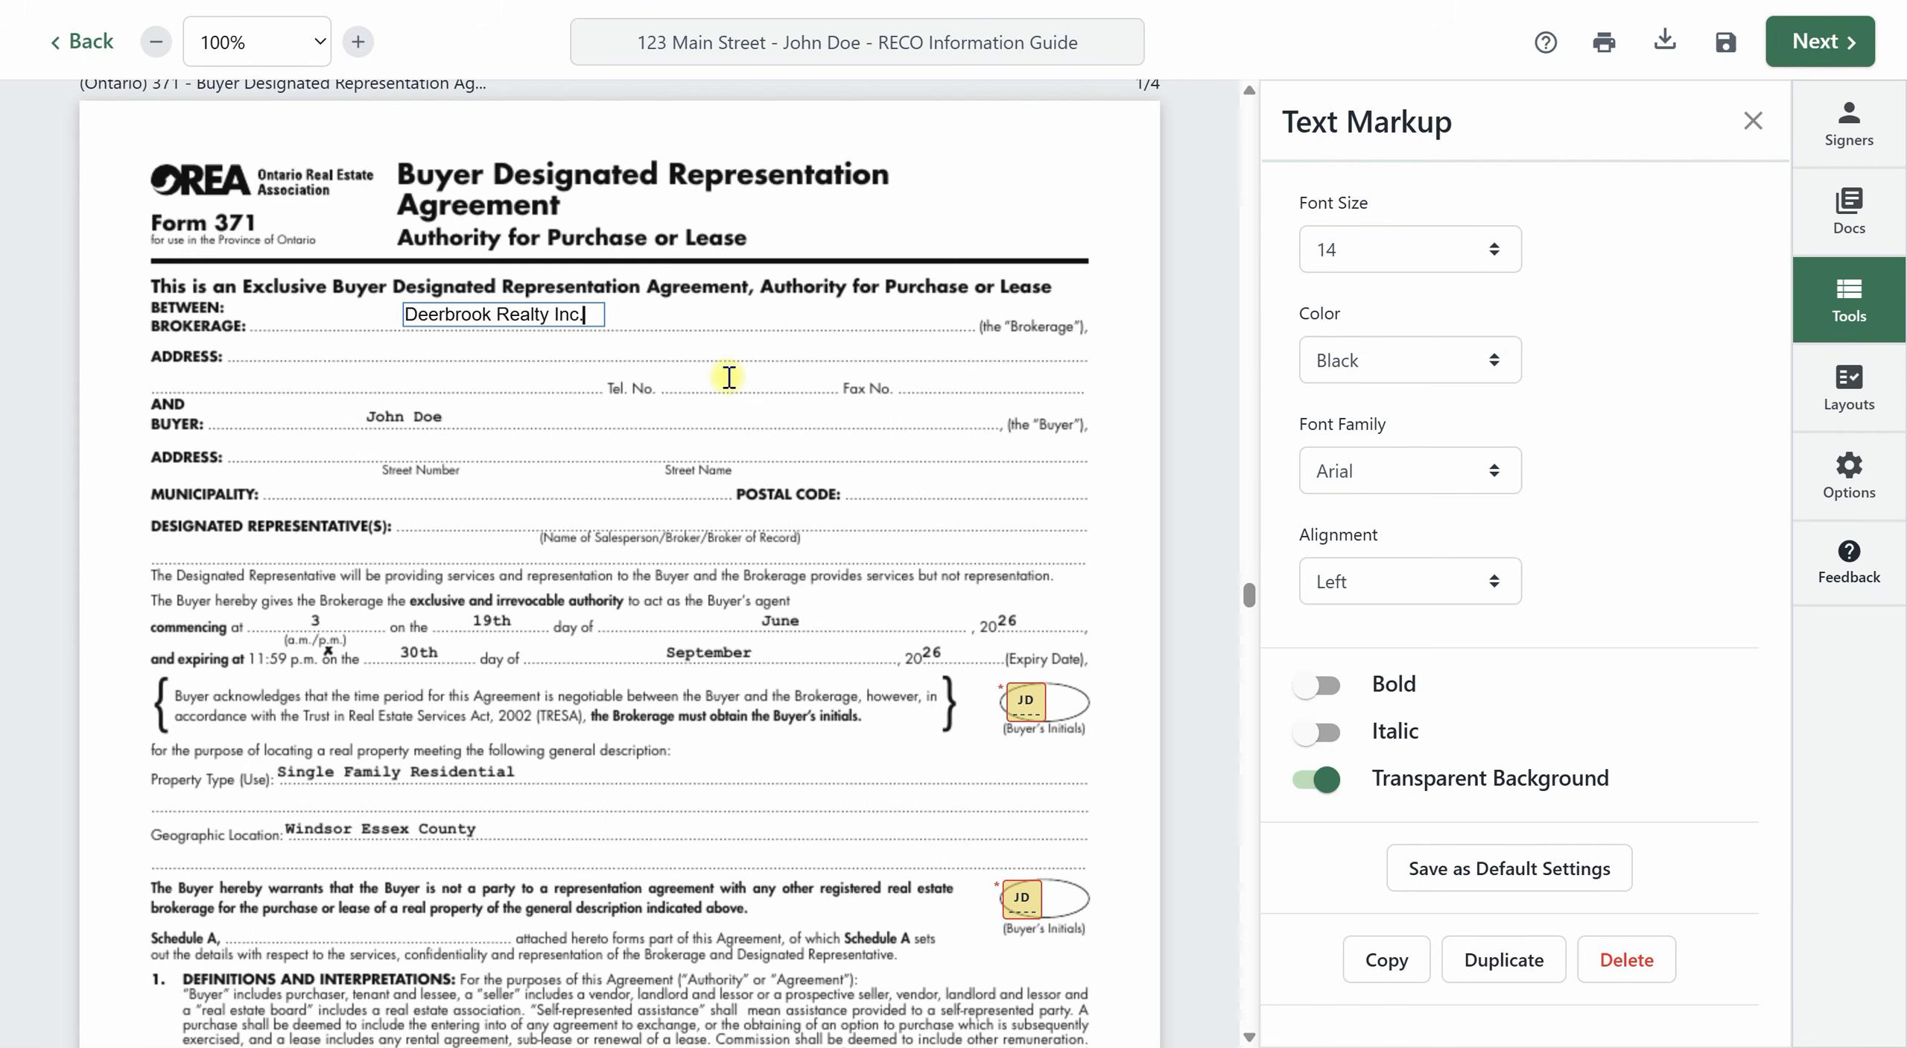
click(739, 360)
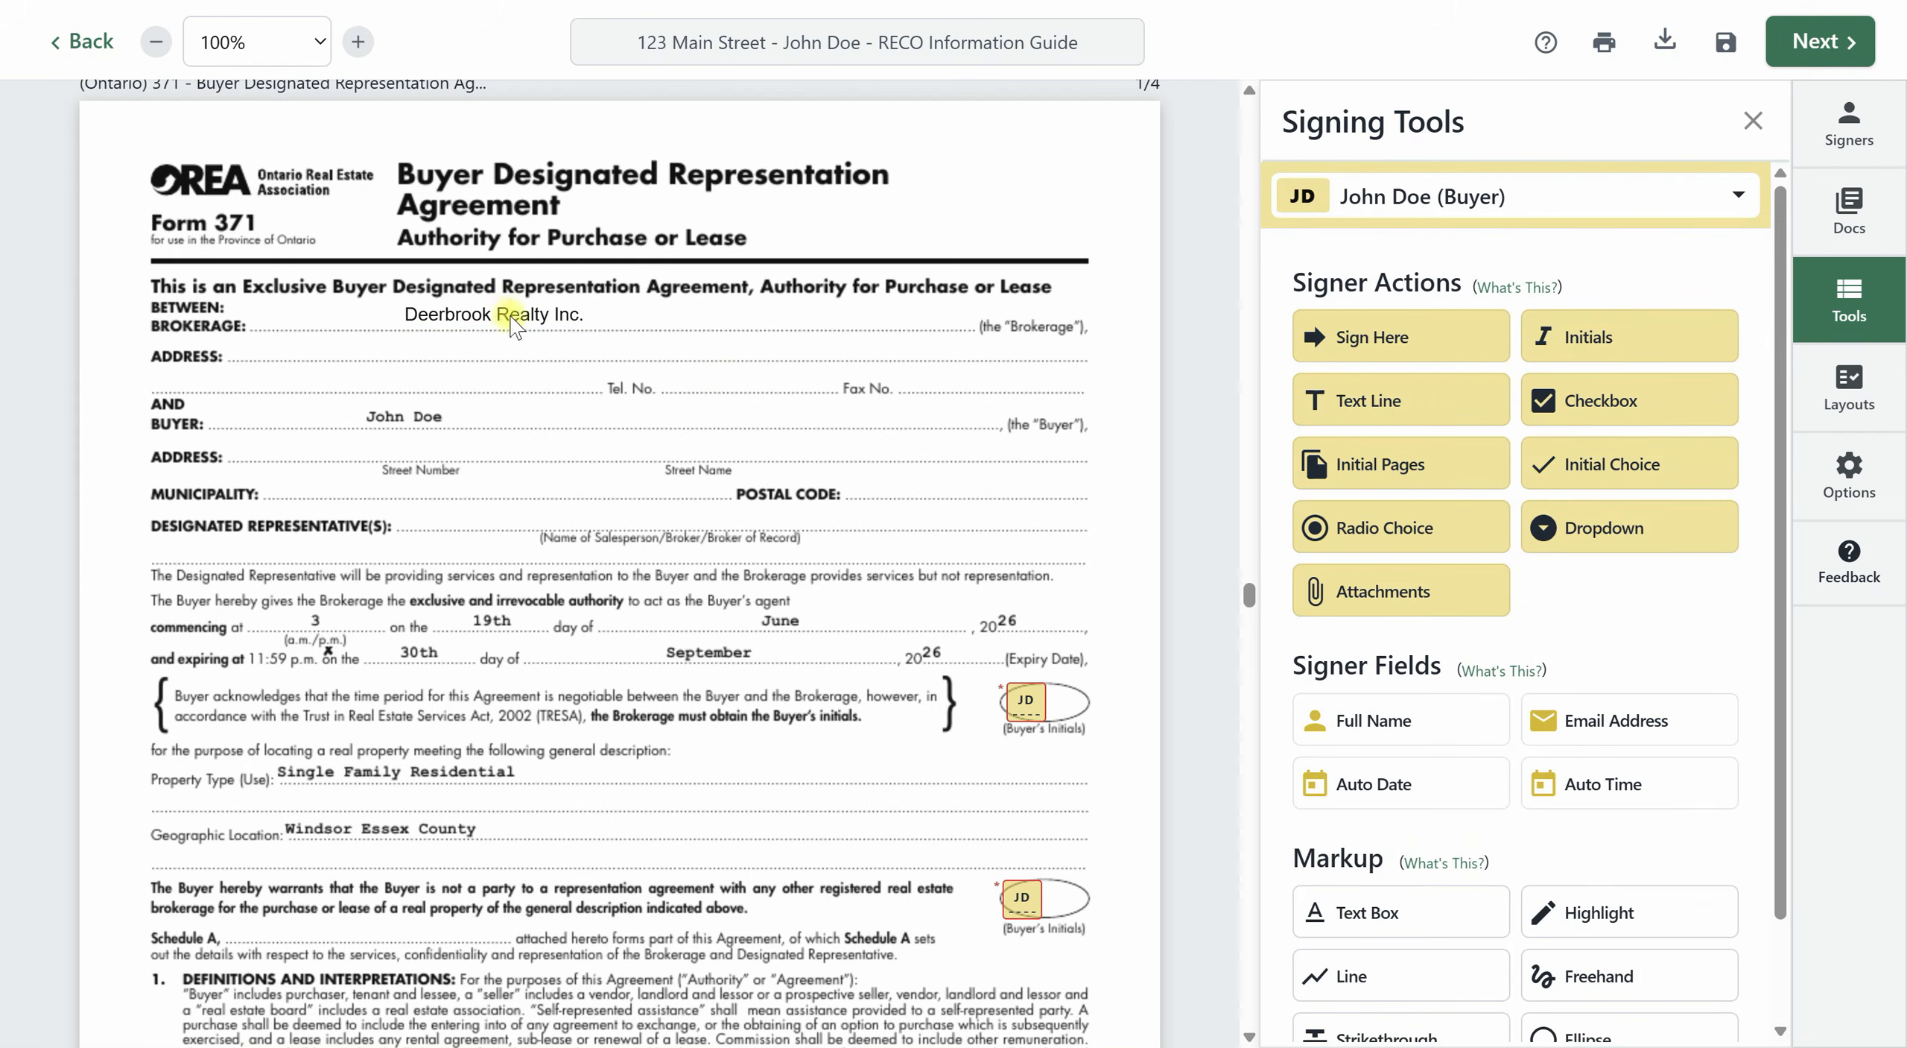
Place the agent's full name field on the Designated Representative(s) line of Form 371.
click(1384, 923)
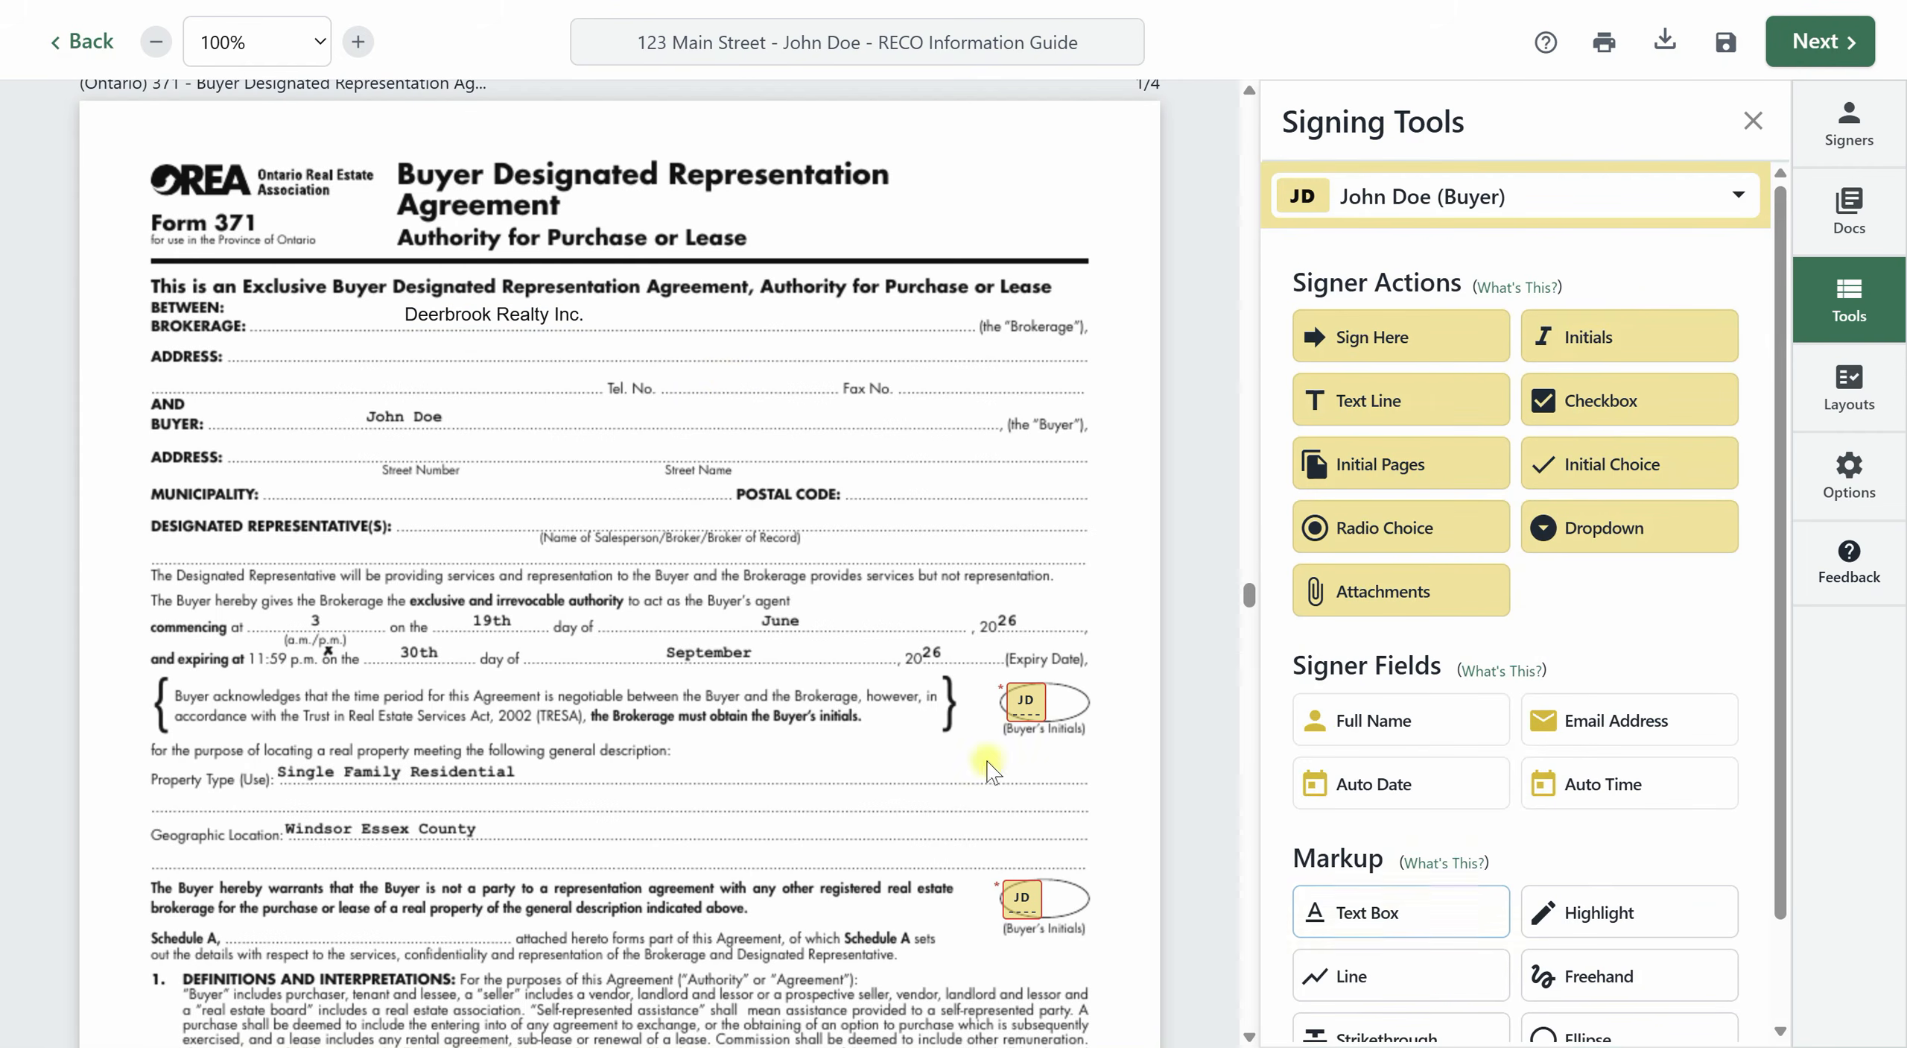
click(1423, 197)
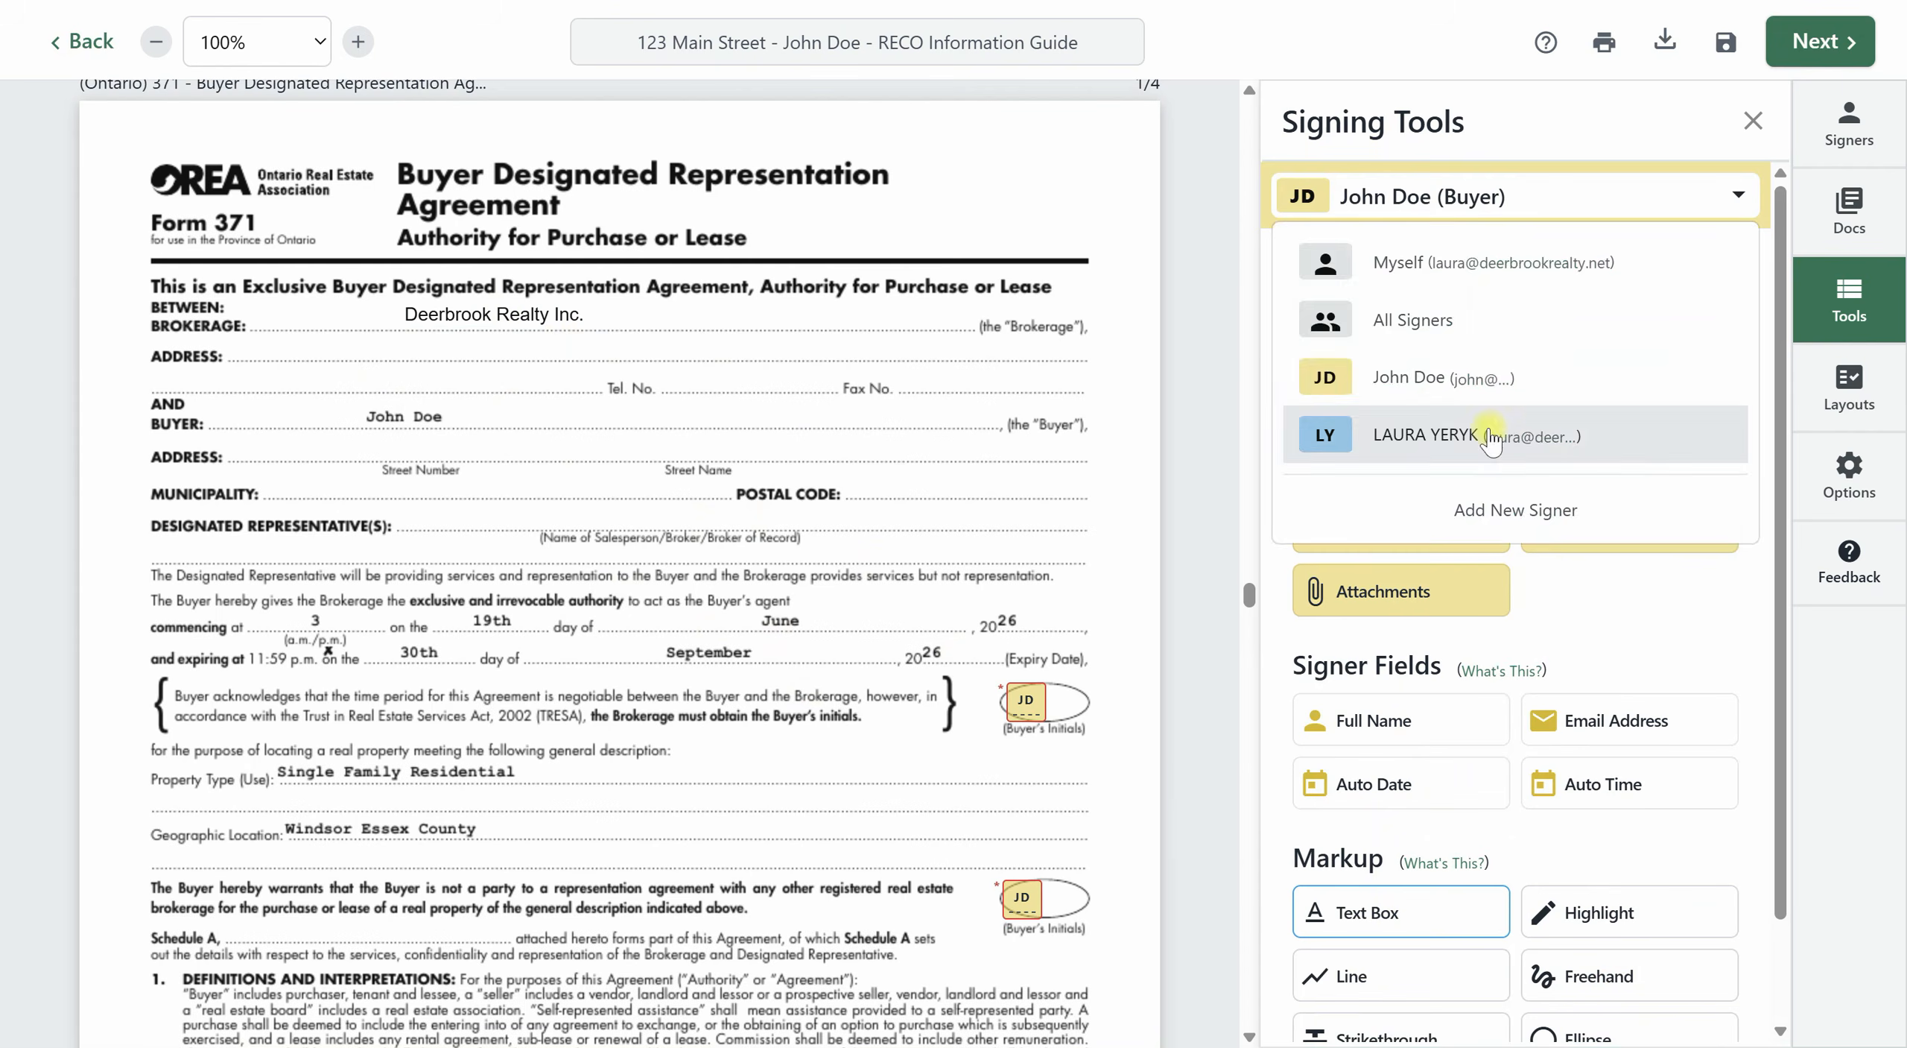
click(1490, 431)
click(446, 500)
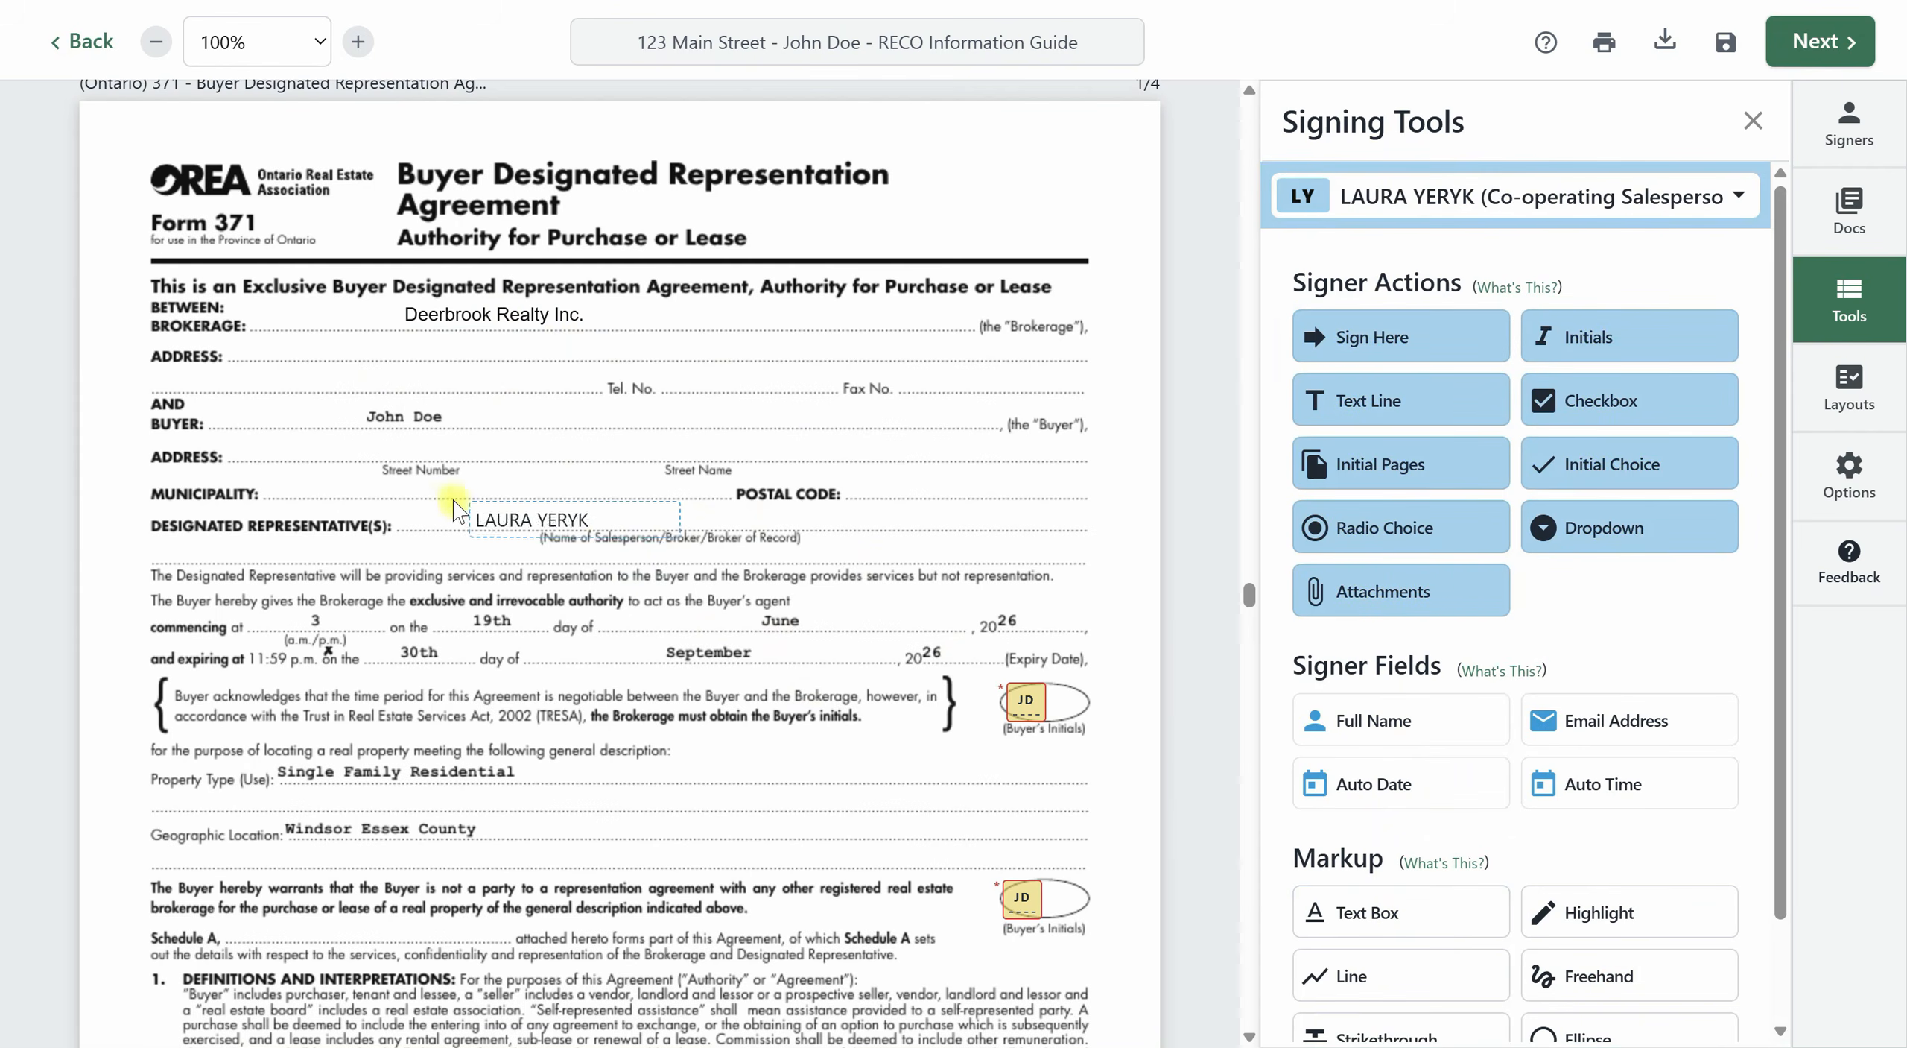
Review the completed fields and the agent's and buyer's initials blocks on pages 1 and 2 of Form 371.
scroll(918, 559, down, 3)
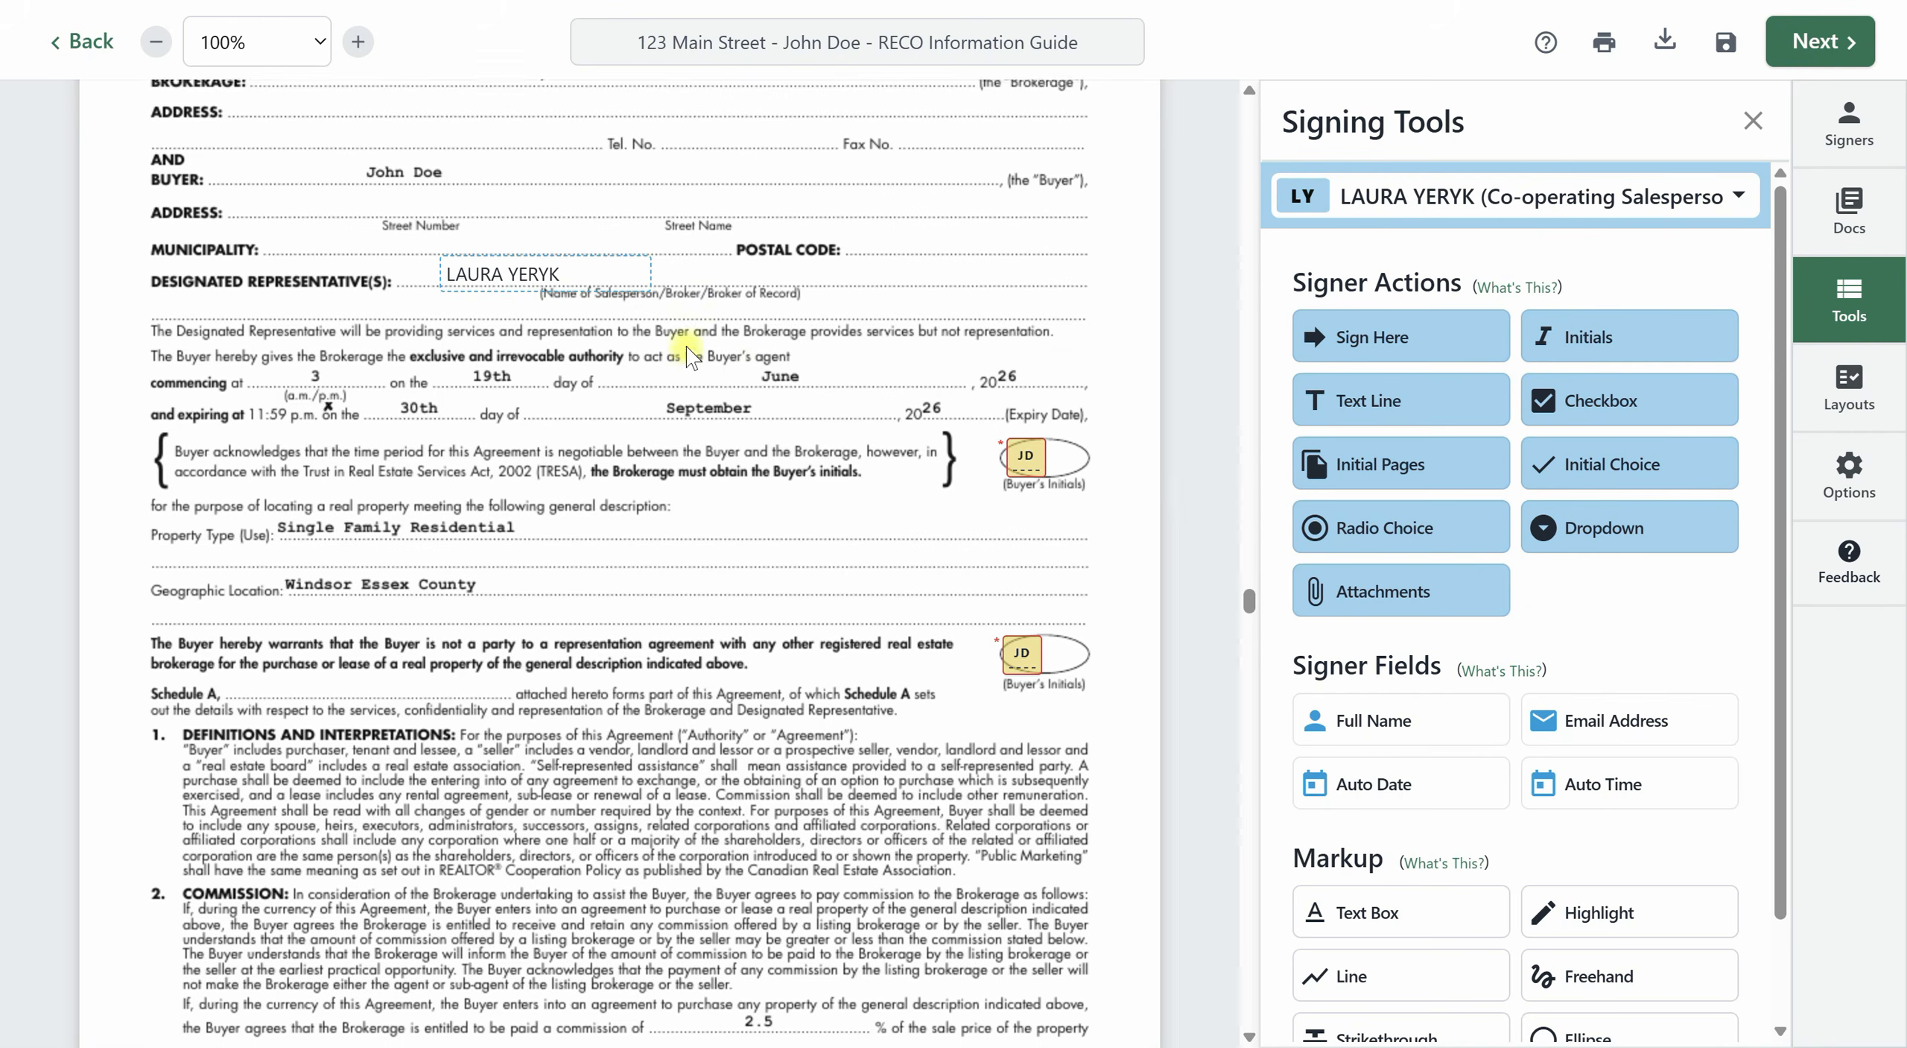
scroll(681, 340, up, 1)
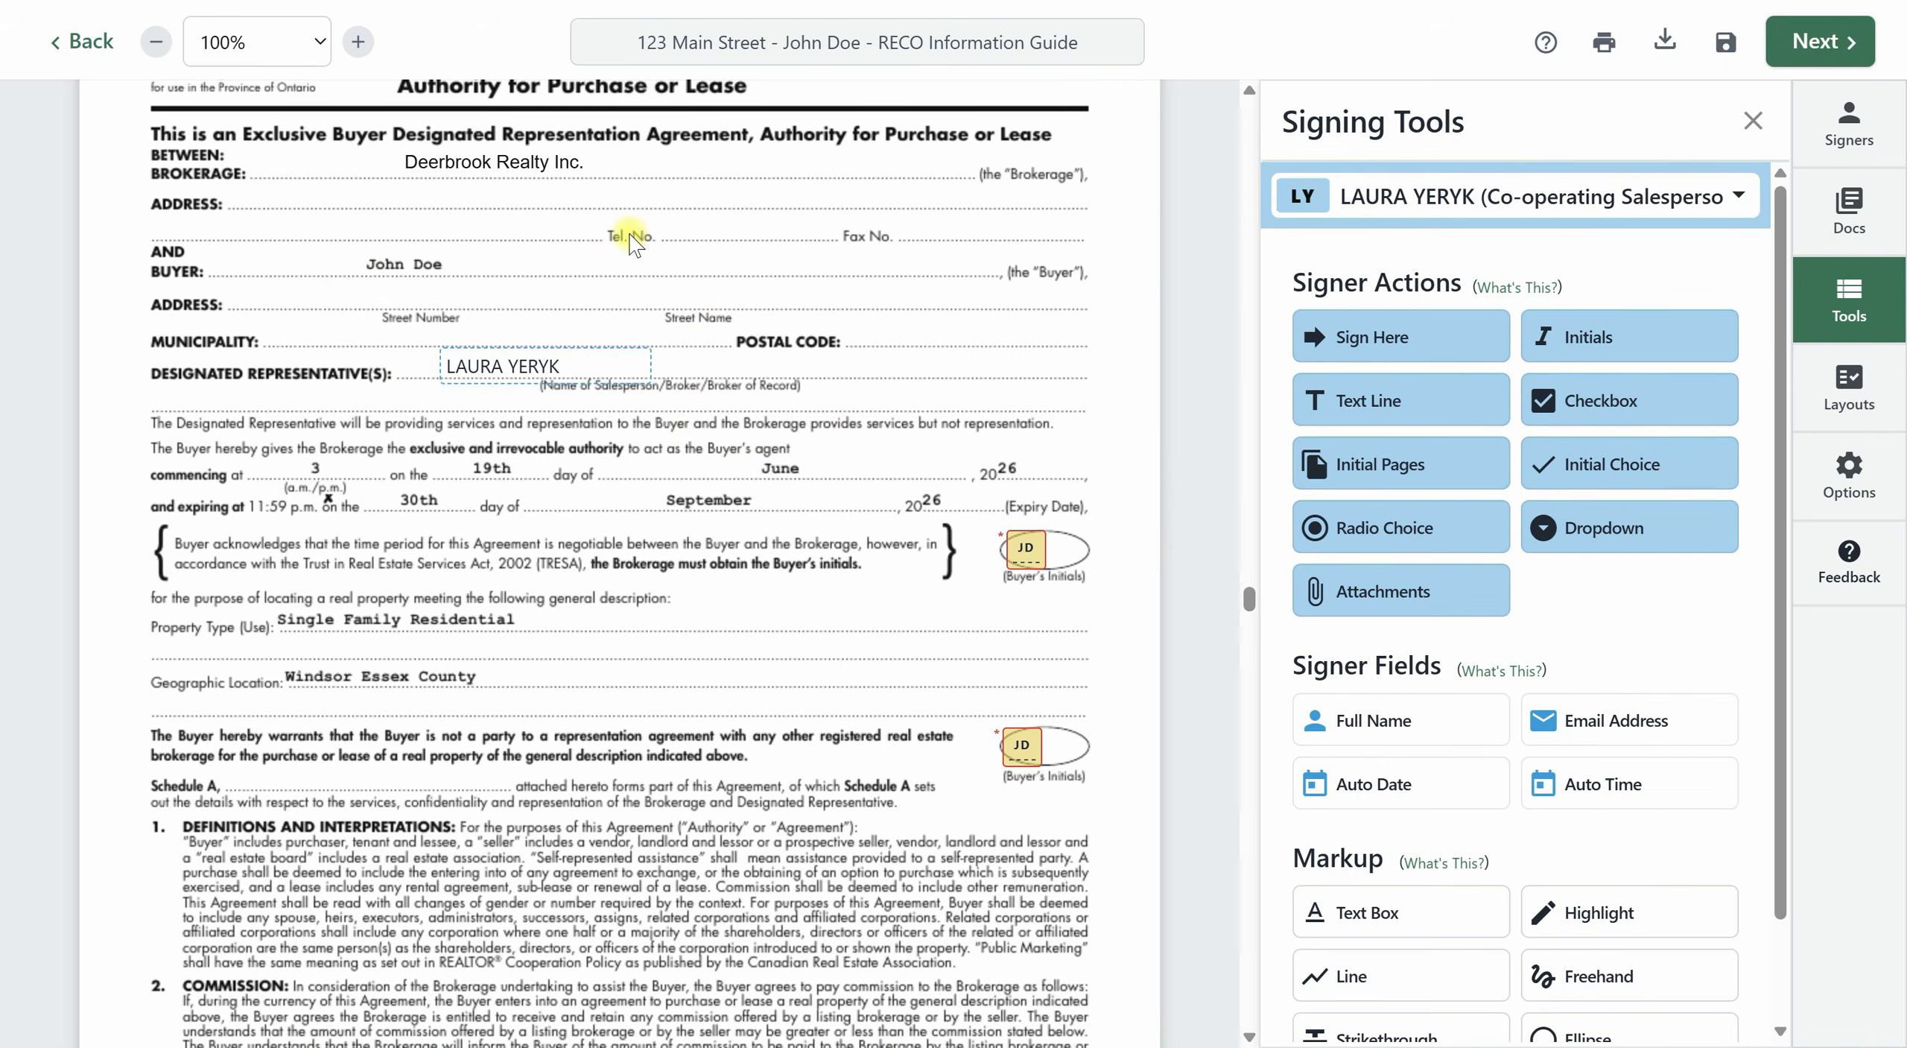
scroll(1145, 593, down, 3)
scroll(1146, 615, down, 1)
scroll(1146, 615, down, 1)
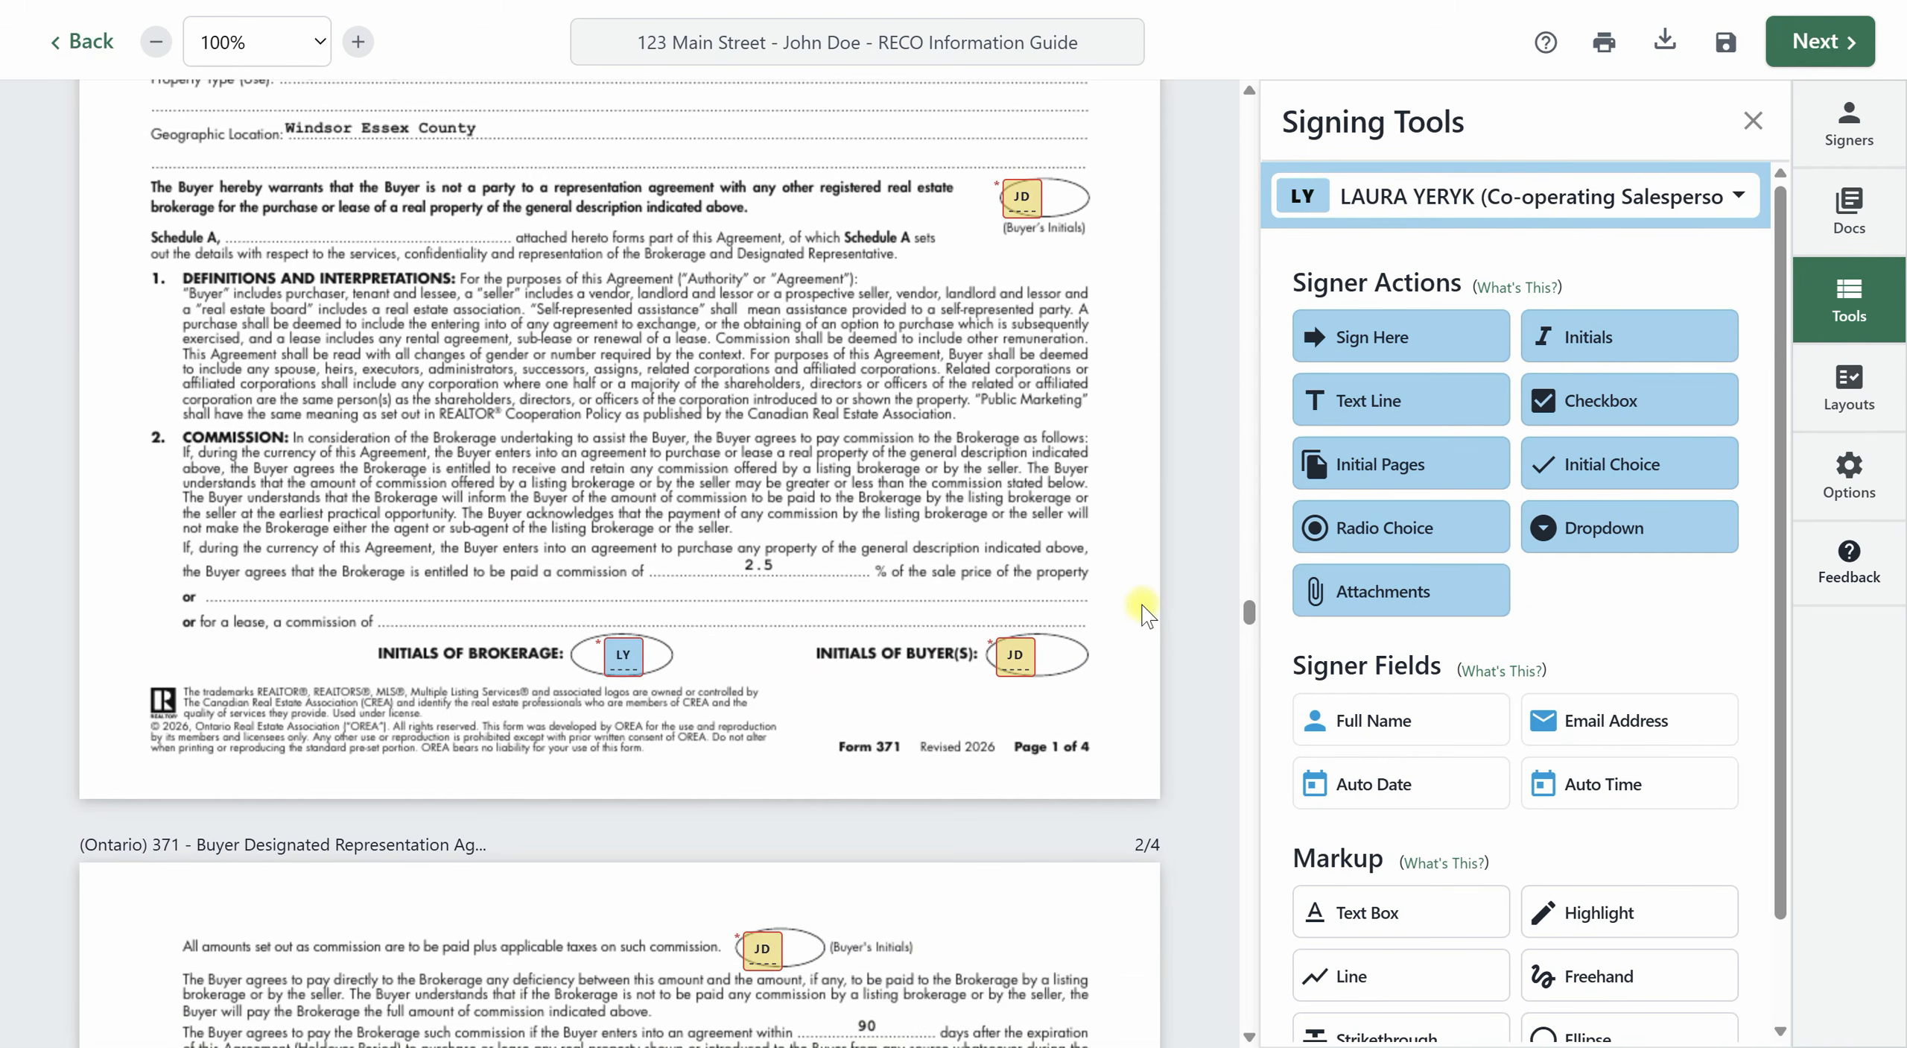
scroll(1145, 615, down, 1)
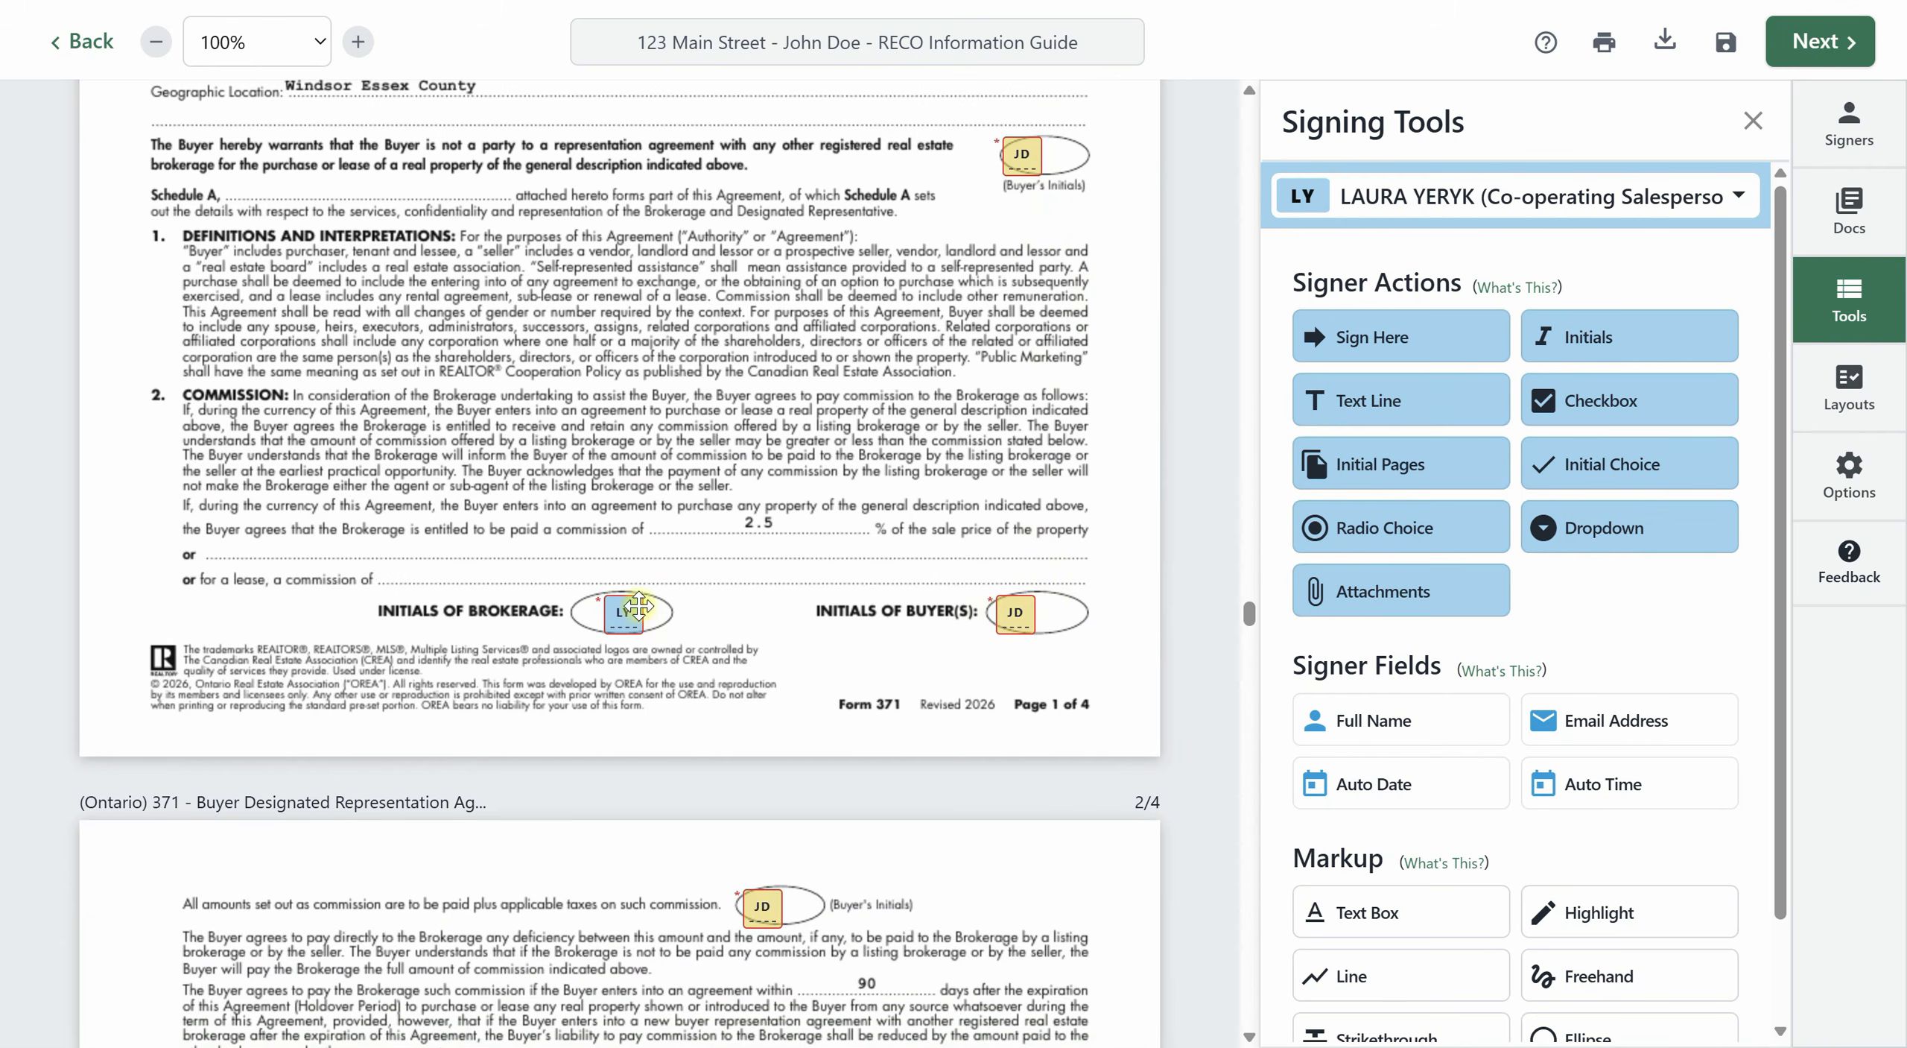
scroll(782, 646, down, 8)
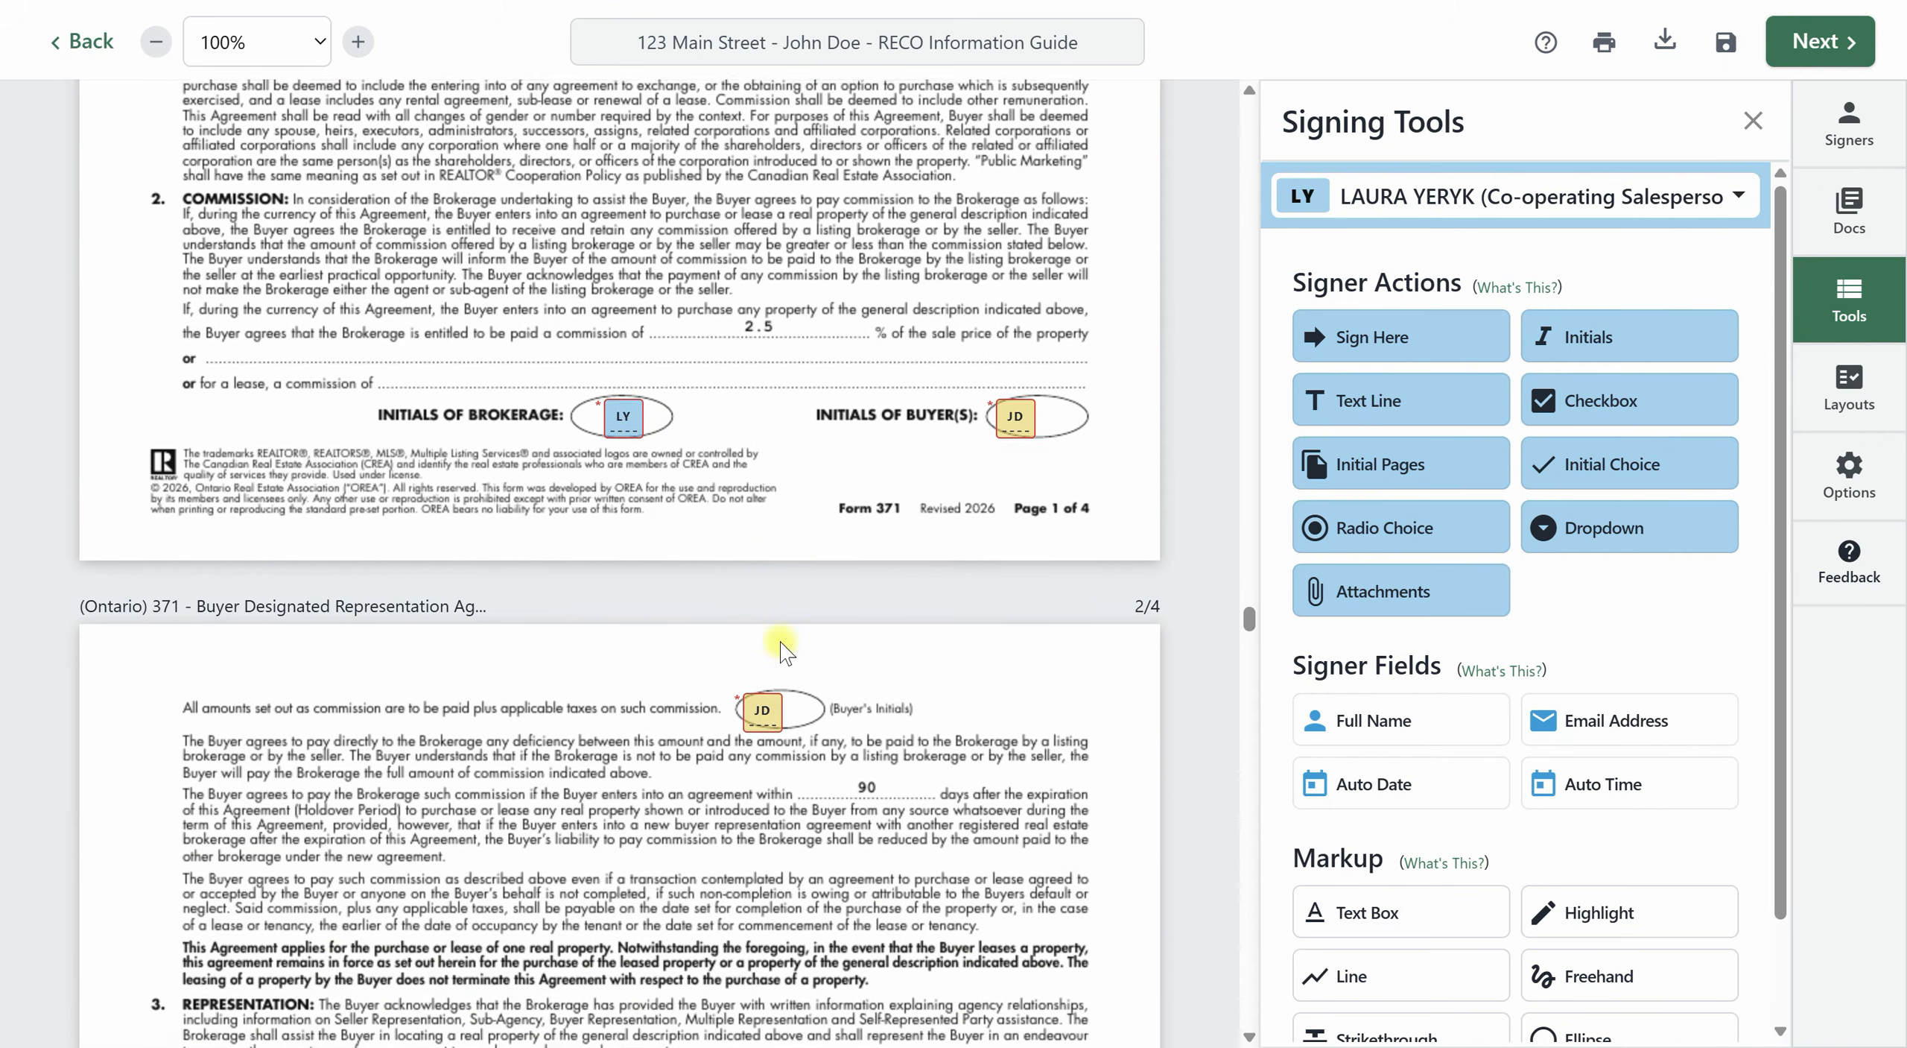
scroll(788, 647, down, 19)
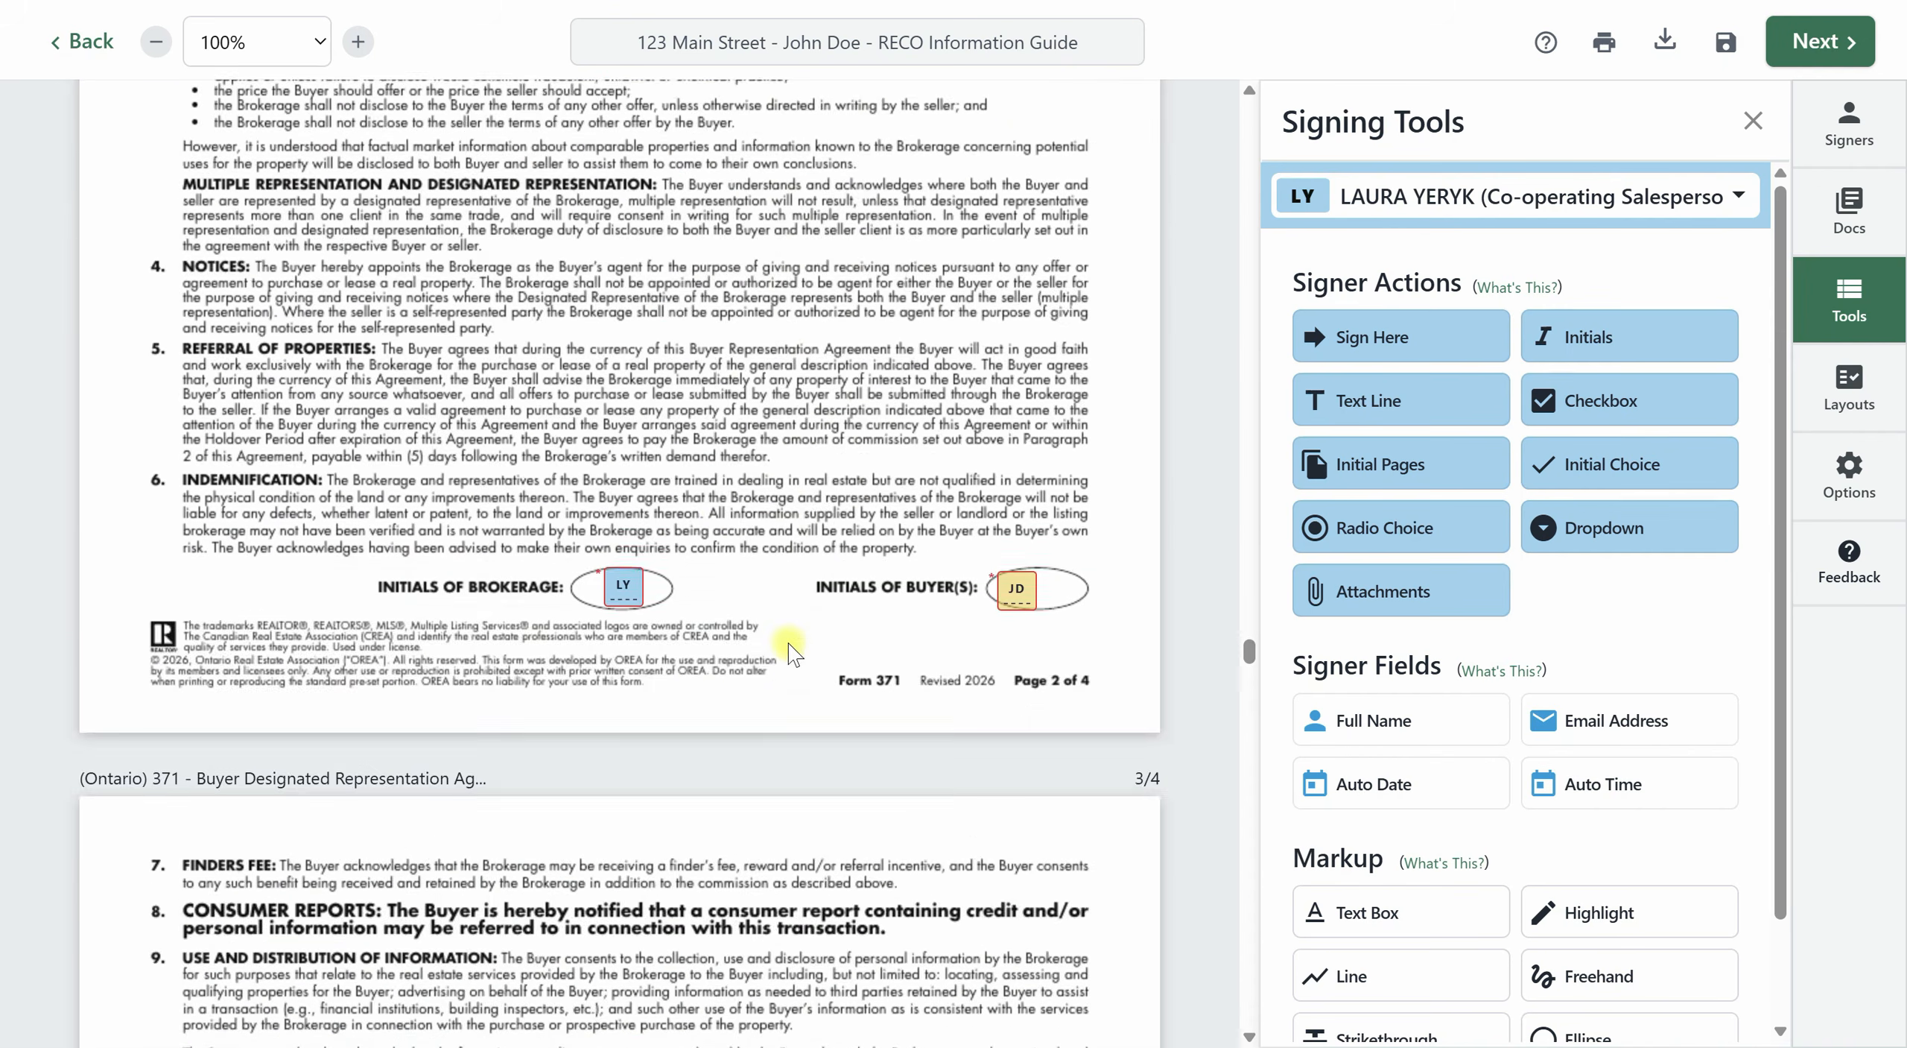
Place the agent's full name field on the Name of Person Signing line on page 3 of Form 371.
scroll(788, 641, down, 3)
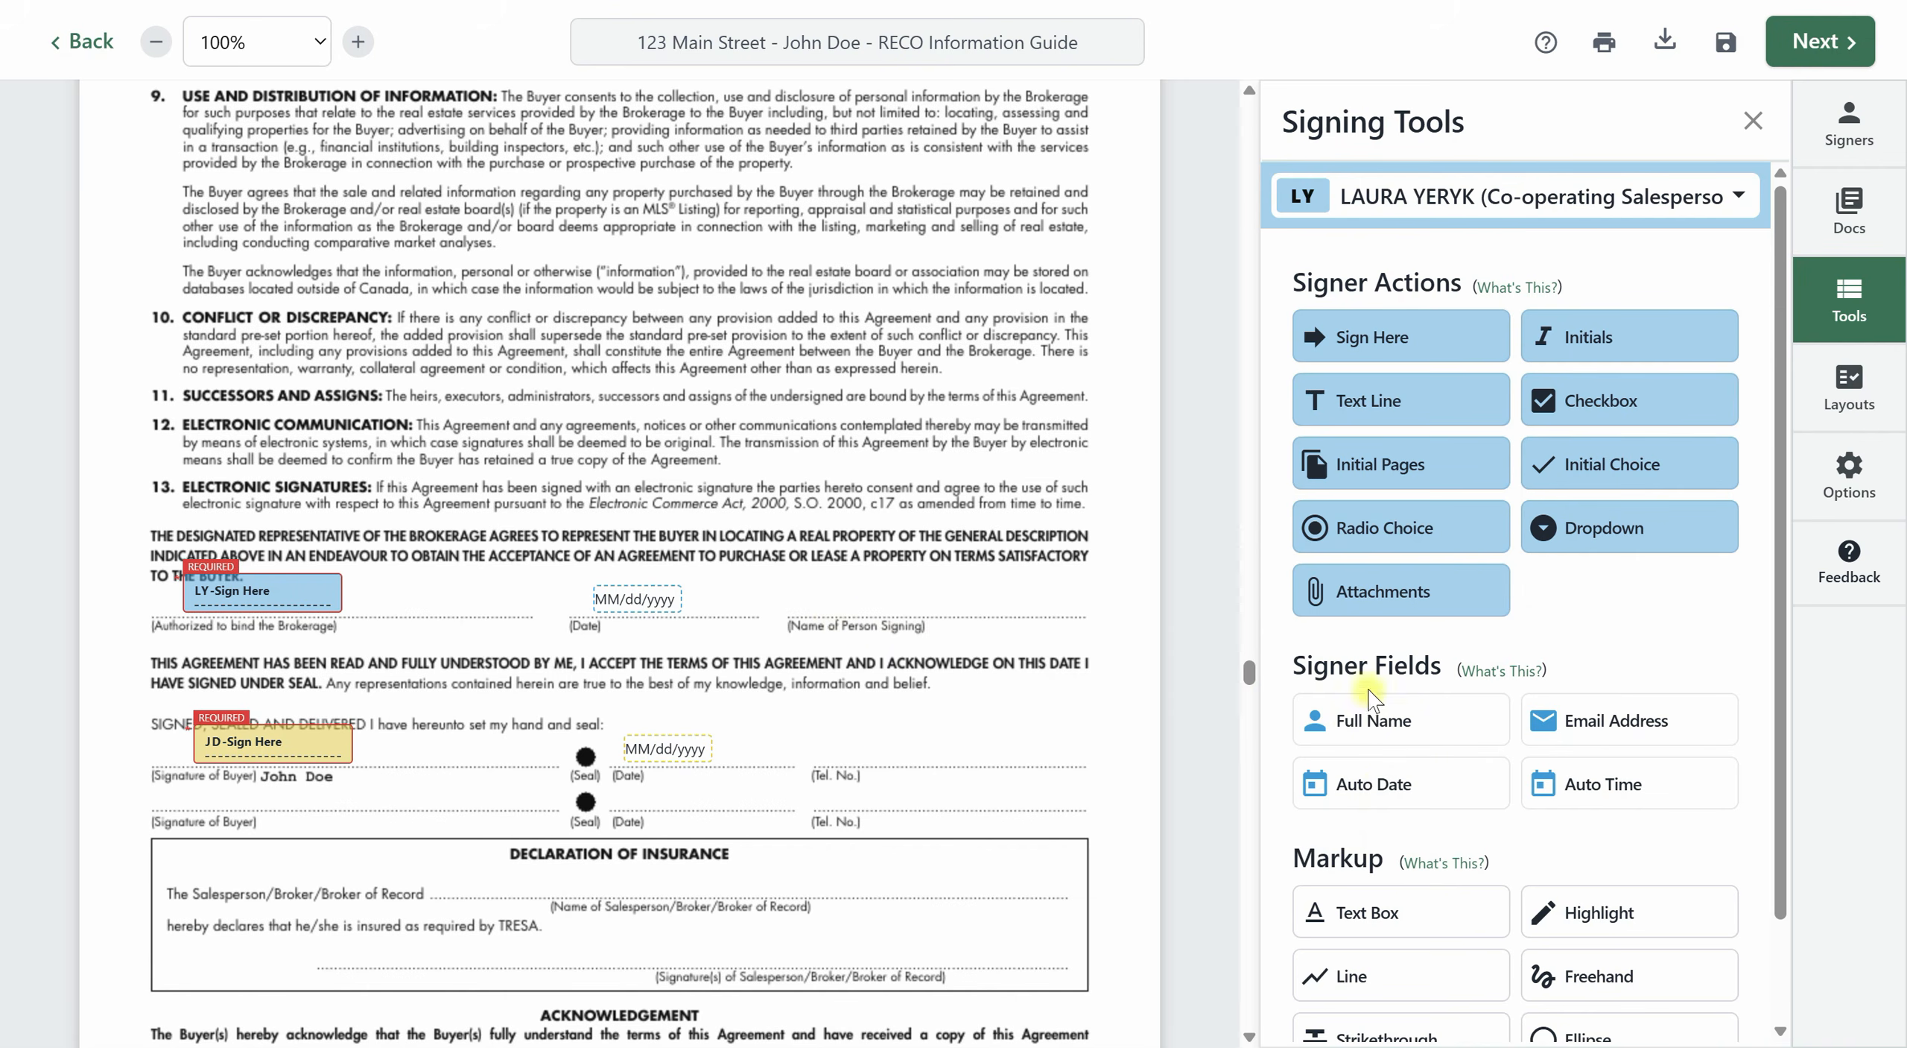
drag(1364, 720, 793, 590)
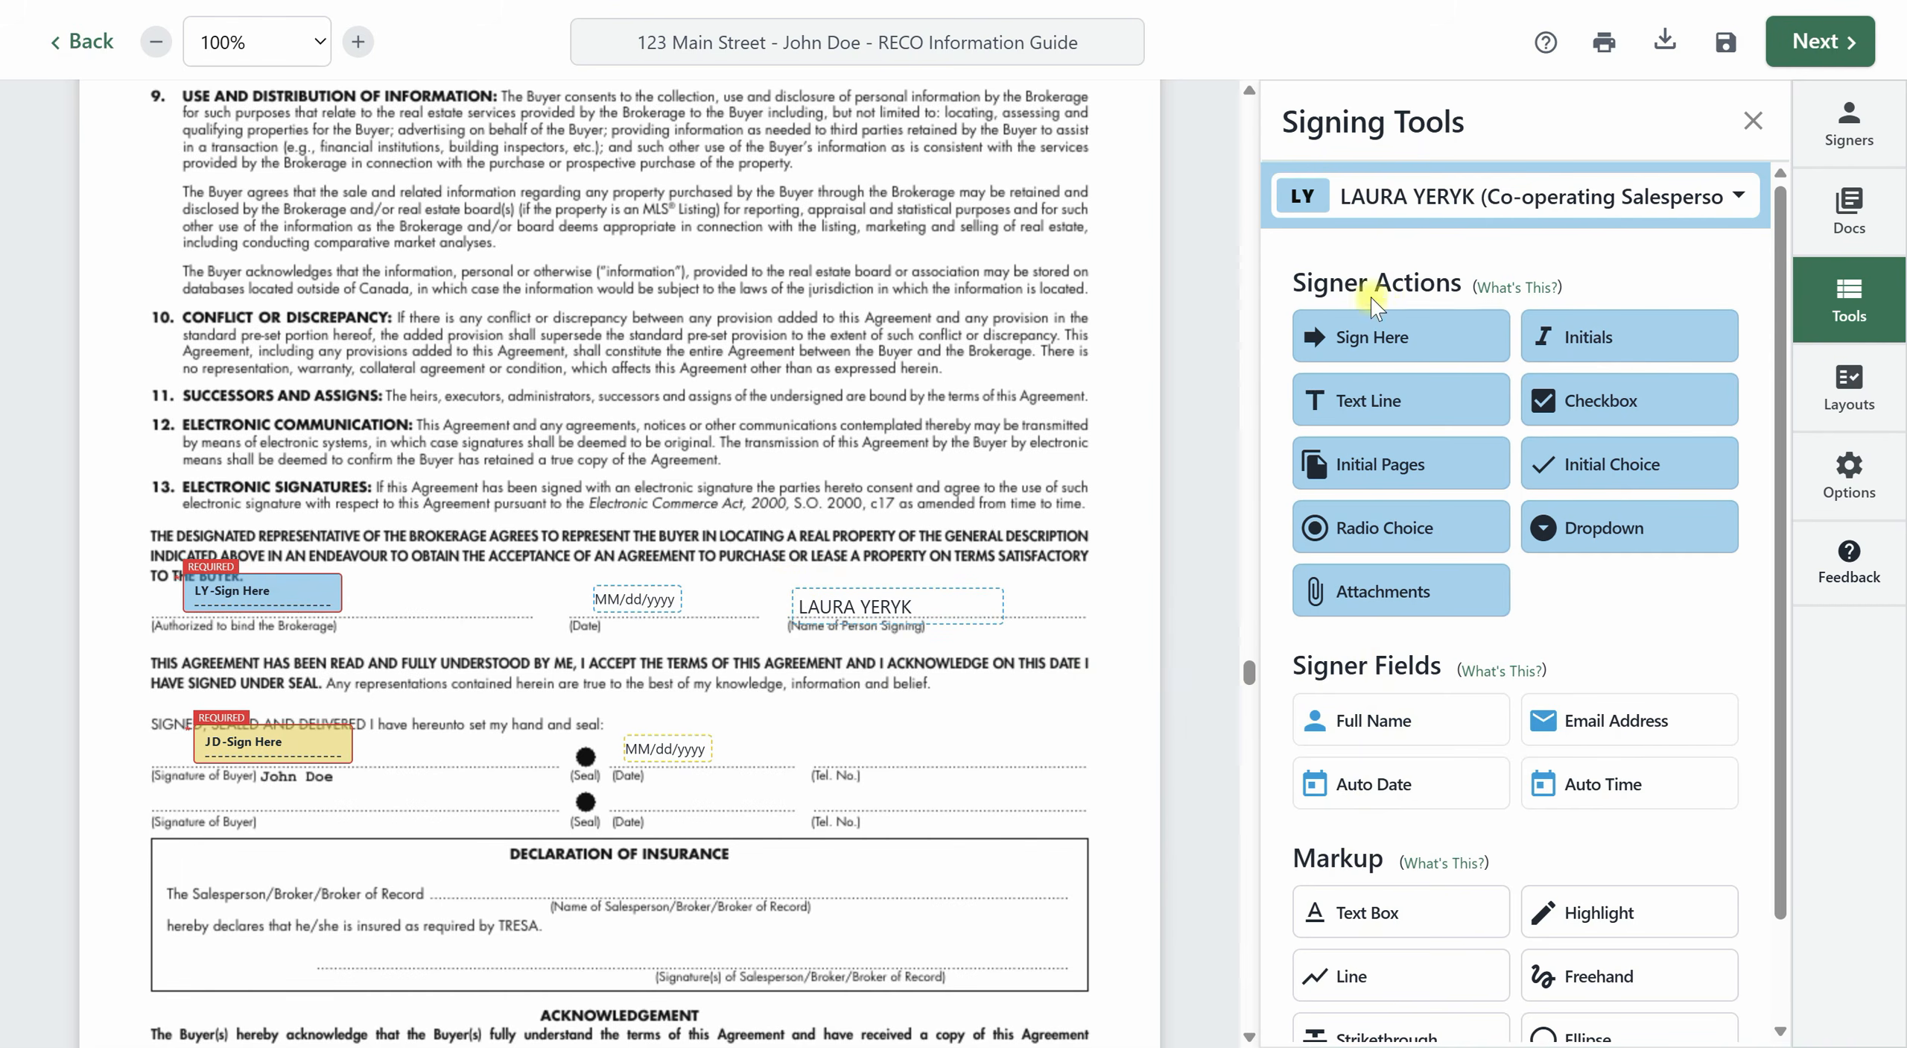
click(1645, 220)
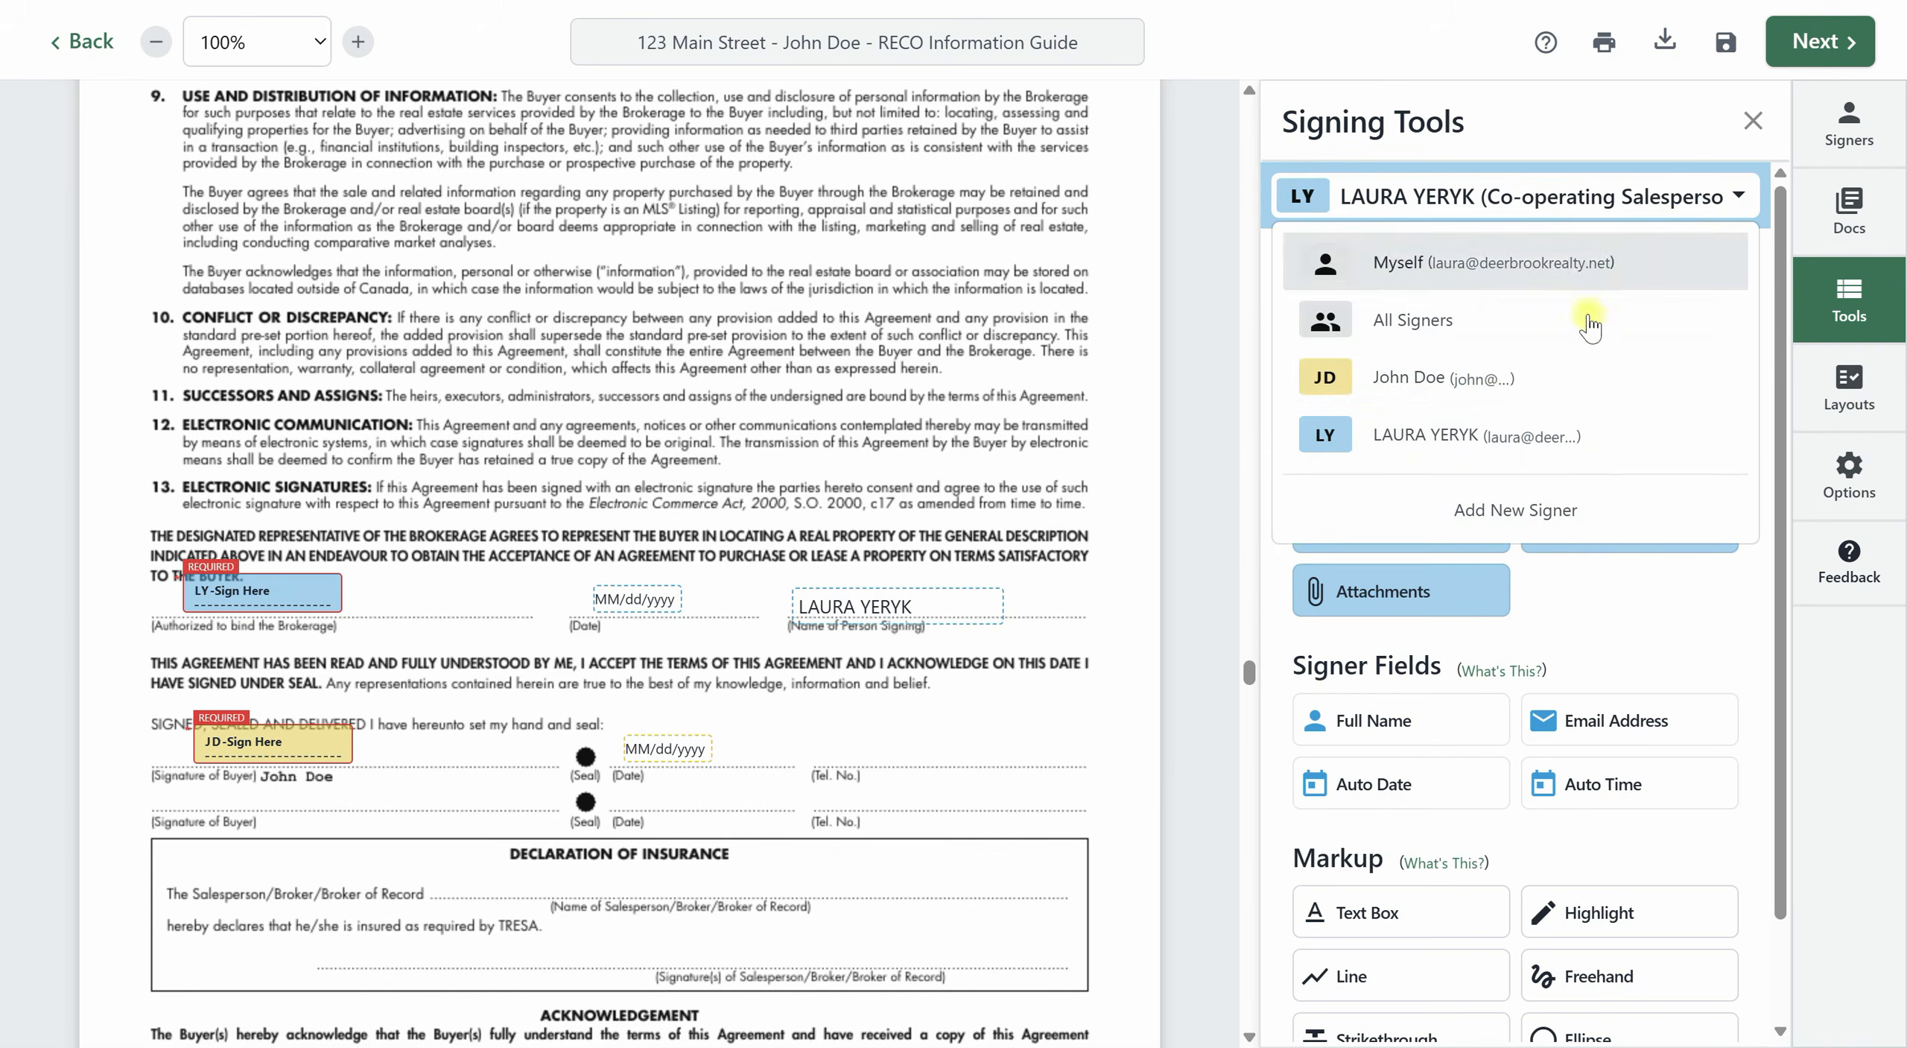
click(1493, 382)
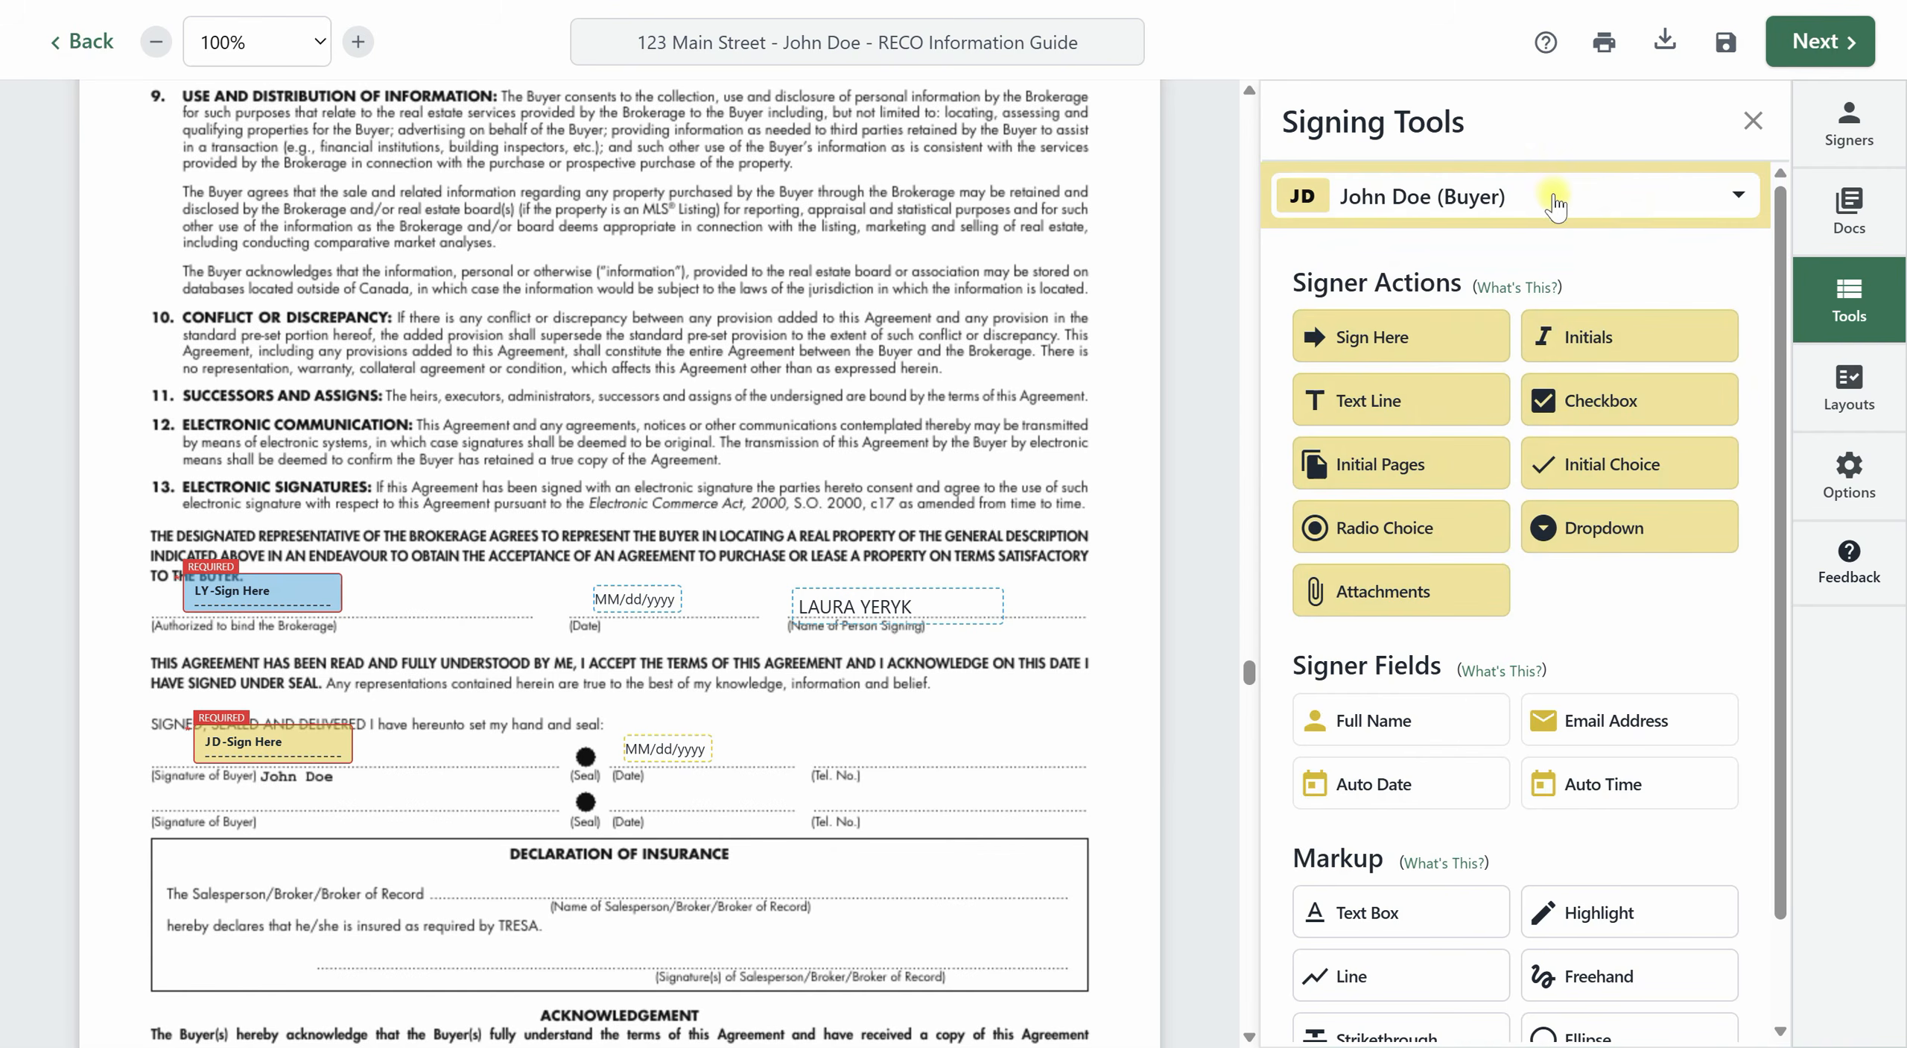
click(1556, 205)
click(1469, 425)
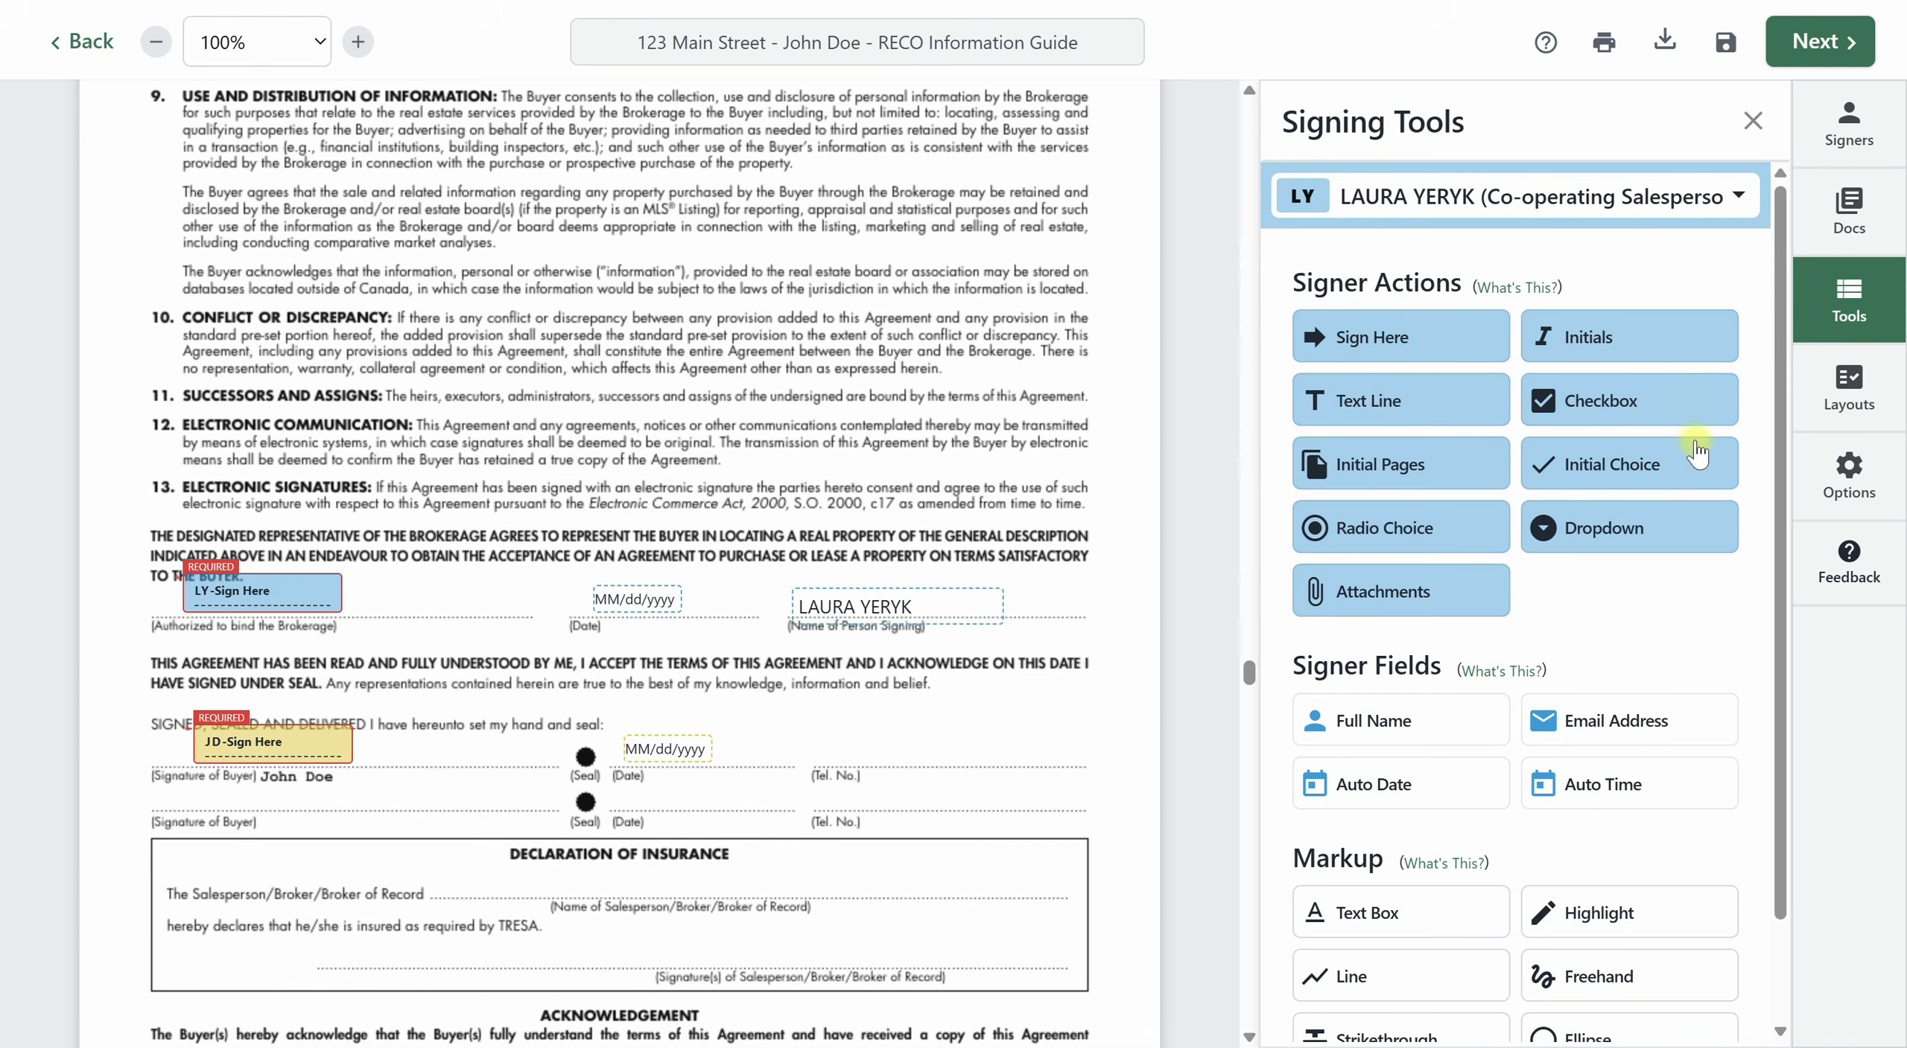
Place the agent's full name field and Sign Here block with its date in Form 371's Declaration of Insurance box.
scroll(906, 698, down, 3)
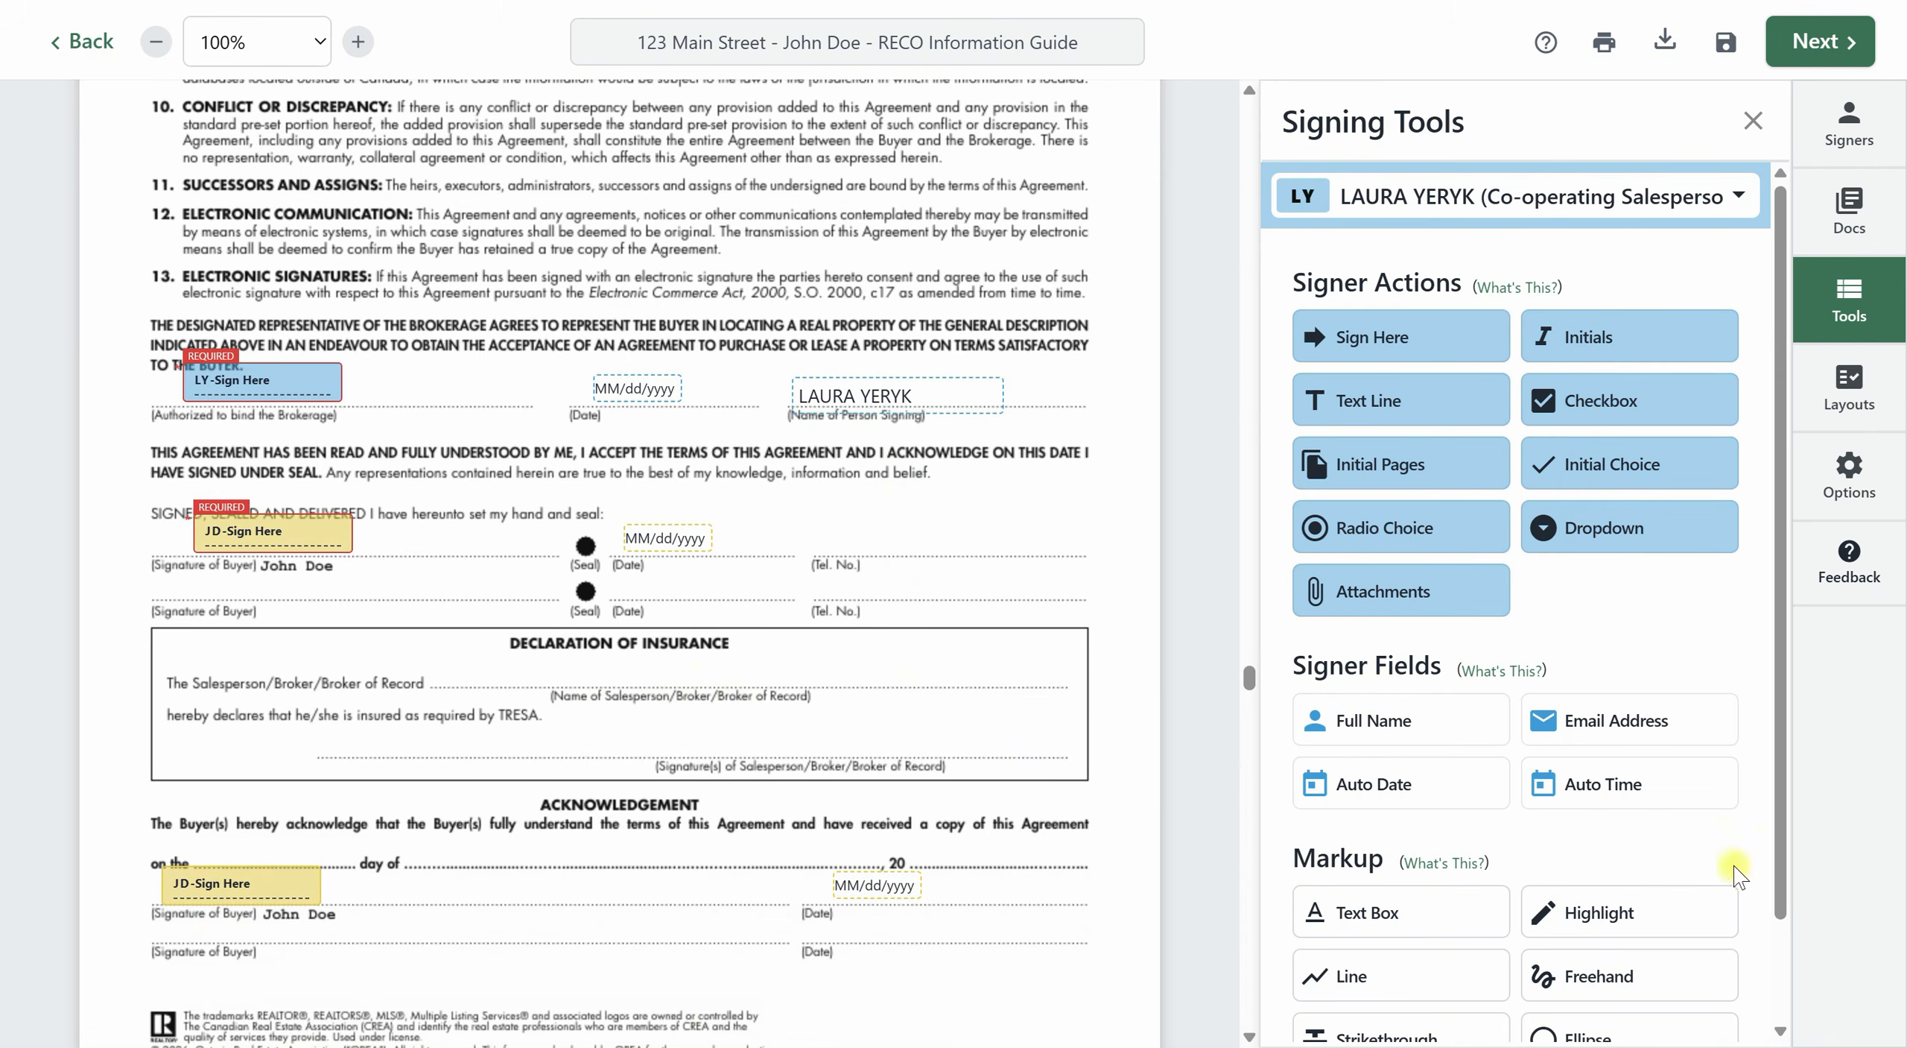
drag(1392, 726, 629, 665)
scroll(1058, 700, down, 1)
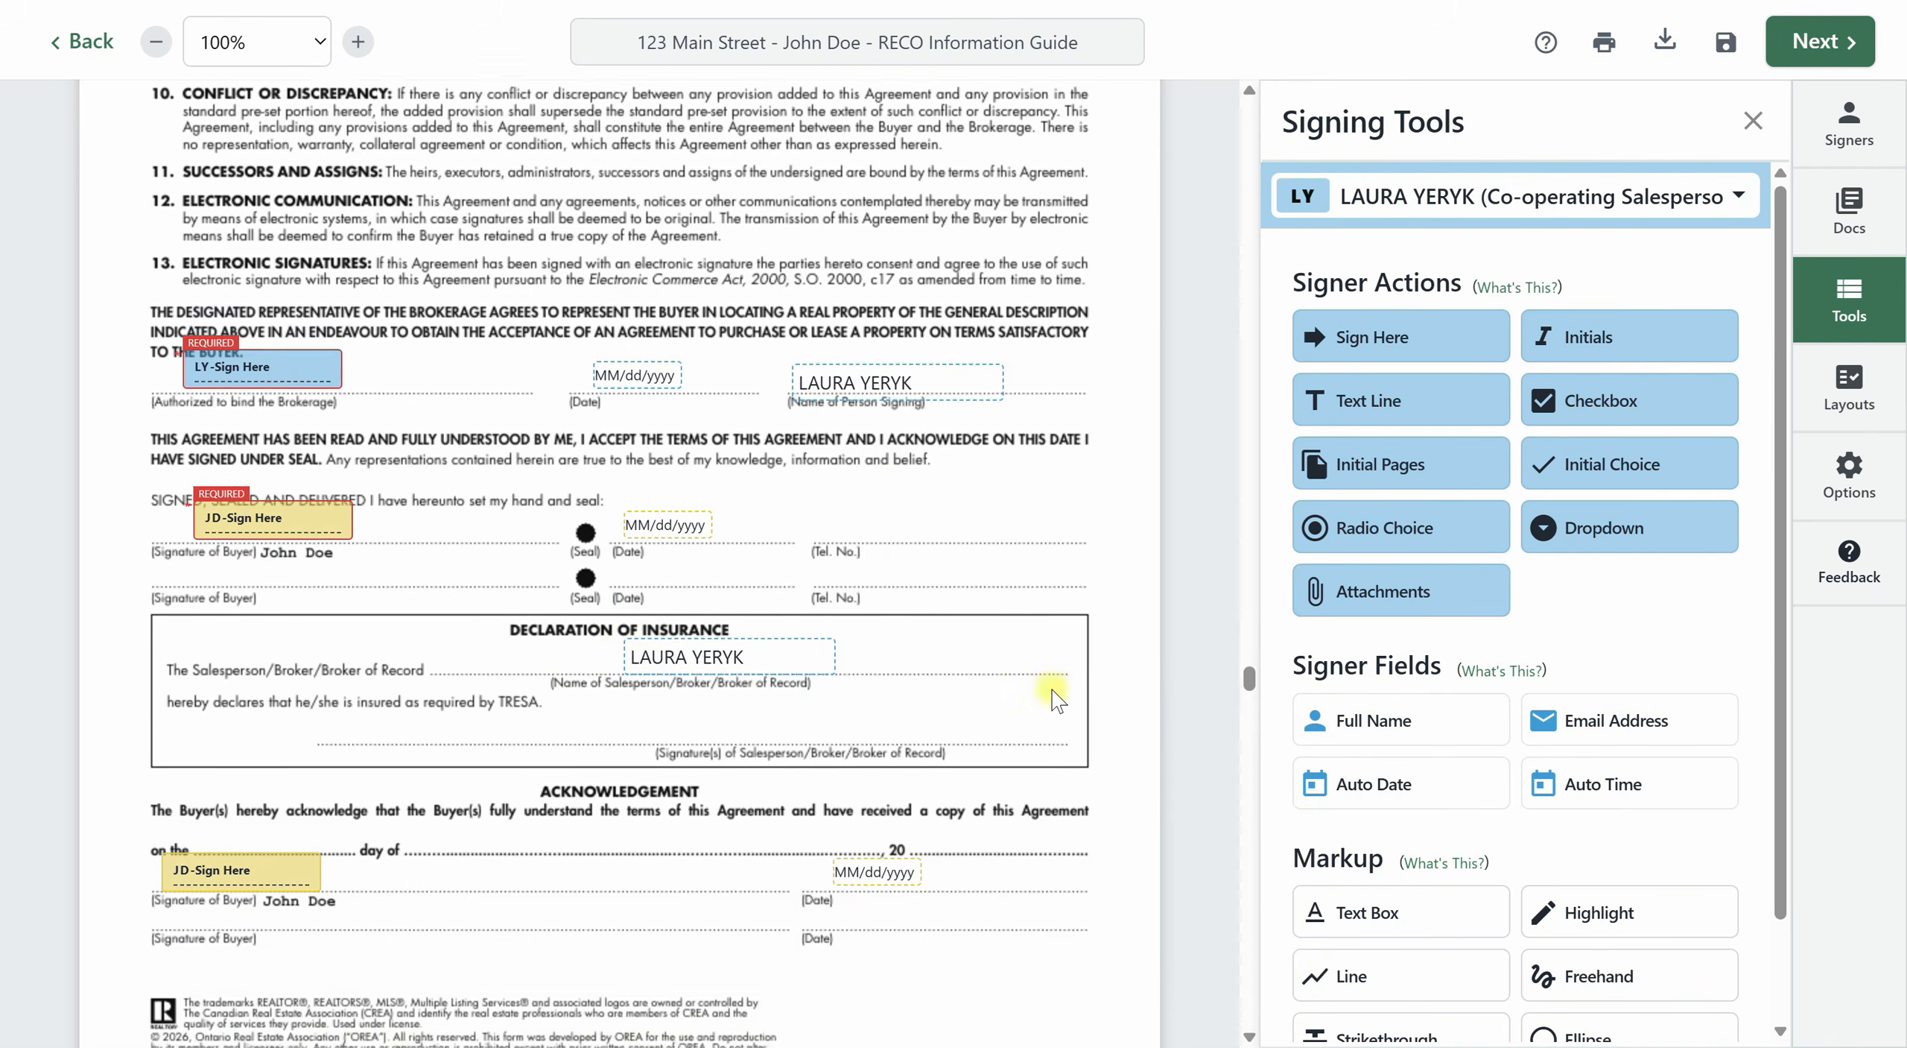
mouse_move(1435, 321)
mouse_down()
mouse_move(1019, 456)
mouse_move(752, 682)
mouse_up()
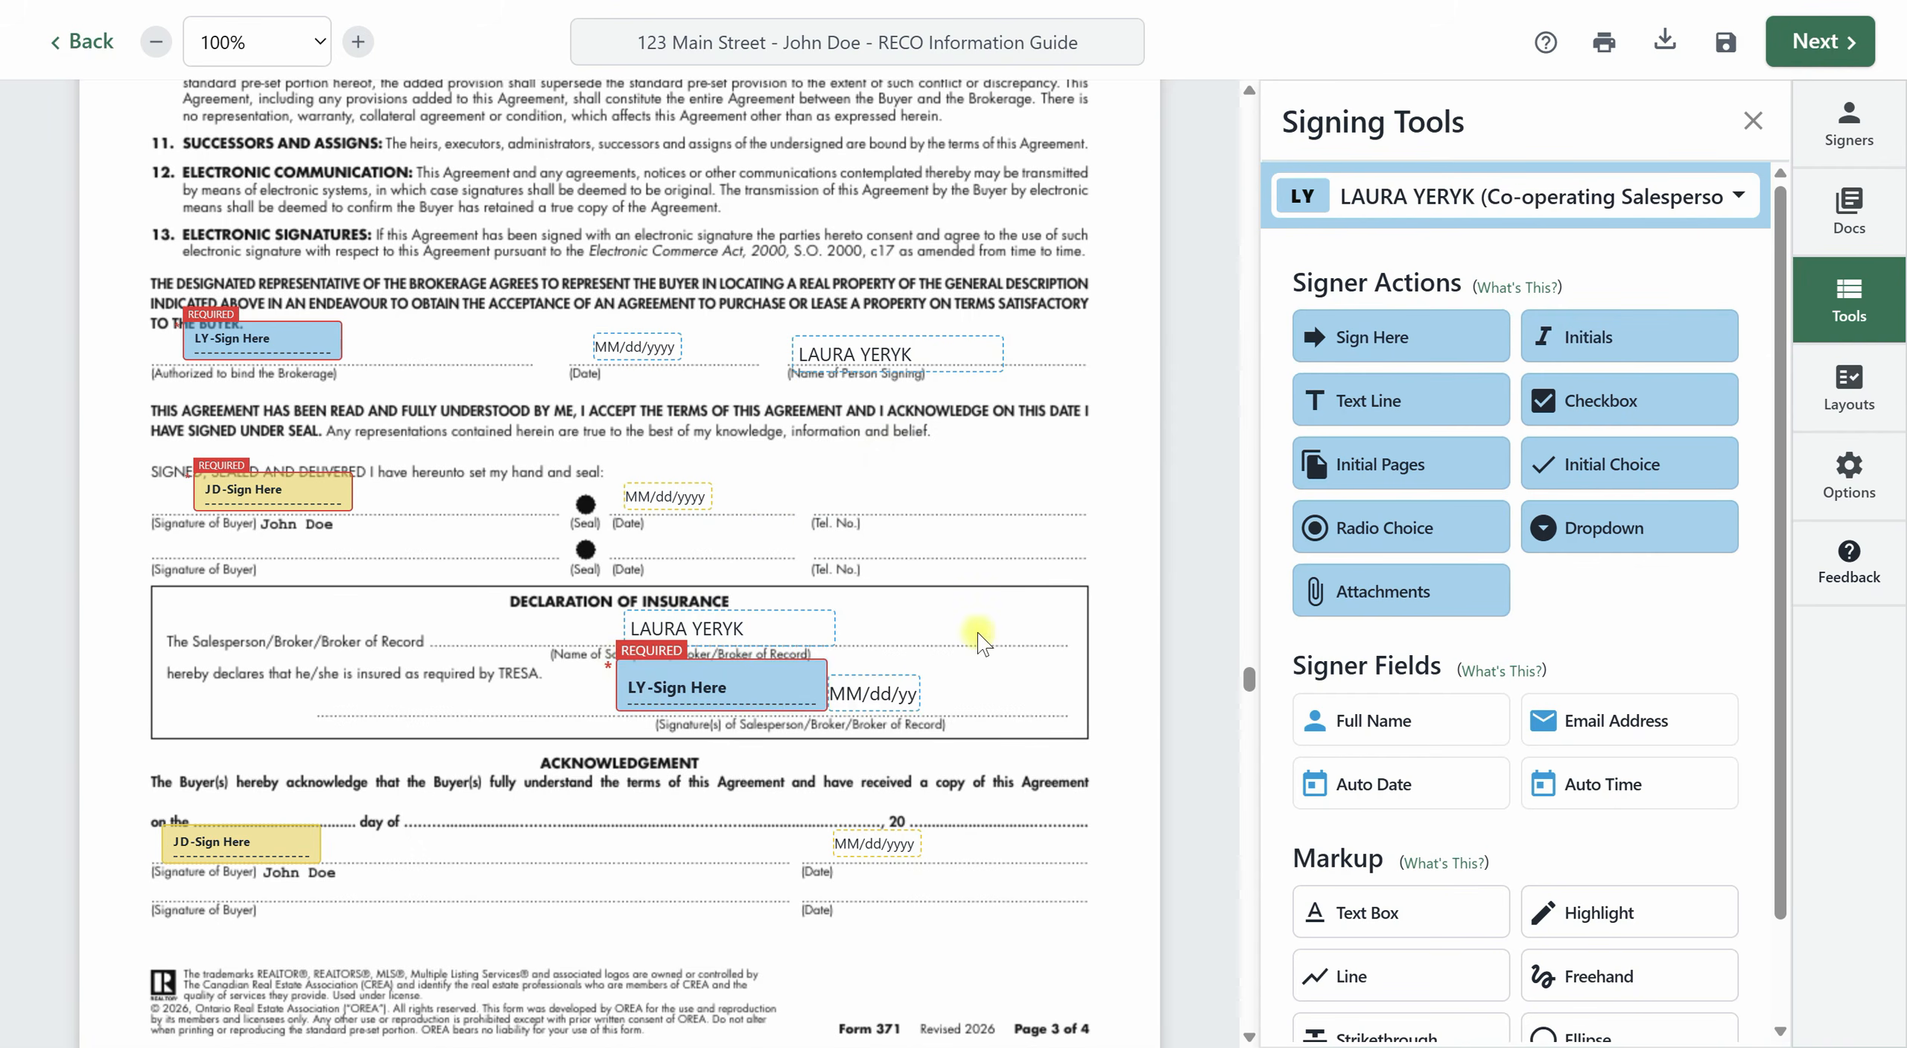
Check the initials, signature and date blocks through the rest of Form 371 and all six pages of Form 100.
scroll(1055, 600, down, 3)
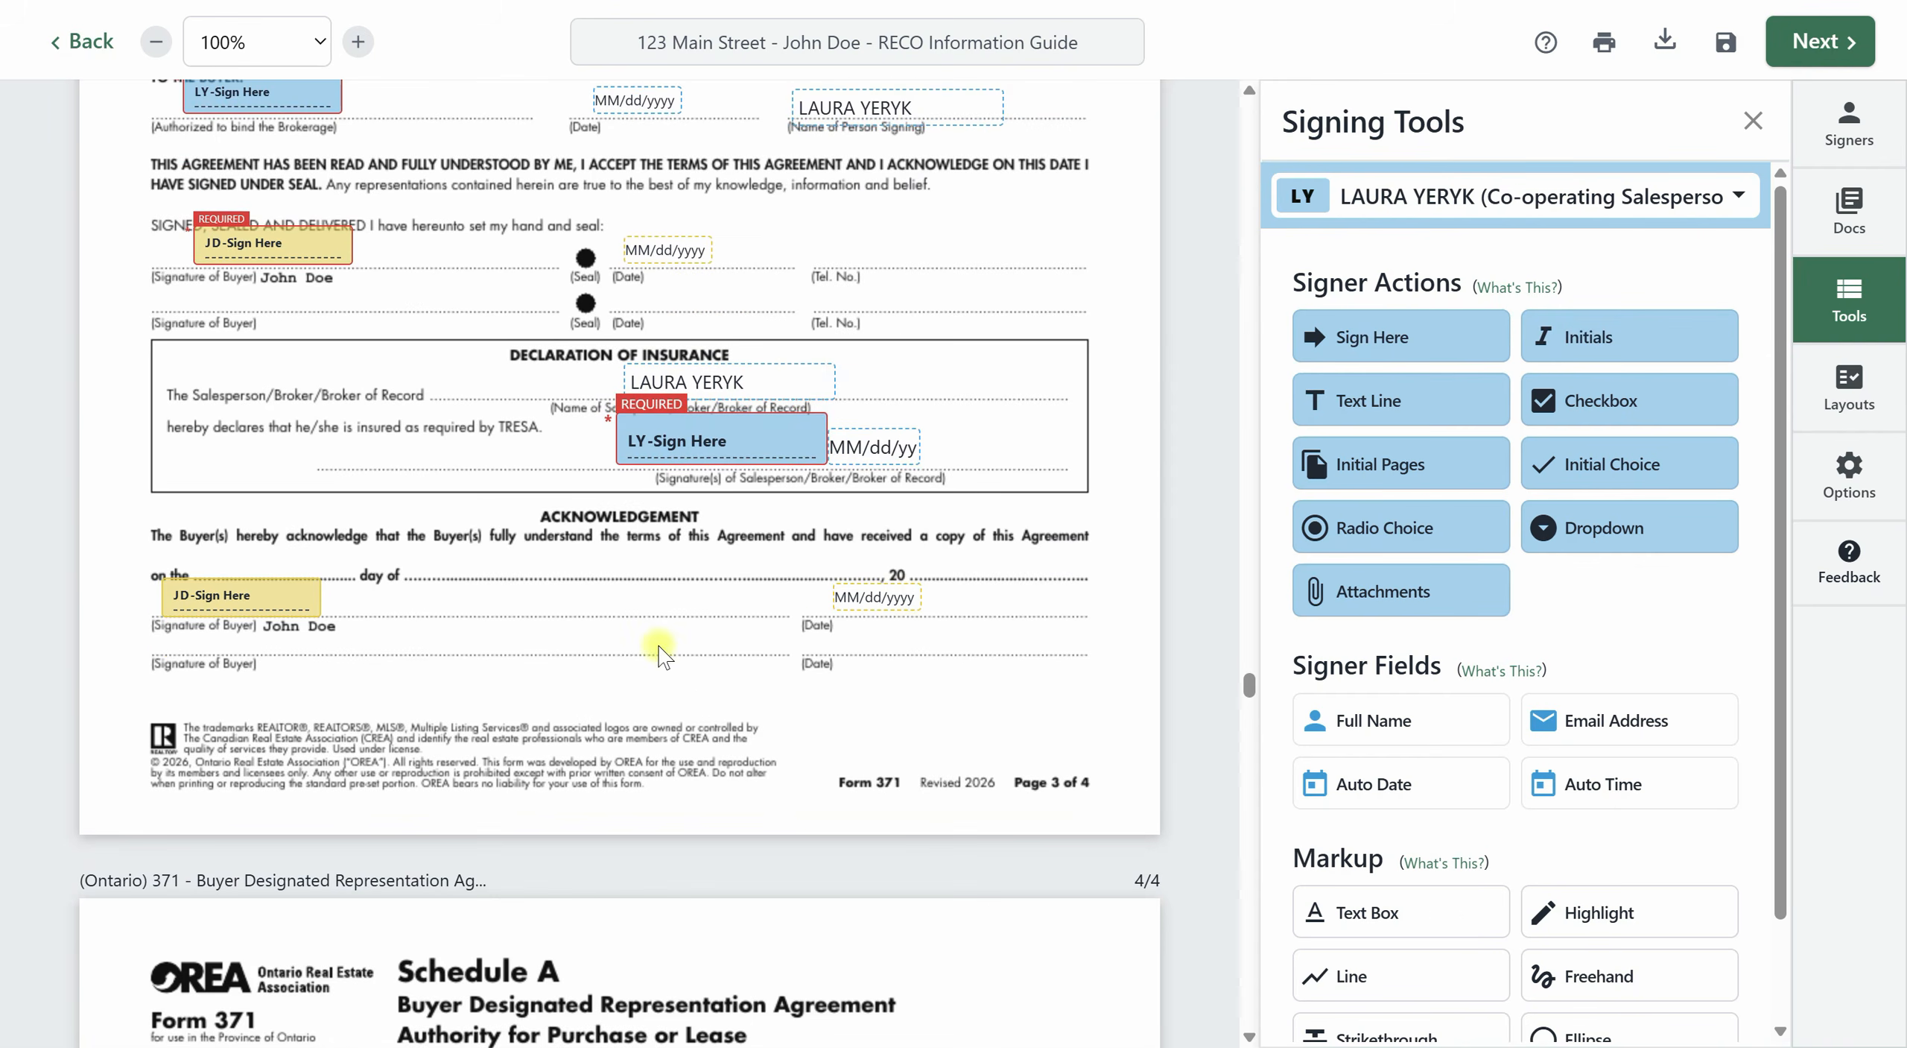
scroll(1071, 633, down, 15)
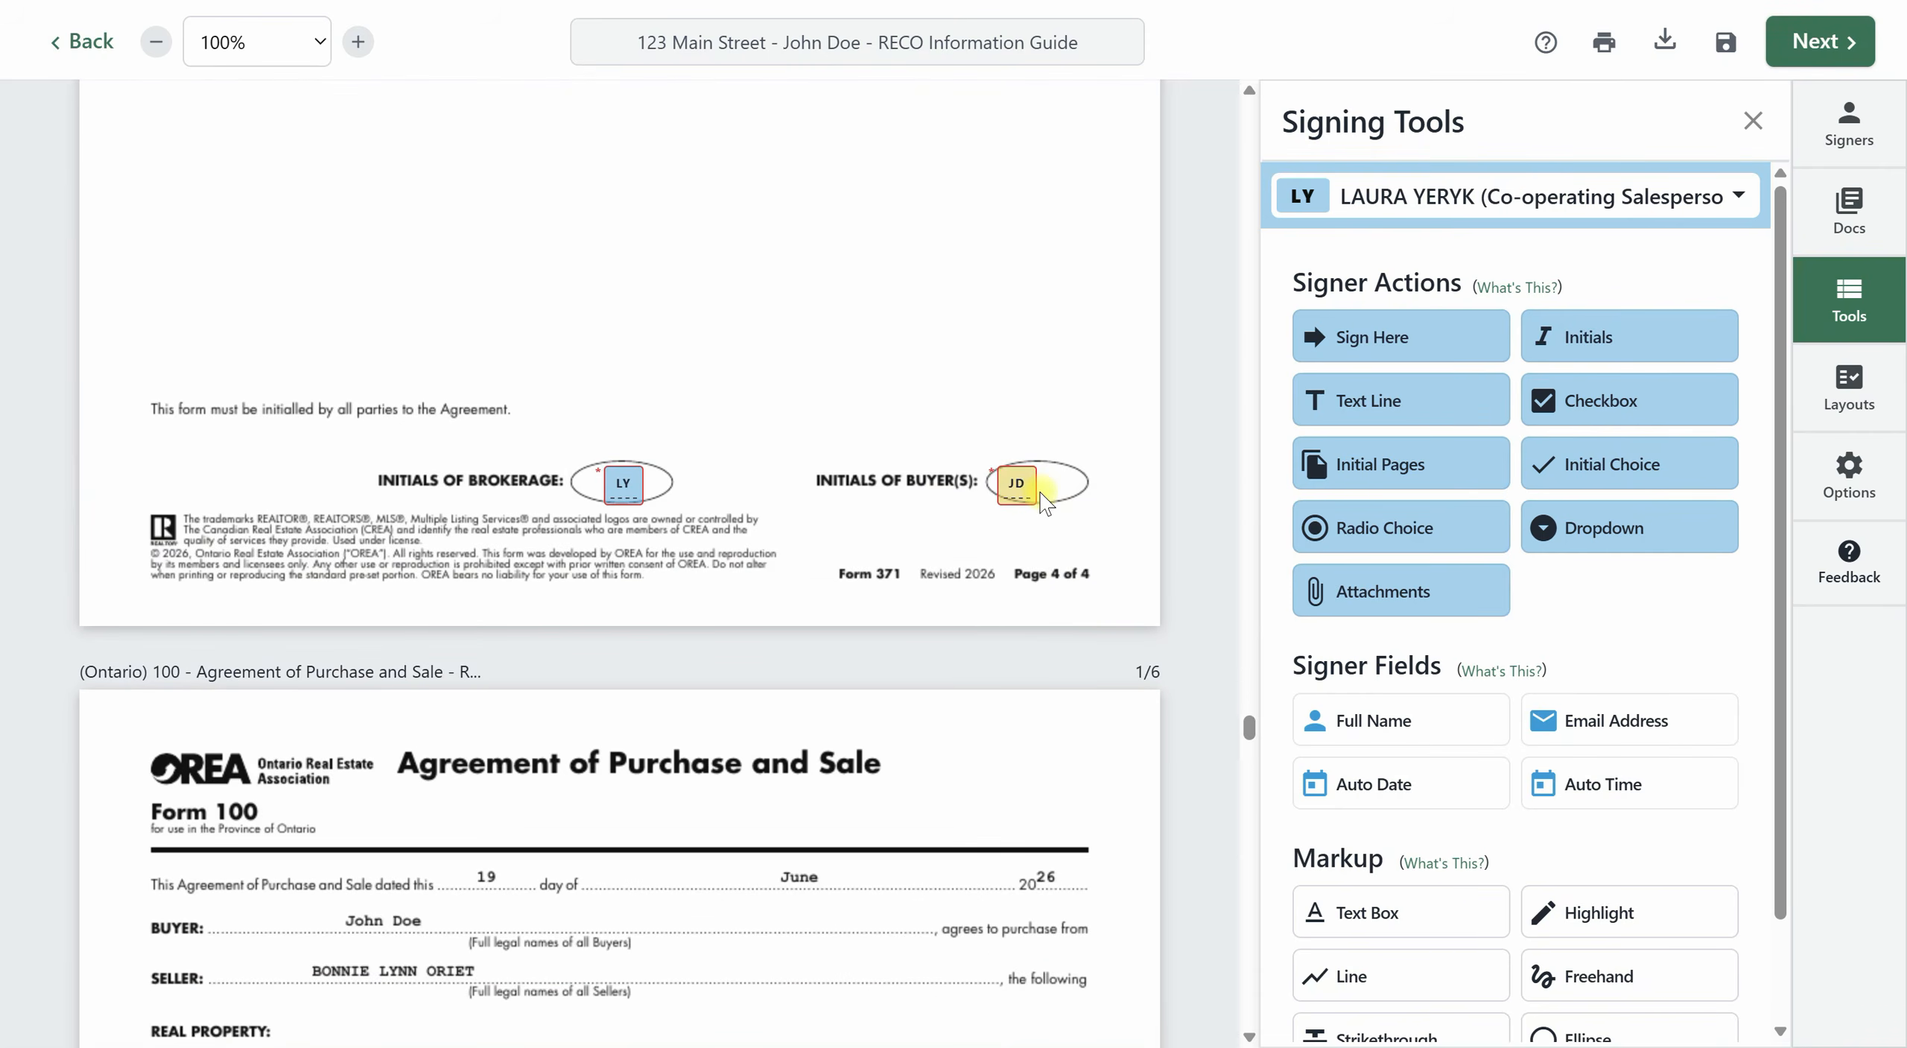
scroll(956, 619, down, 8)
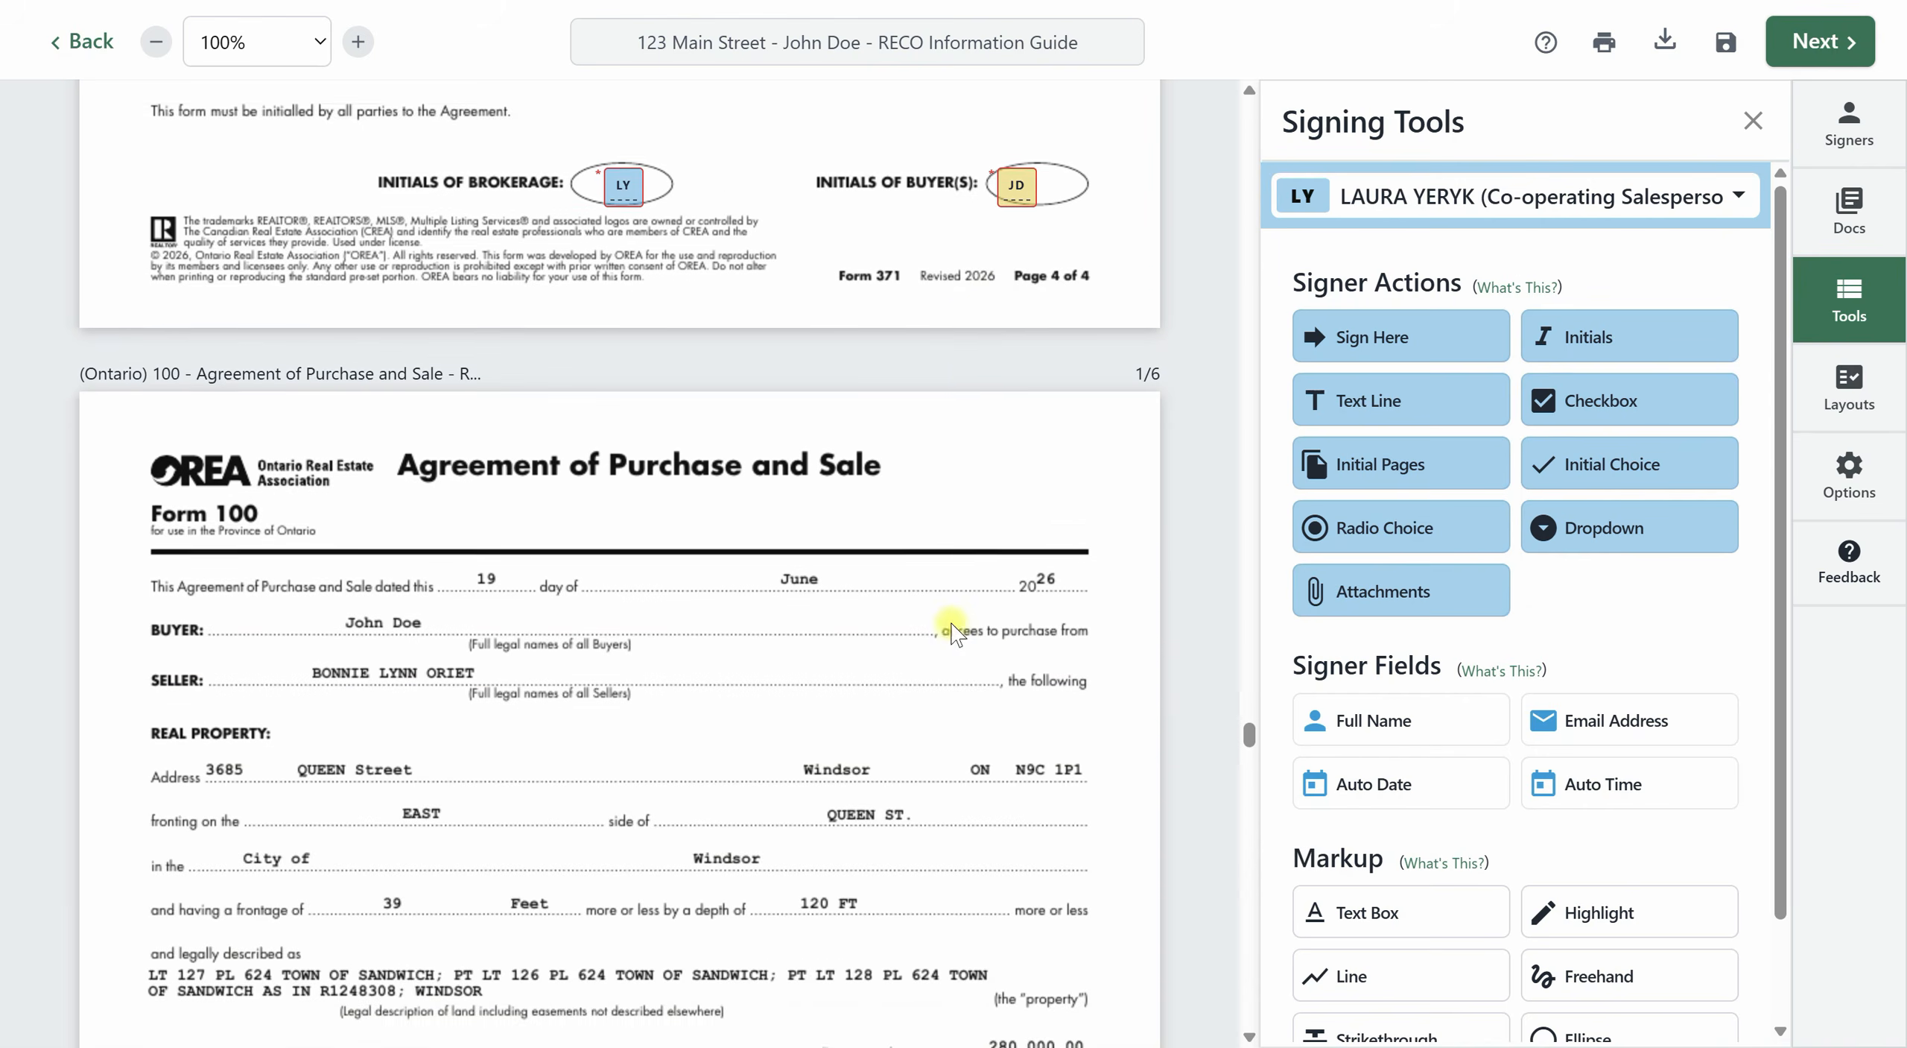
scroll(967, 619, down, 6)
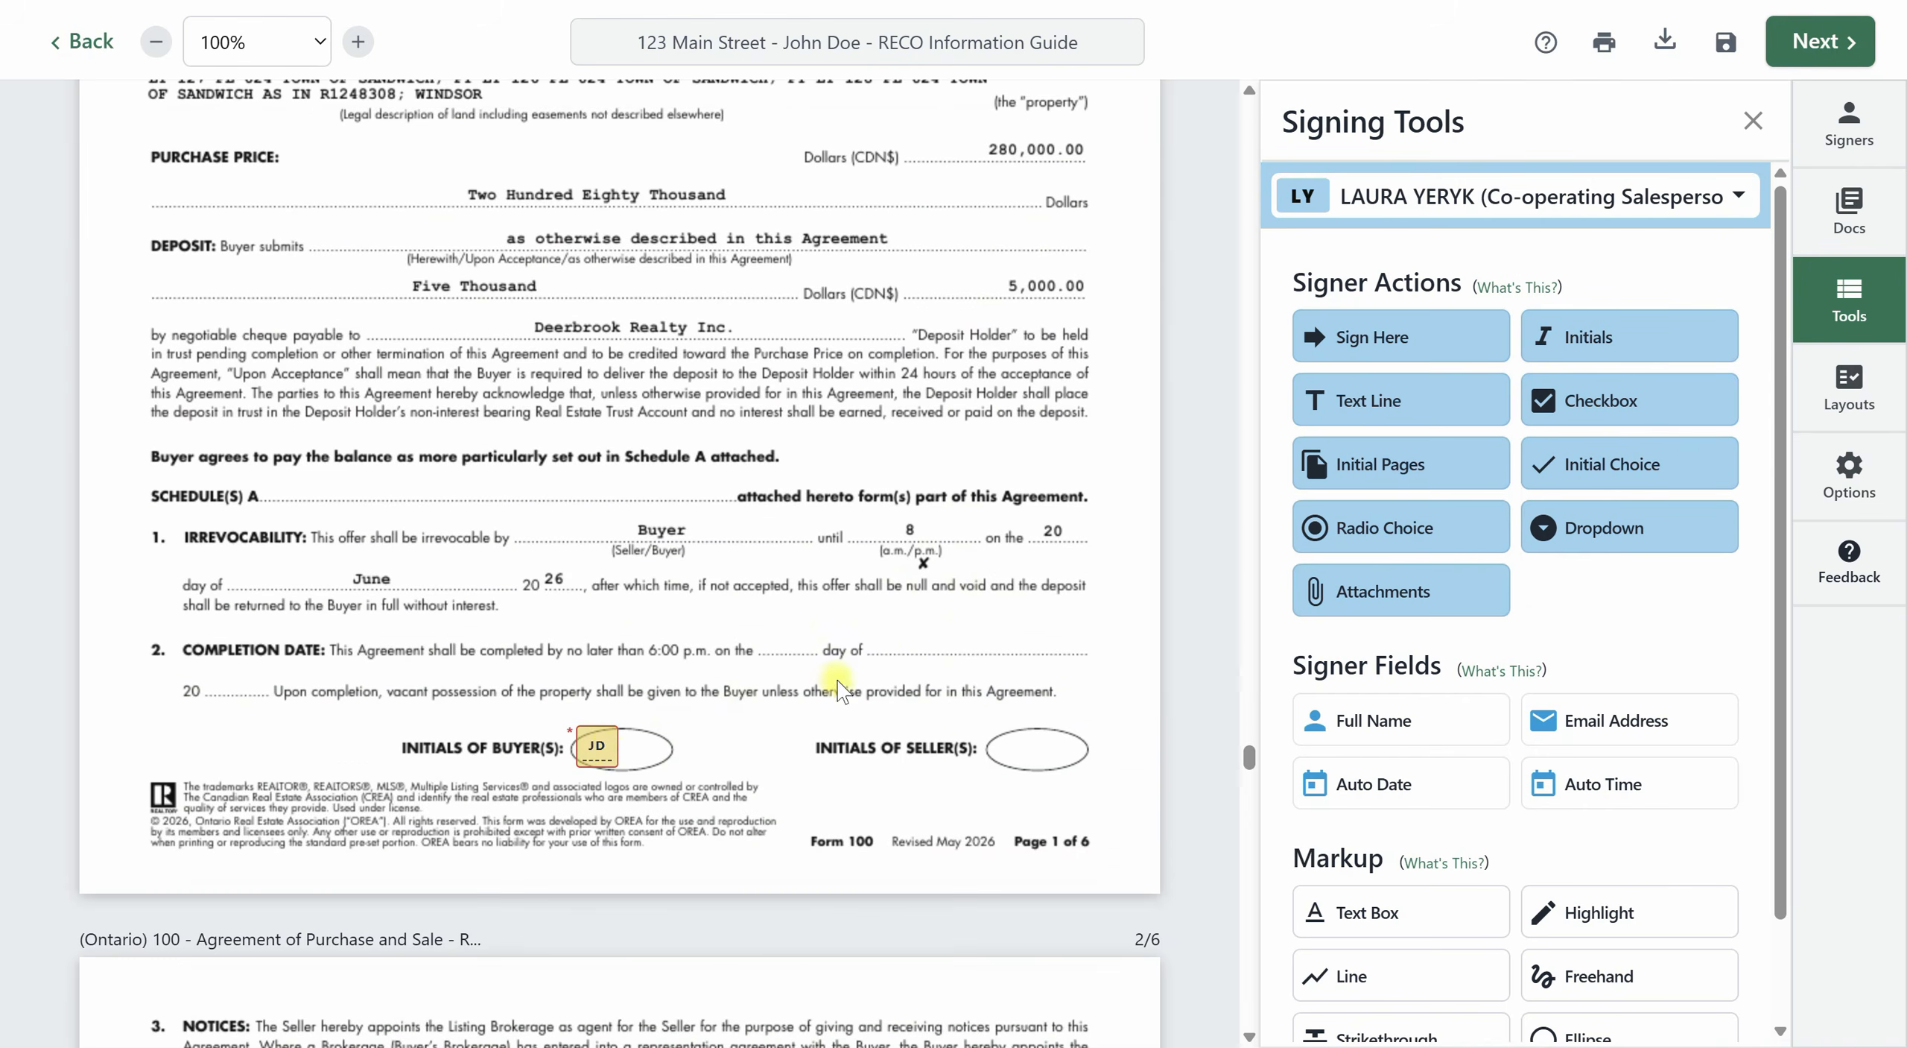
scroll(848, 689, down, 12)
scroll(848, 689, down, 20)
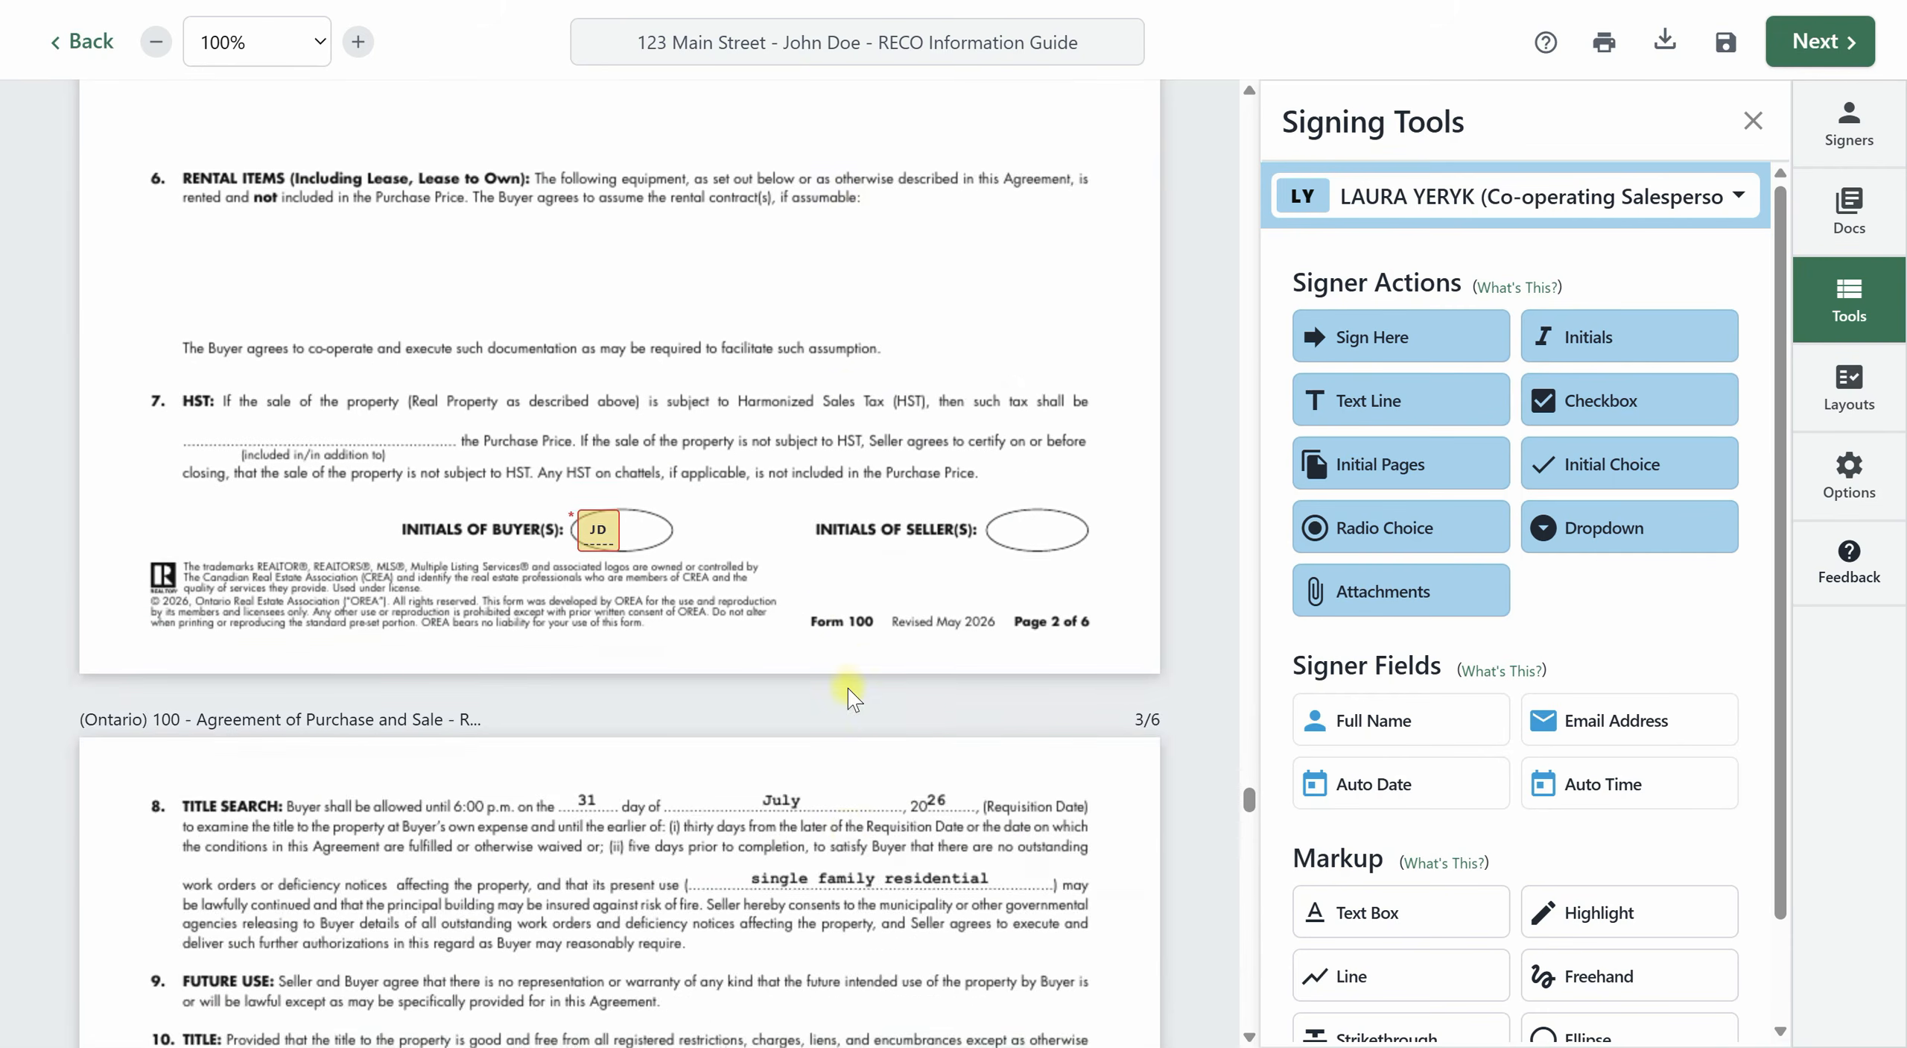
scroll(848, 688, down, 10)
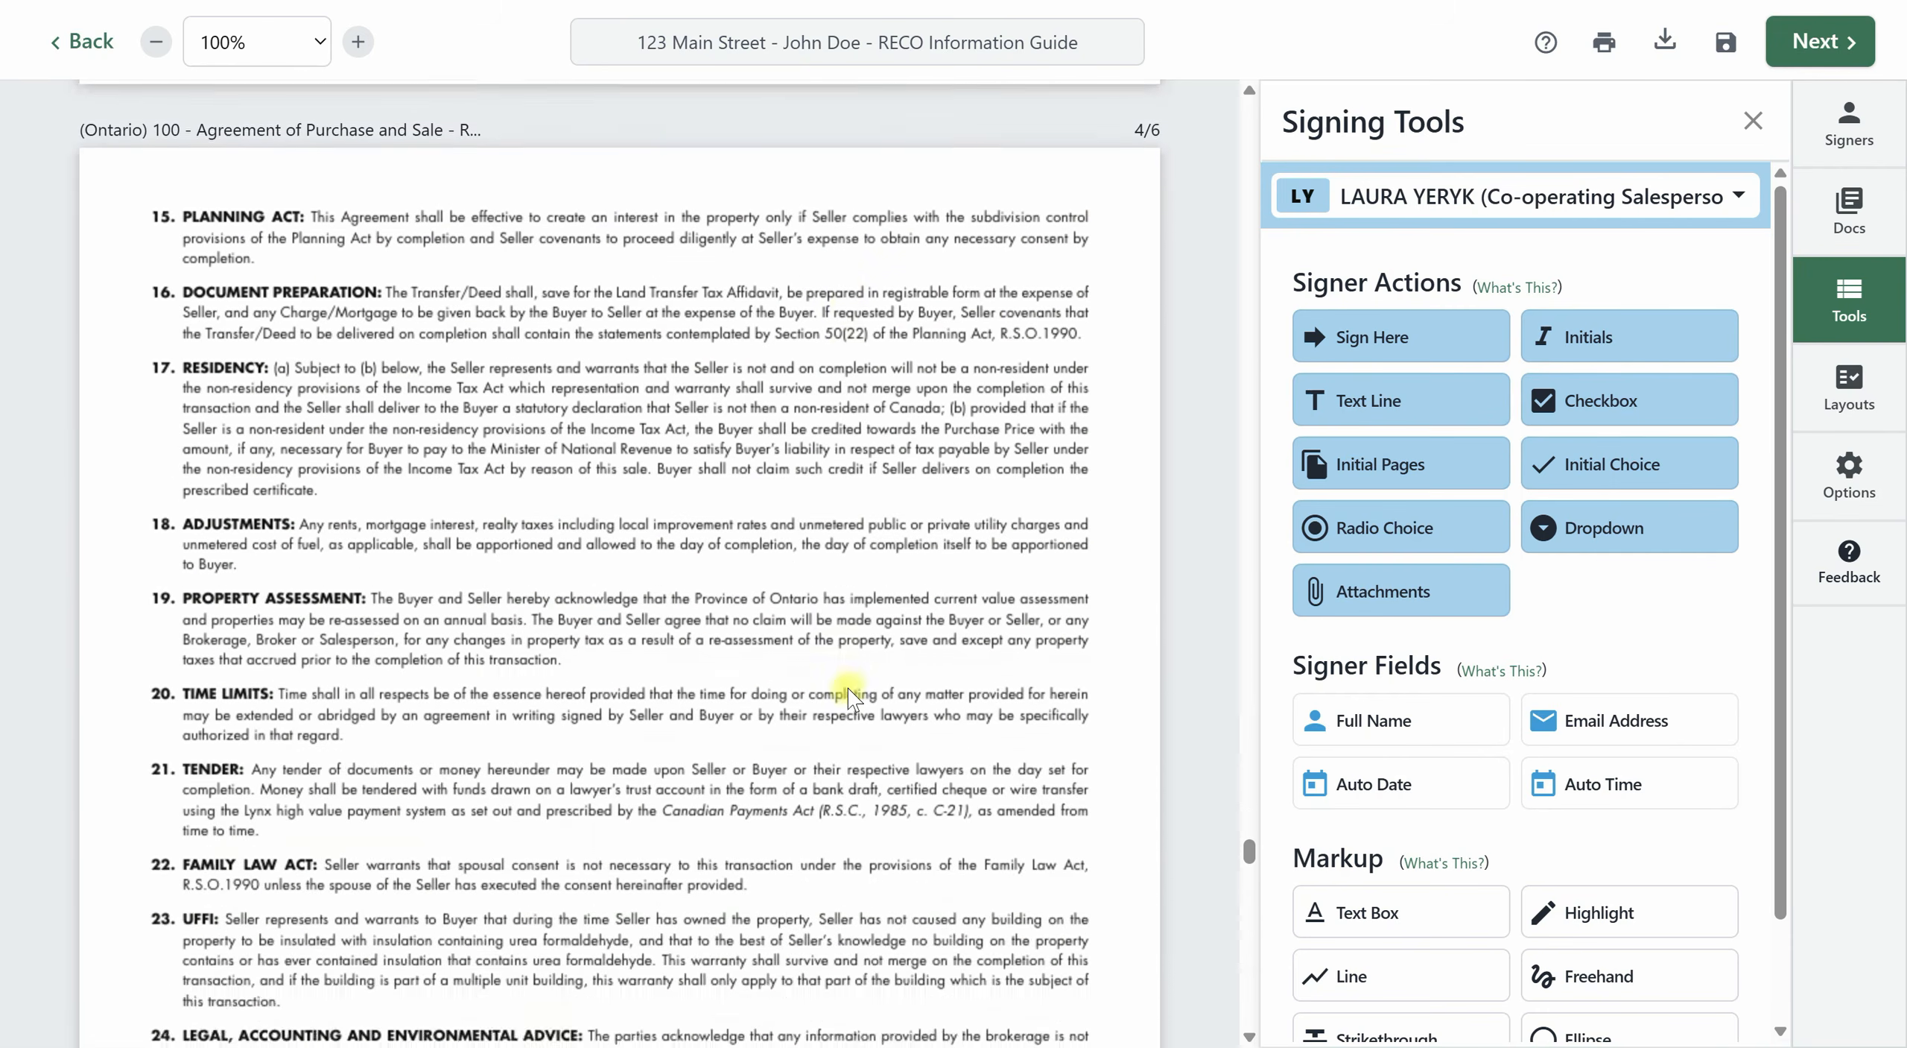
scroll(848, 694, down, 9)
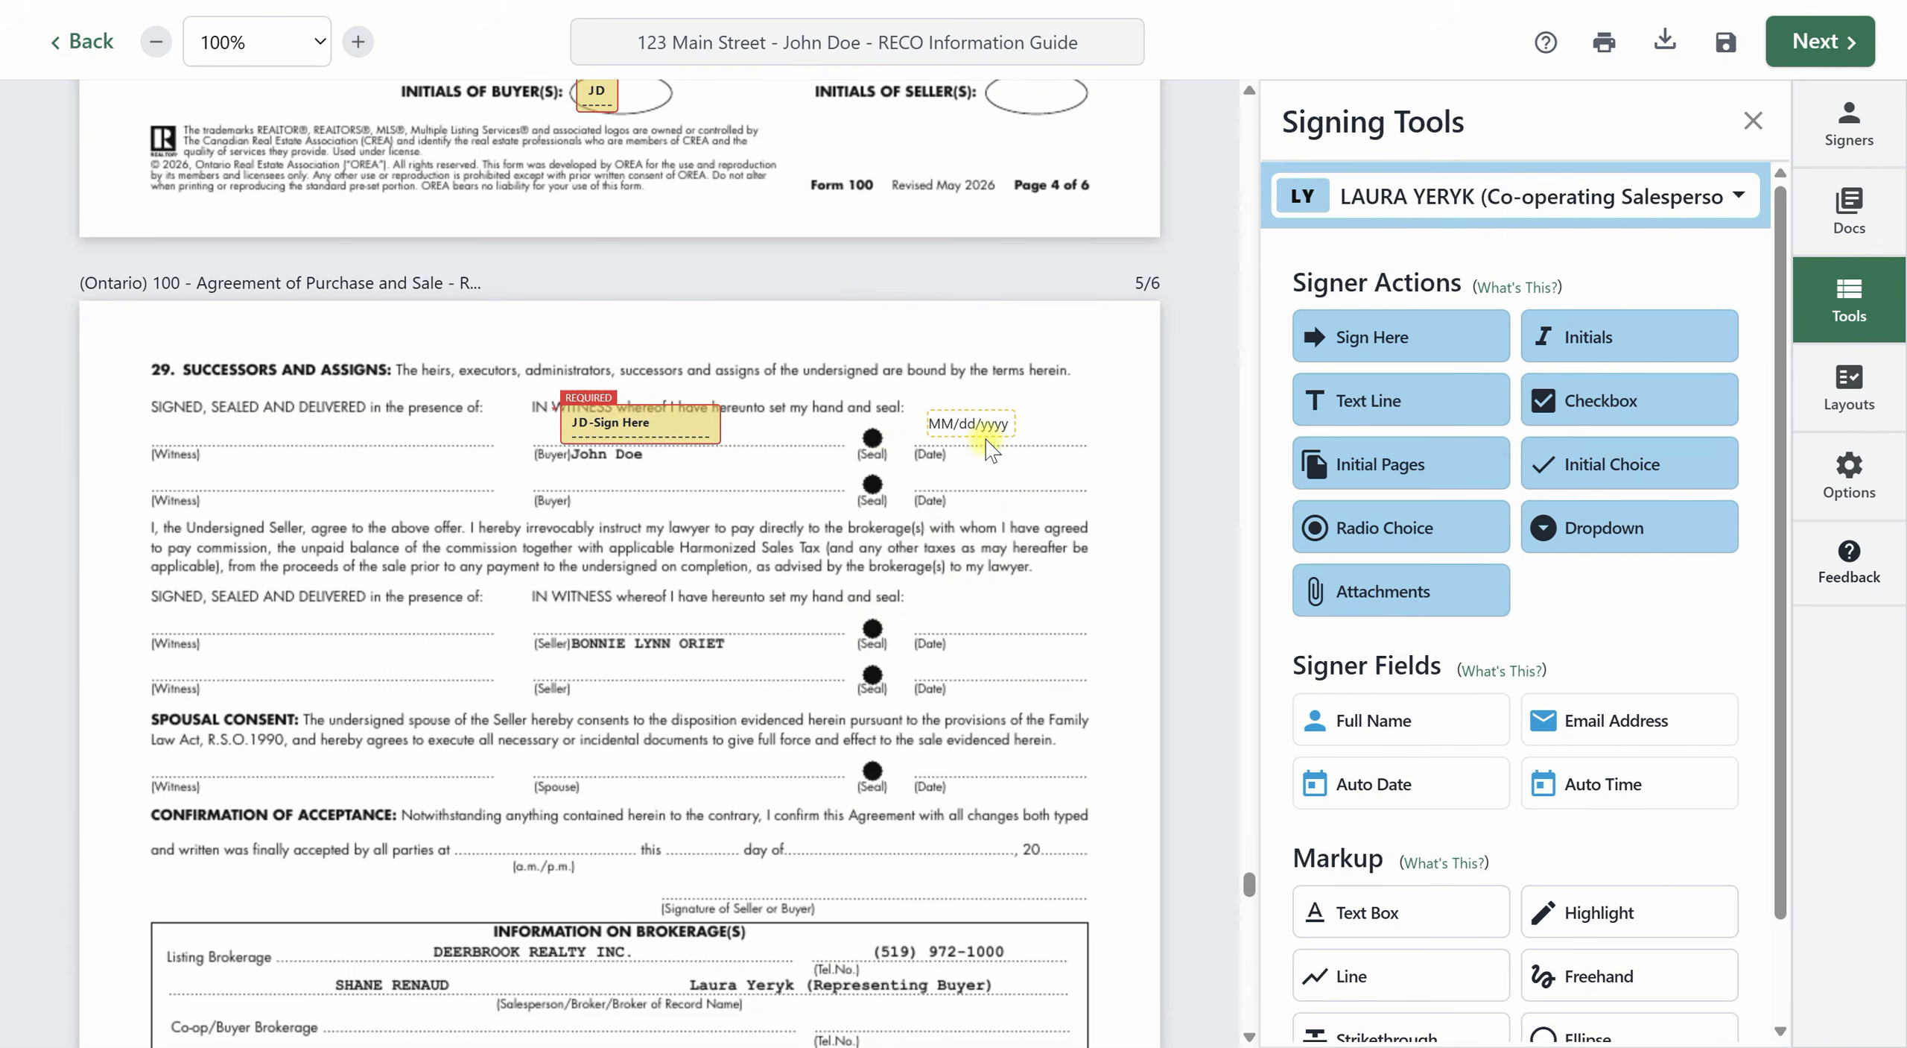
scroll(812, 674, down, 4)
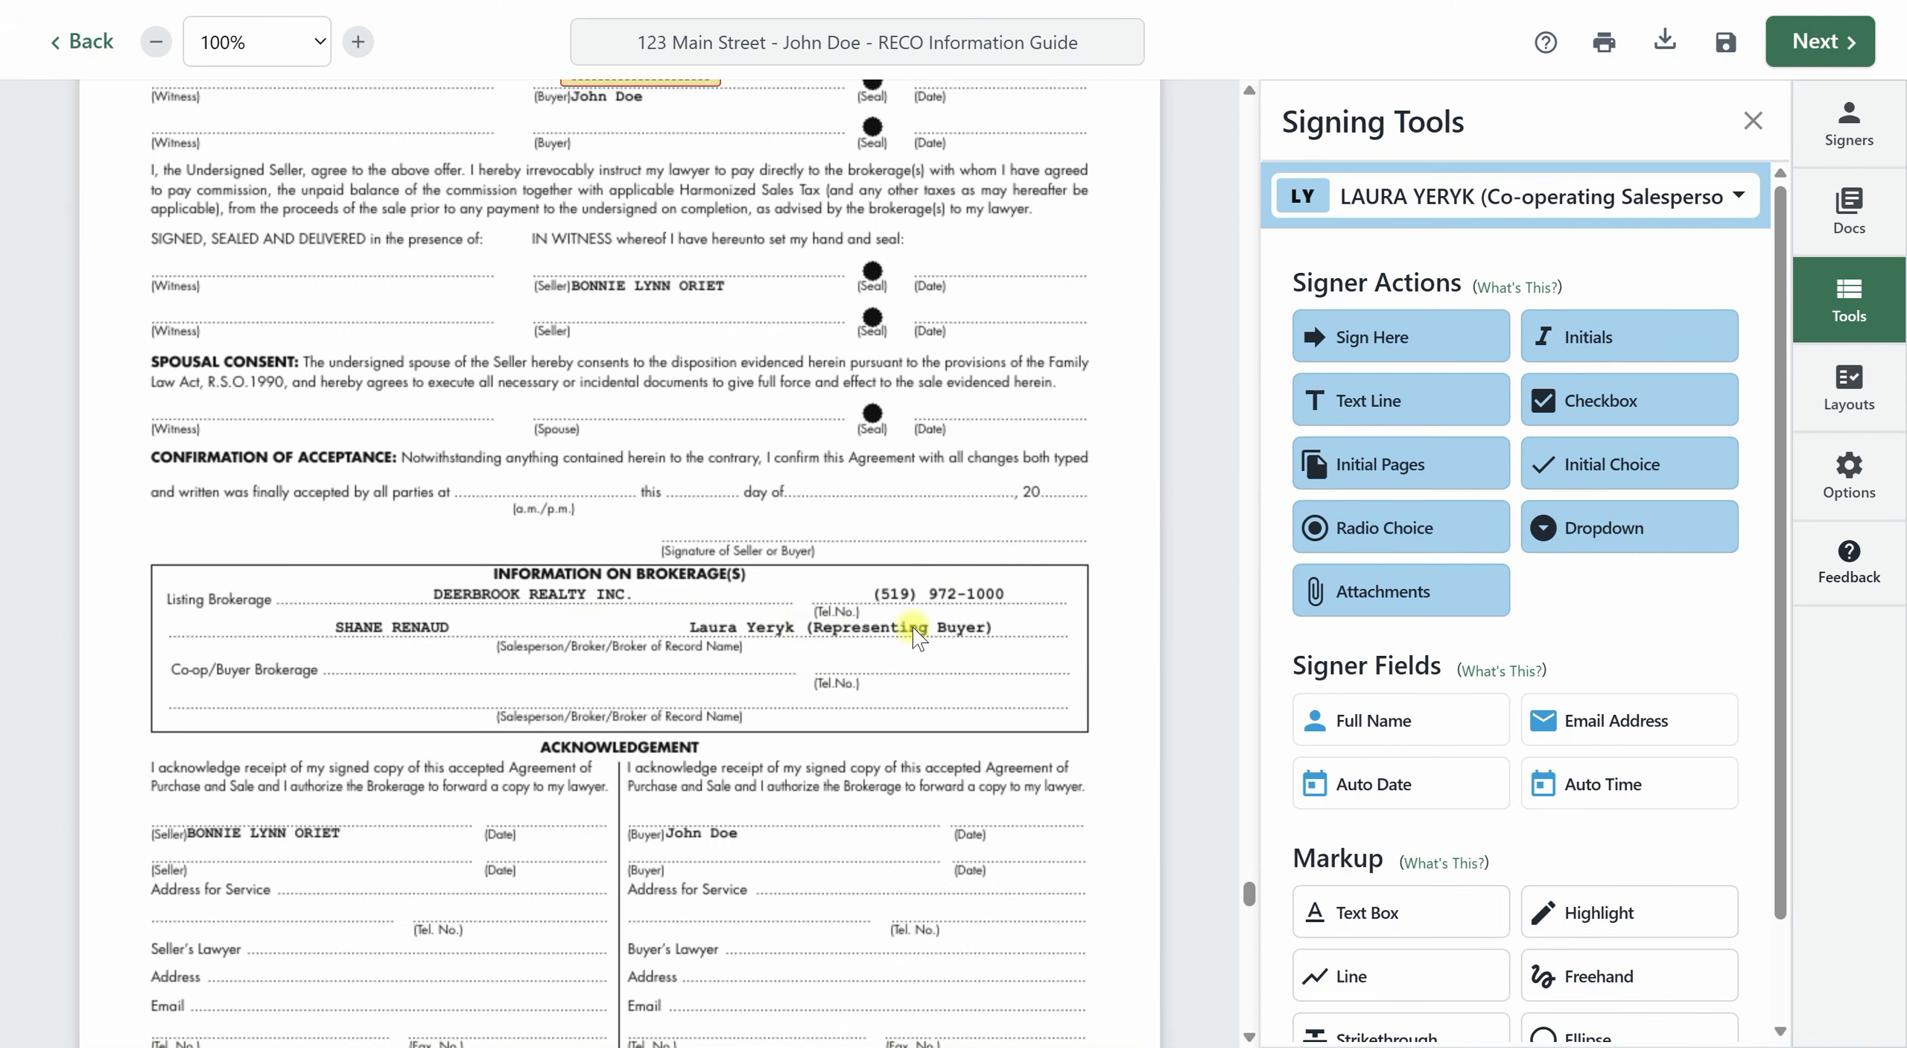
scroll(745, 685, down, 5)
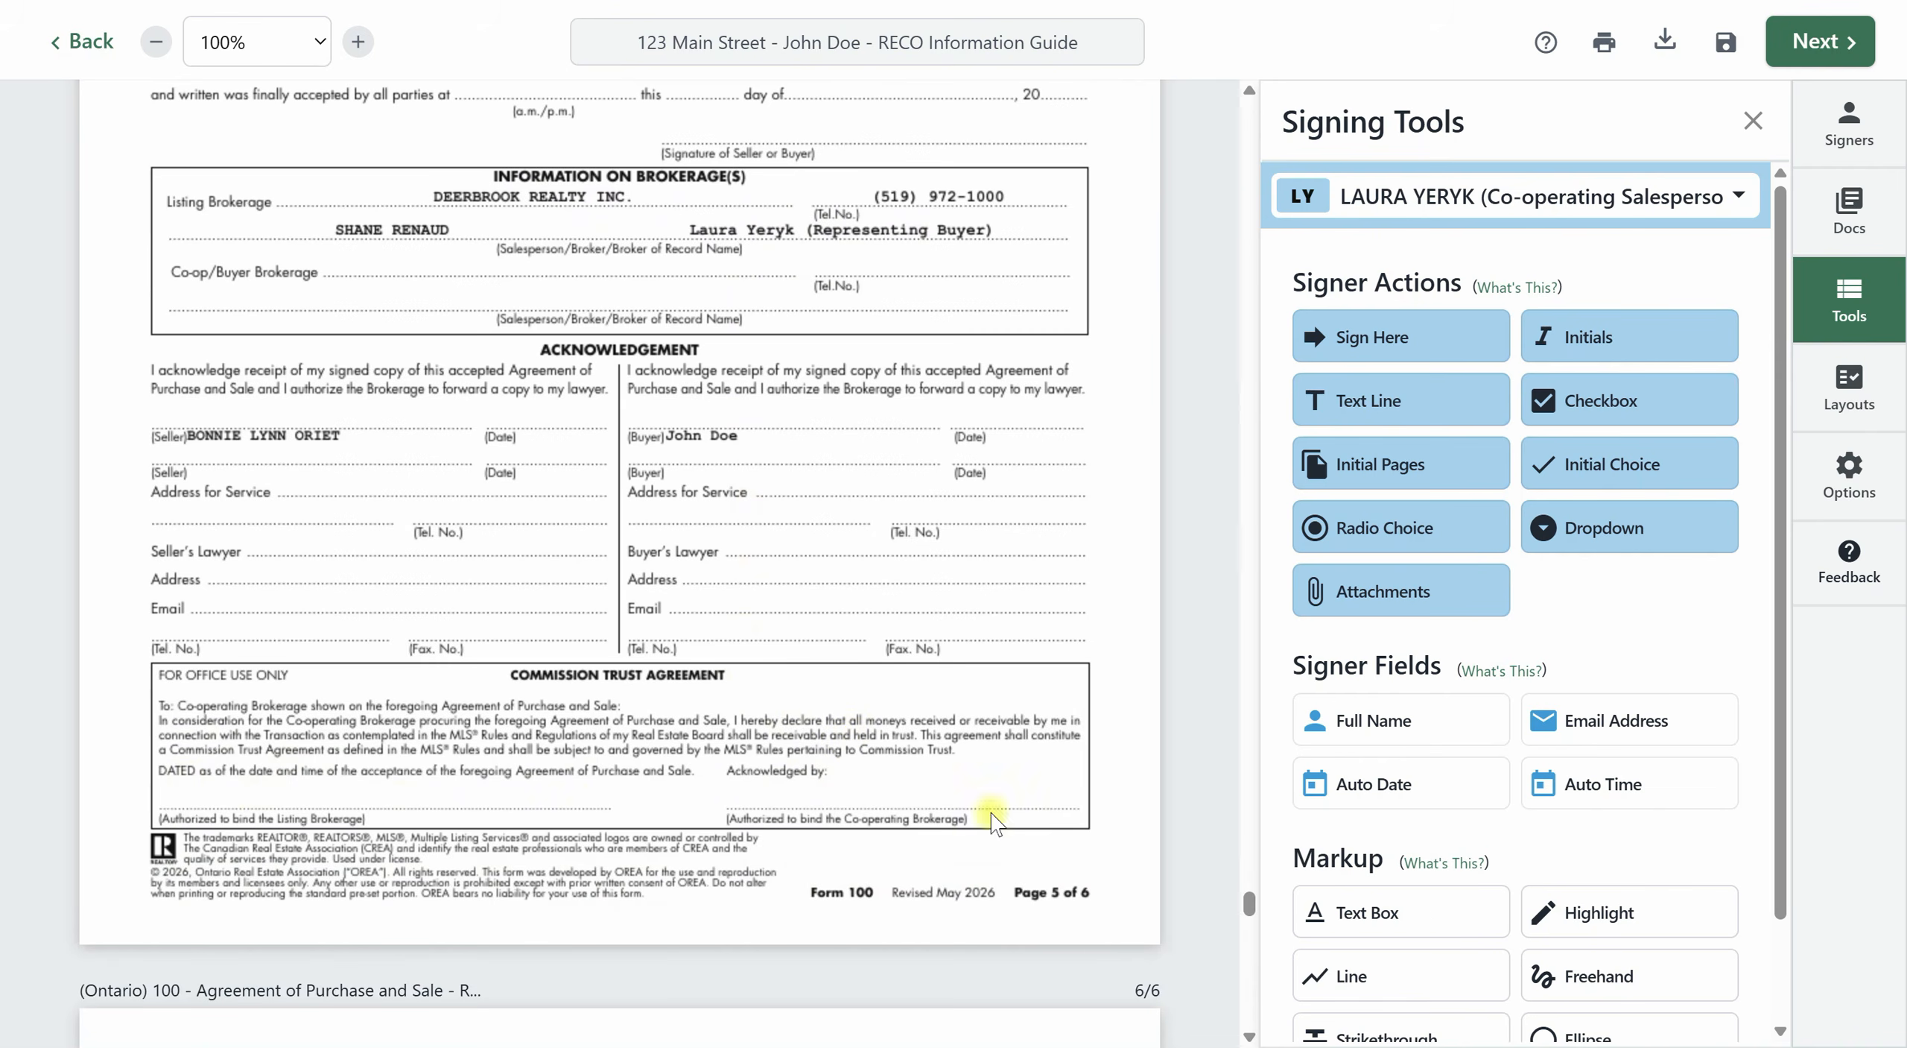
scroll(931, 805, down, 12)
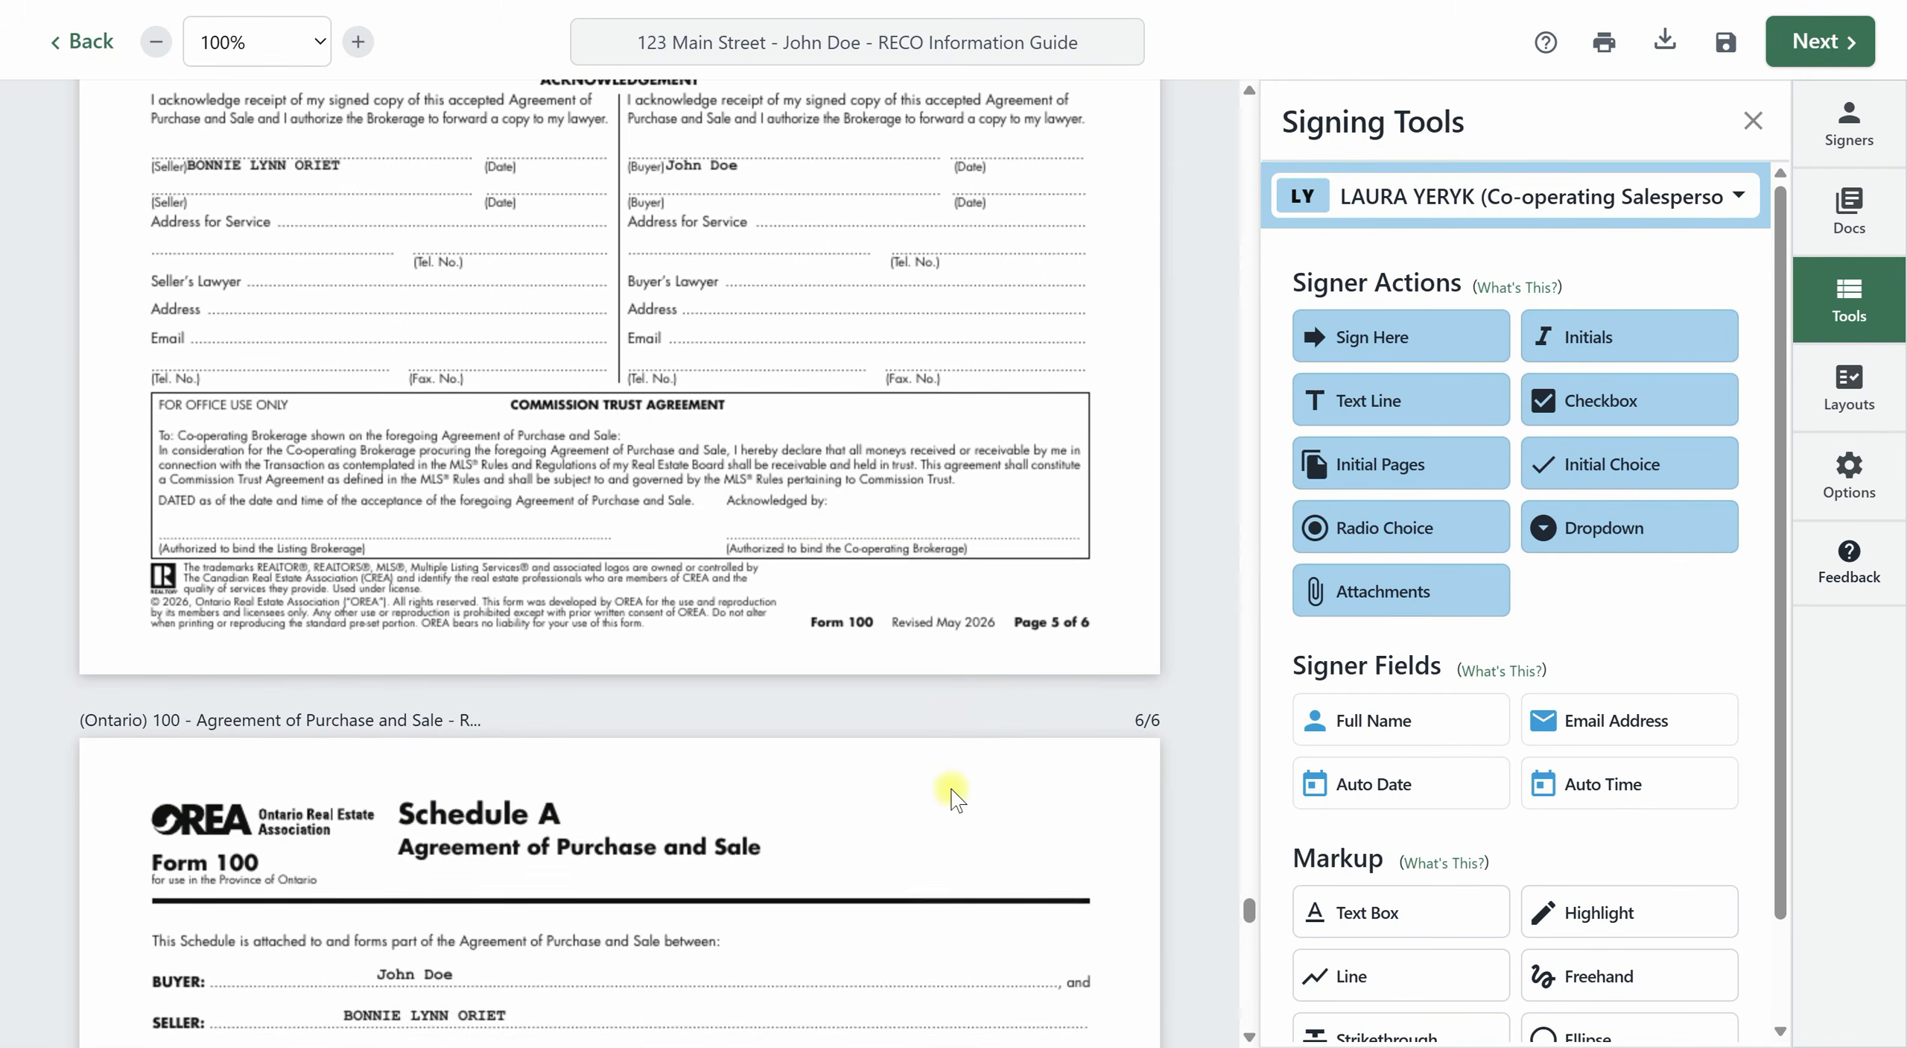
scroll(954, 787, down, 5)
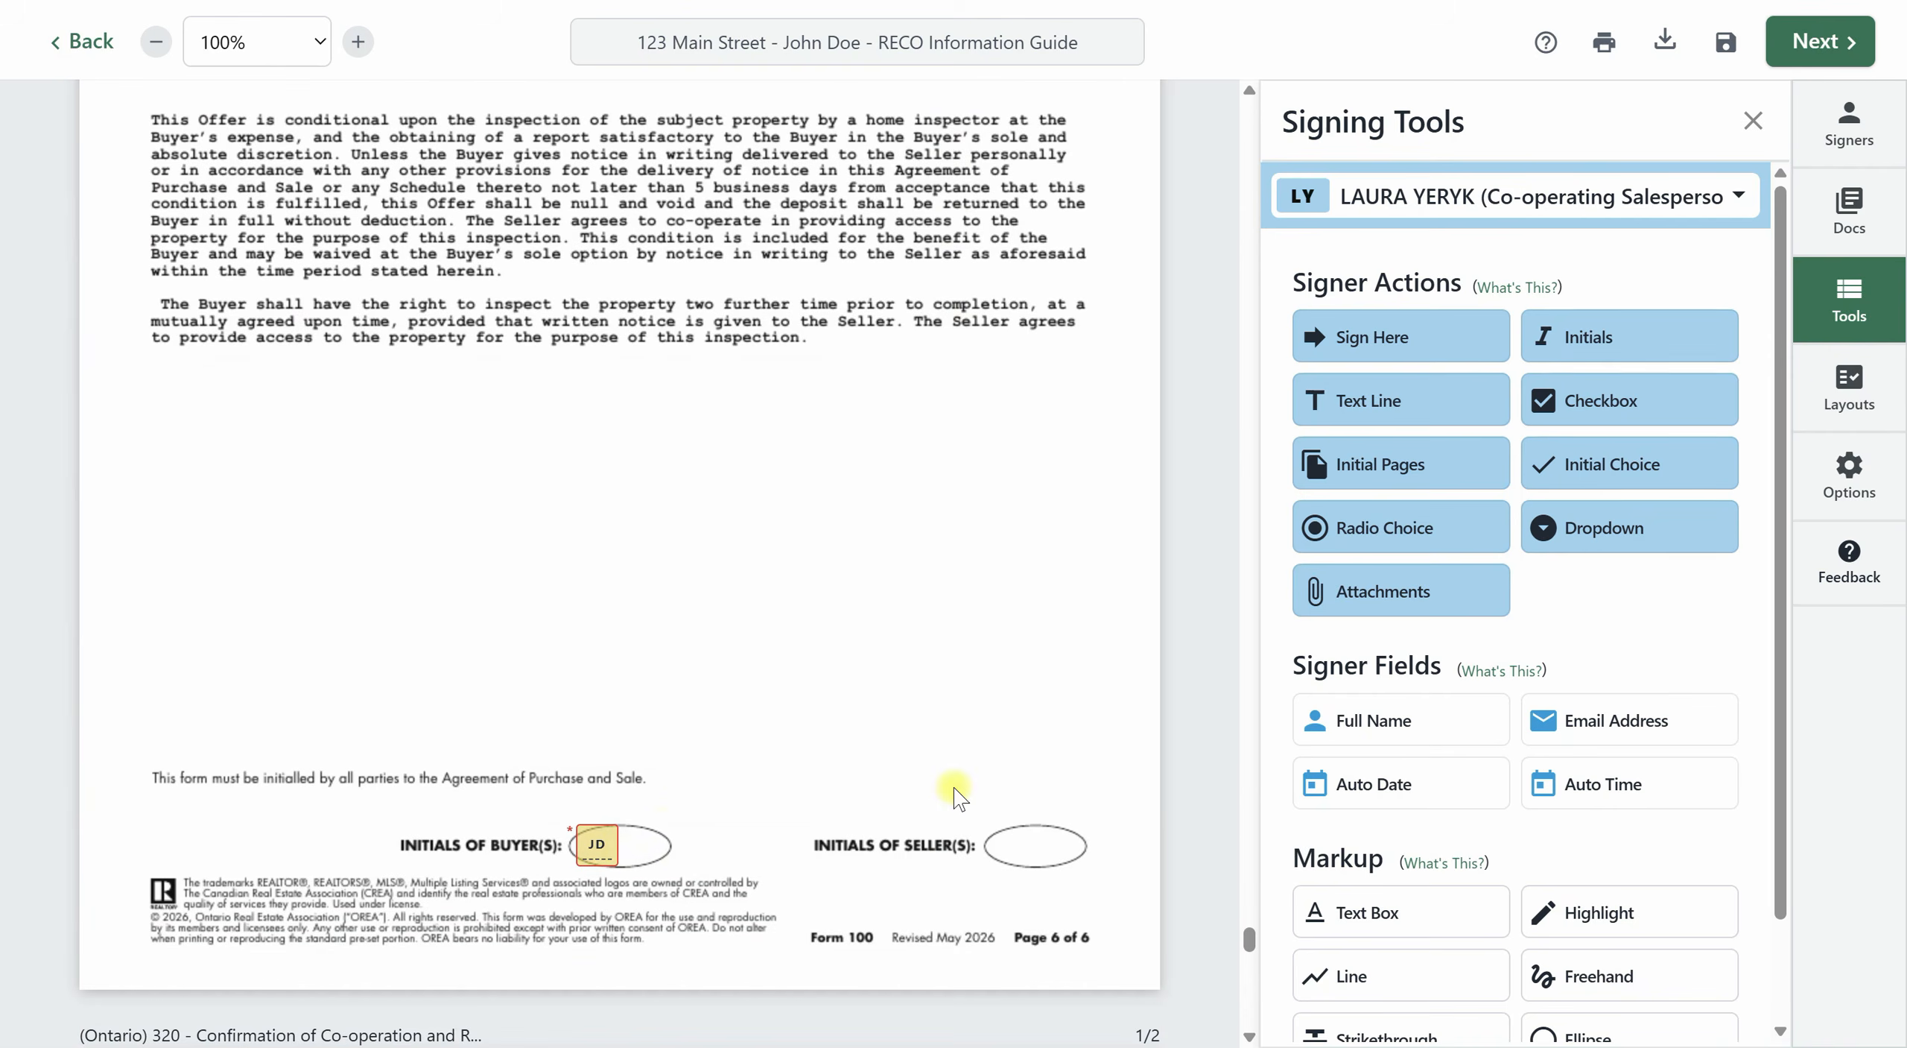
scroll(834, 667, down, 6)
scroll(850, 689, down, 10)
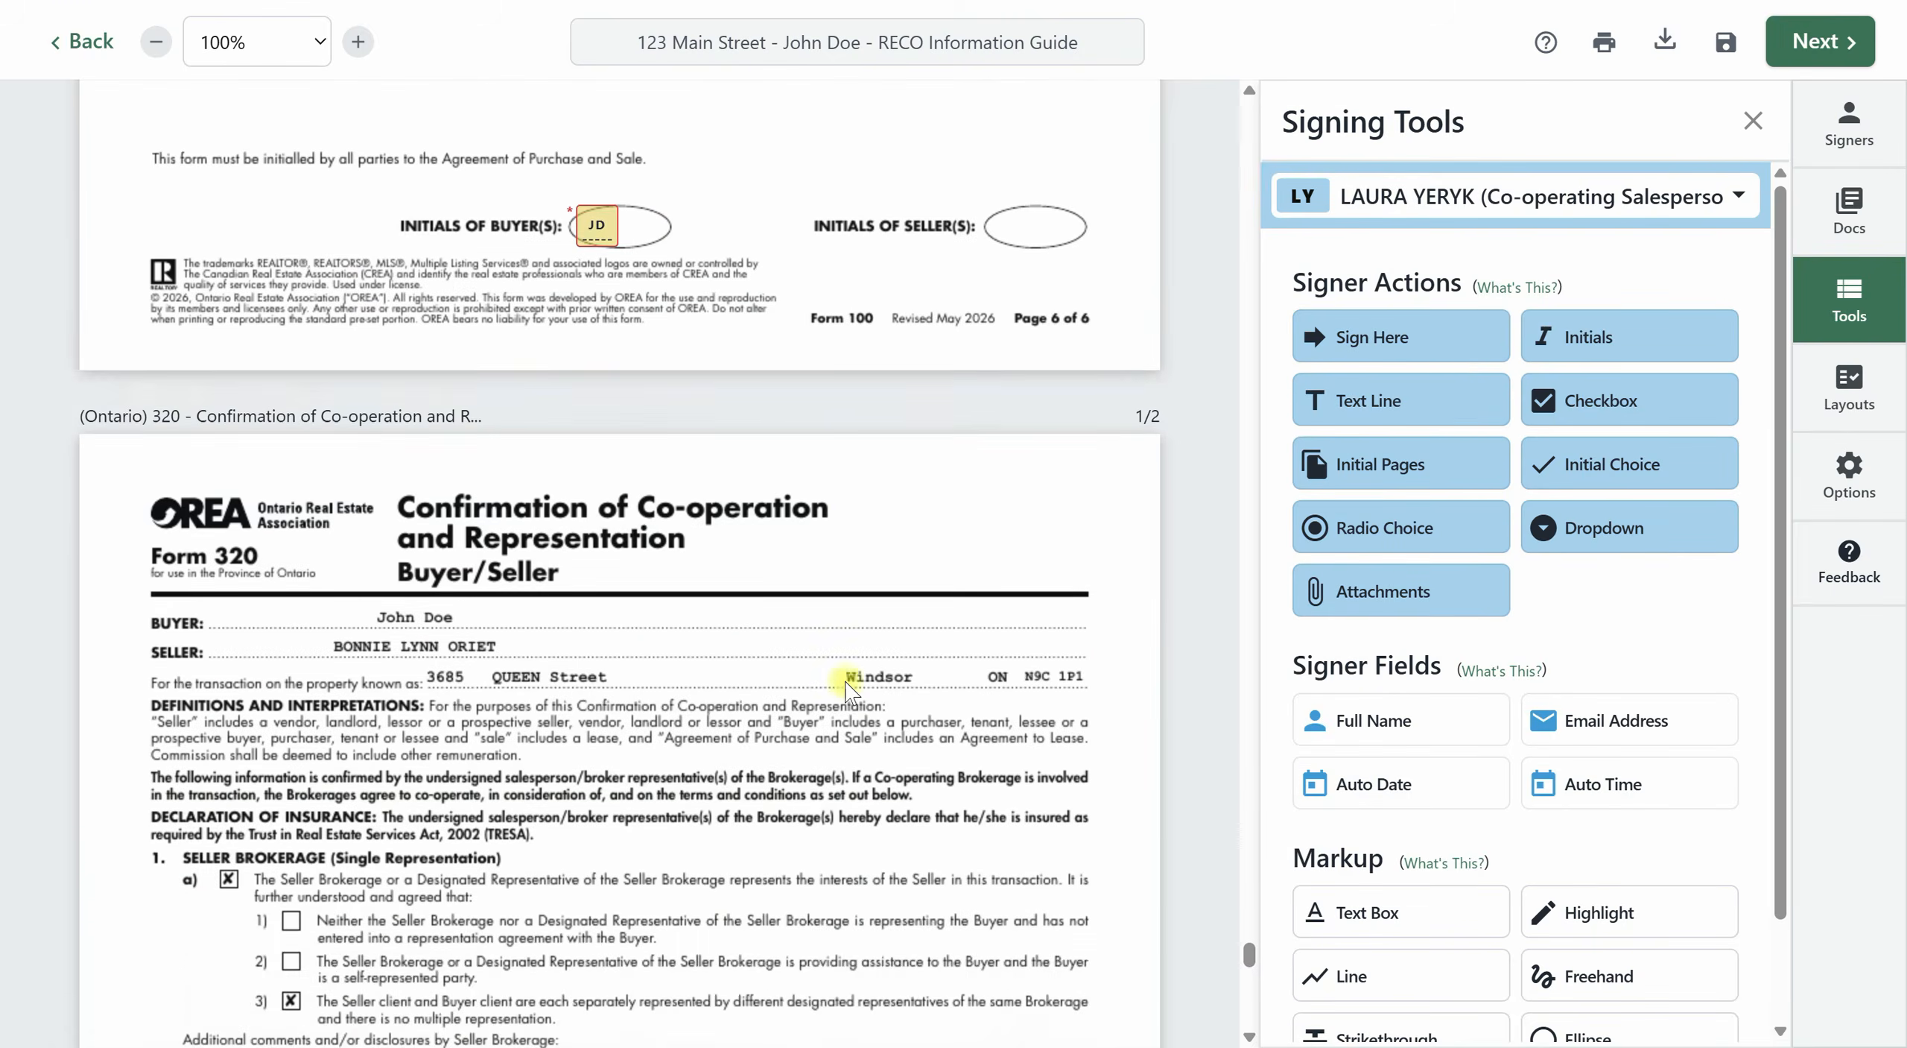
Move the agent's Sign Here block and date on Form 320 from the Co-operating/Buyer Brokerage column to the Seller Brokerage column, beside the printed representative name.
scroll(857, 693, down, 10)
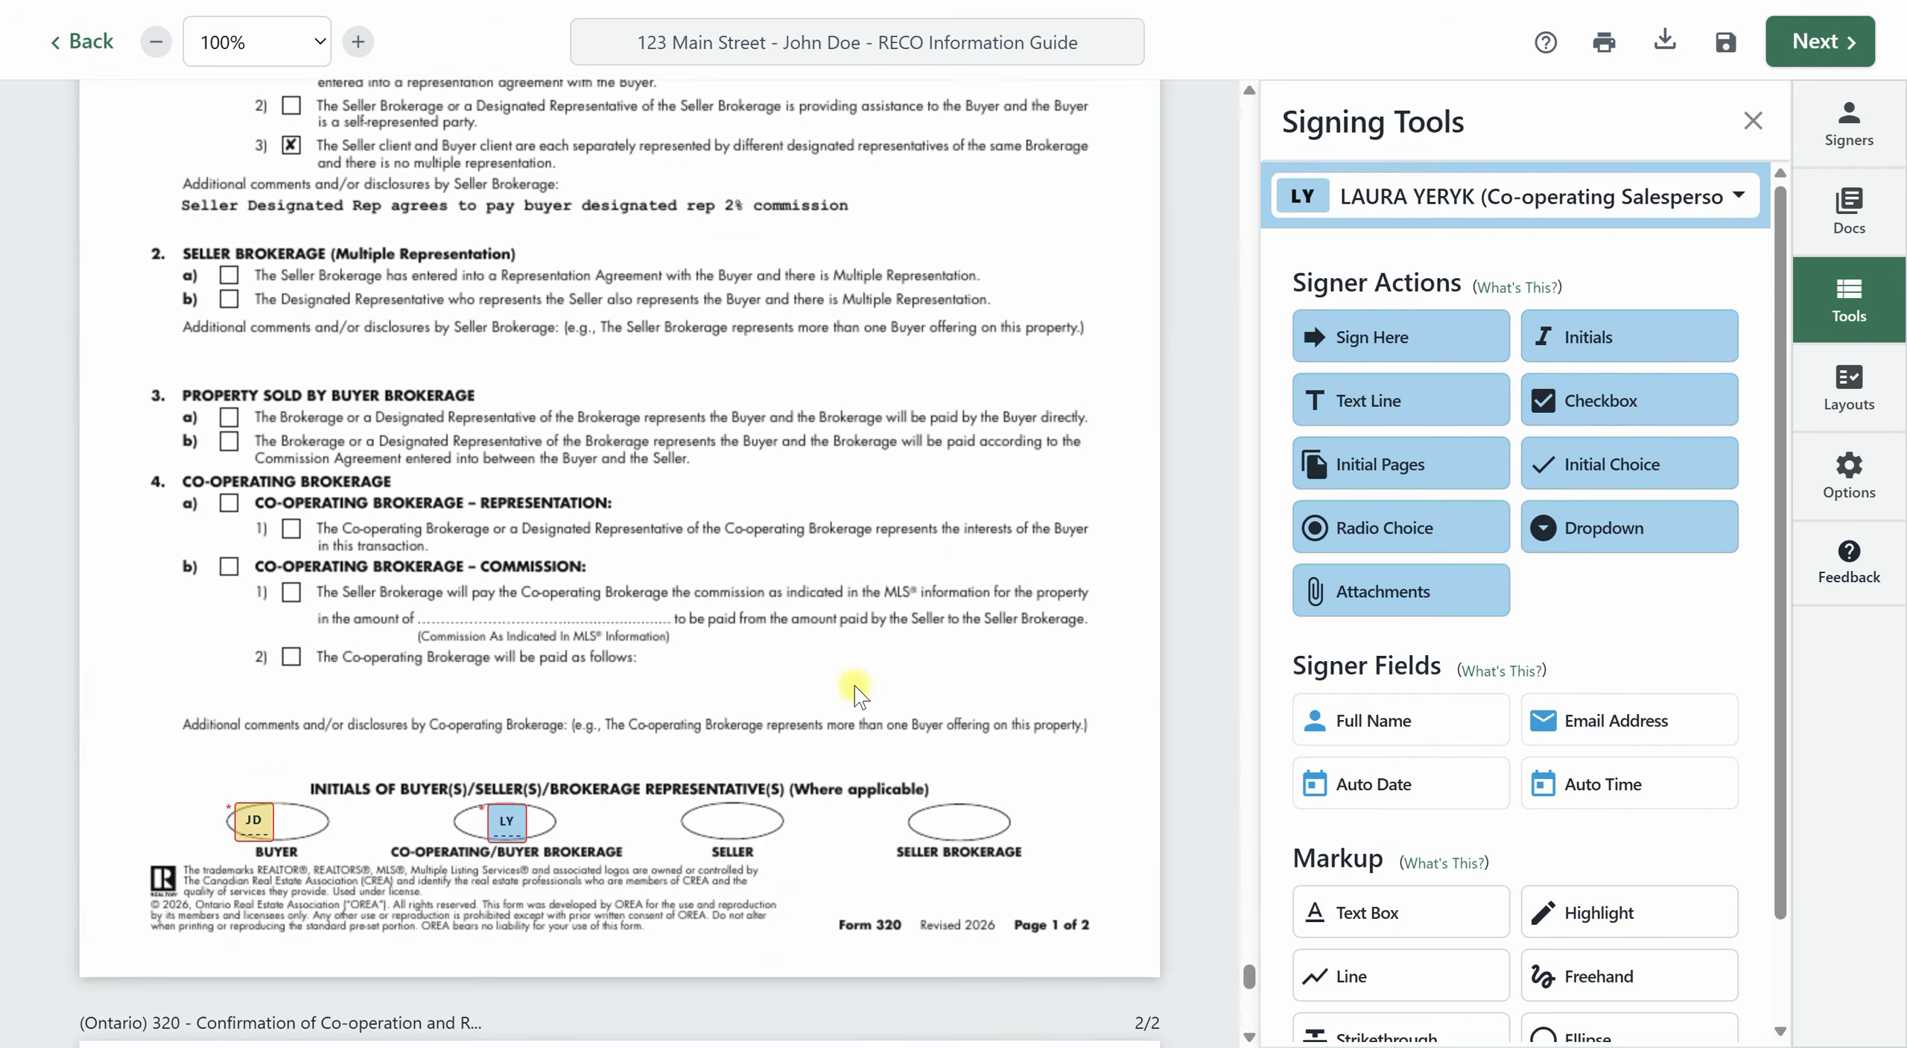
scroll(857, 693, down, 3)
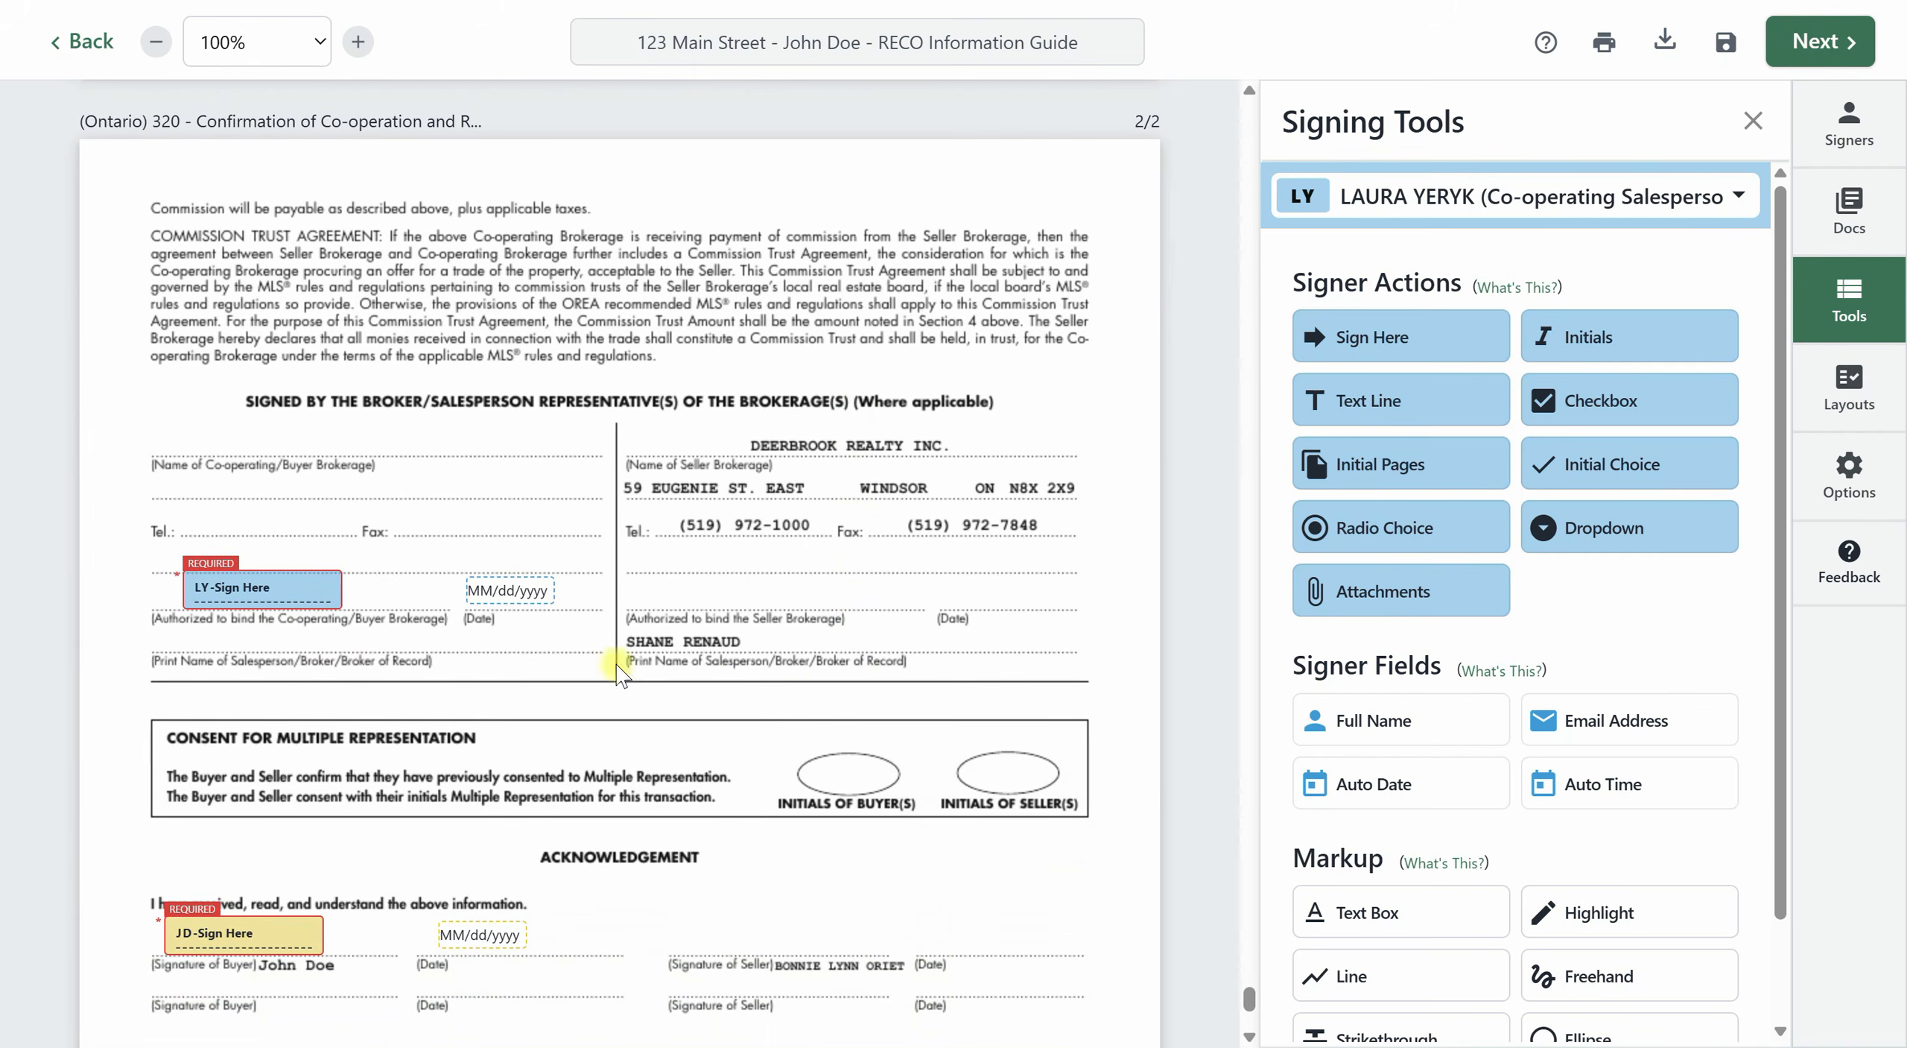
mouse_move(266, 586)
mouse_down()
mouse_move(942, 656)
mouse_move(952, 586)
mouse_up()
mouse_move(469, 596)
mouse_down()
mouse_move(1061, 600)
mouse_move(1002, 647)
mouse_move(1067, 585)
mouse_up()
mouse_move(938, 589)
mouse_down()
mouse_move(937, 634)
mouse_move(920, 634)
mouse_up()
drag(1089, 583, 1053, 635)
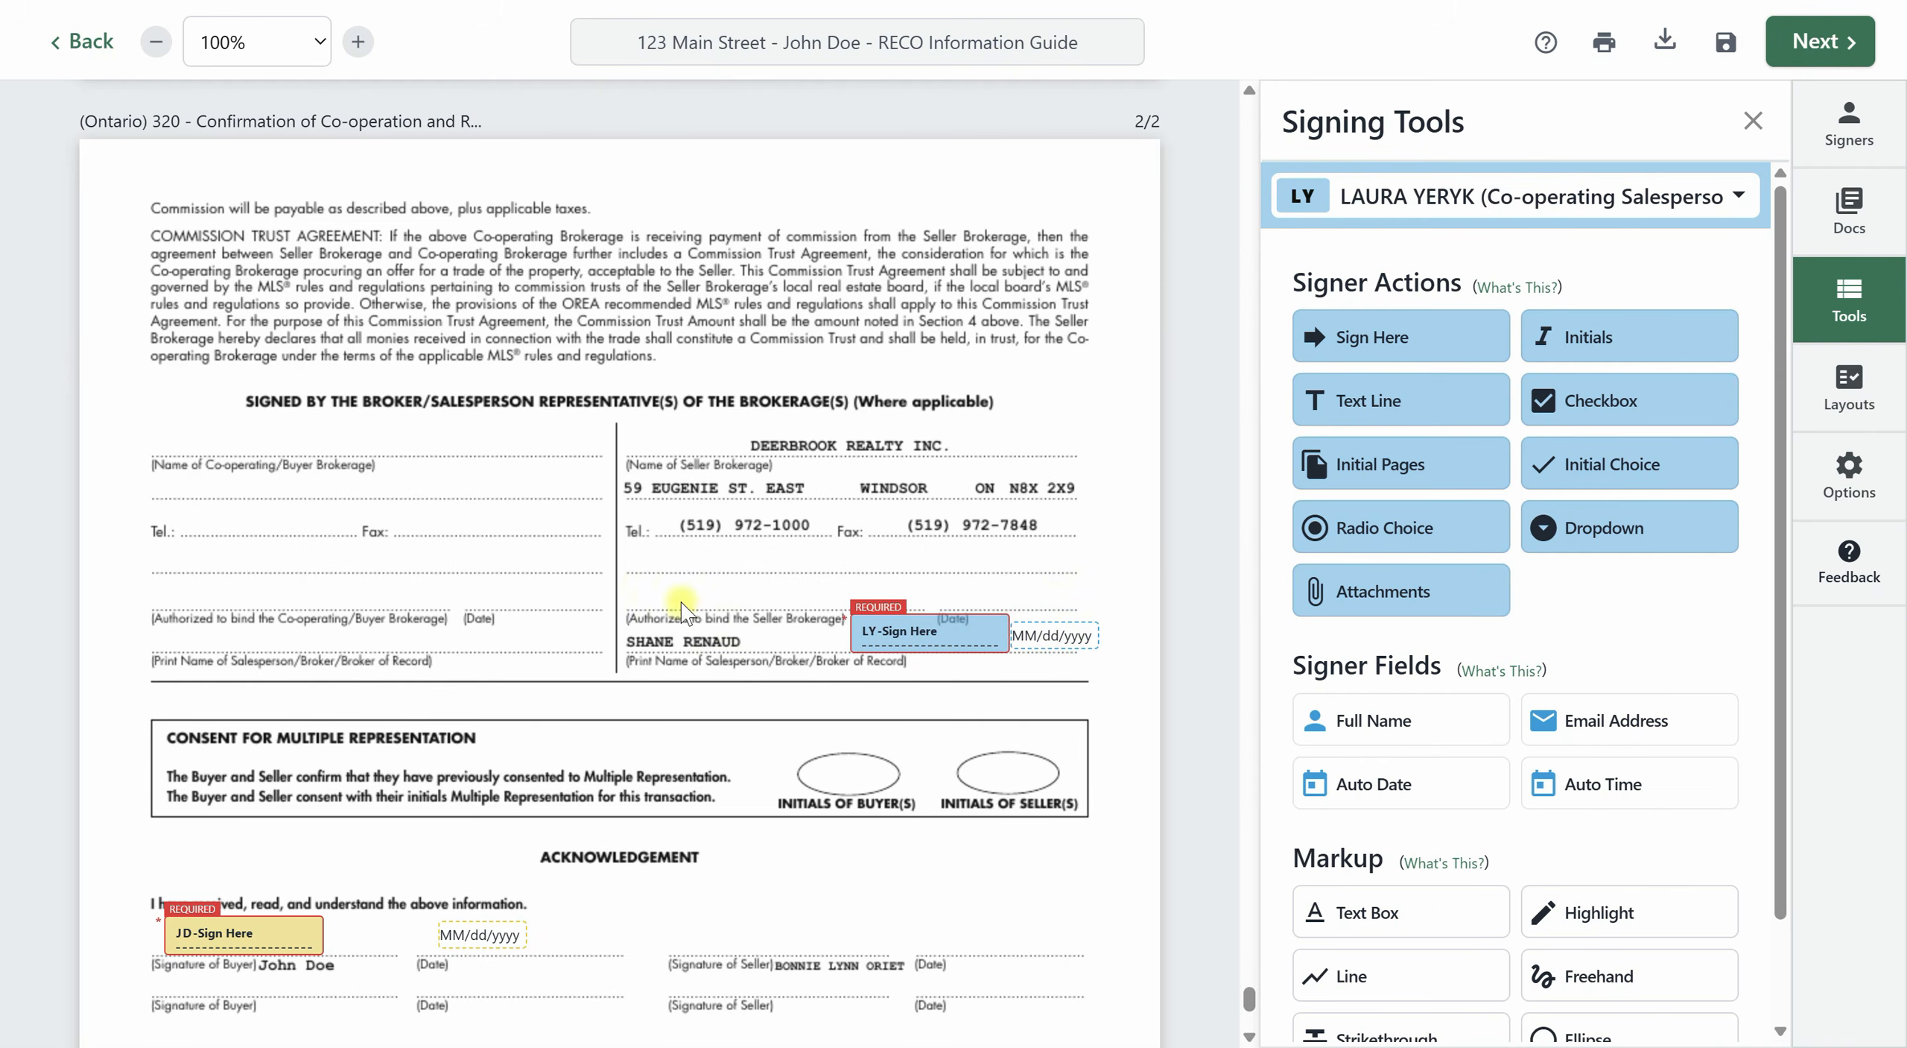
drag(929, 629, 887, 633)
mouse_move(1032, 635)
mouse_down()
mouse_move(968, 638)
mouse_move(996, 638)
mouse_up()
Review the consent and Acknowledgement fields of Form 320, and recheck the first pages of Forms 371 and 100.
scroll(1117, 605, down, 3)
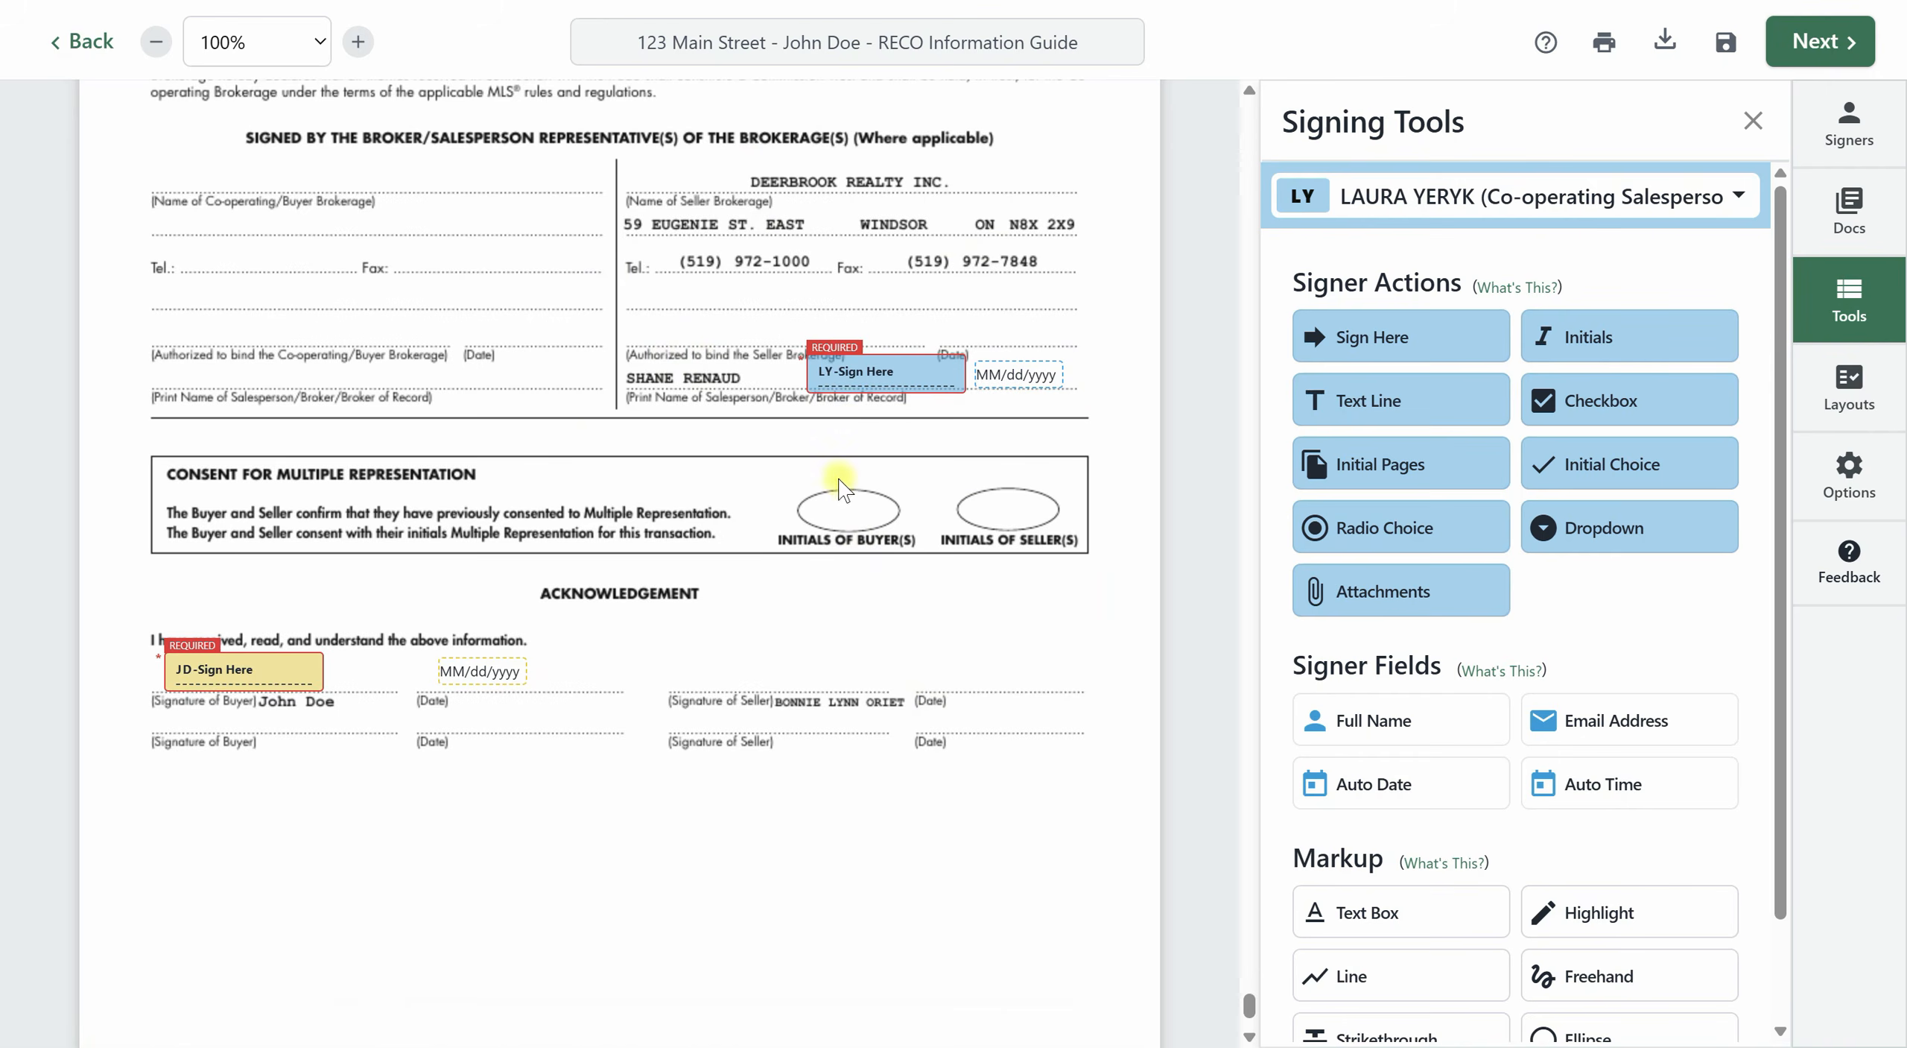
scroll(850, 462, up, 3)
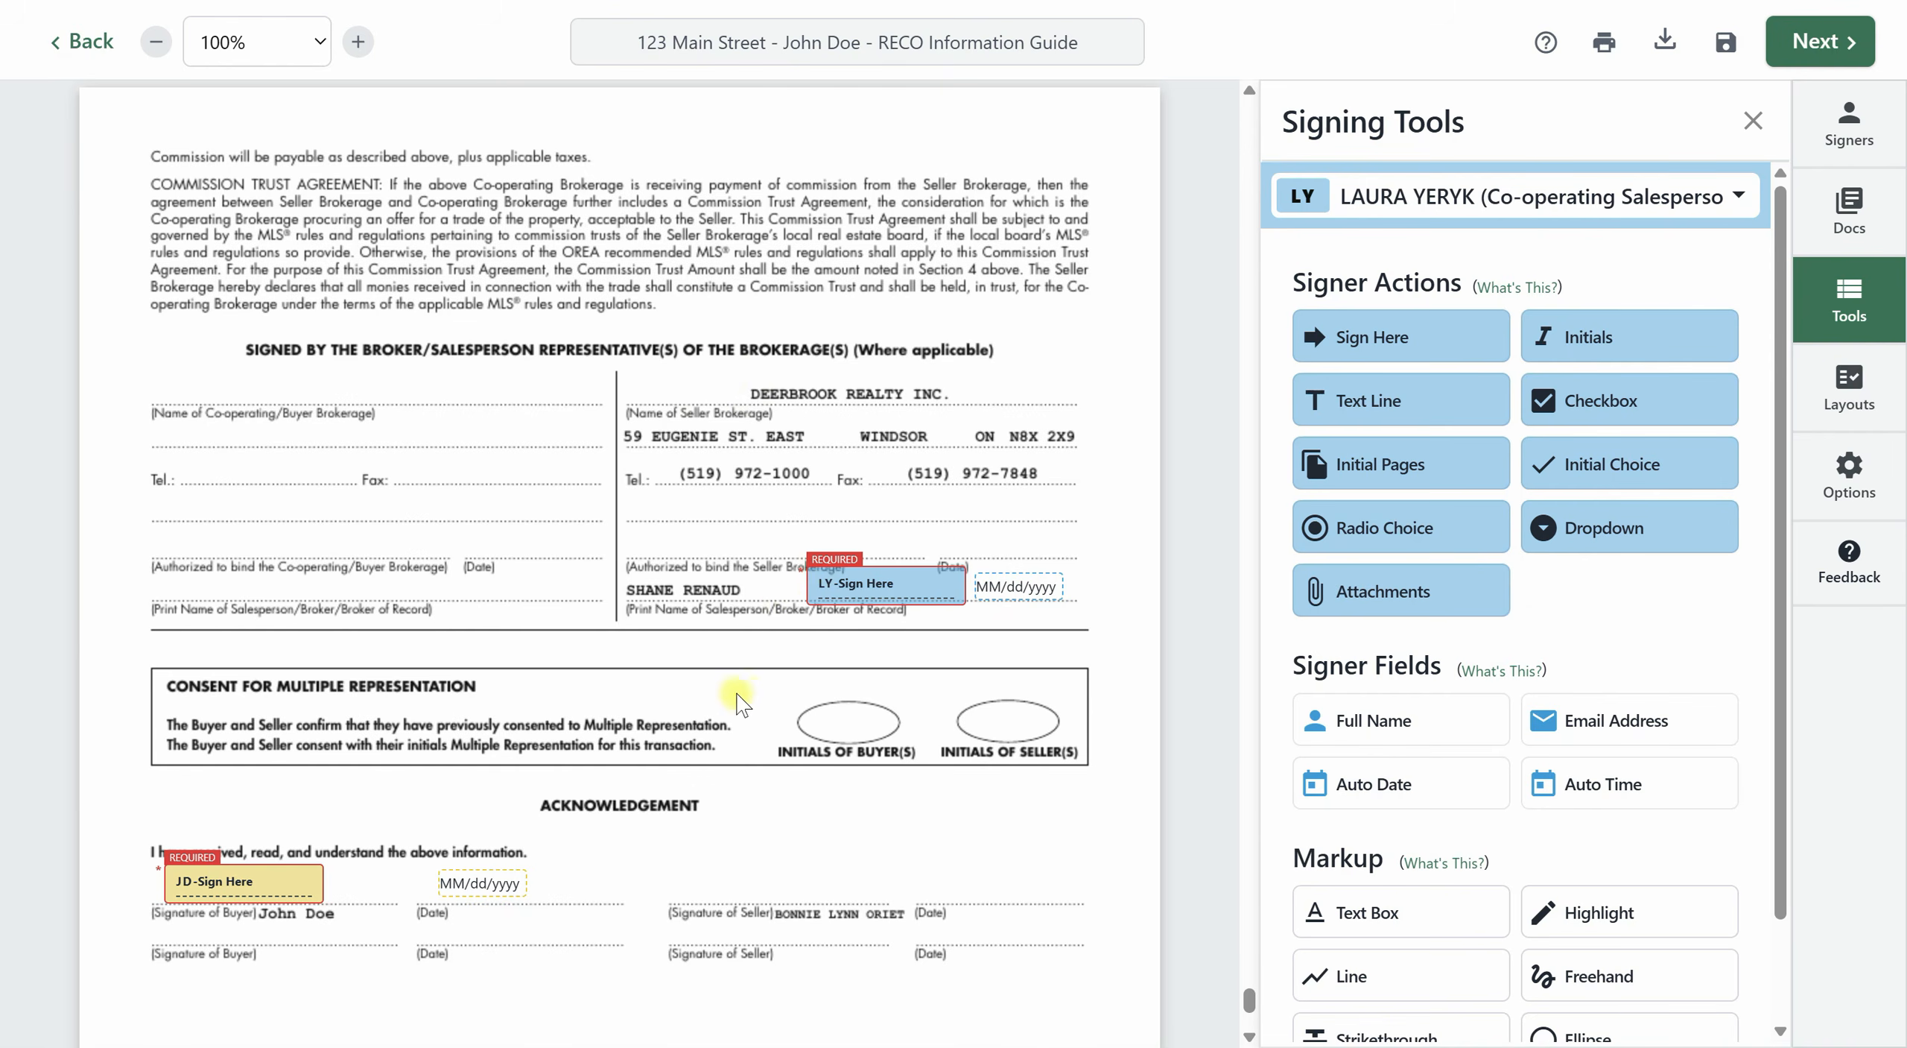
scroll(746, 685, down, 6)
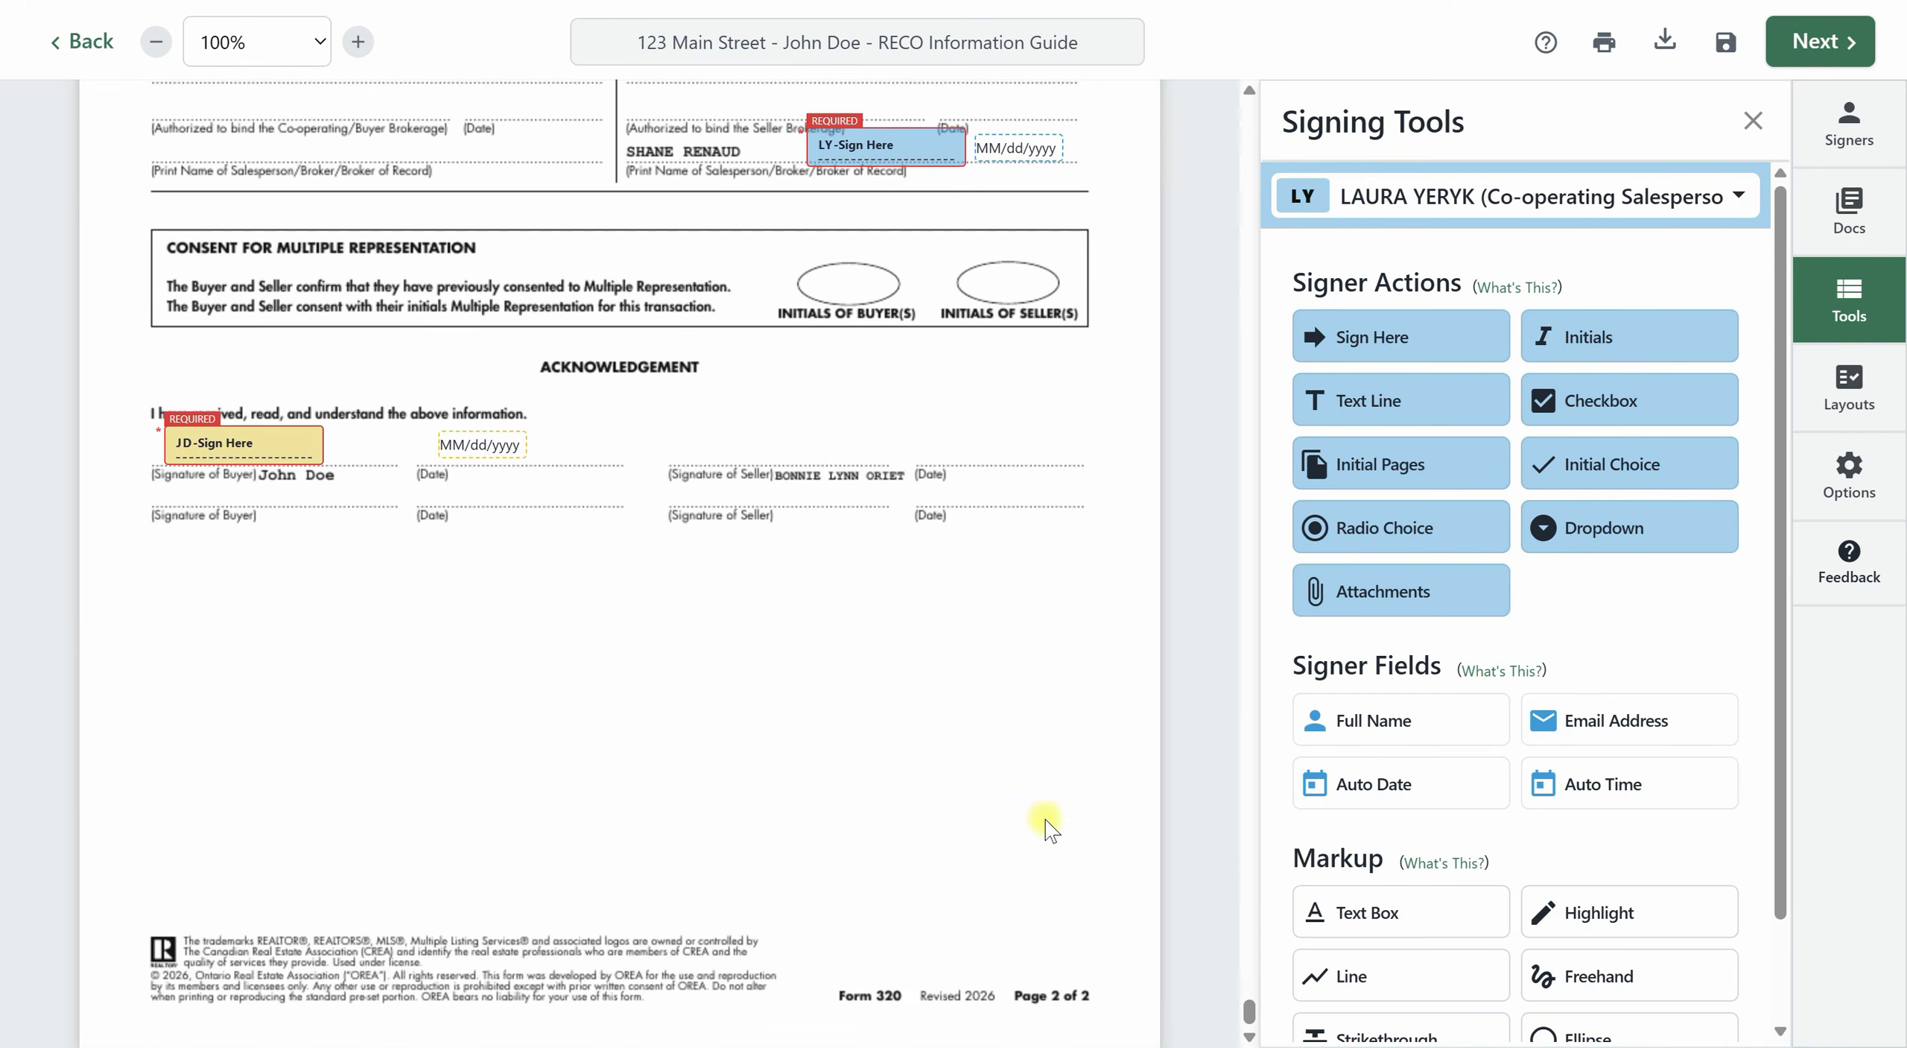
mouse_move(1250, 1010)
mouse_down()
mouse_move(1248, 170)
mouse_move(1293, 93)
mouse_move(1249, 152)
mouse_move(1246, 384)
mouse_move(1189, 593)
mouse_up()
scroll(1180, 381, down, 5)
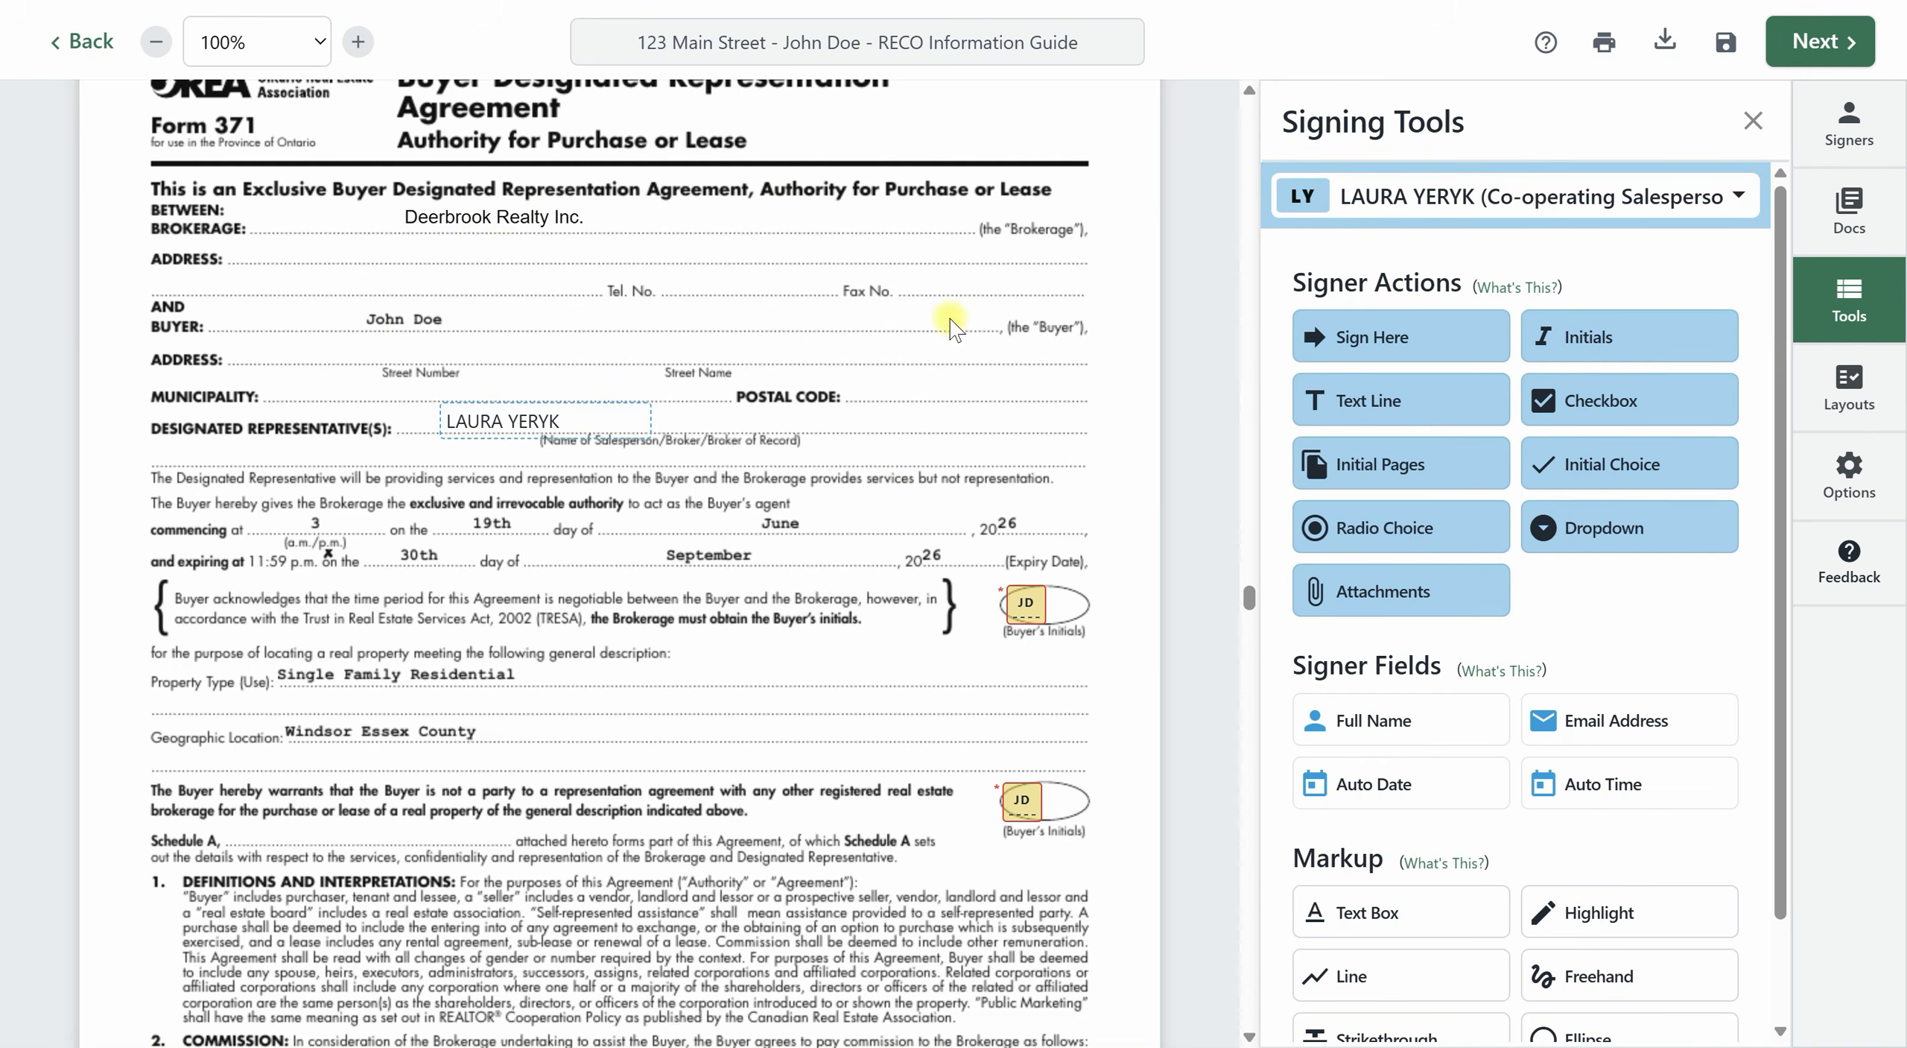
mouse_move(1261, 608)
mouse_down()
mouse_move(1243, 732)
mouse_move(1274, 708)
mouse_up()
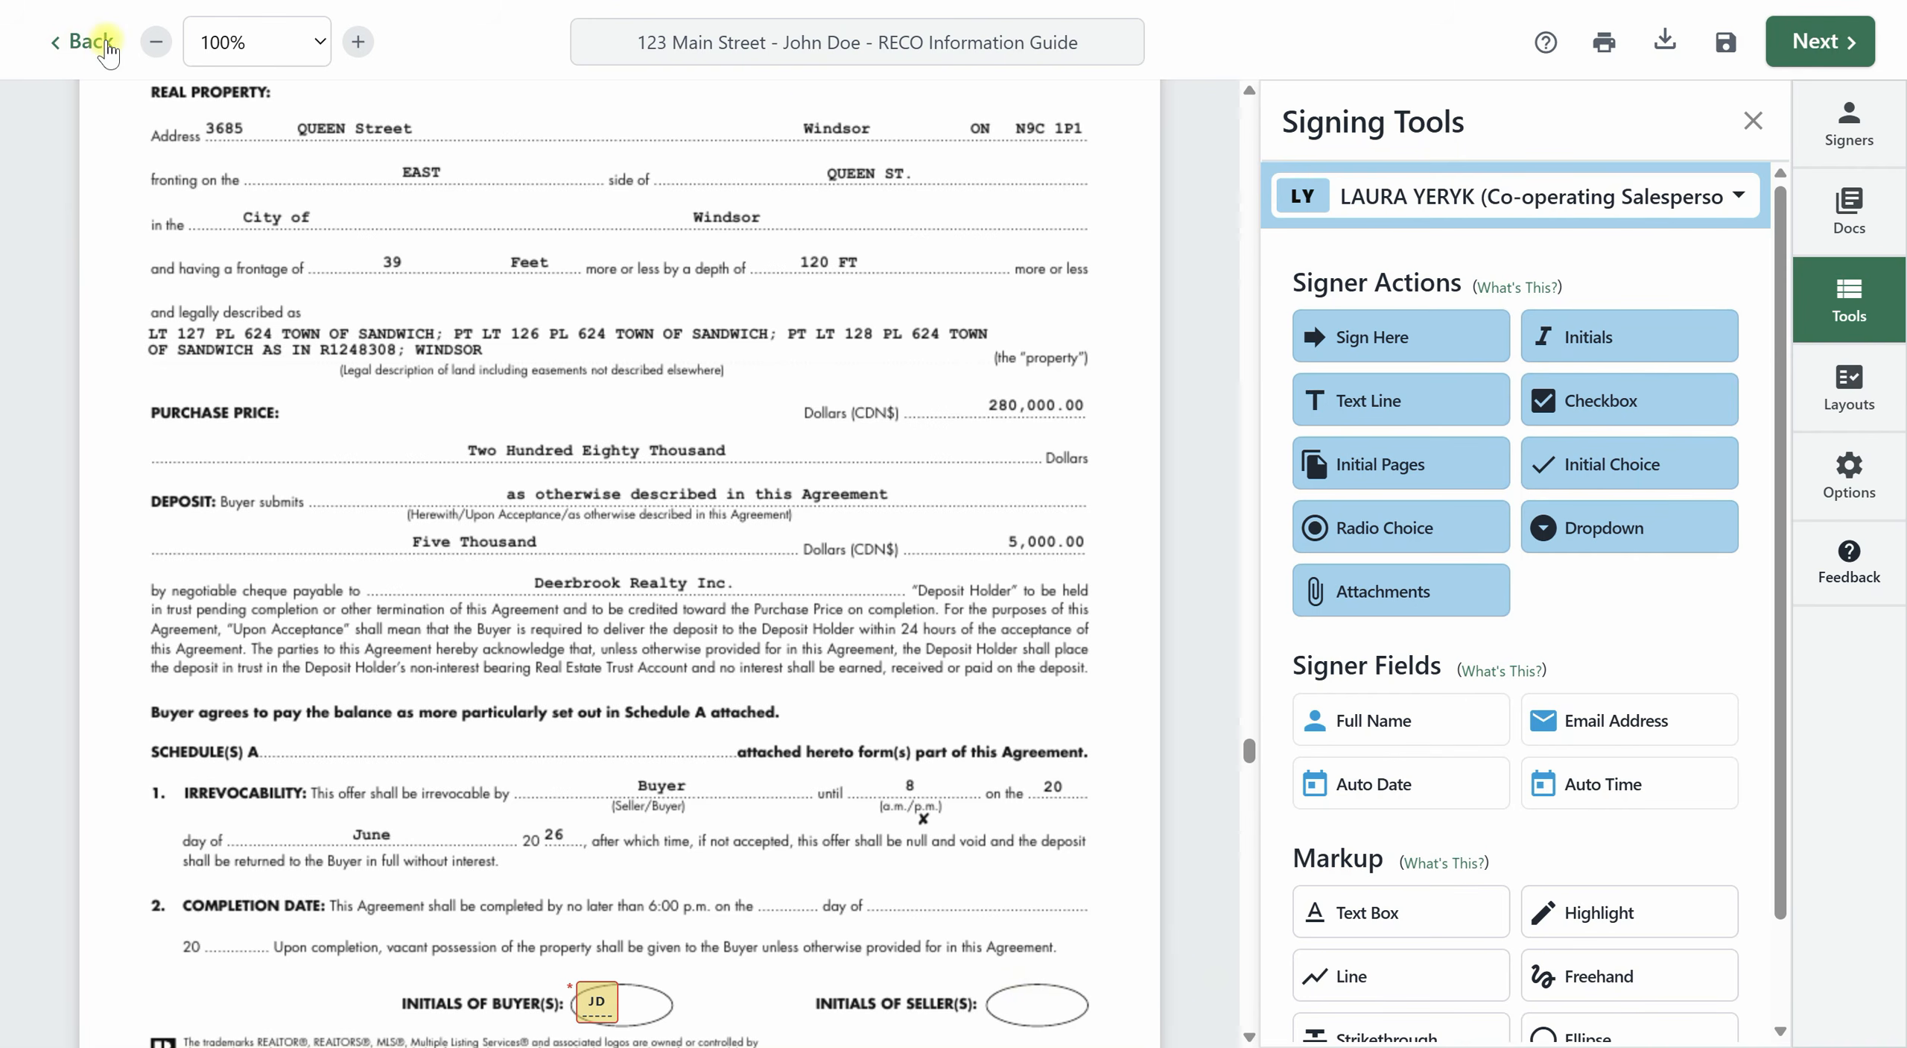
Leave the RECO Information Guide signing without saving and open the Authentisign list of all signings.
click(107, 51)
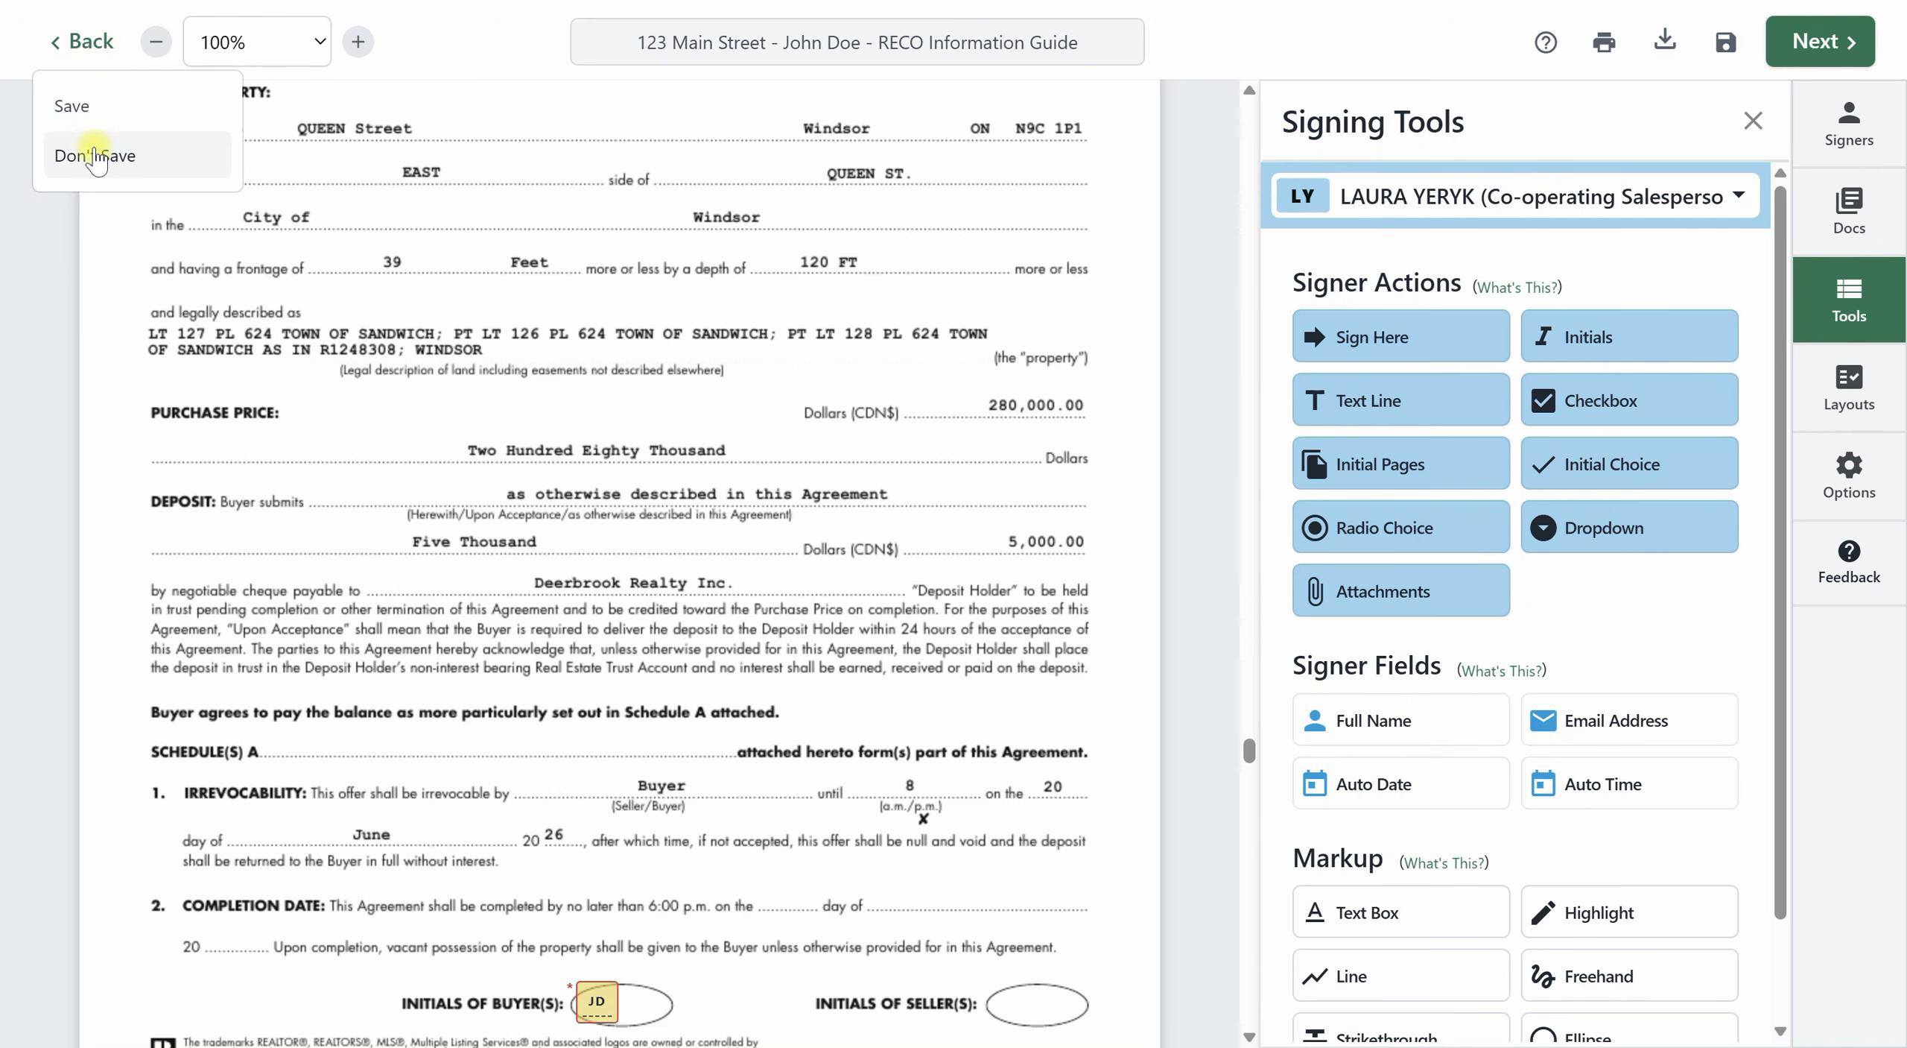
click(96, 157)
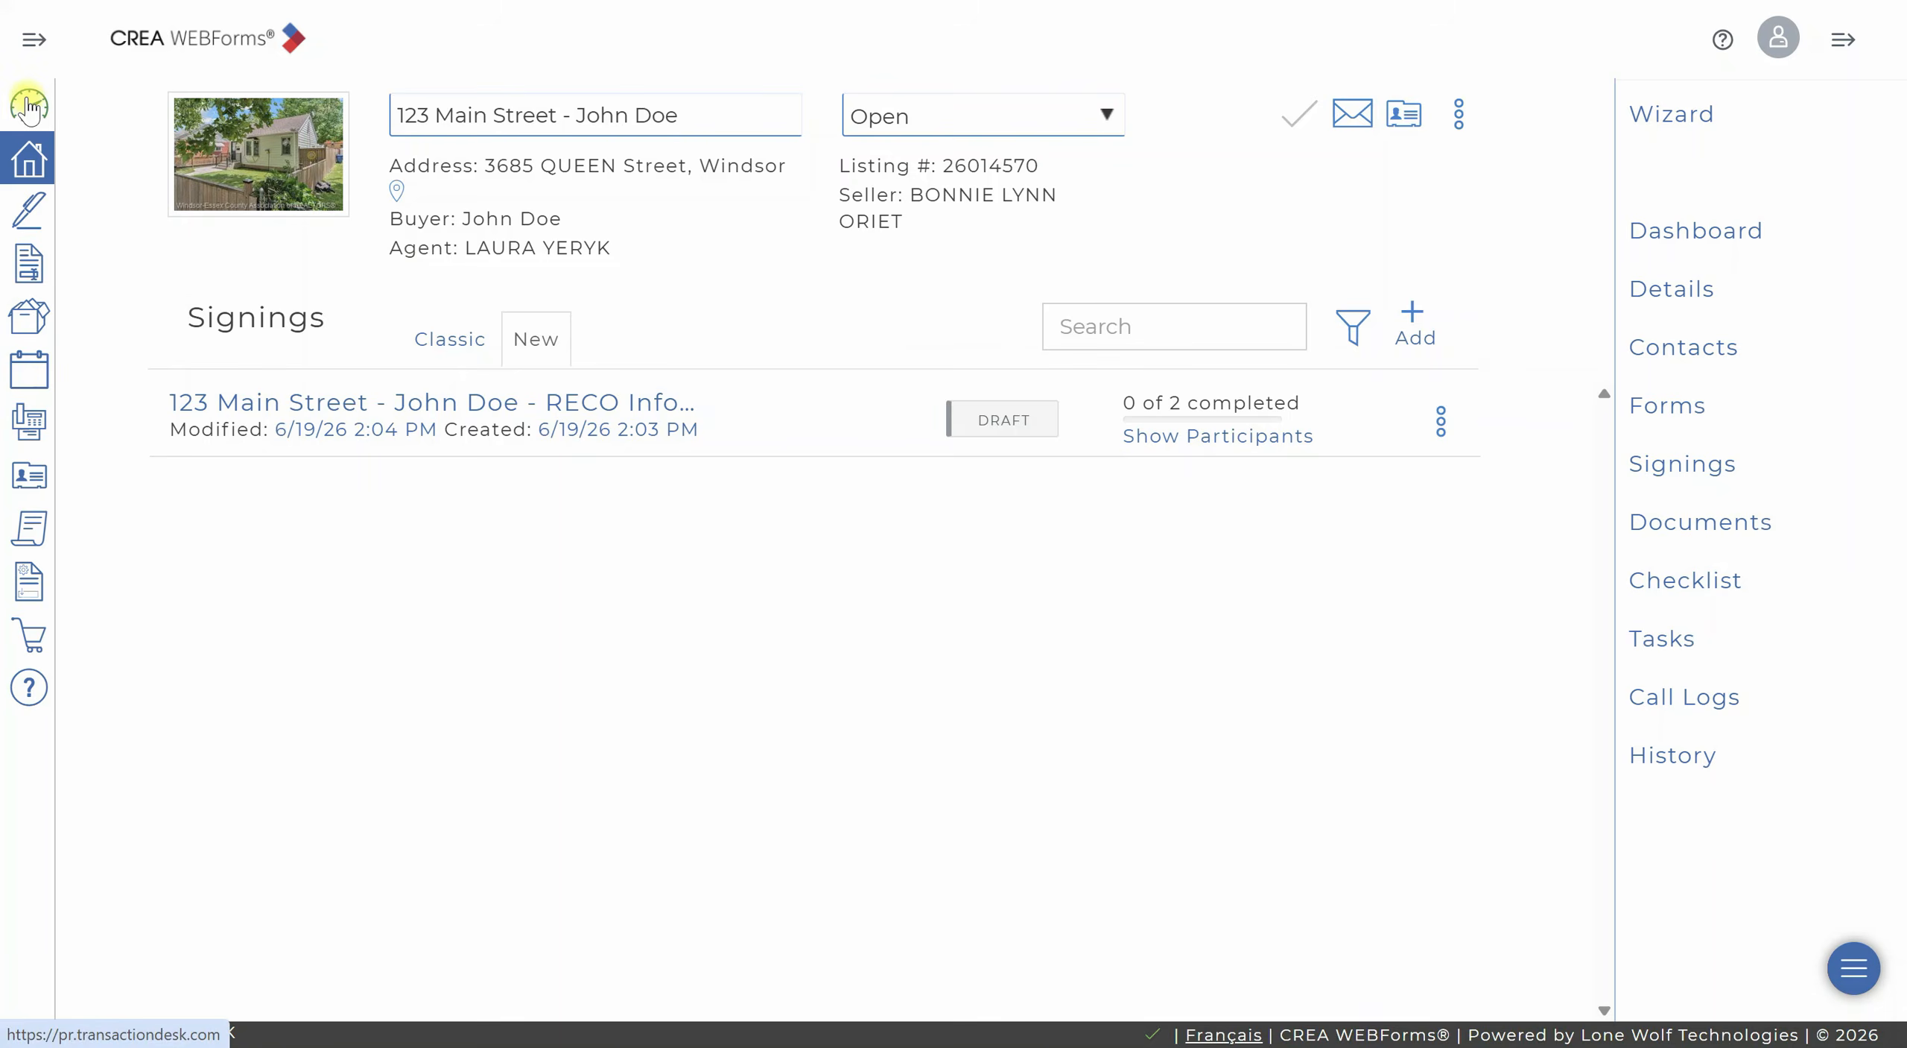
click(28, 106)
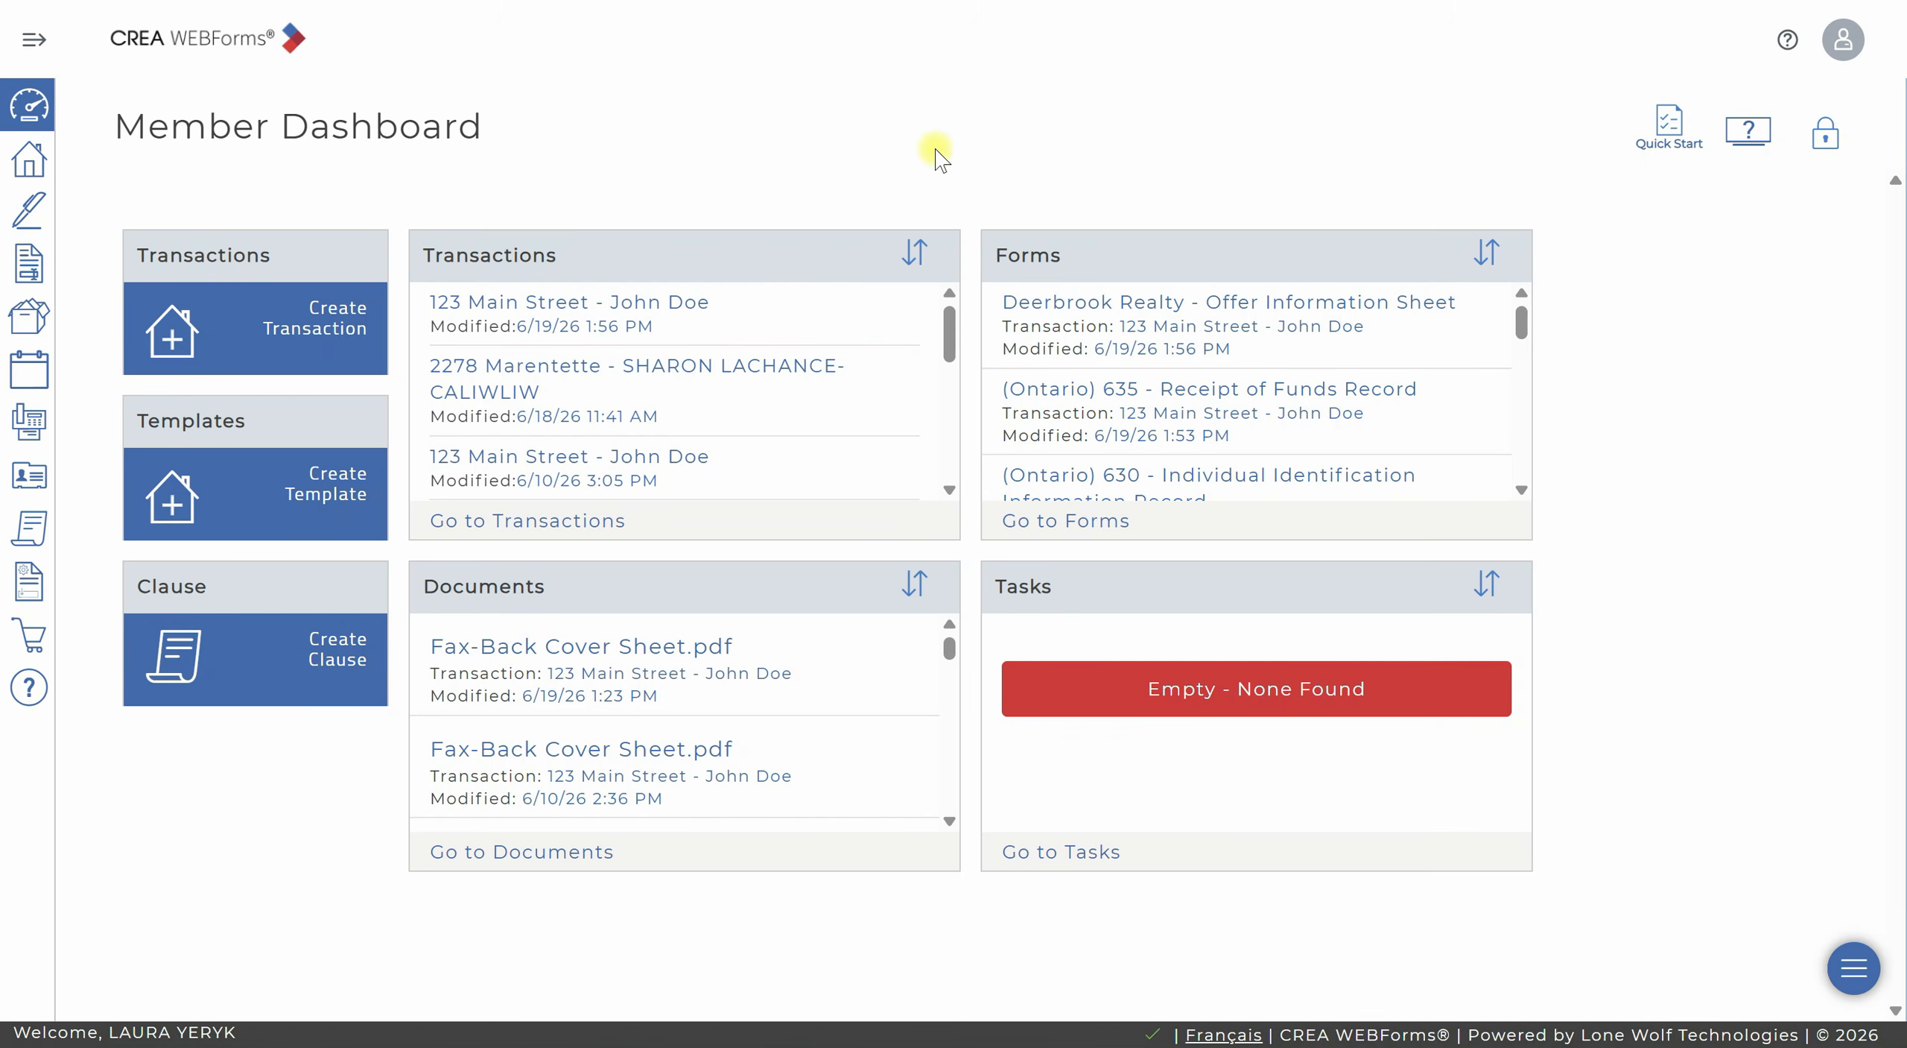
click(31, 212)
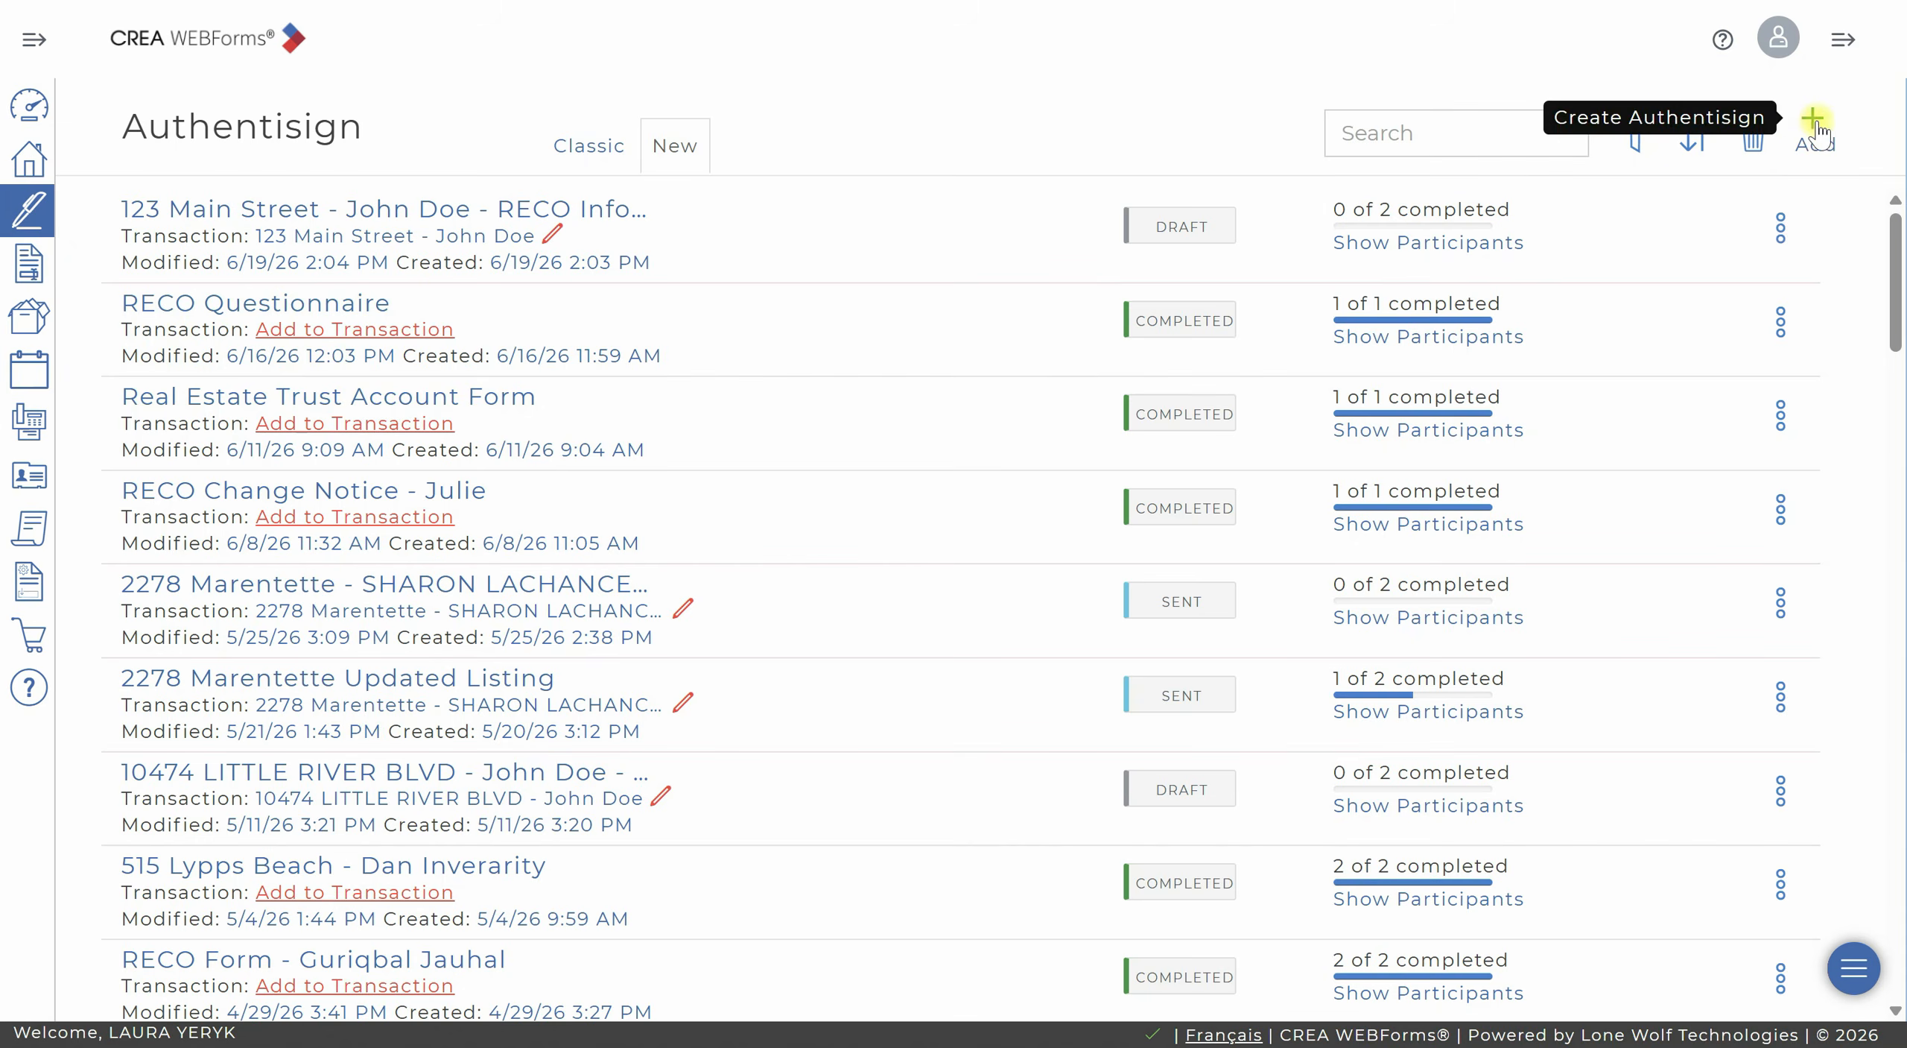
Create a new signing named "Queen Street - Counter Offer" without linking it to a transaction.
click(1815, 123)
click(987, 158)
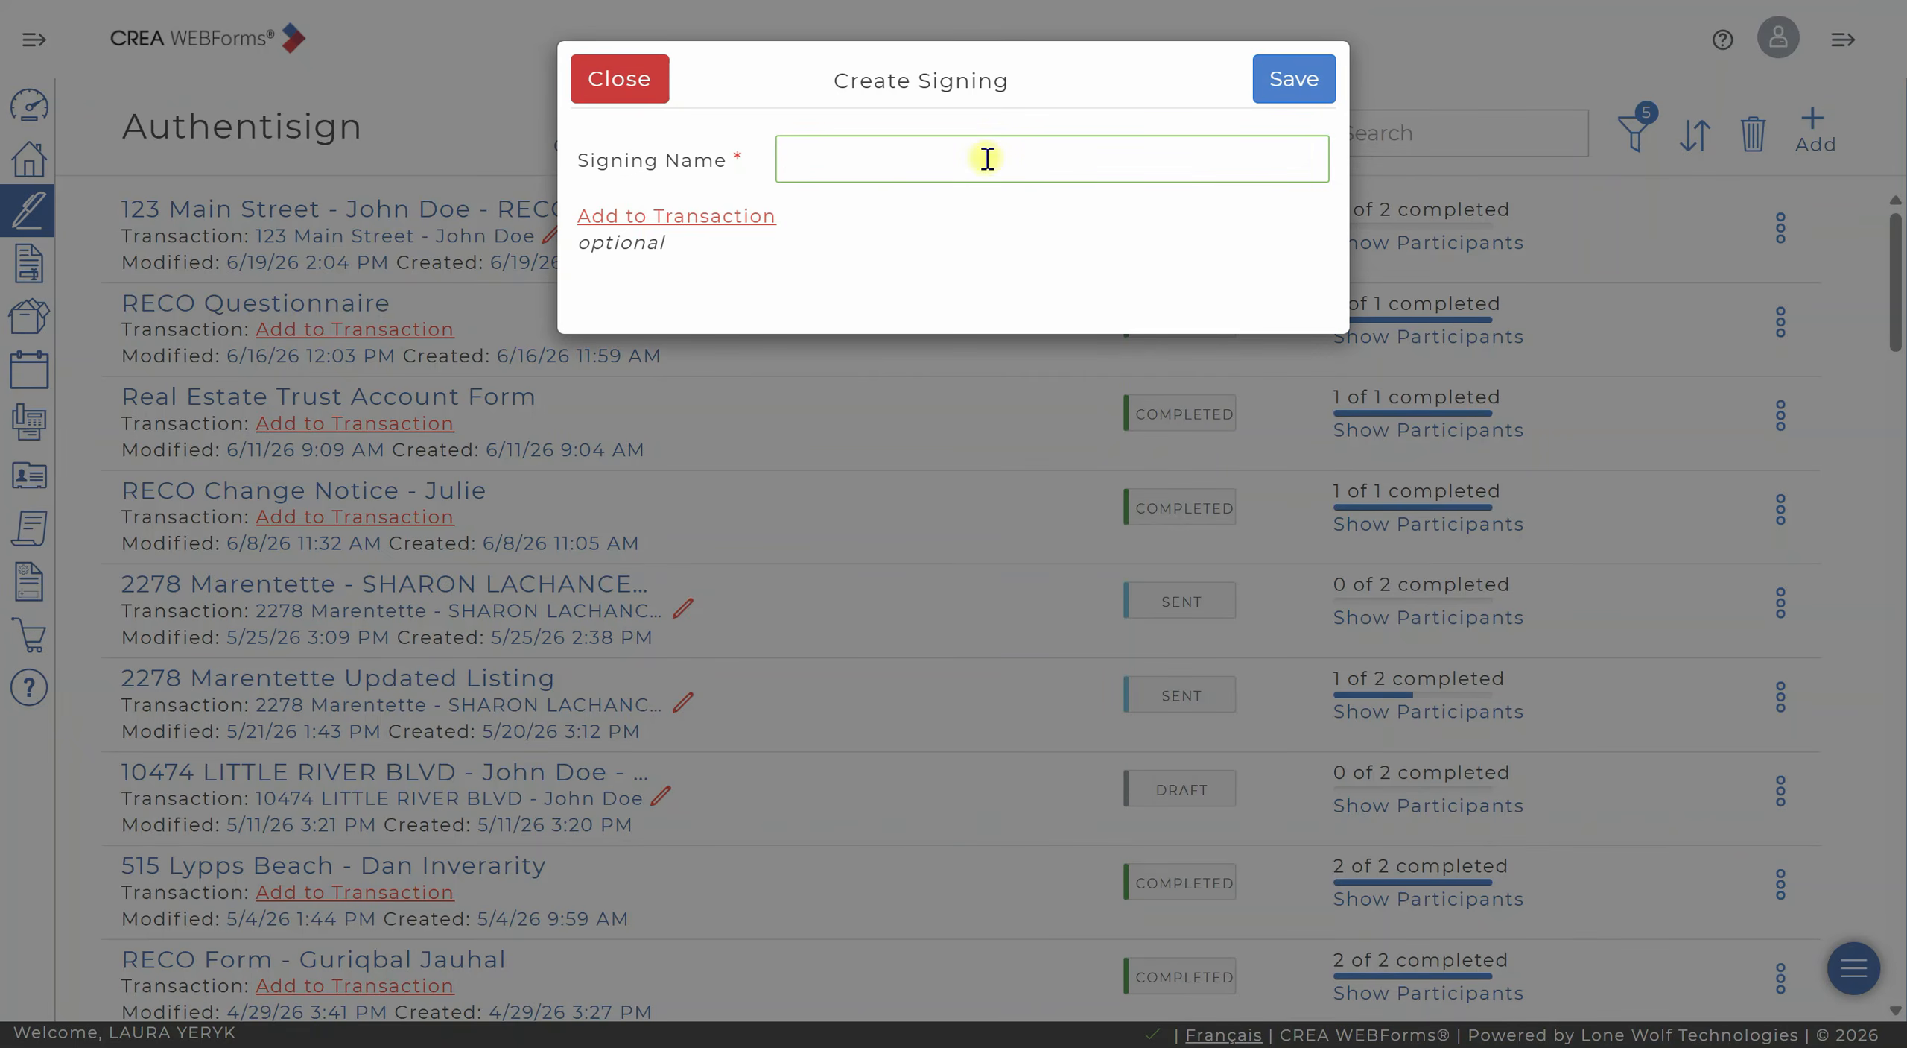
text(Queen Street - Counter Offer)
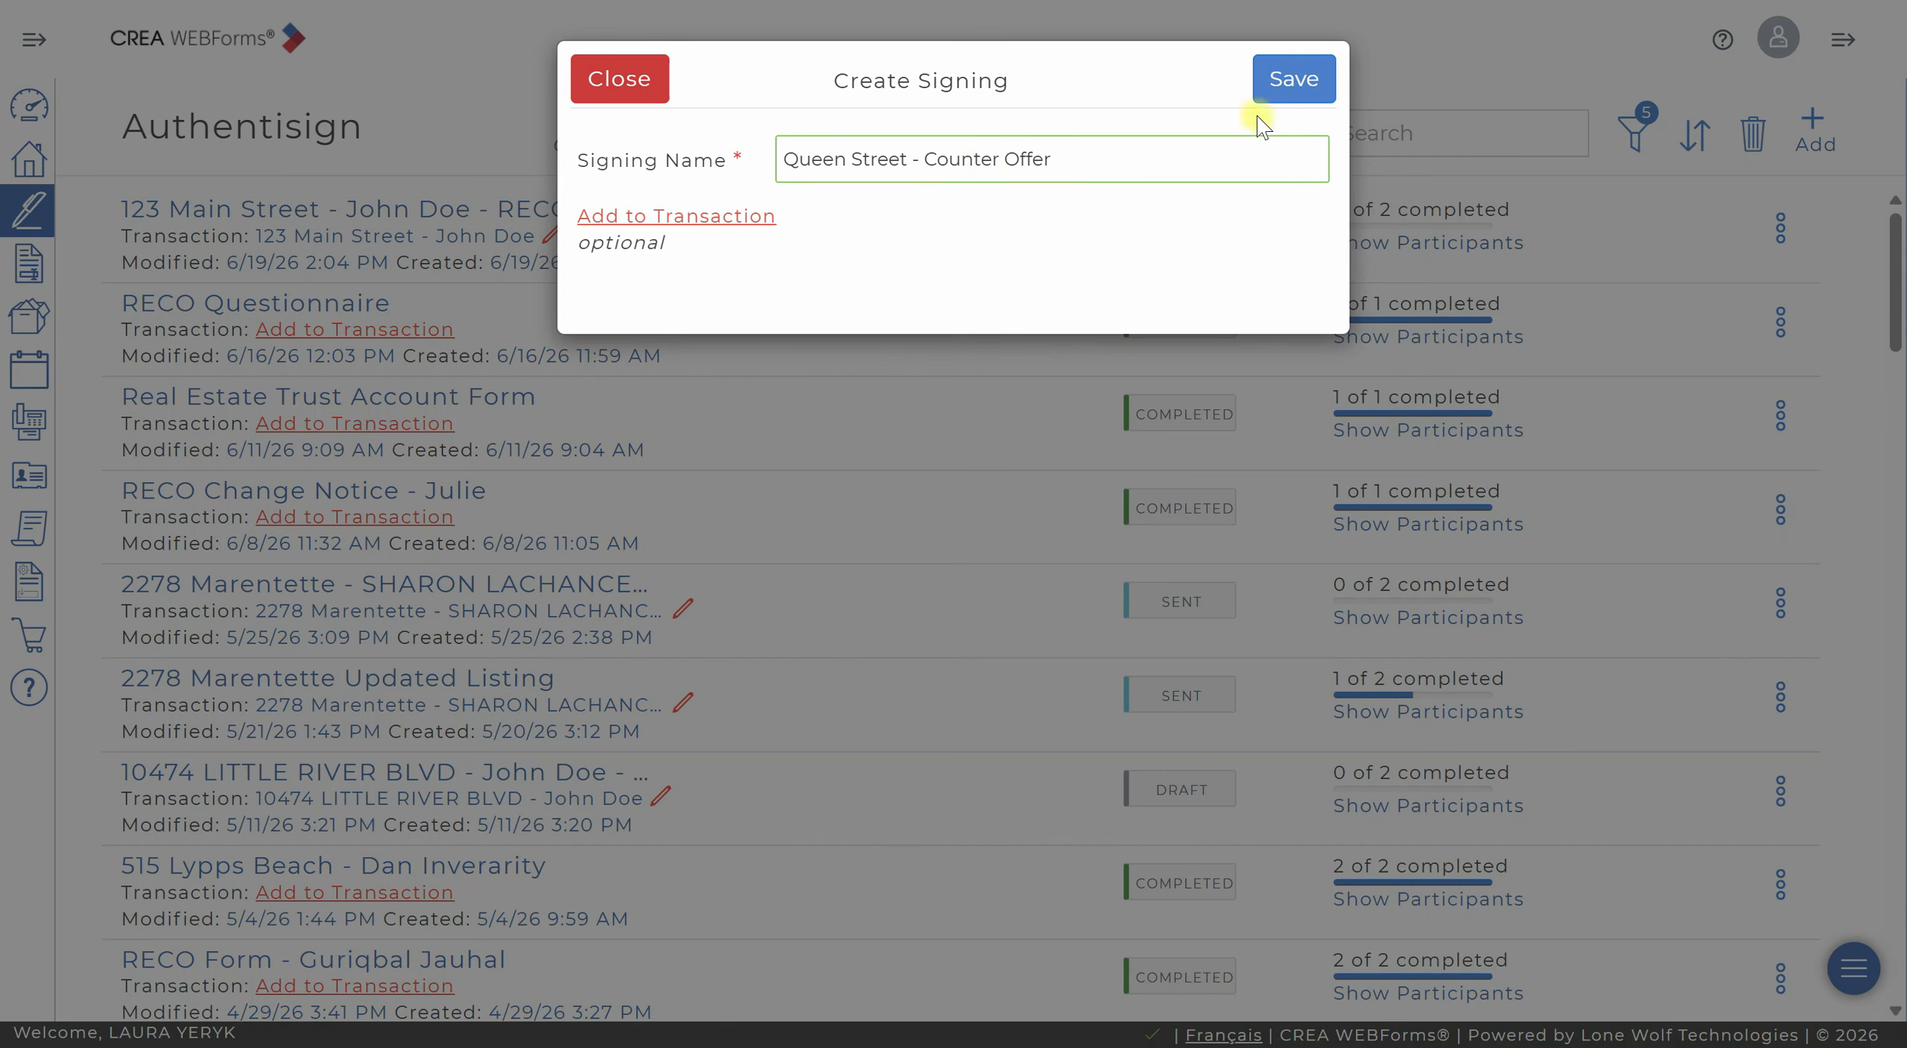
click(1318, 83)
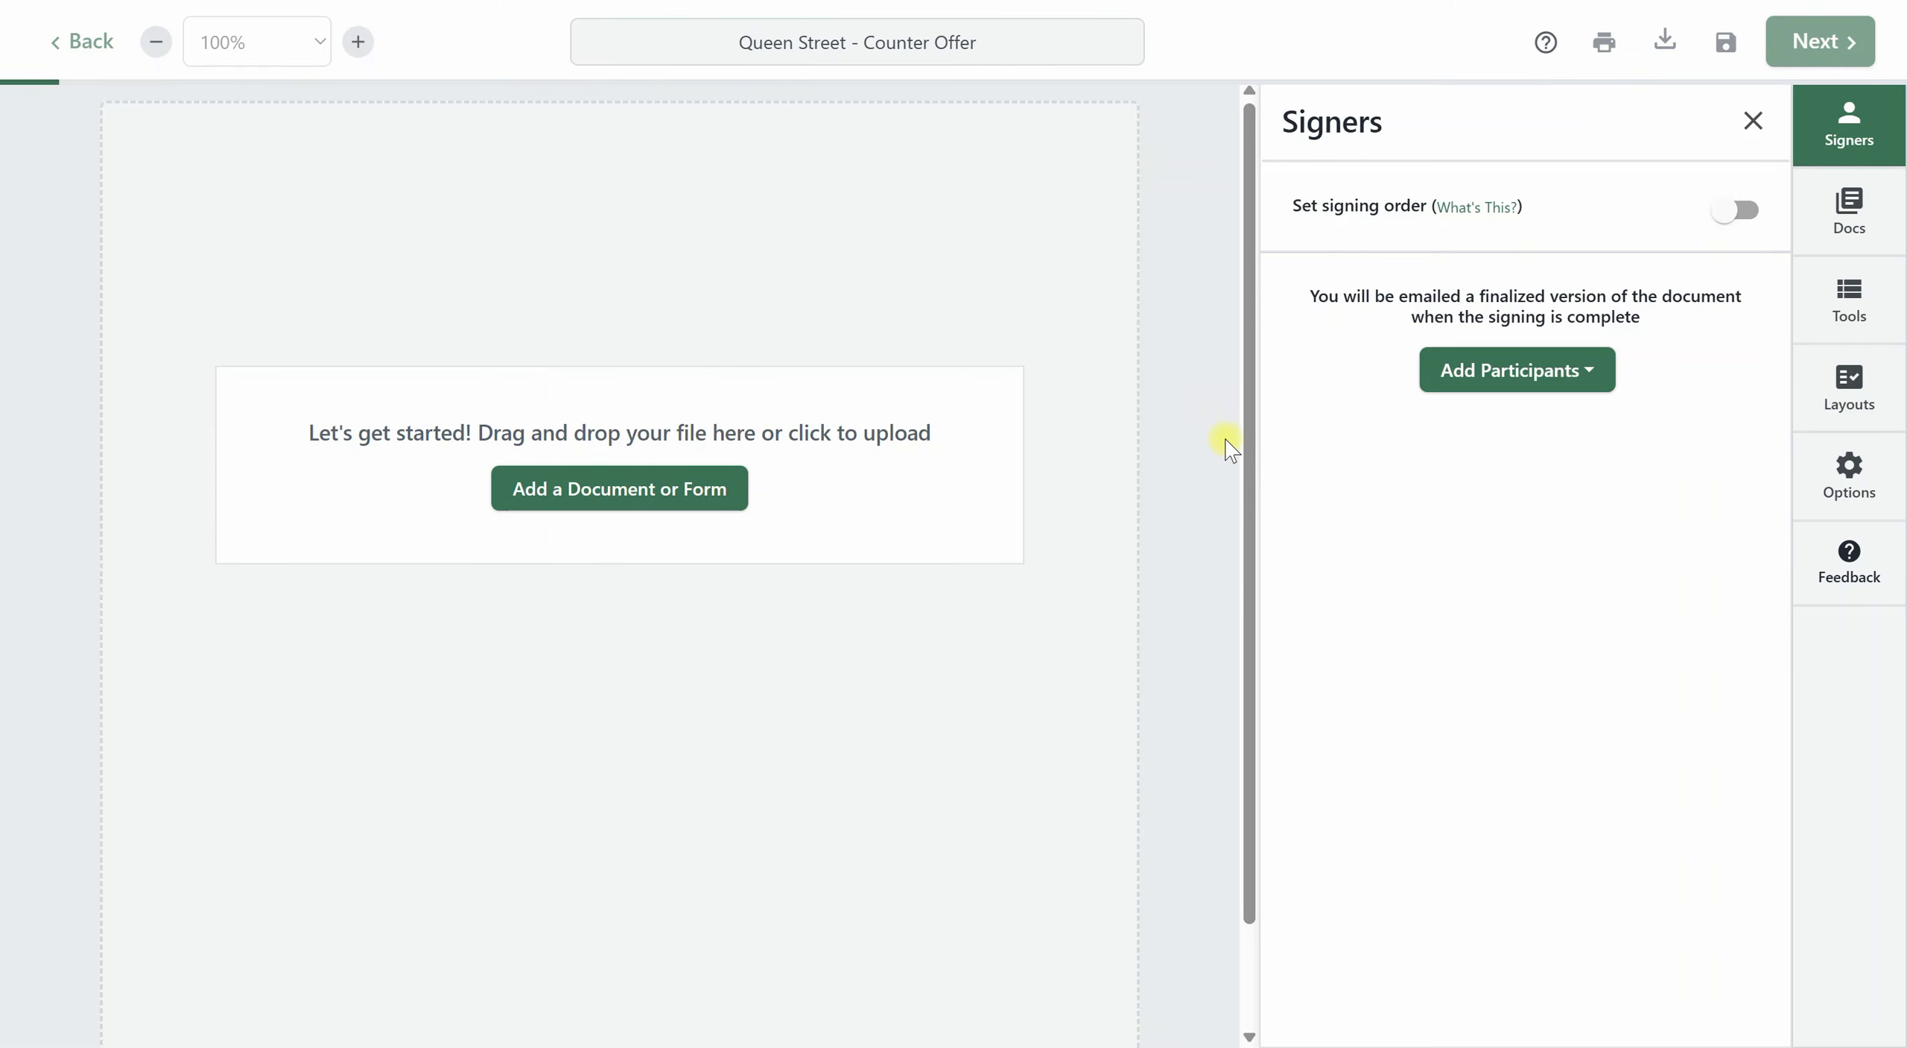
click(579, 491)
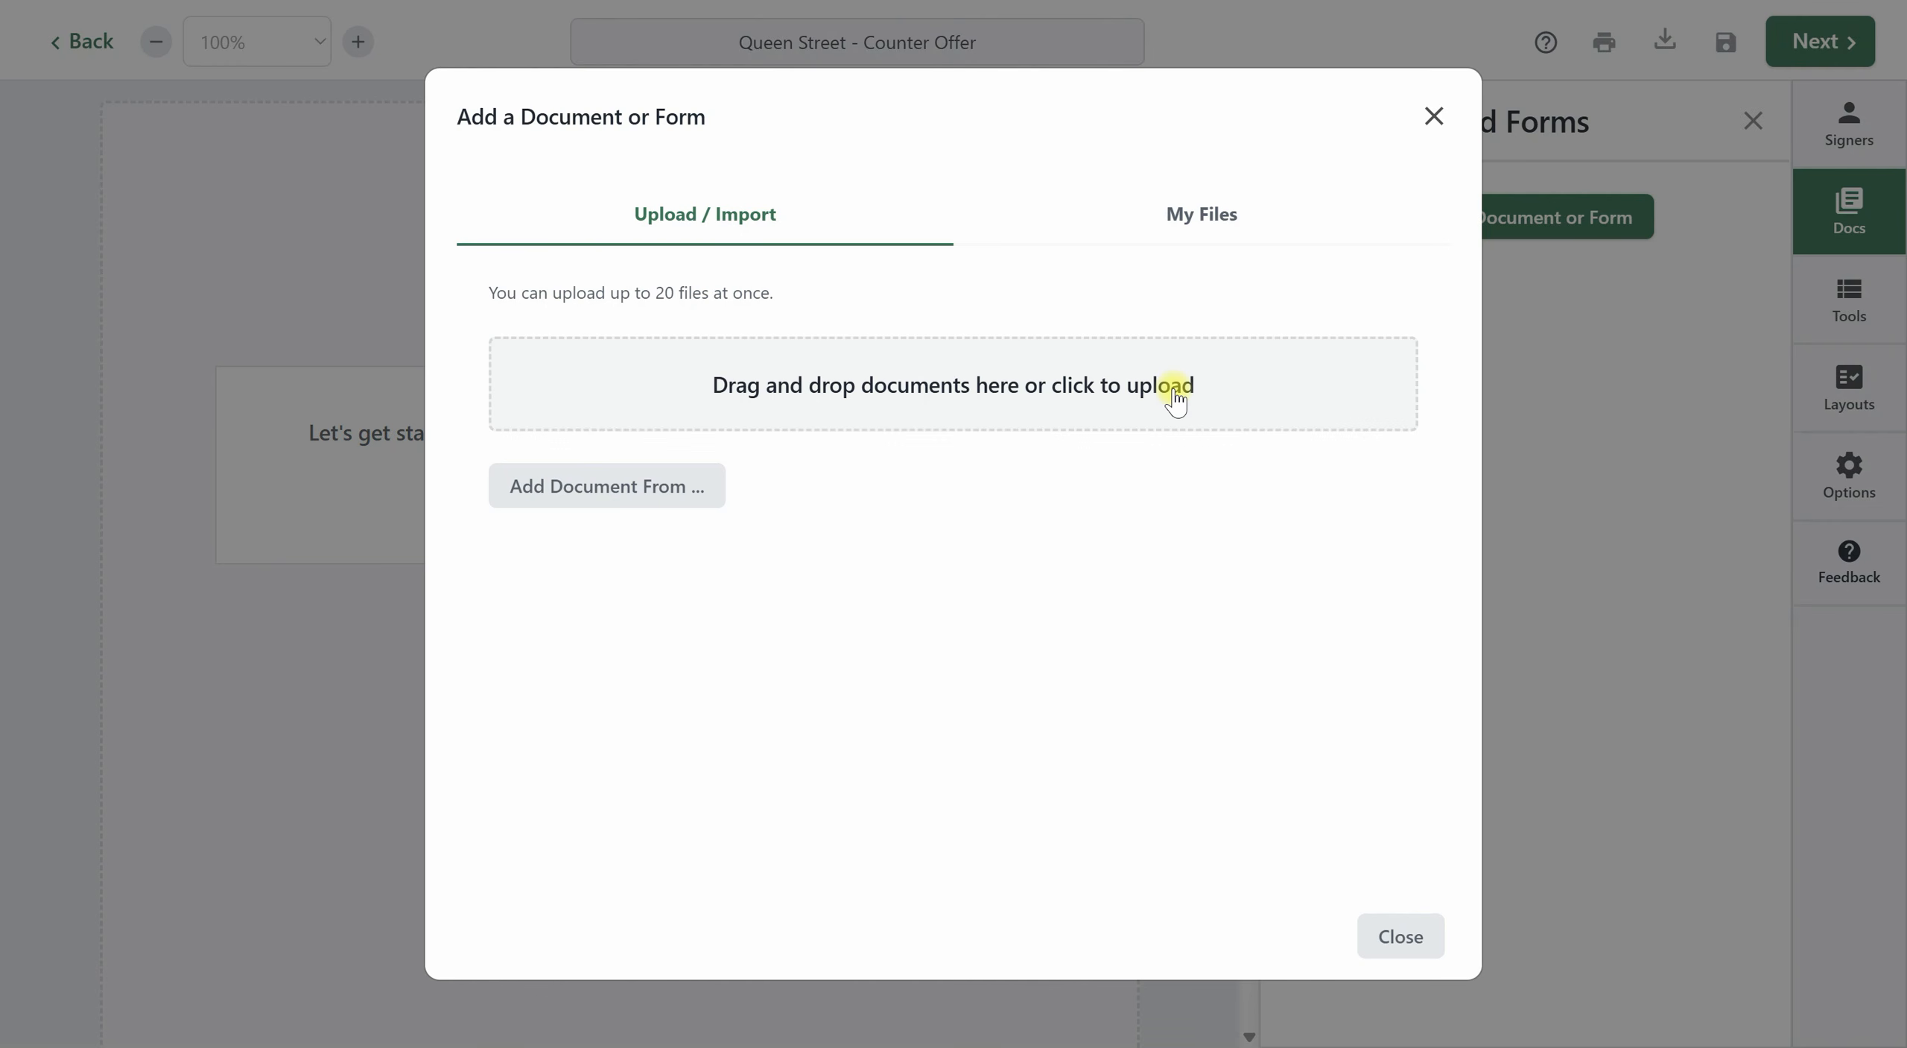
click(1775, 32)
click(1400, 937)
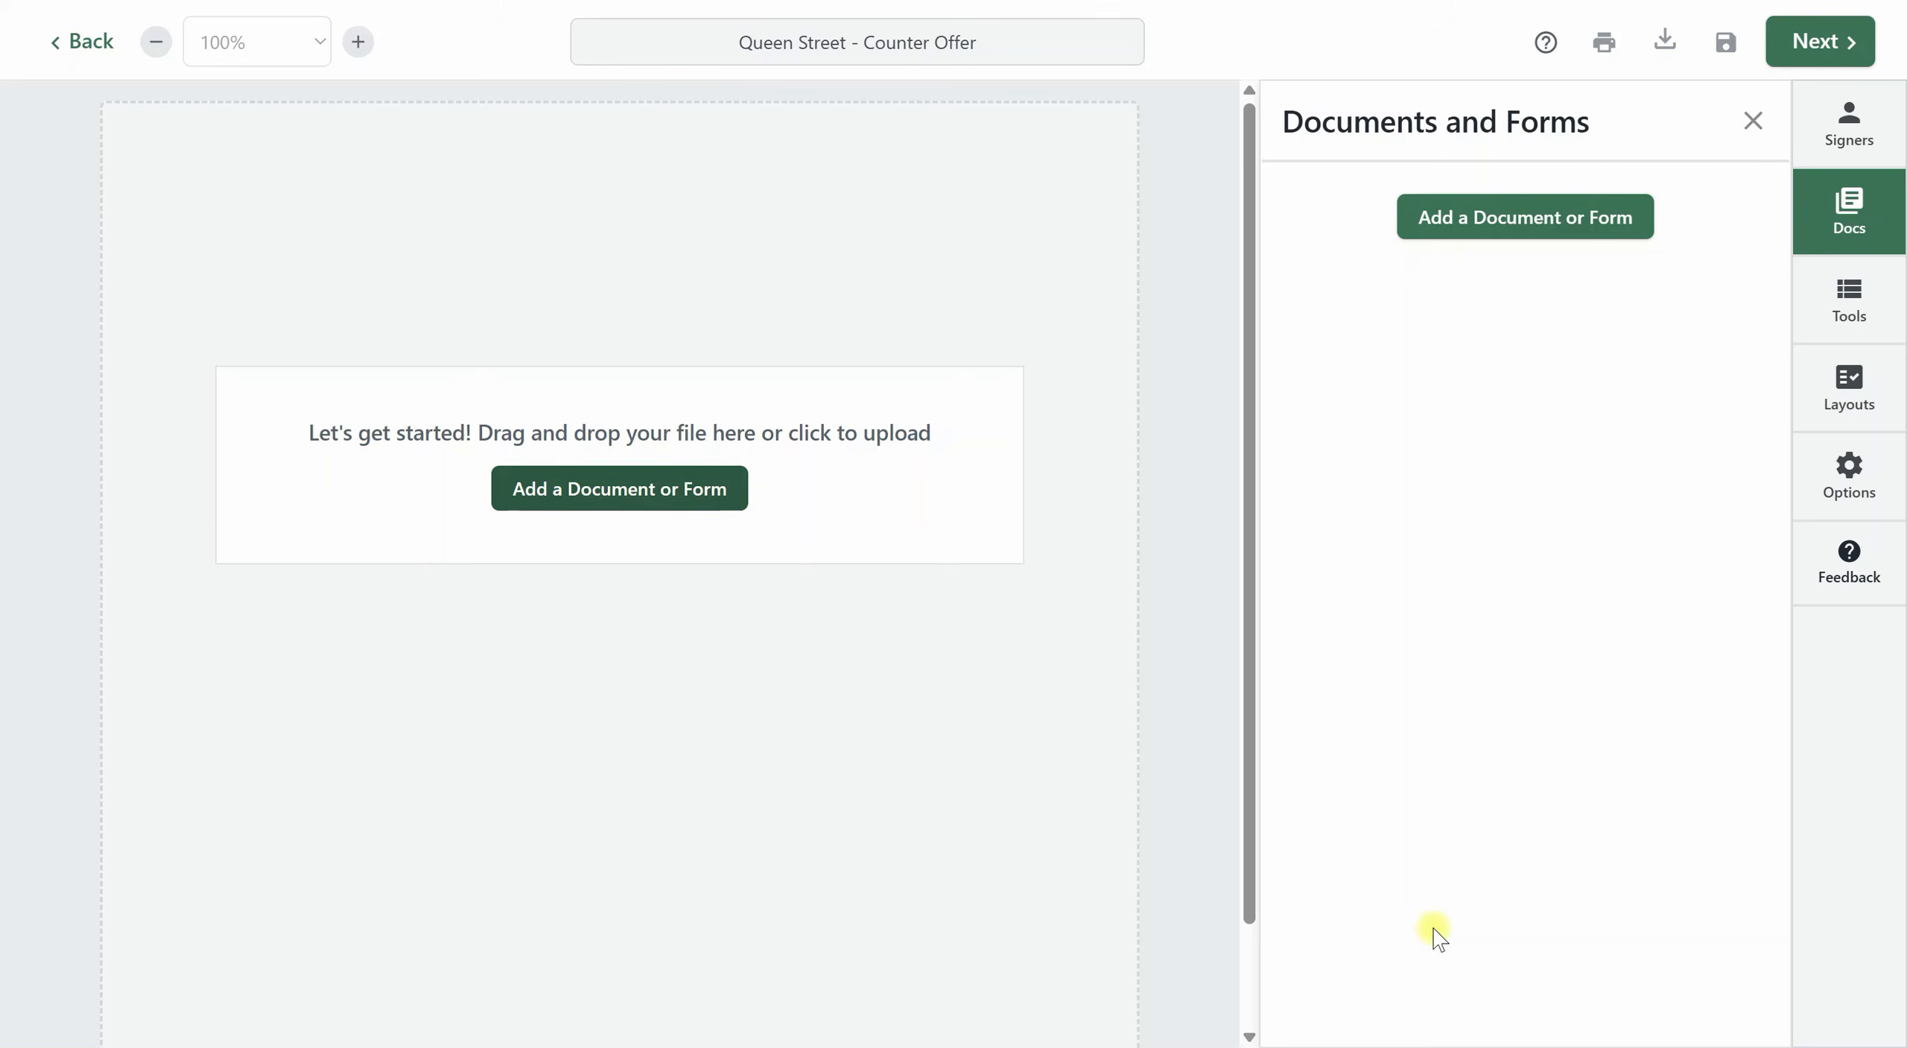
Save the Queen Street - Counter Offer signing, leave it for the signings list and reopen it from there.
click(1727, 45)
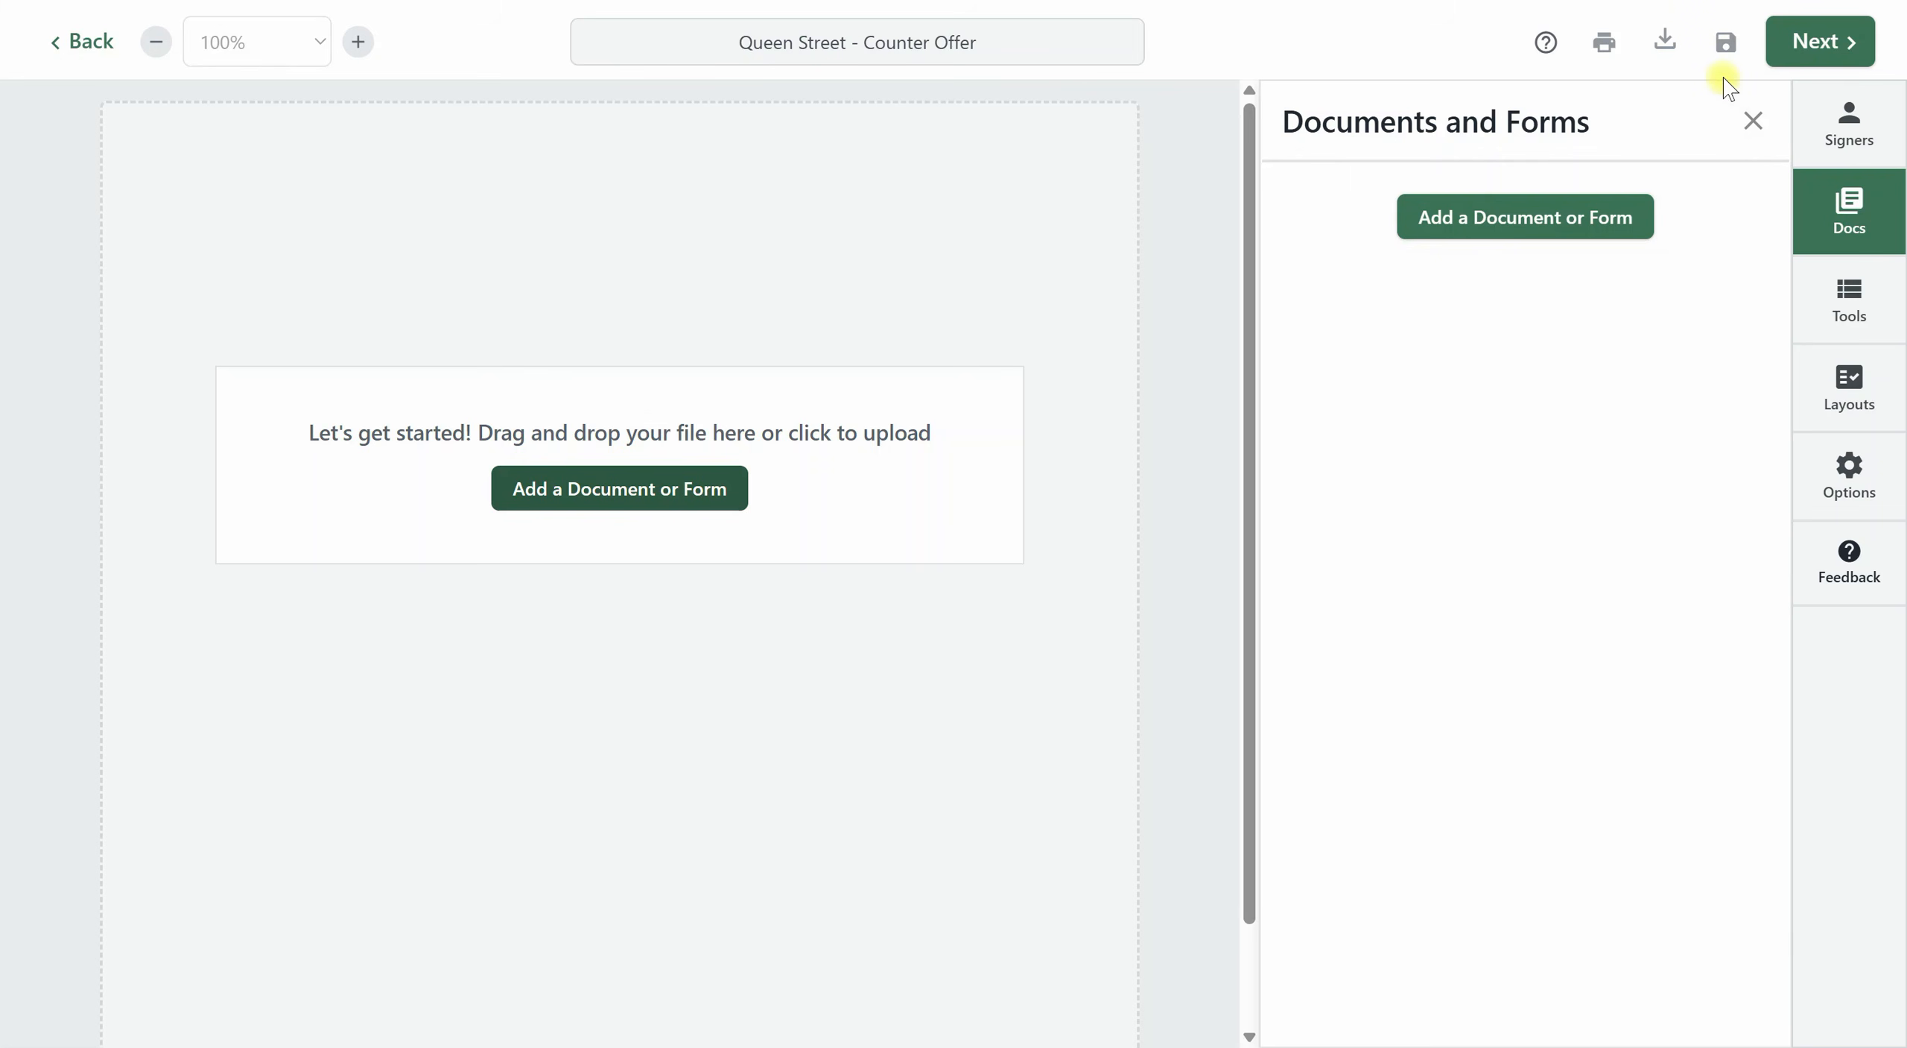
click(71, 45)
click(75, 154)
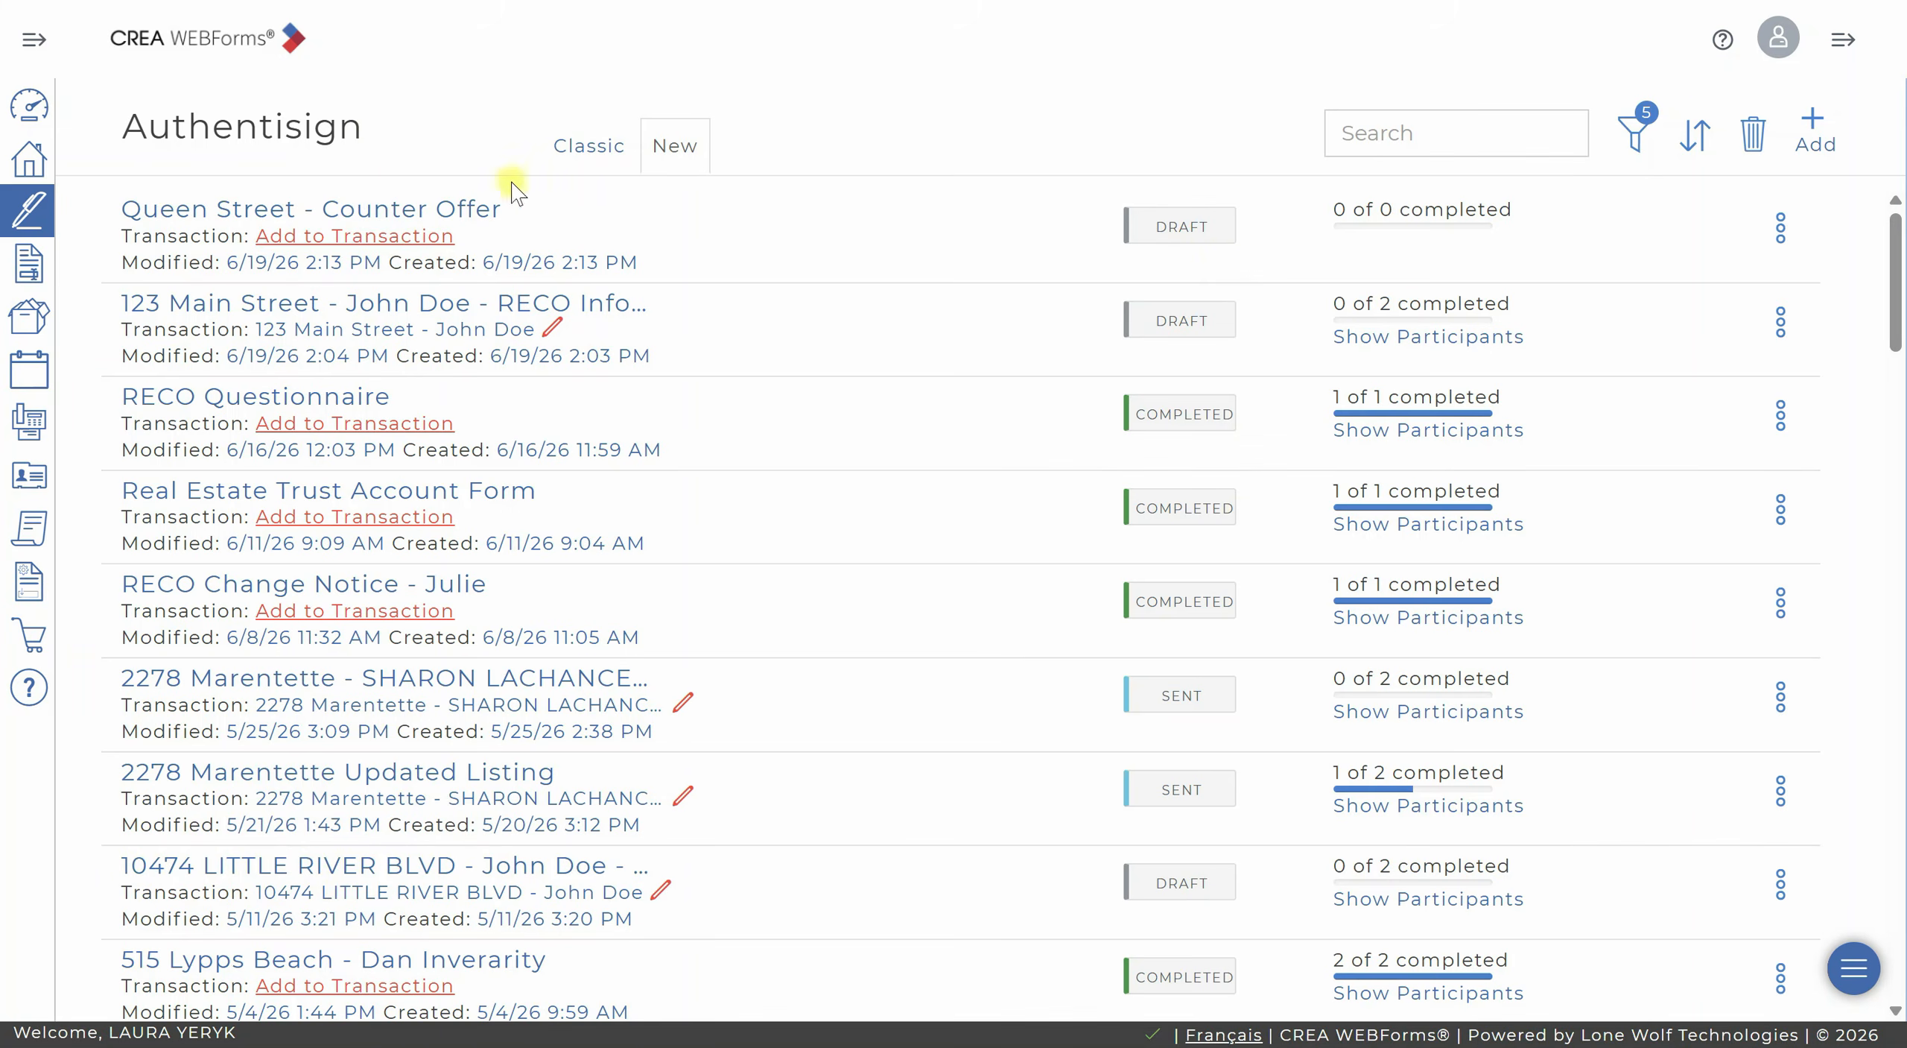
click(406, 208)
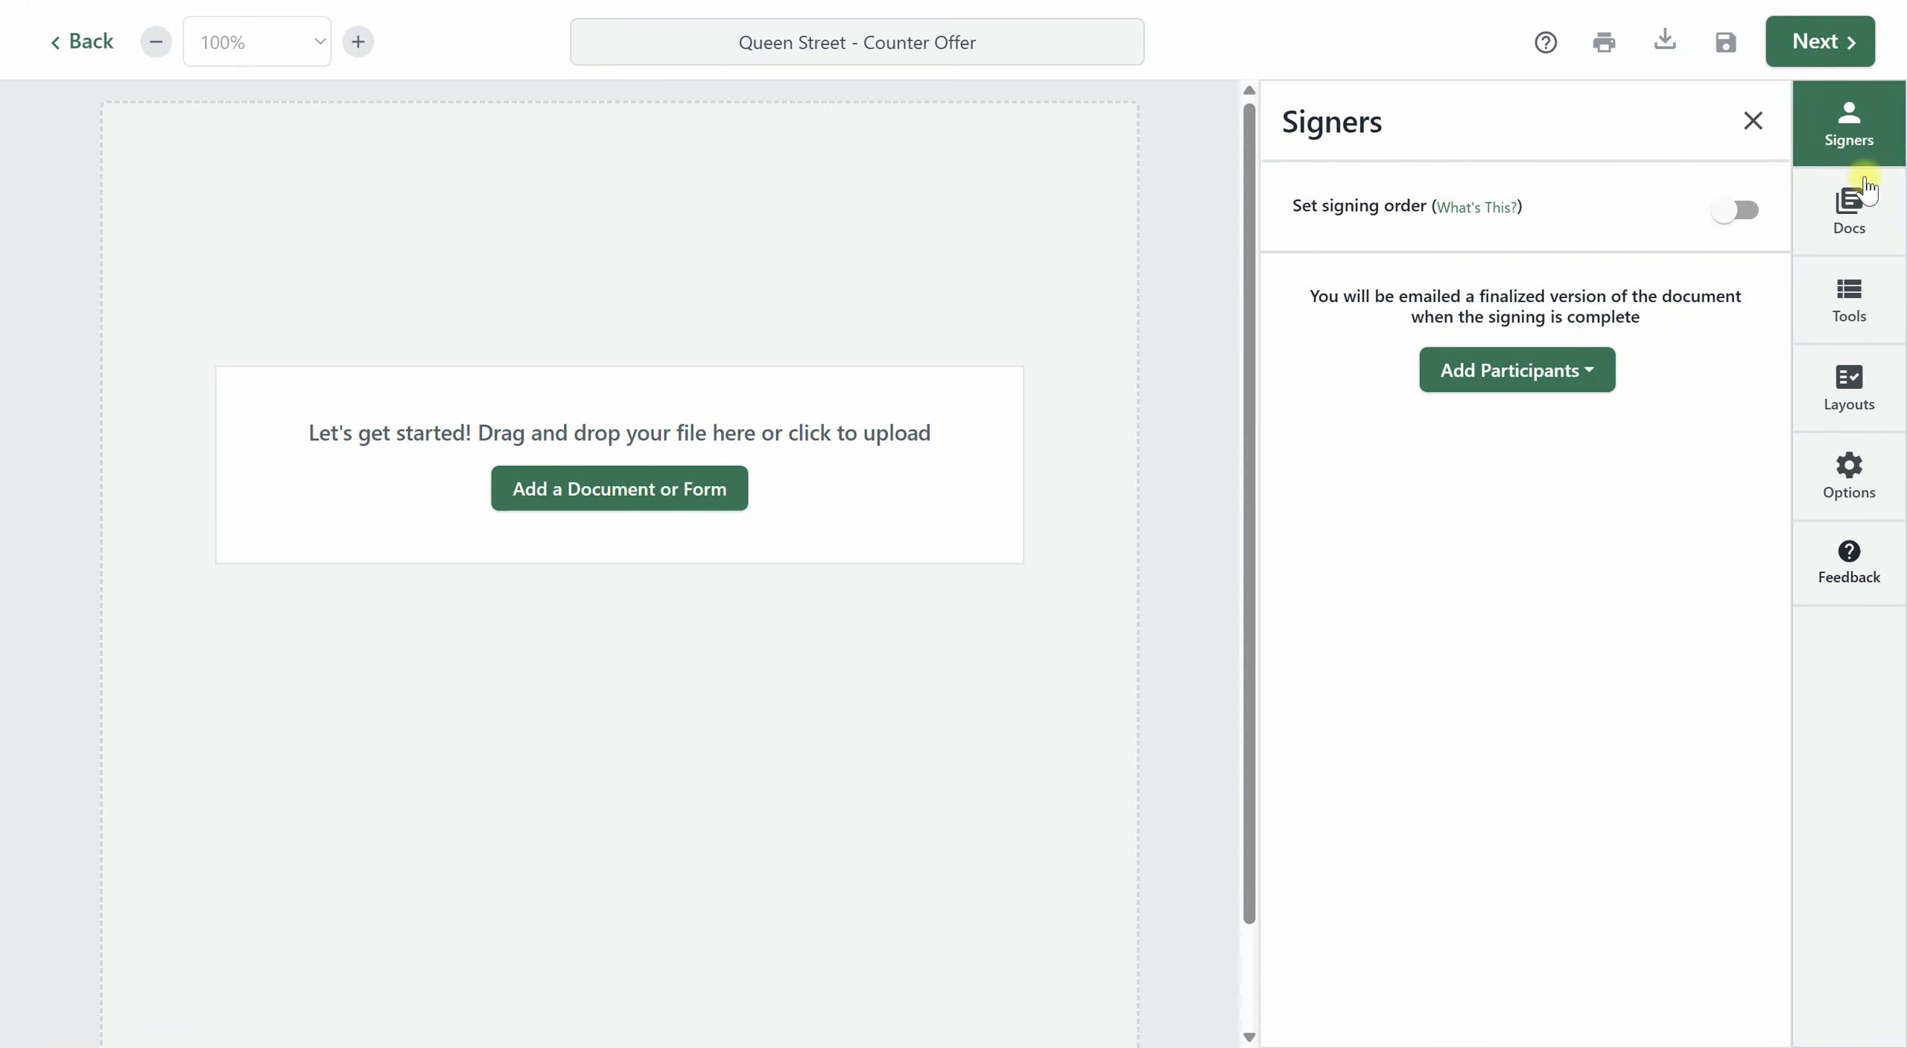
click(1881, 224)
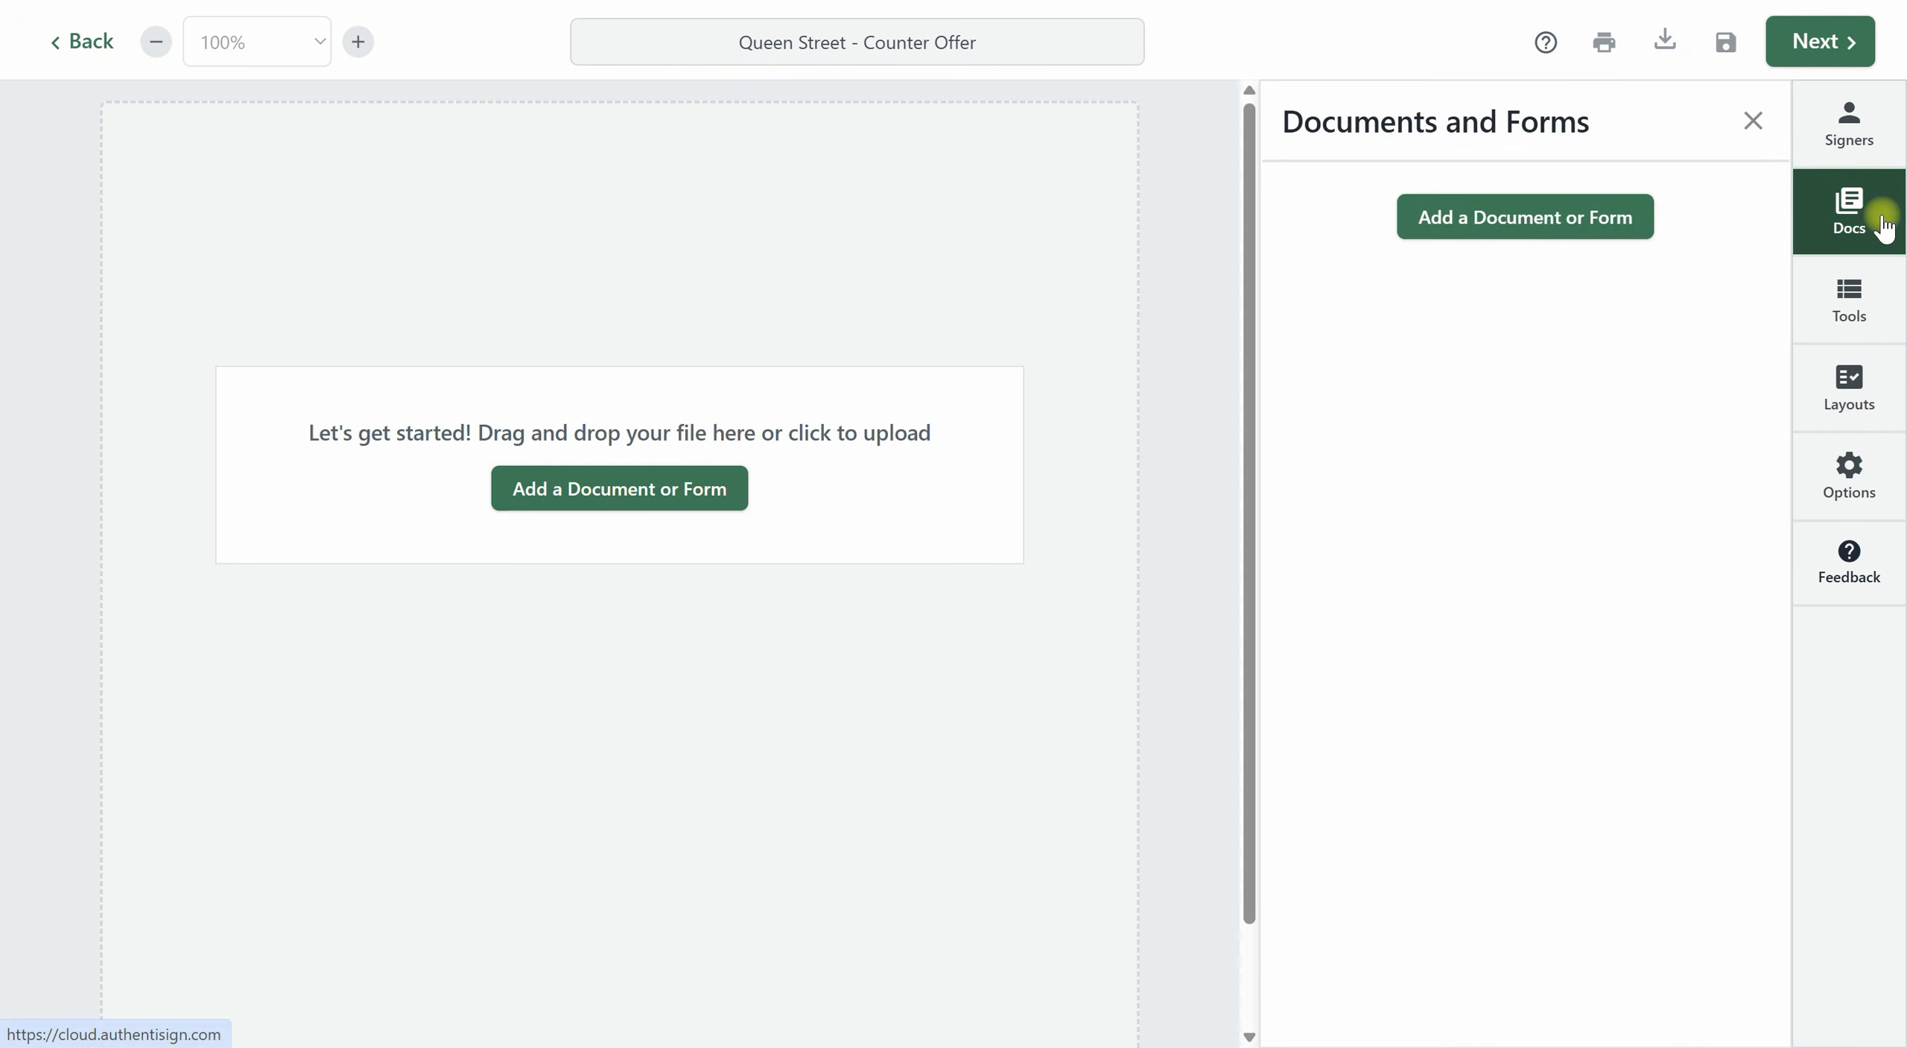
click(1524, 220)
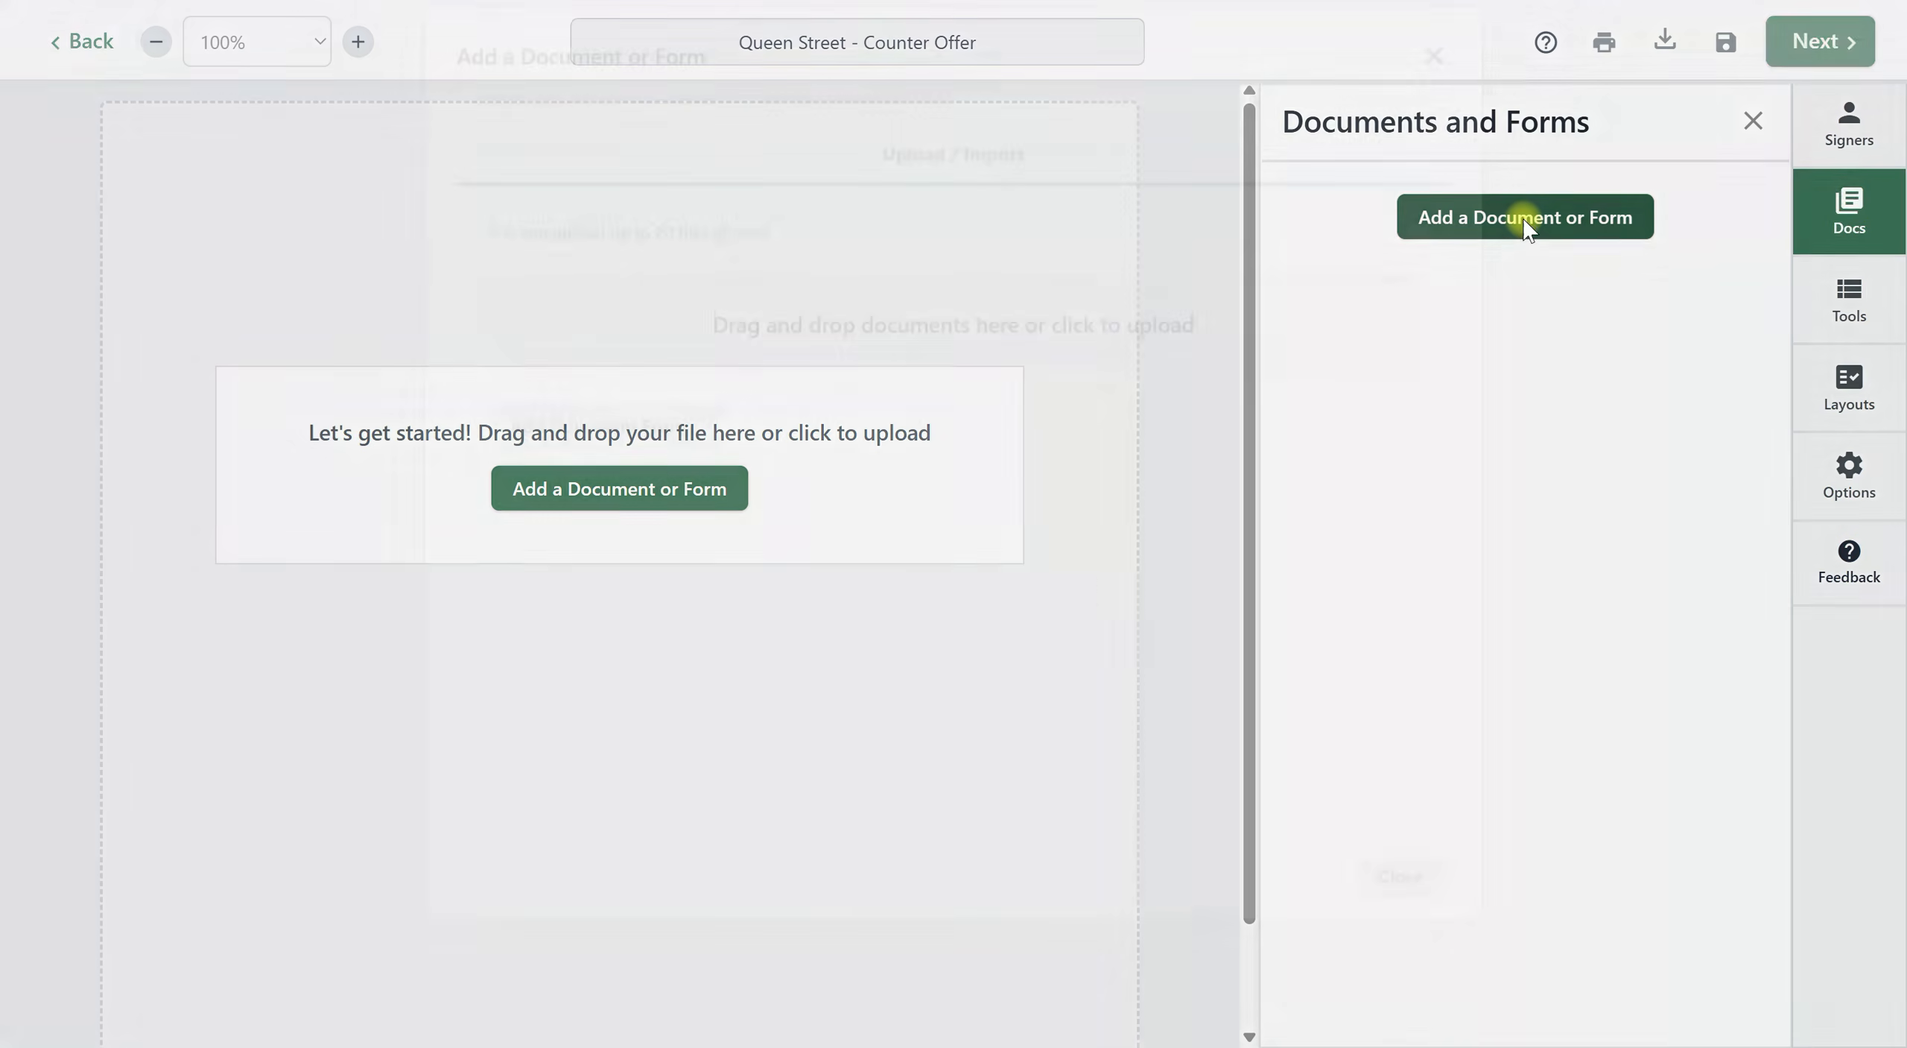
click(1435, 120)
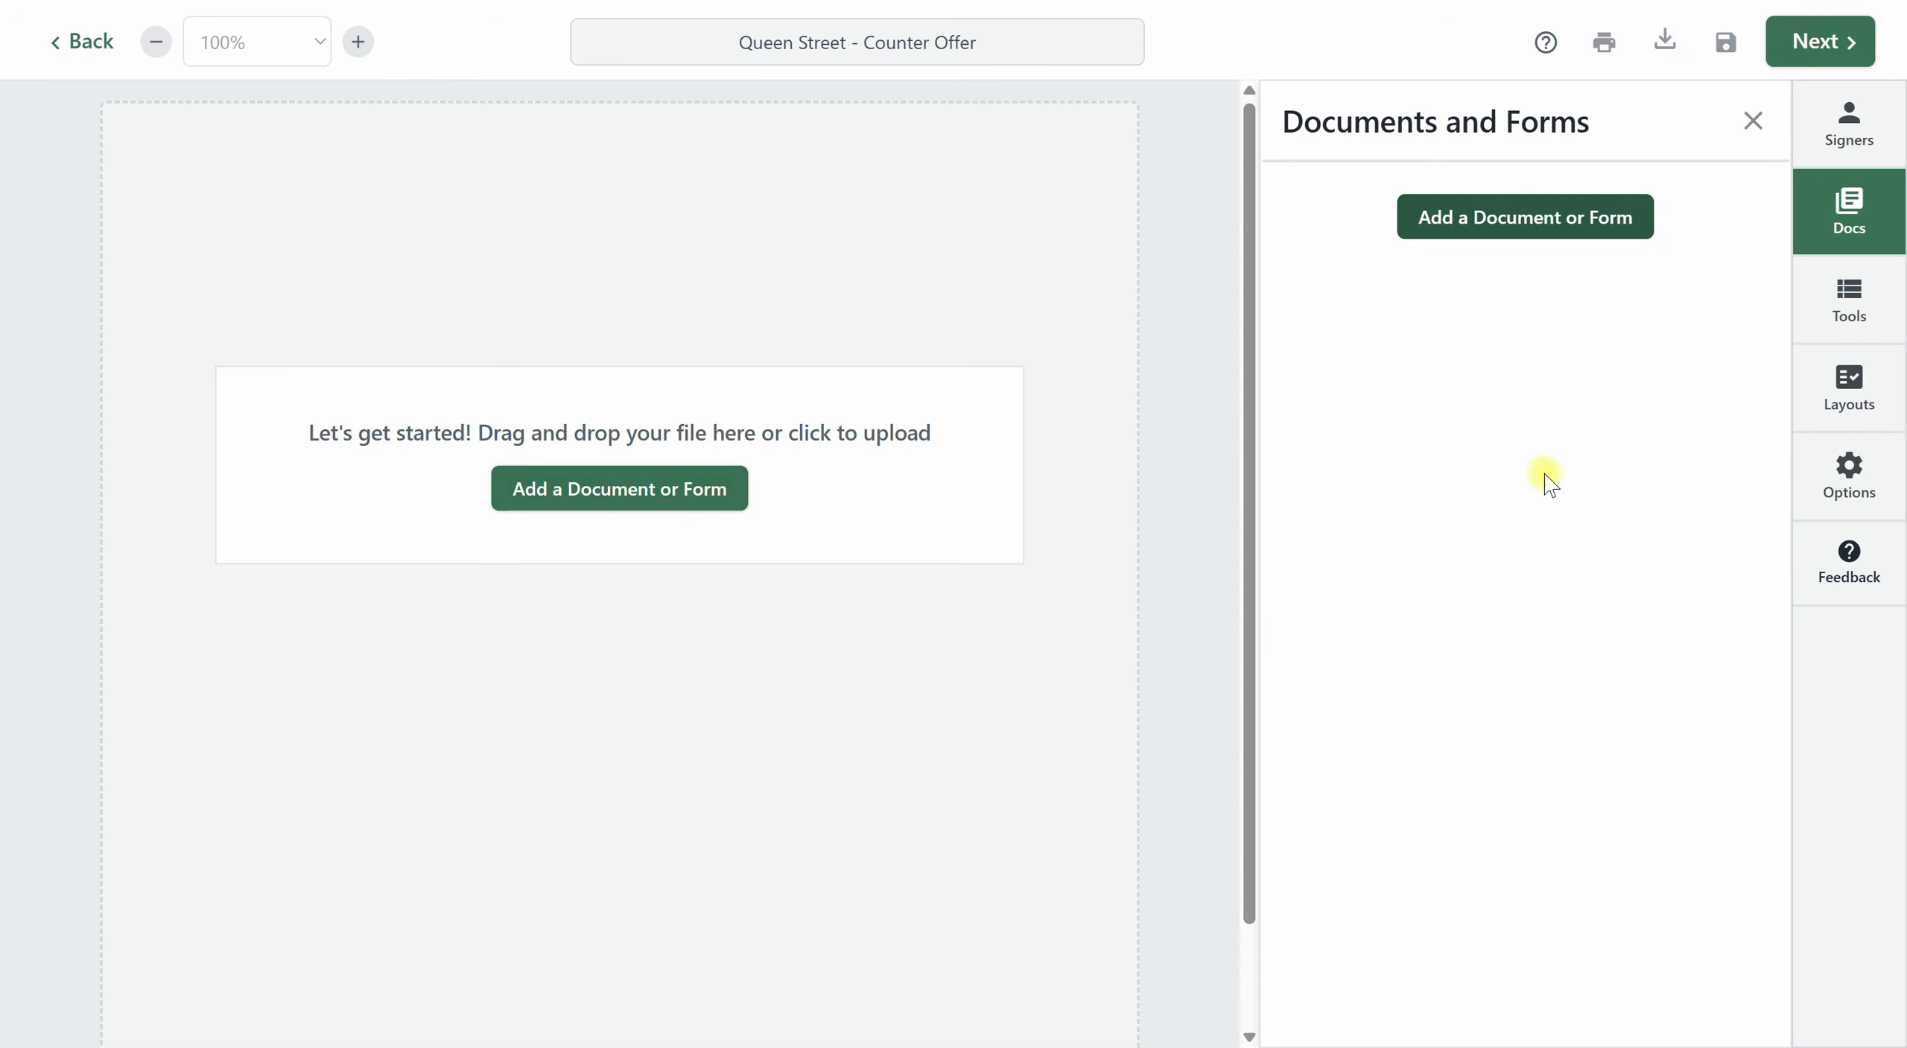
Try to add a text box markup to the signing before it contains a document.
click(1850, 298)
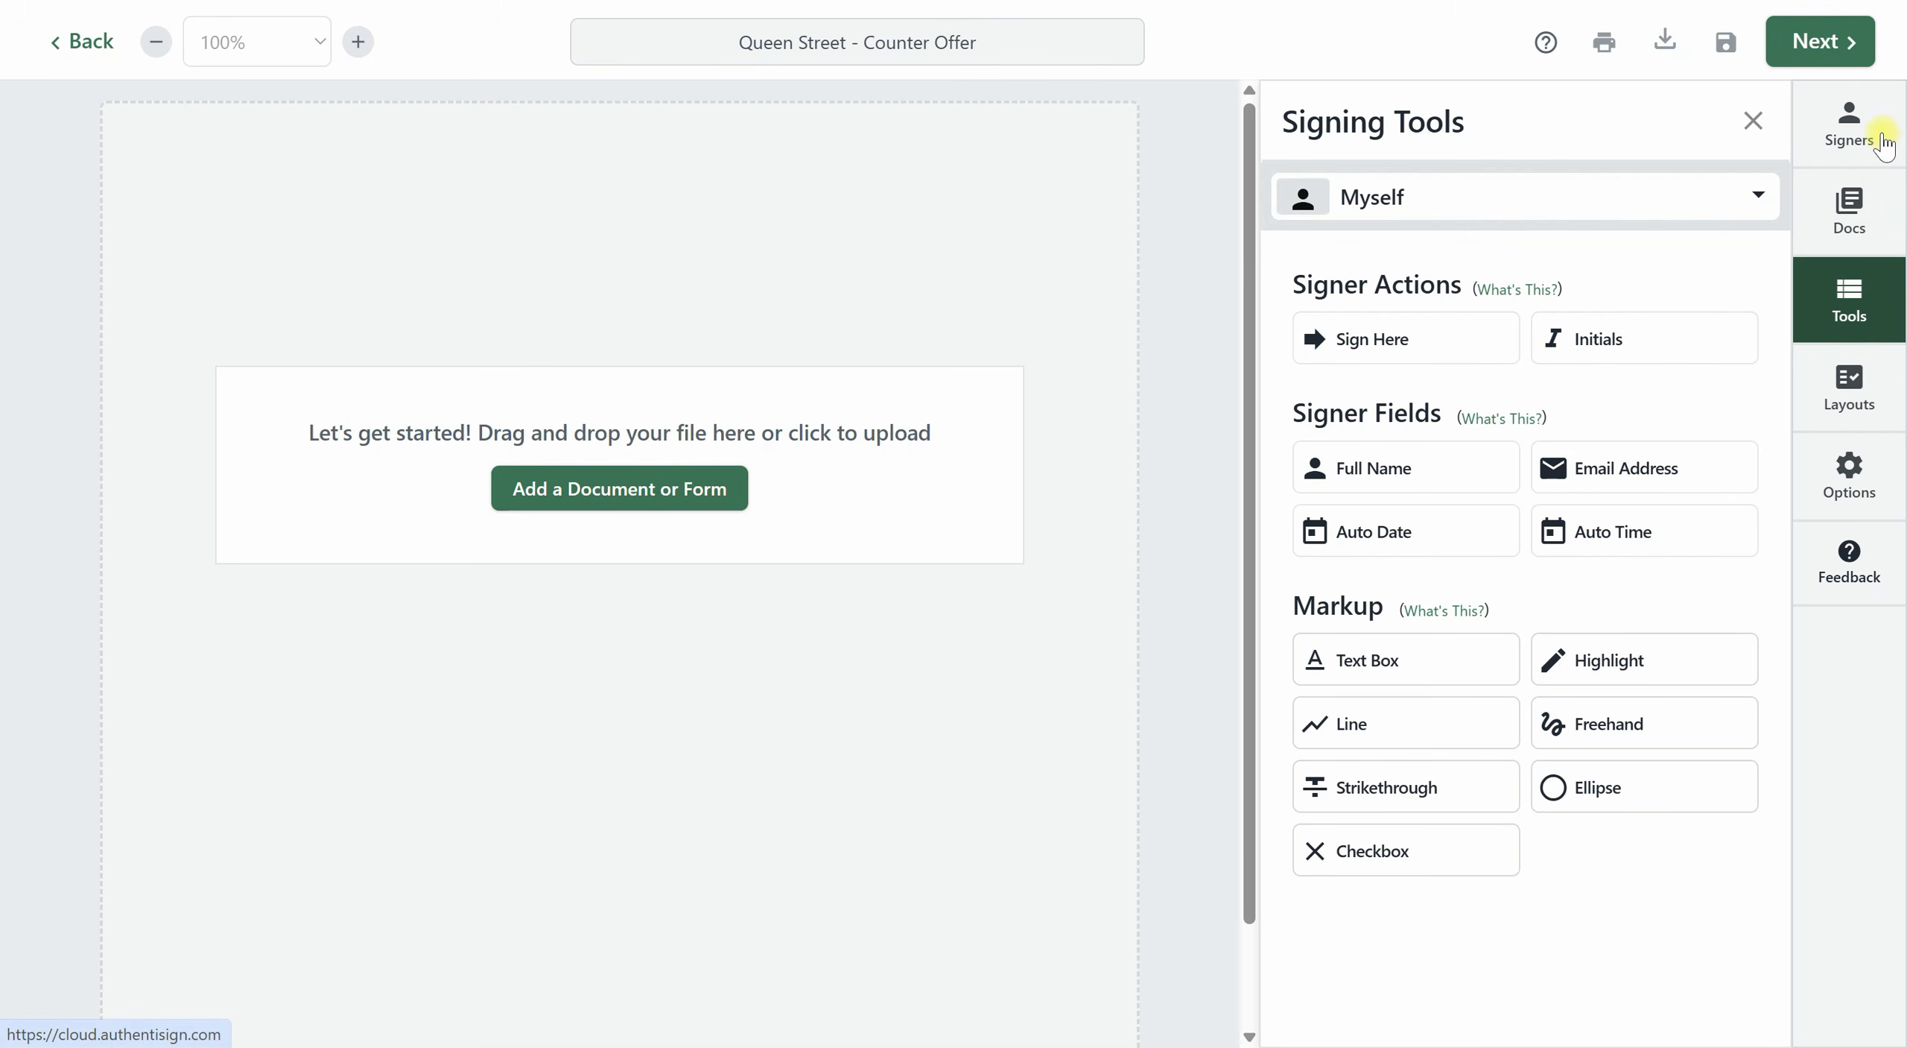
click(1367, 665)
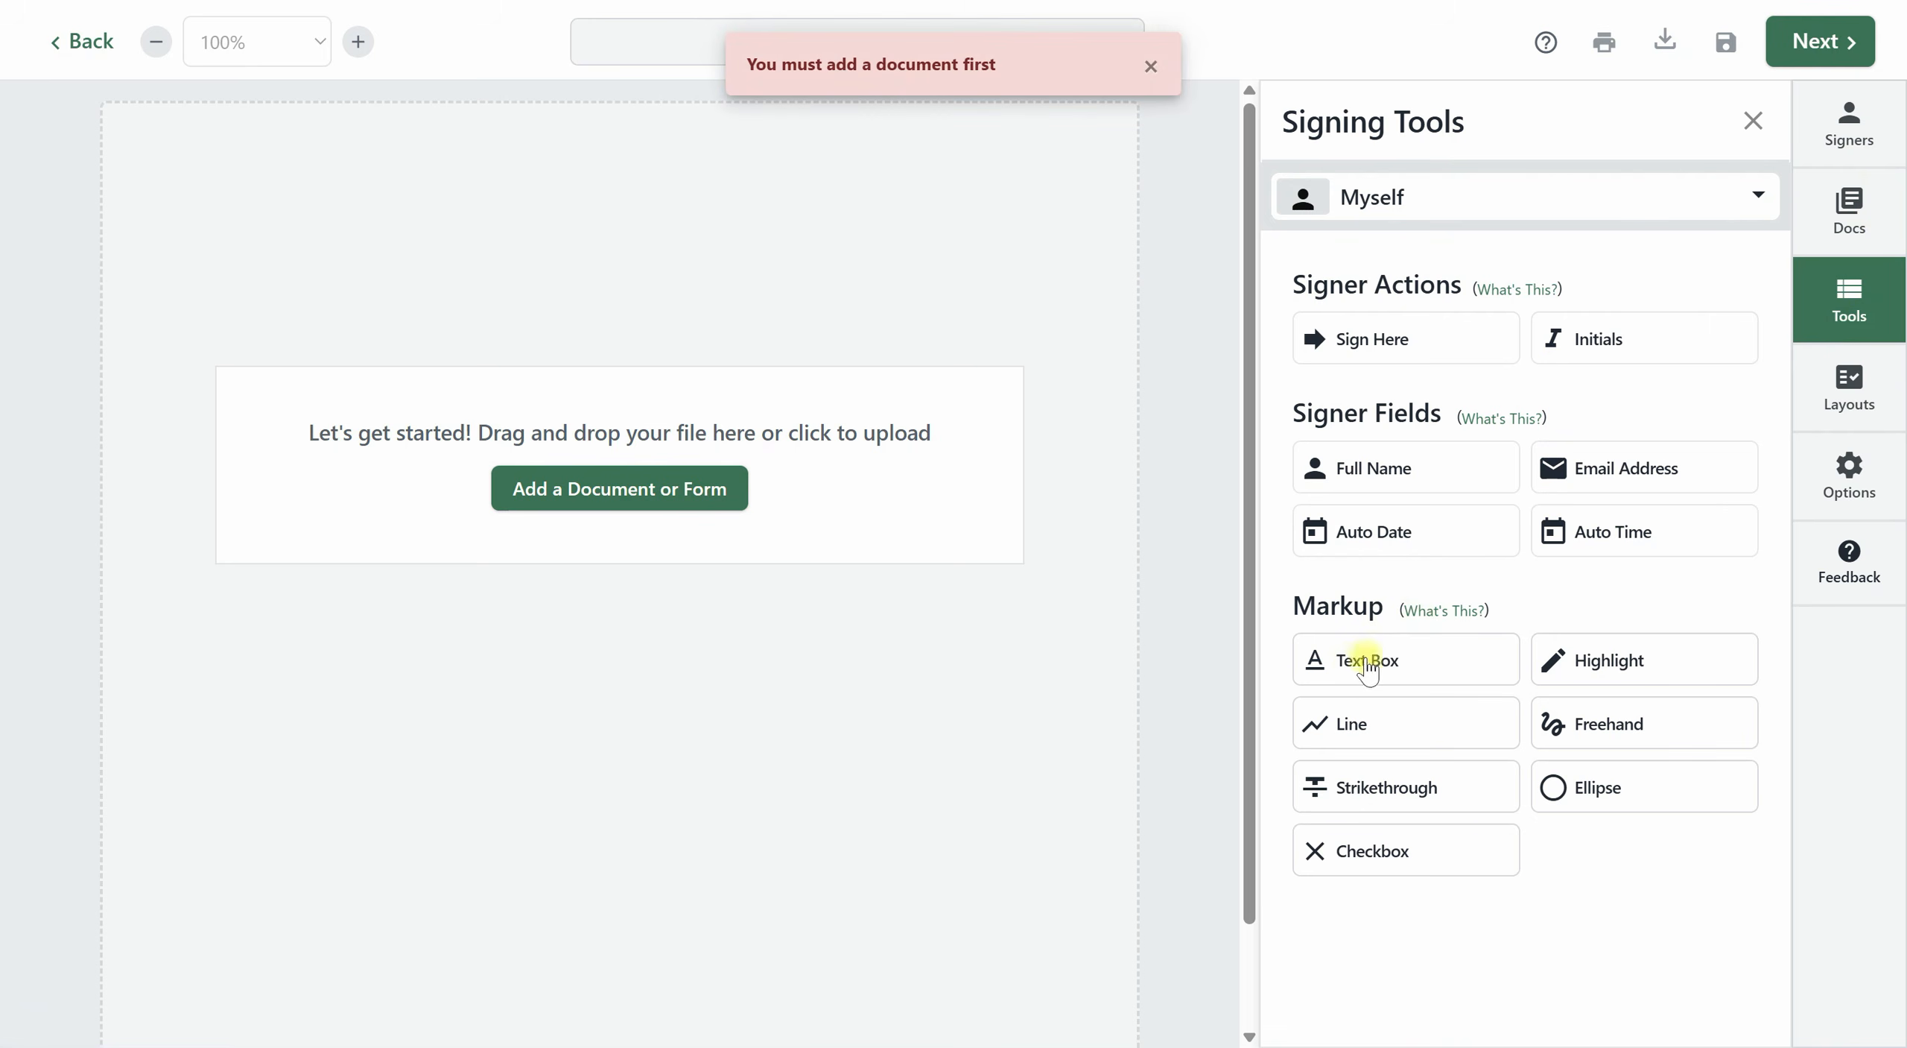
click(1151, 66)
Upload the Gmail Google Play Order Receipt PDF from the computer's Documents folder into the signing.
click(602, 493)
click(723, 383)
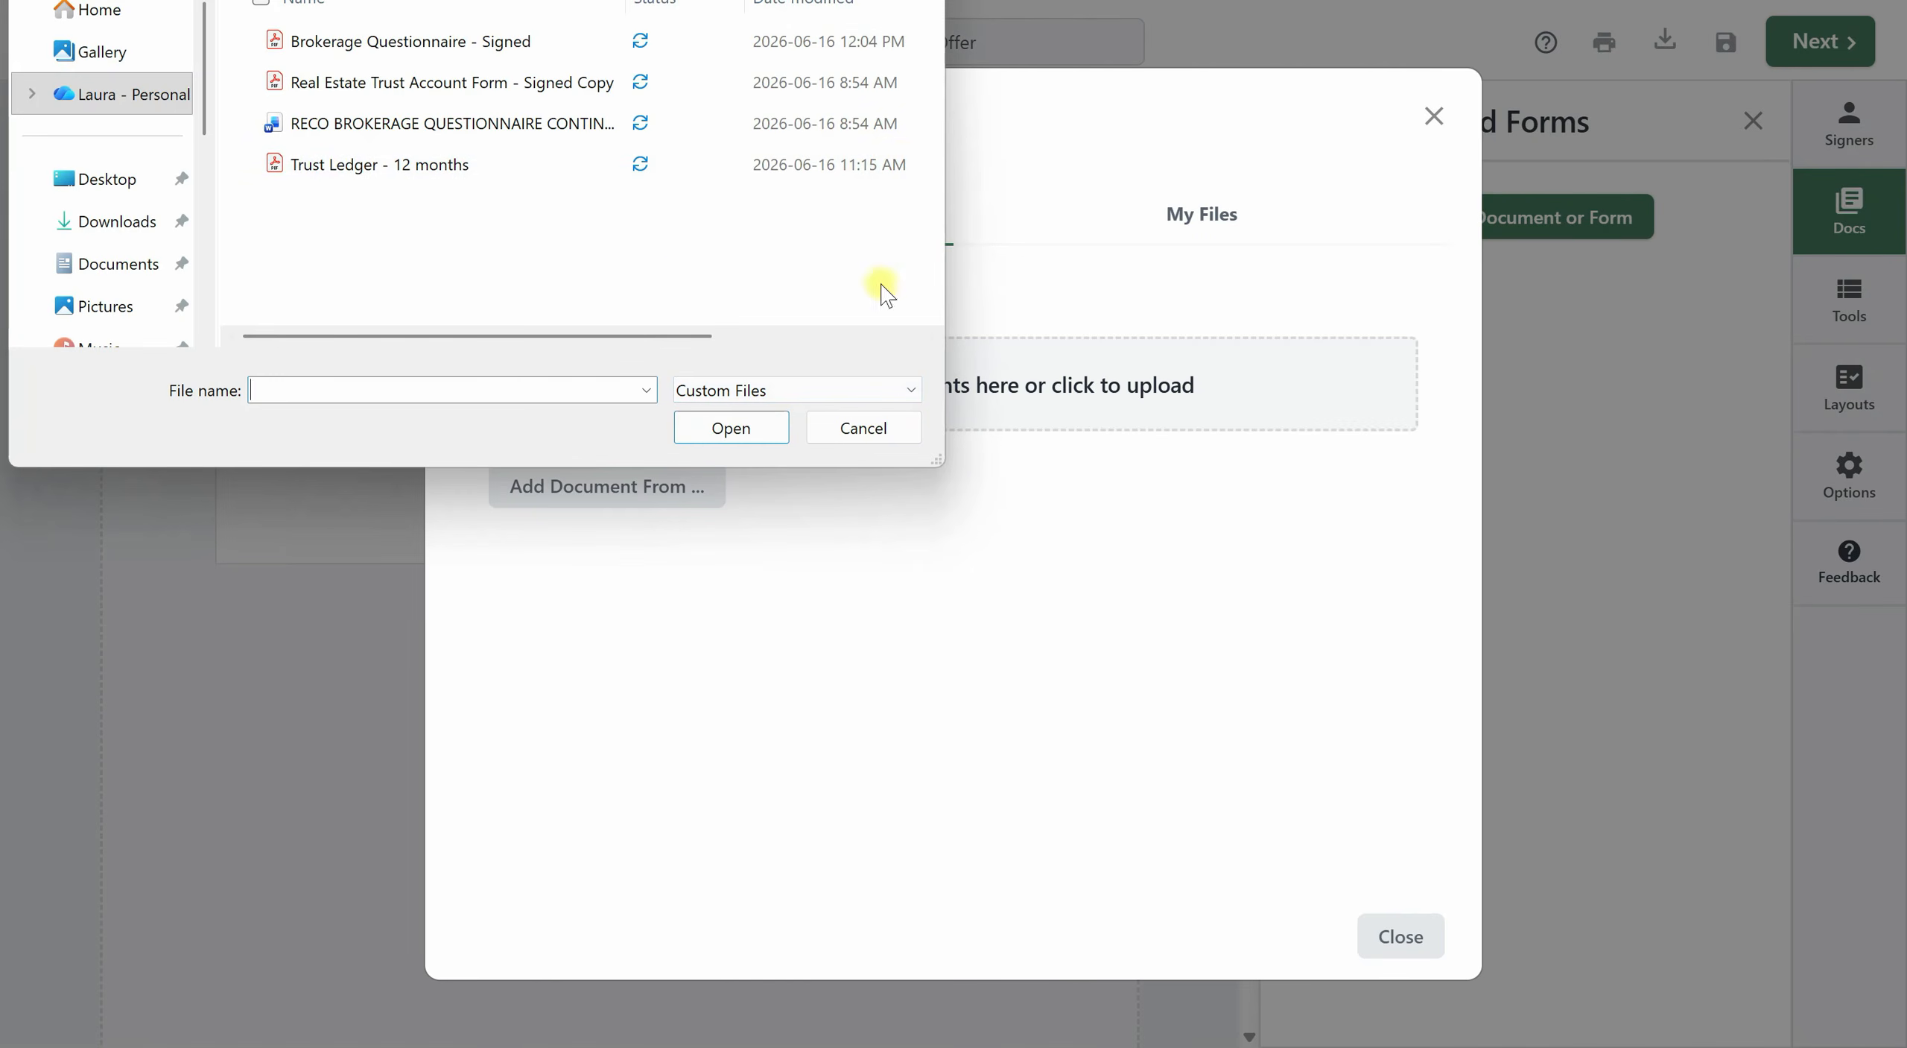
click(134, 192)
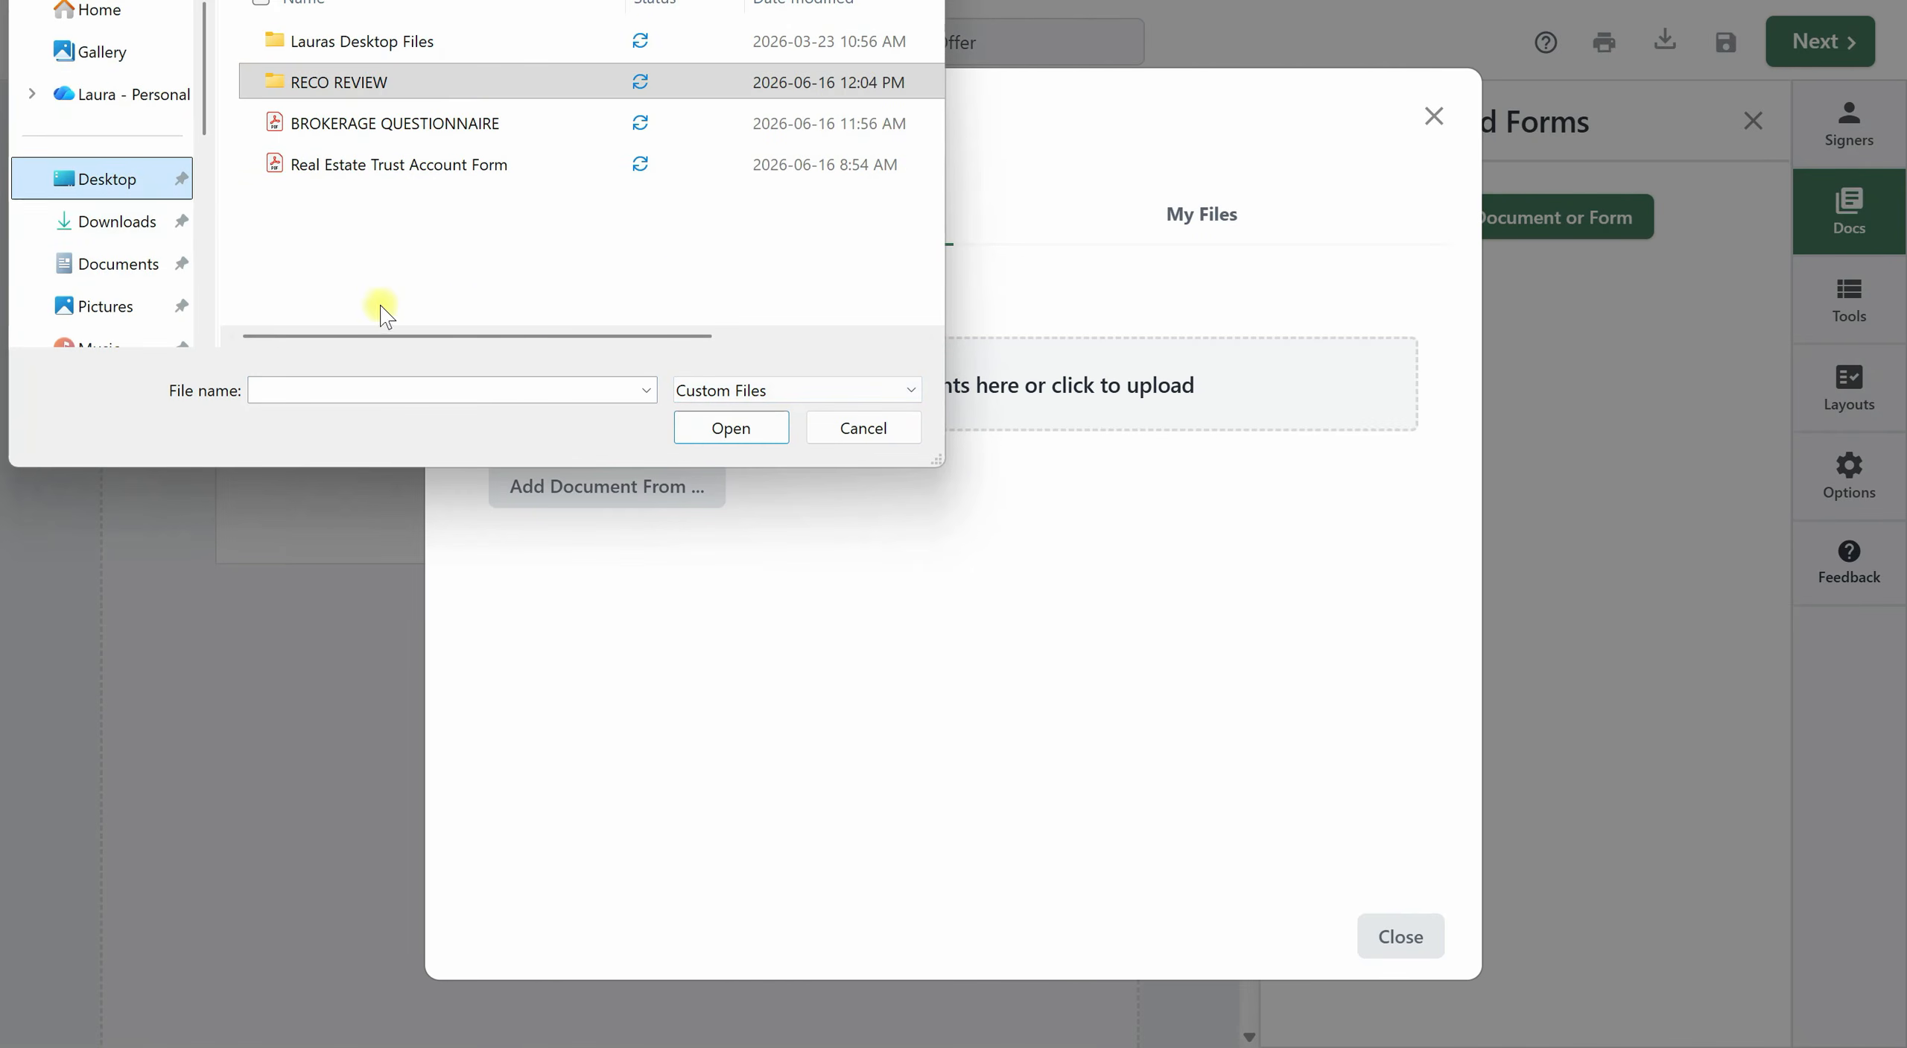
click(117, 221)
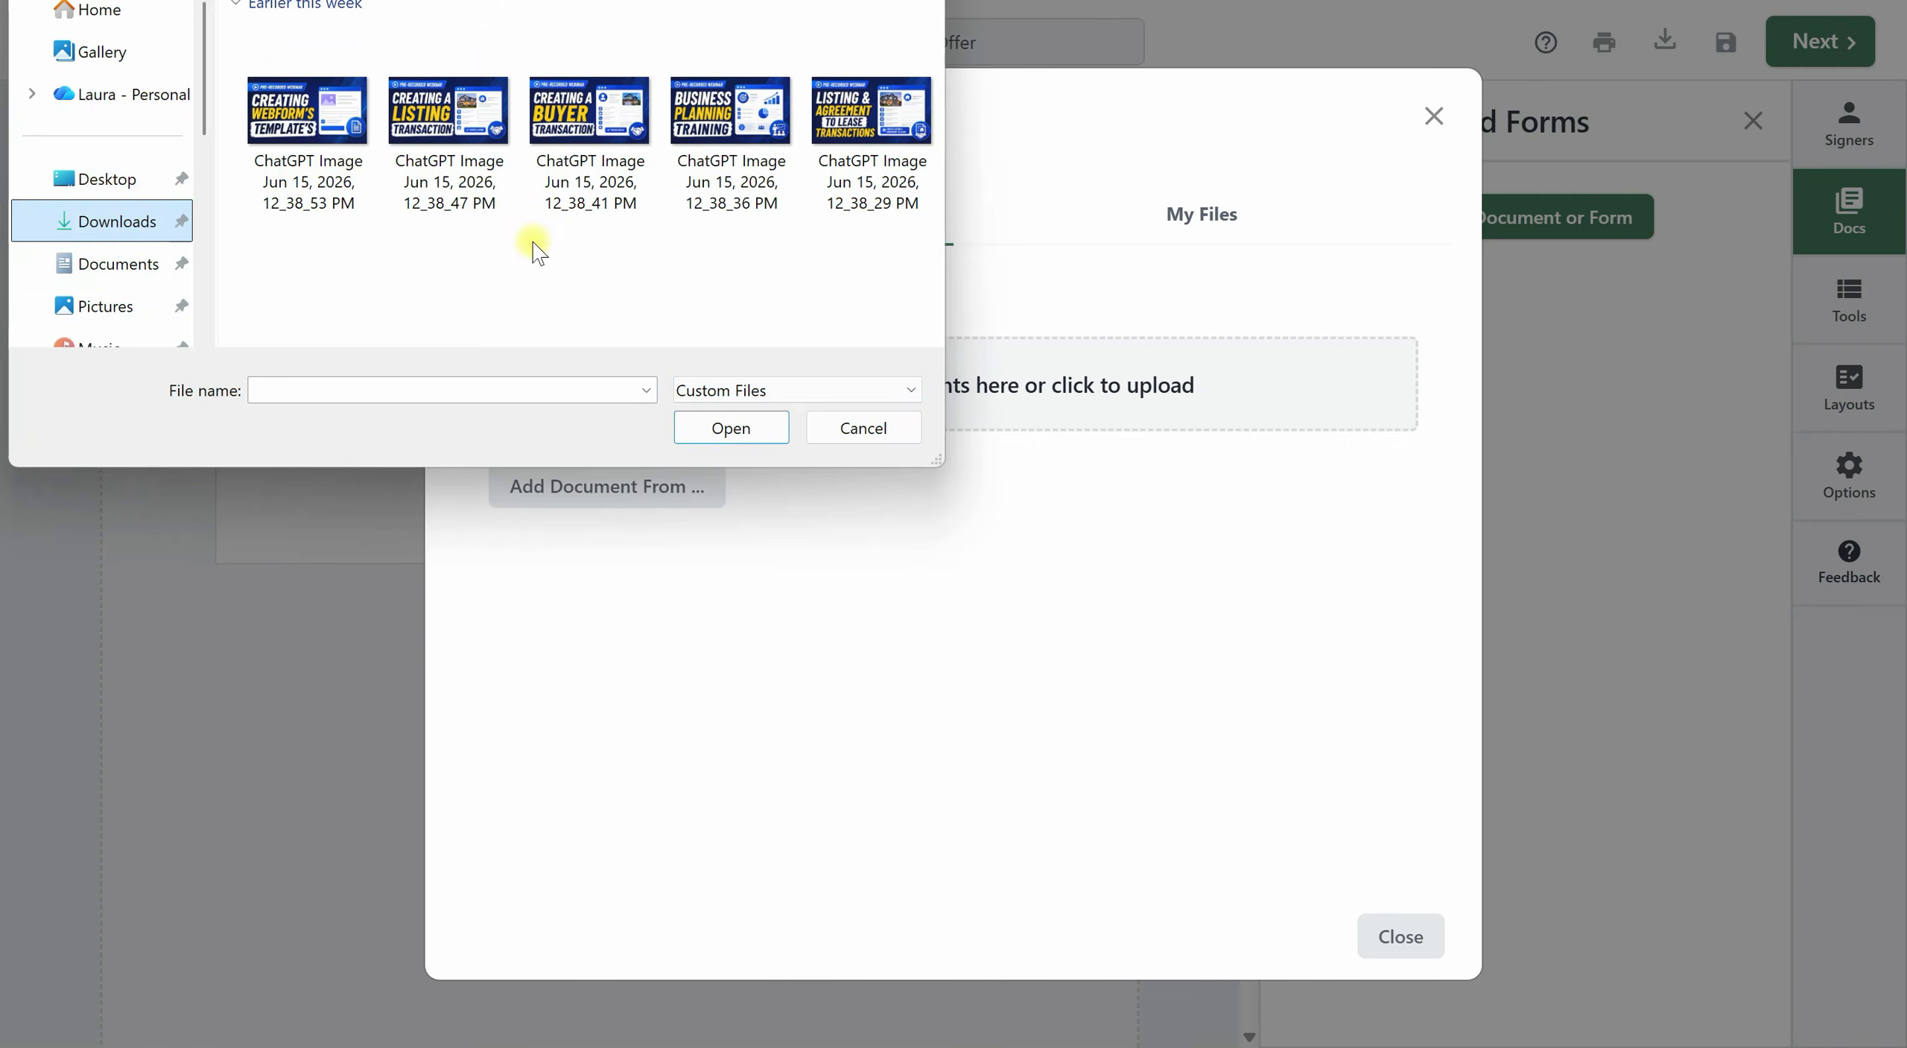
click(141, 274)
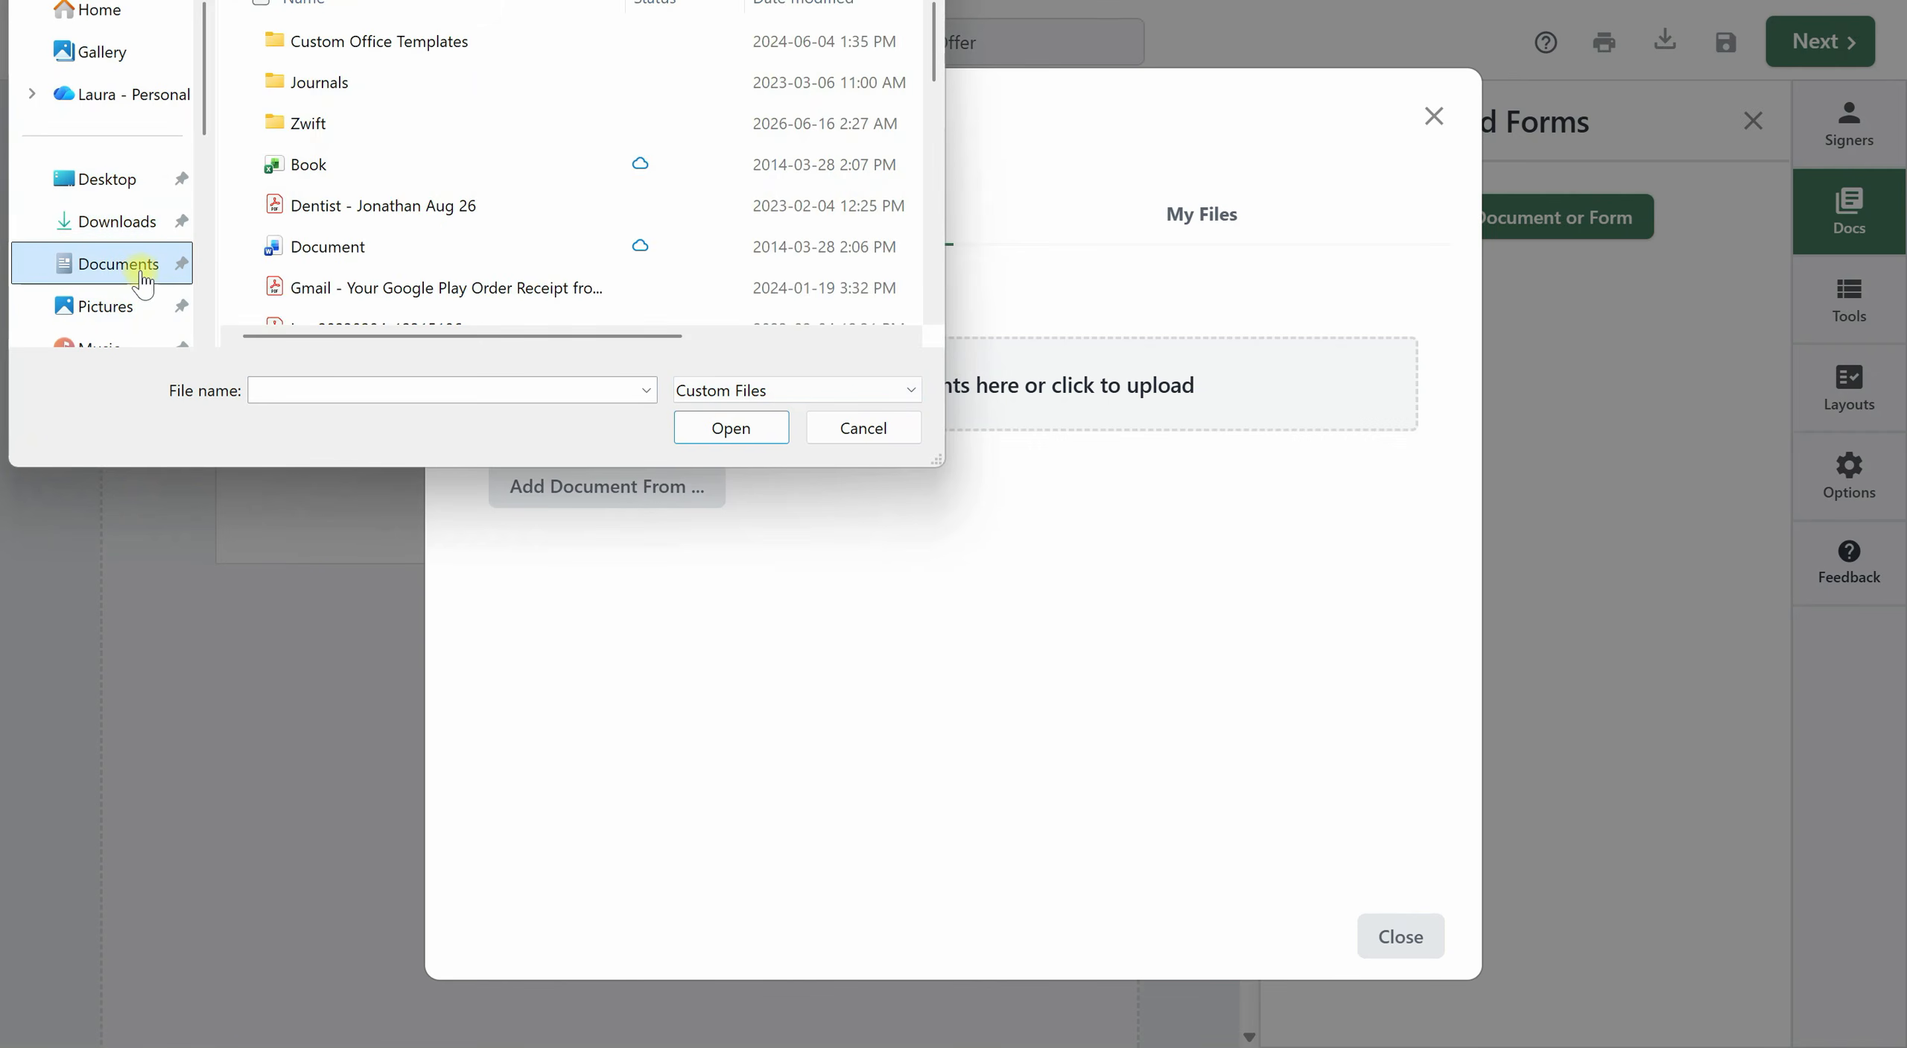
scroll(531, 235, down, 3)
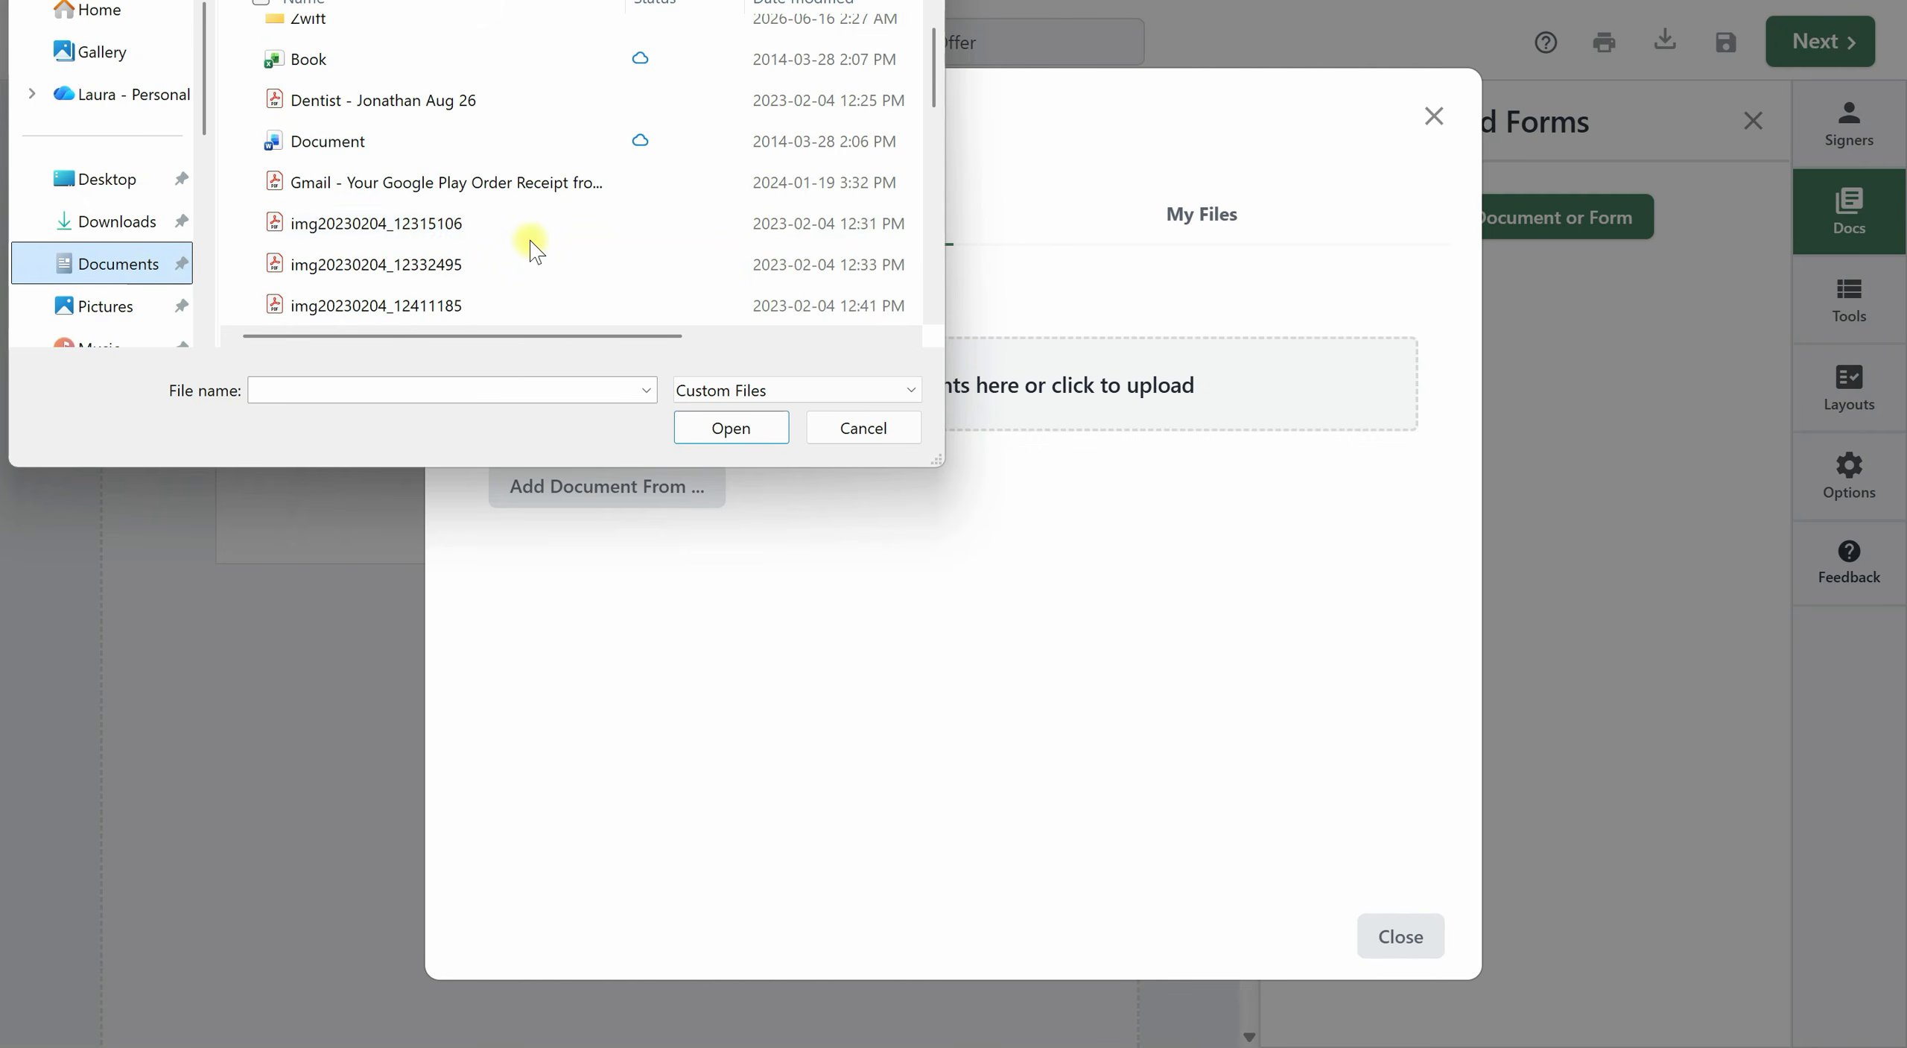
scroll(536, 243, up, 3)
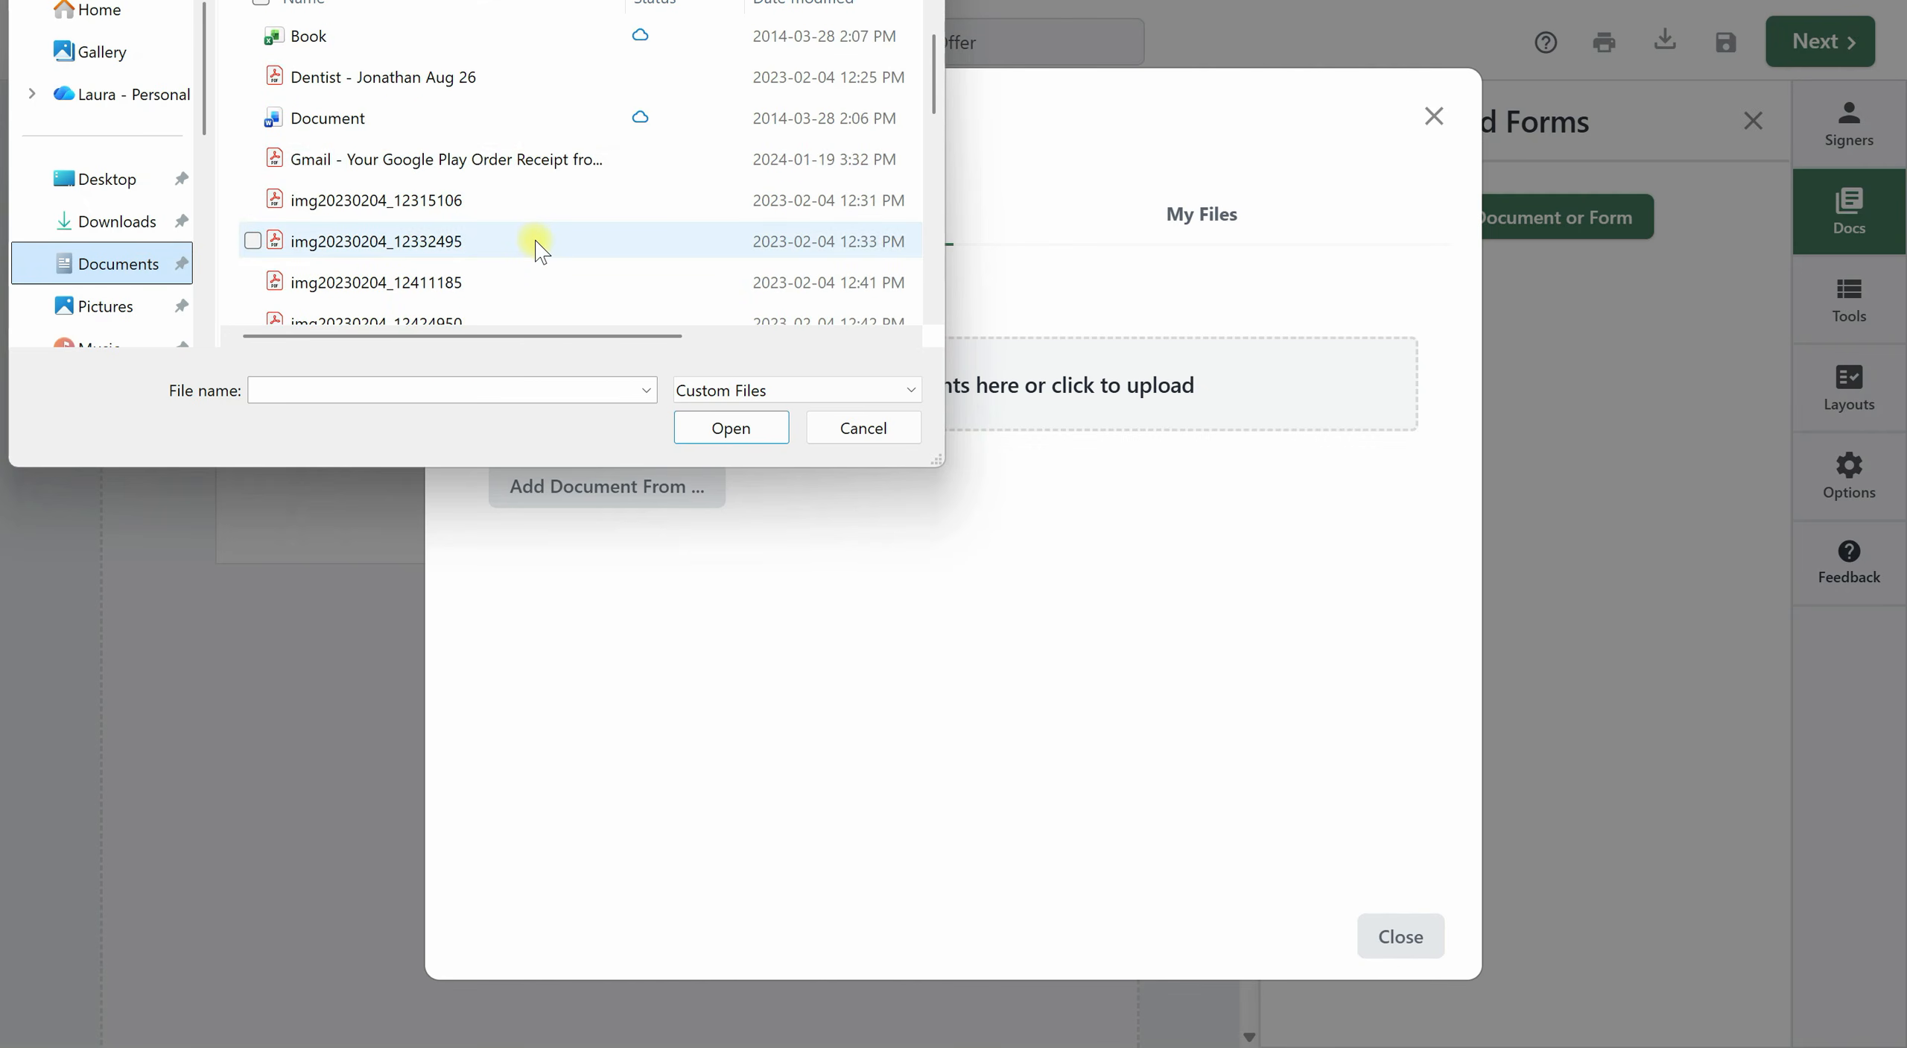
click(541, 159)
click(731, 428)
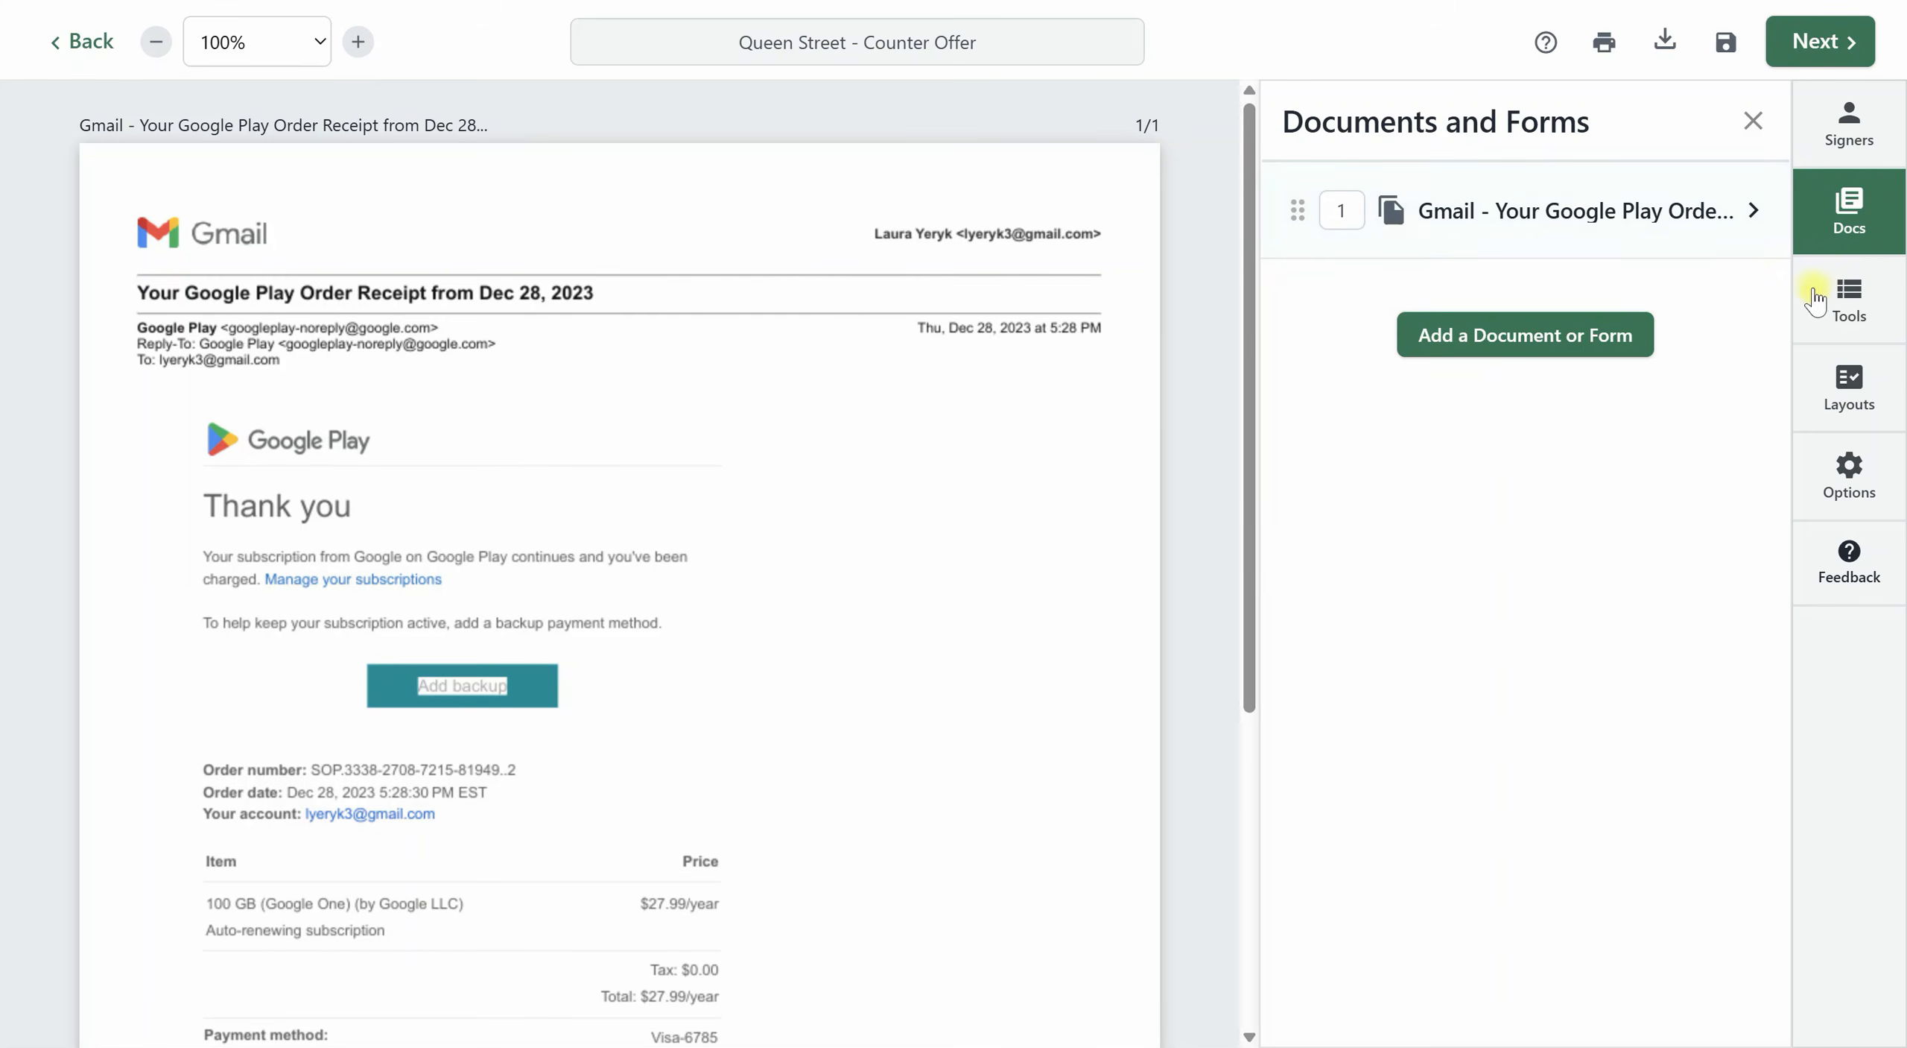
Place an empty text box markup beside the receipt's subscription text and delete it.
click(1850, 307)
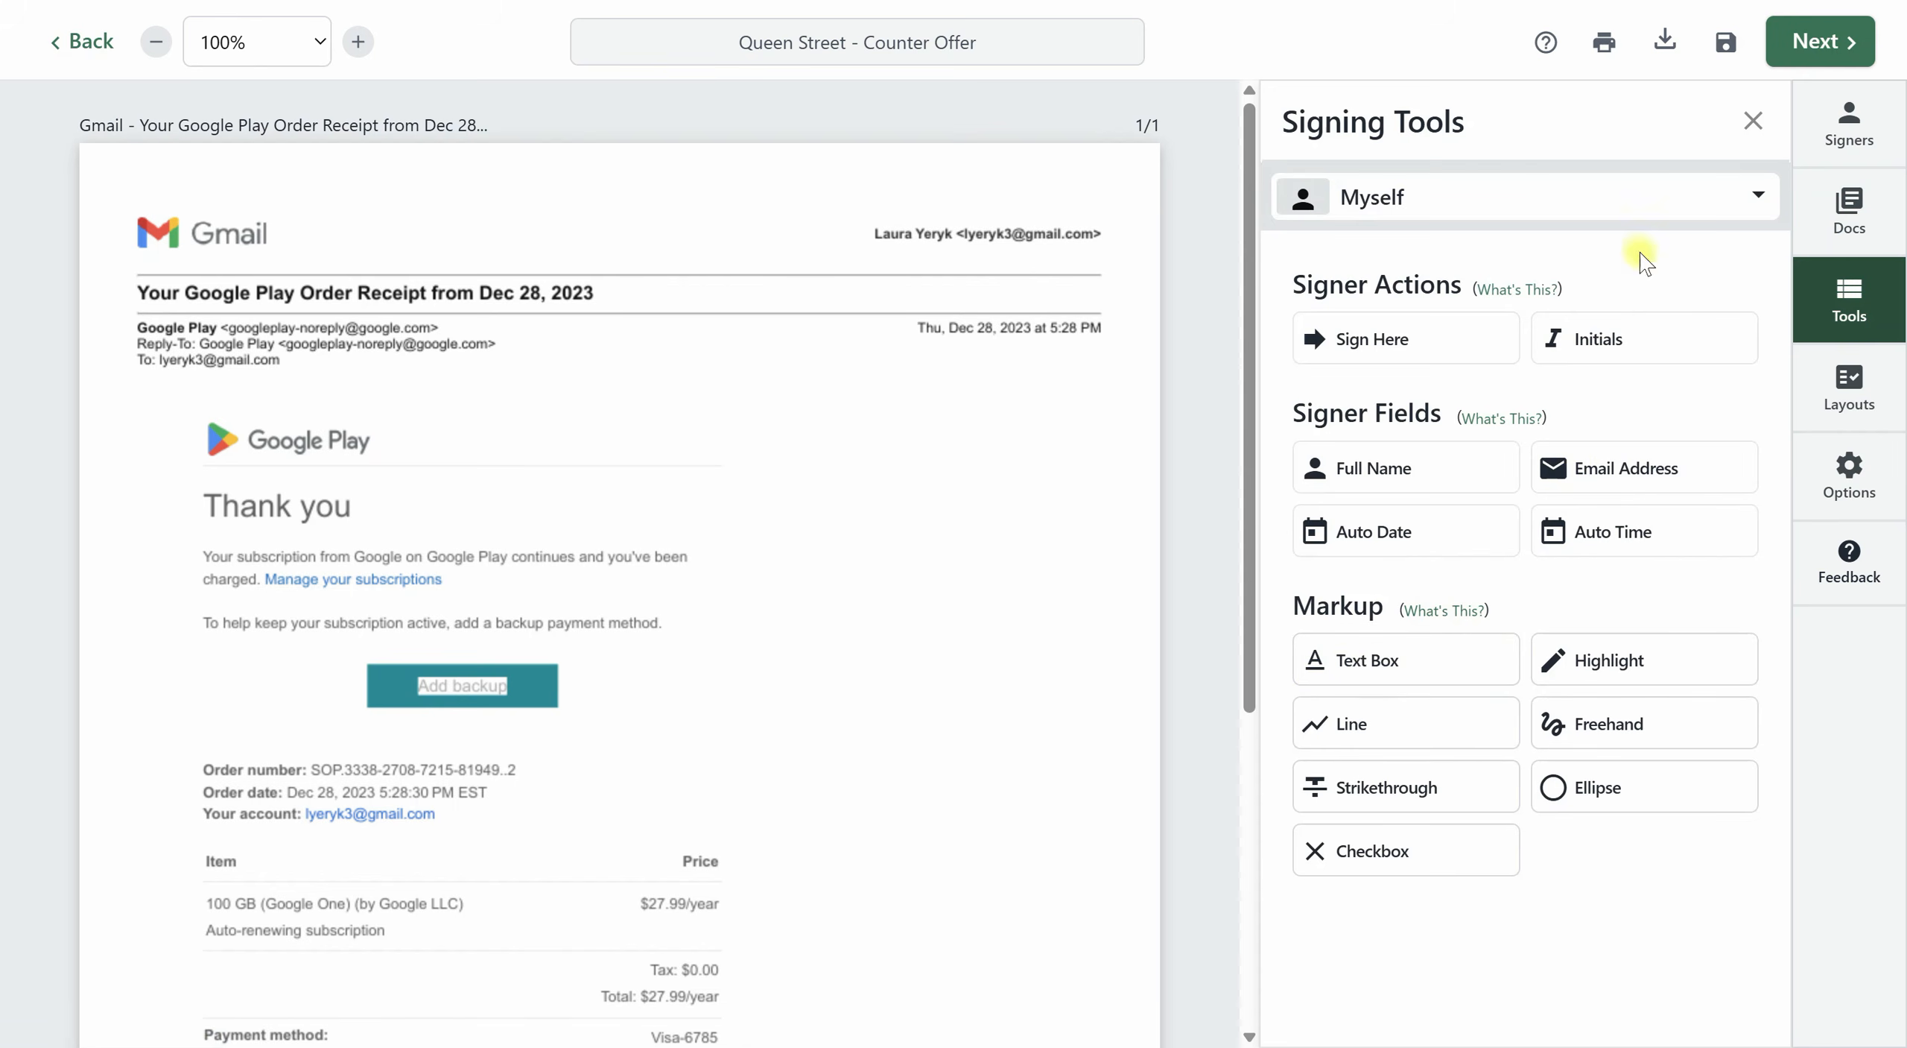
click(1386, 665)
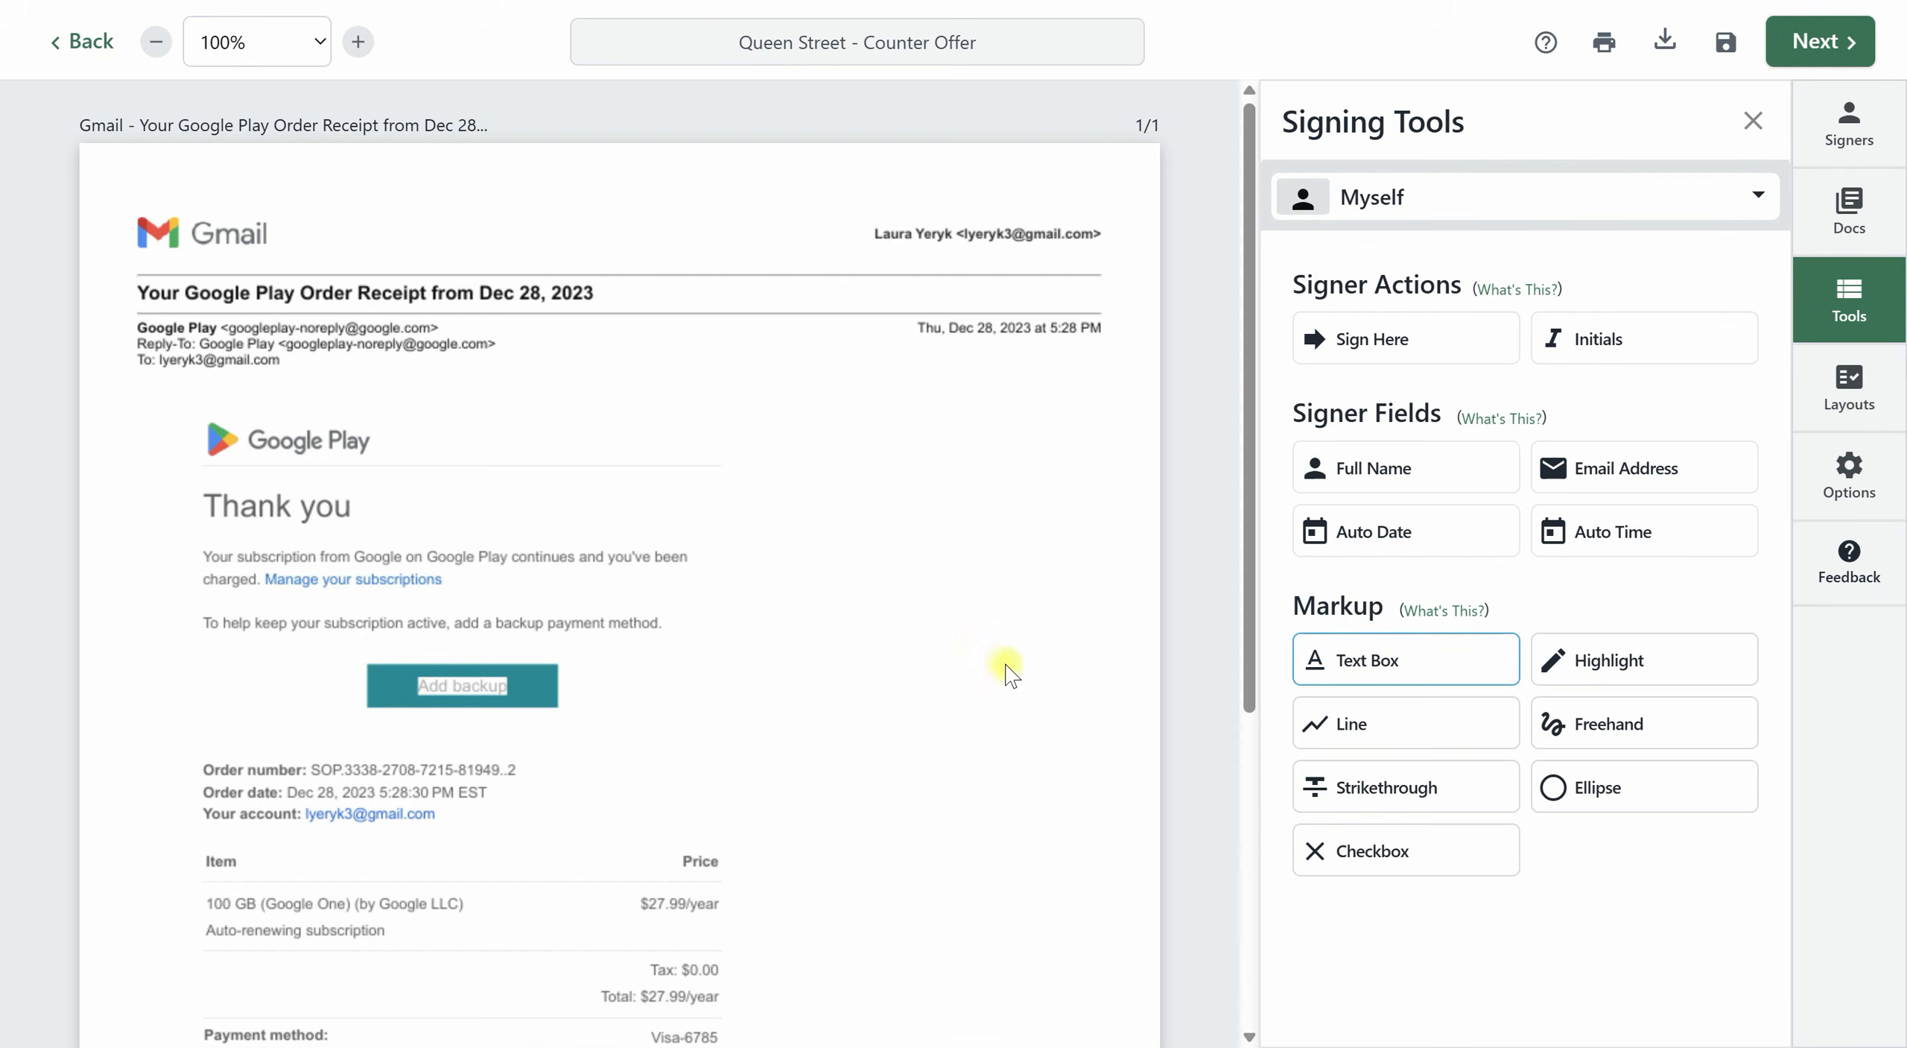
click(779, 584)
click(809, 588)
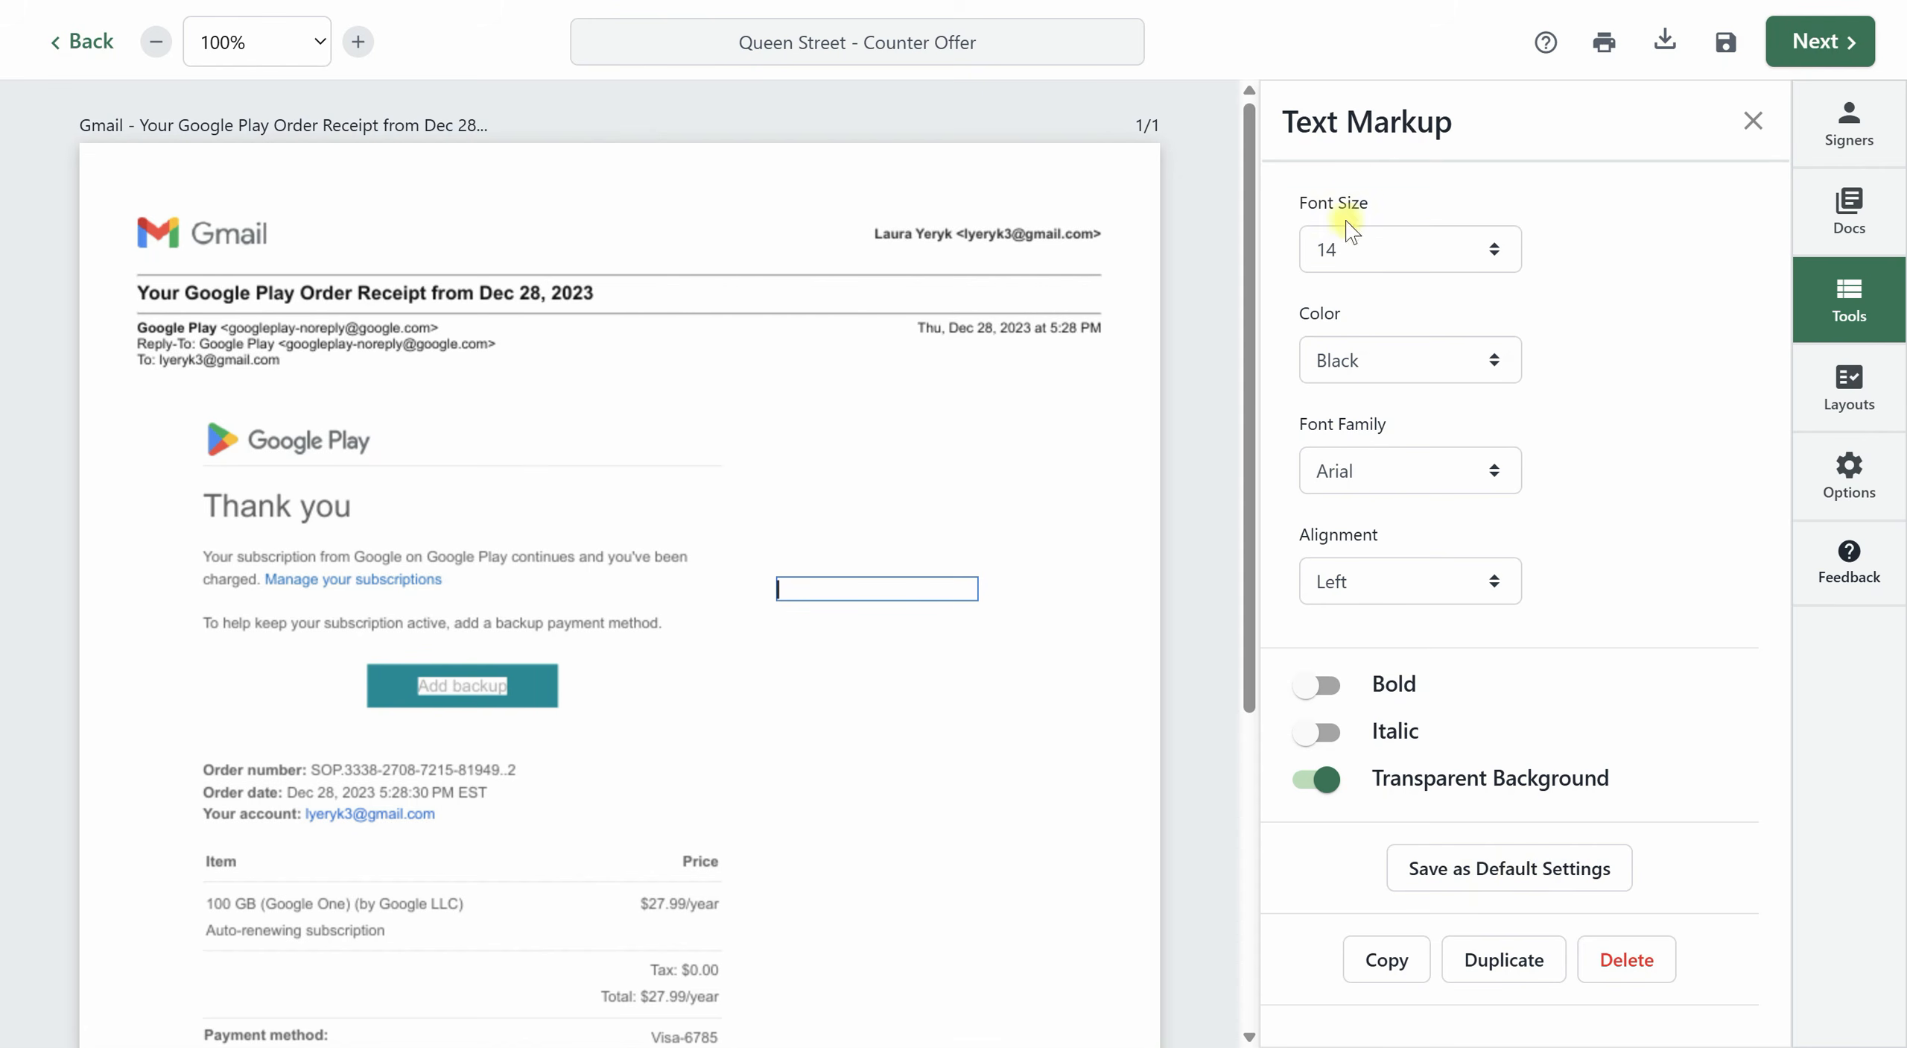
click(1648, 962)
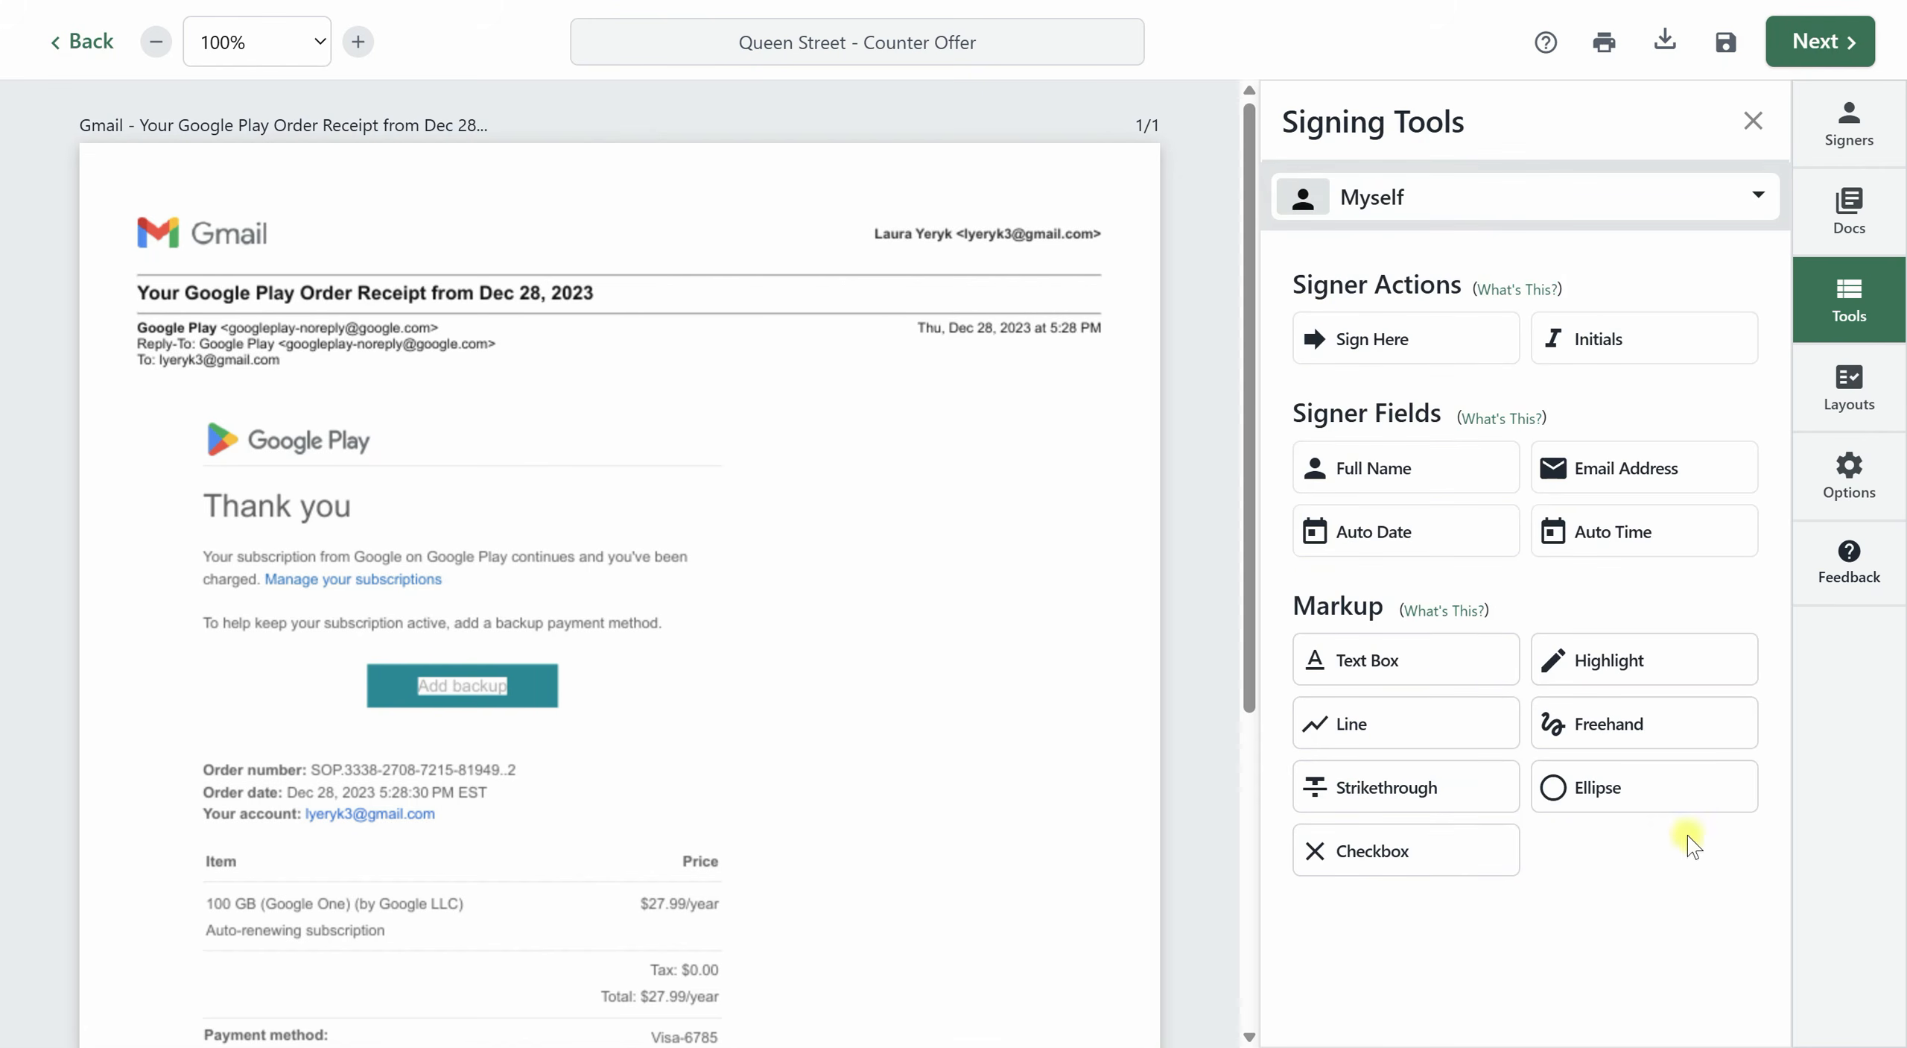
Draw a diagonal line markup in the blank area beside the receipt text, and delete the stray full name field.
click(1347, 728)
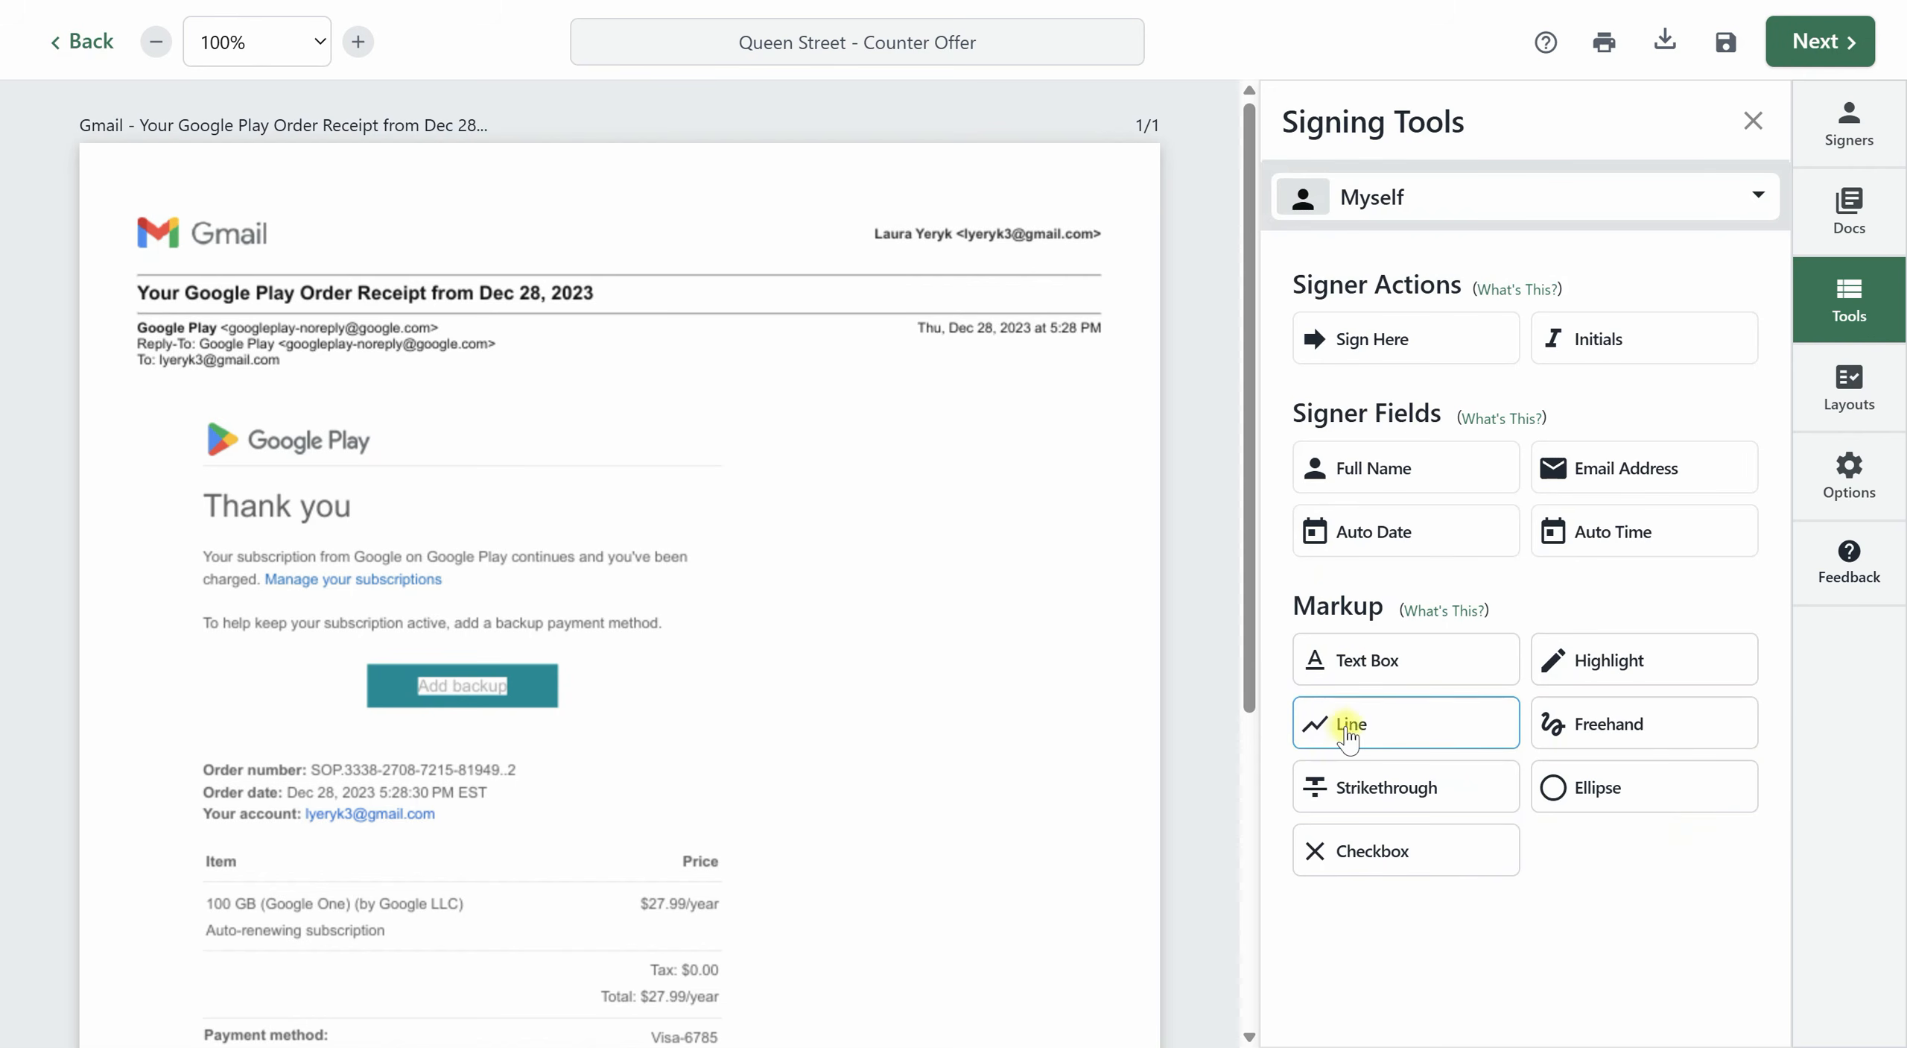
mouse_move(859, 644)
mouse_down()
mouse_move(1070, 531)
mouse_move(1038, 497)
mouse_up()
click(1449, 481)
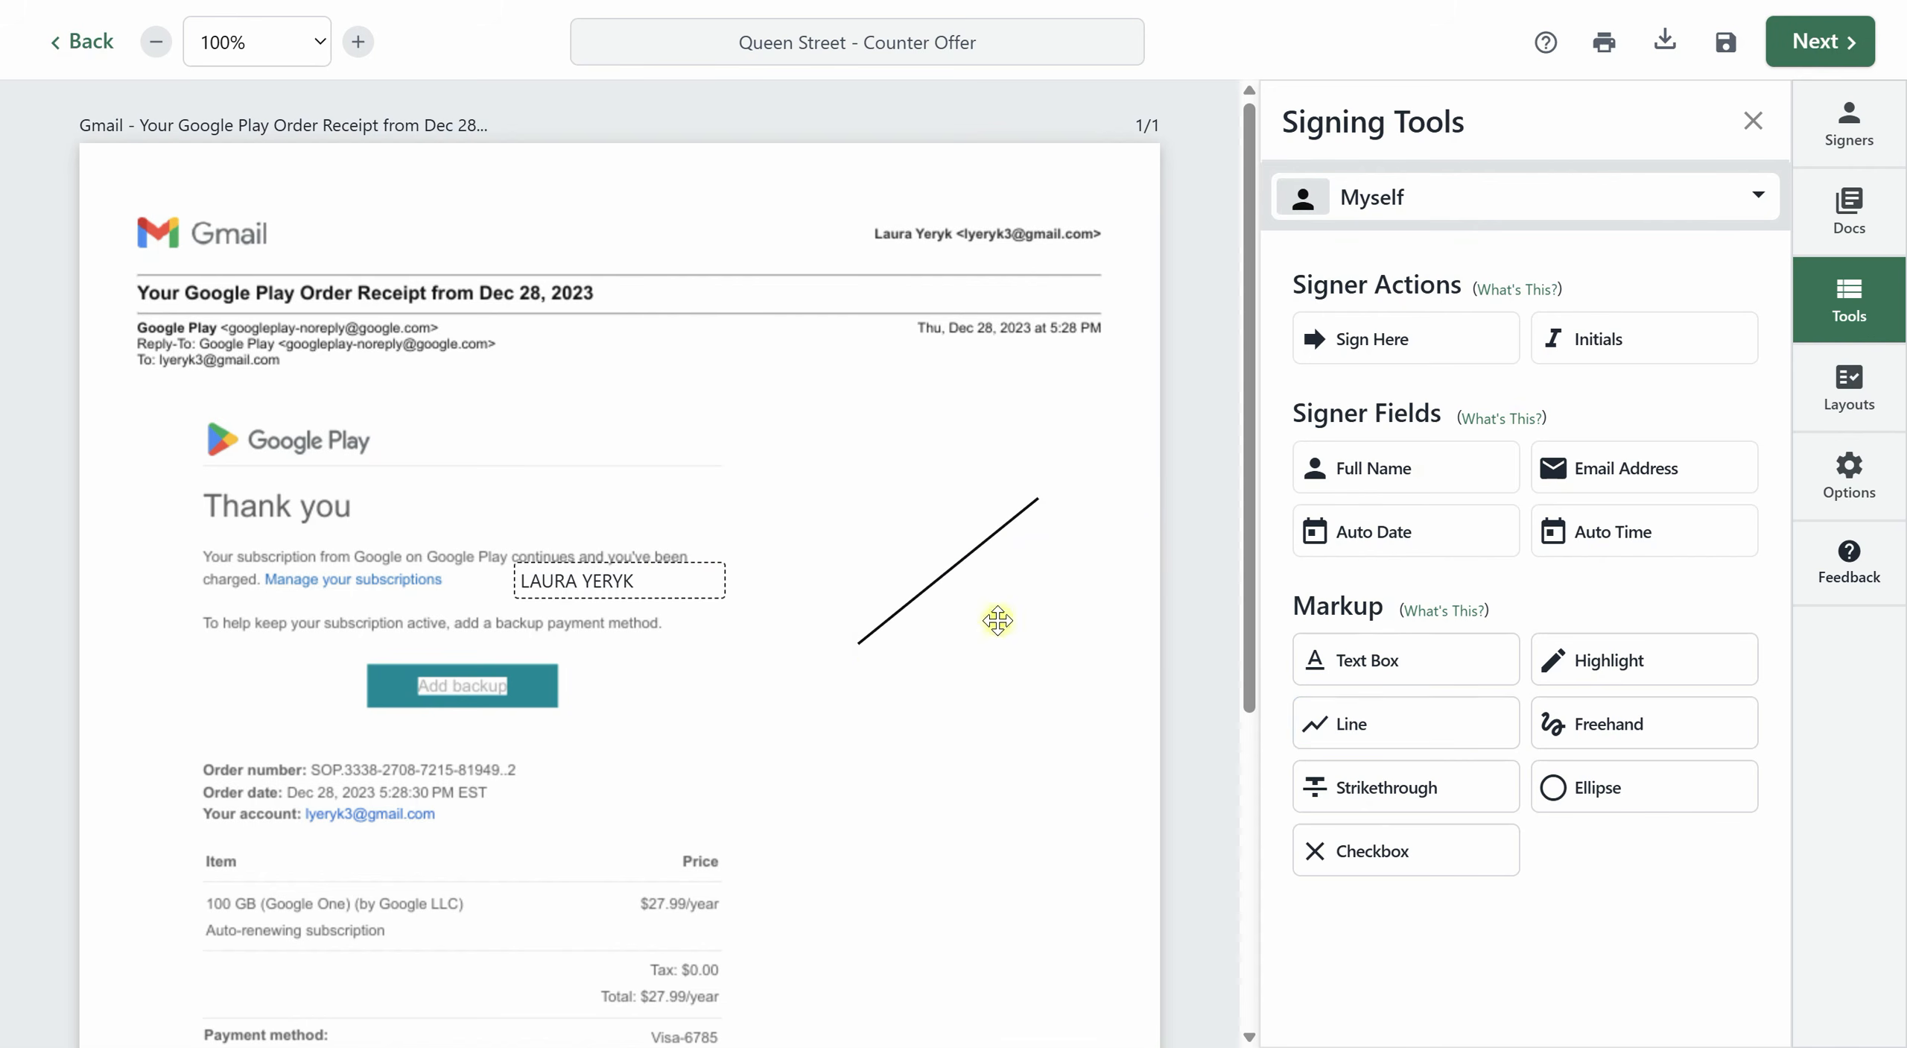
click(635, 575)
key(Delete)
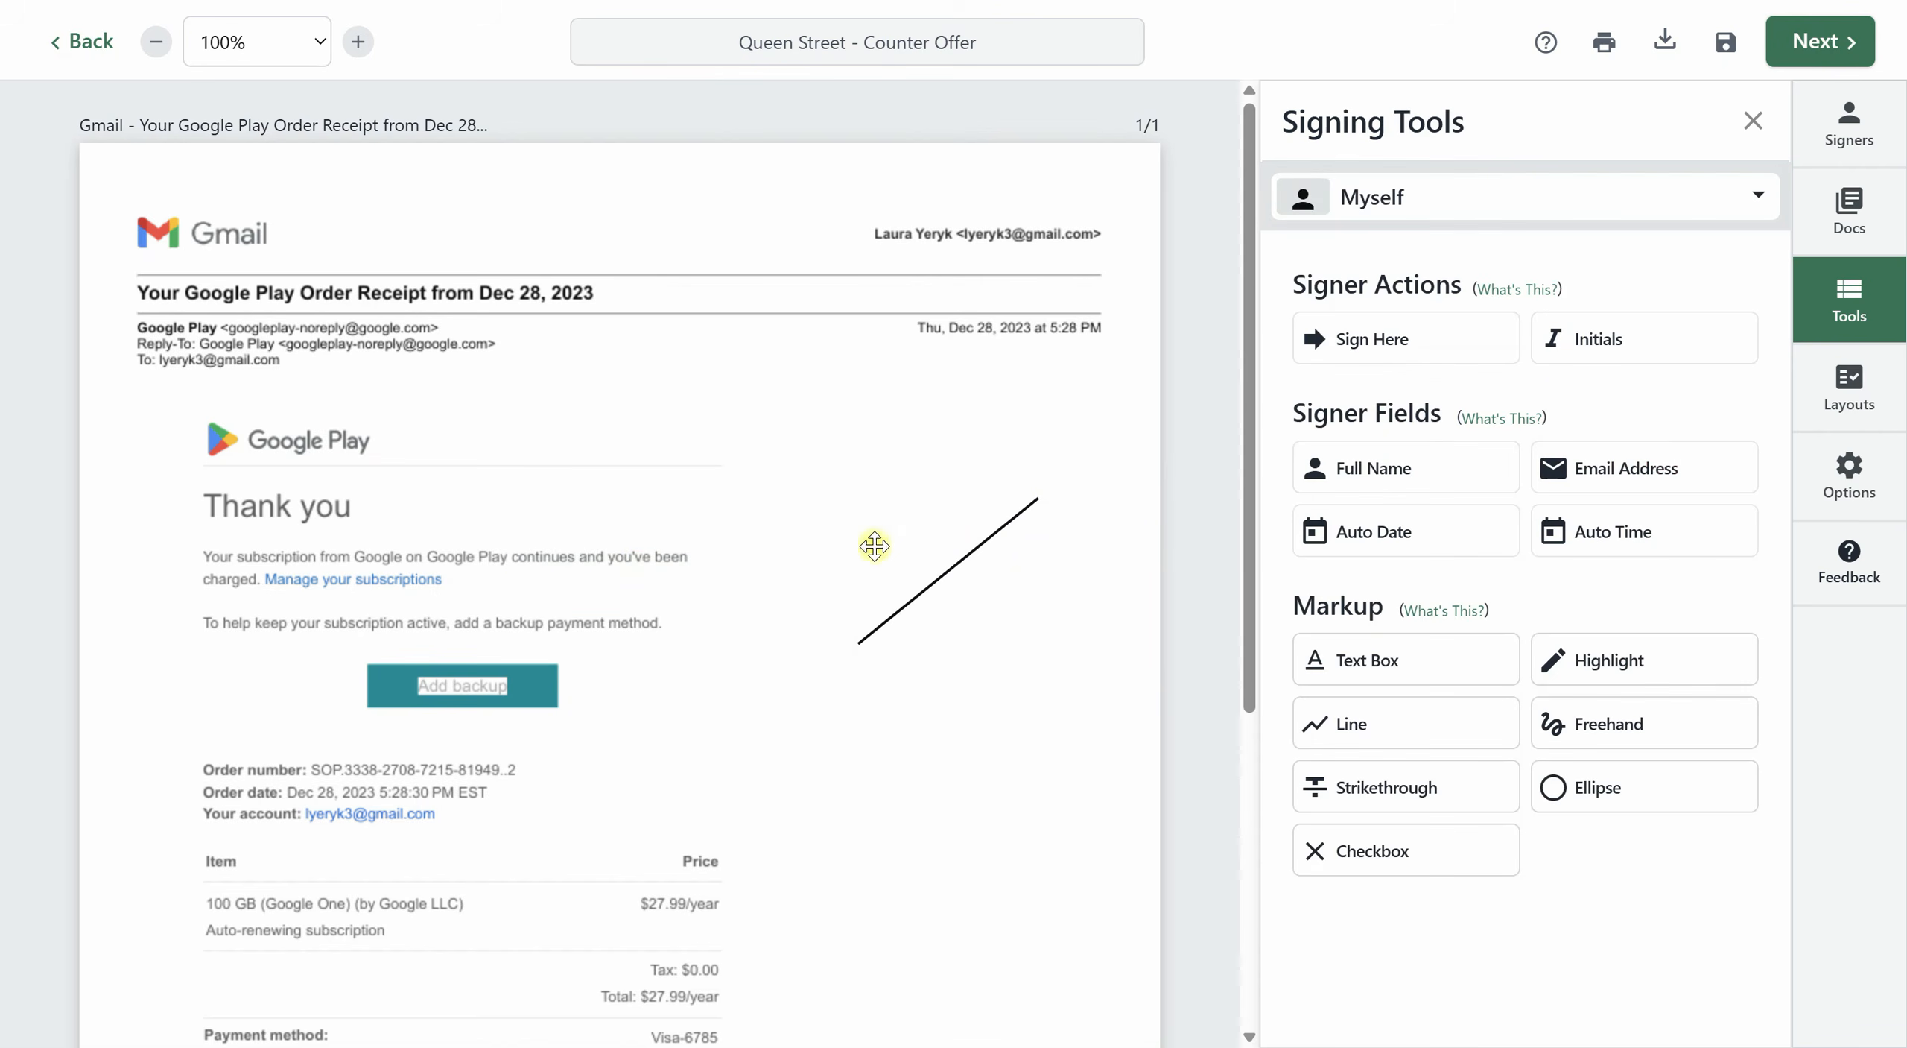
Set the diagonal line's stroke width to 6 and its color to red.
click(929, 585)
click(1415, 370)
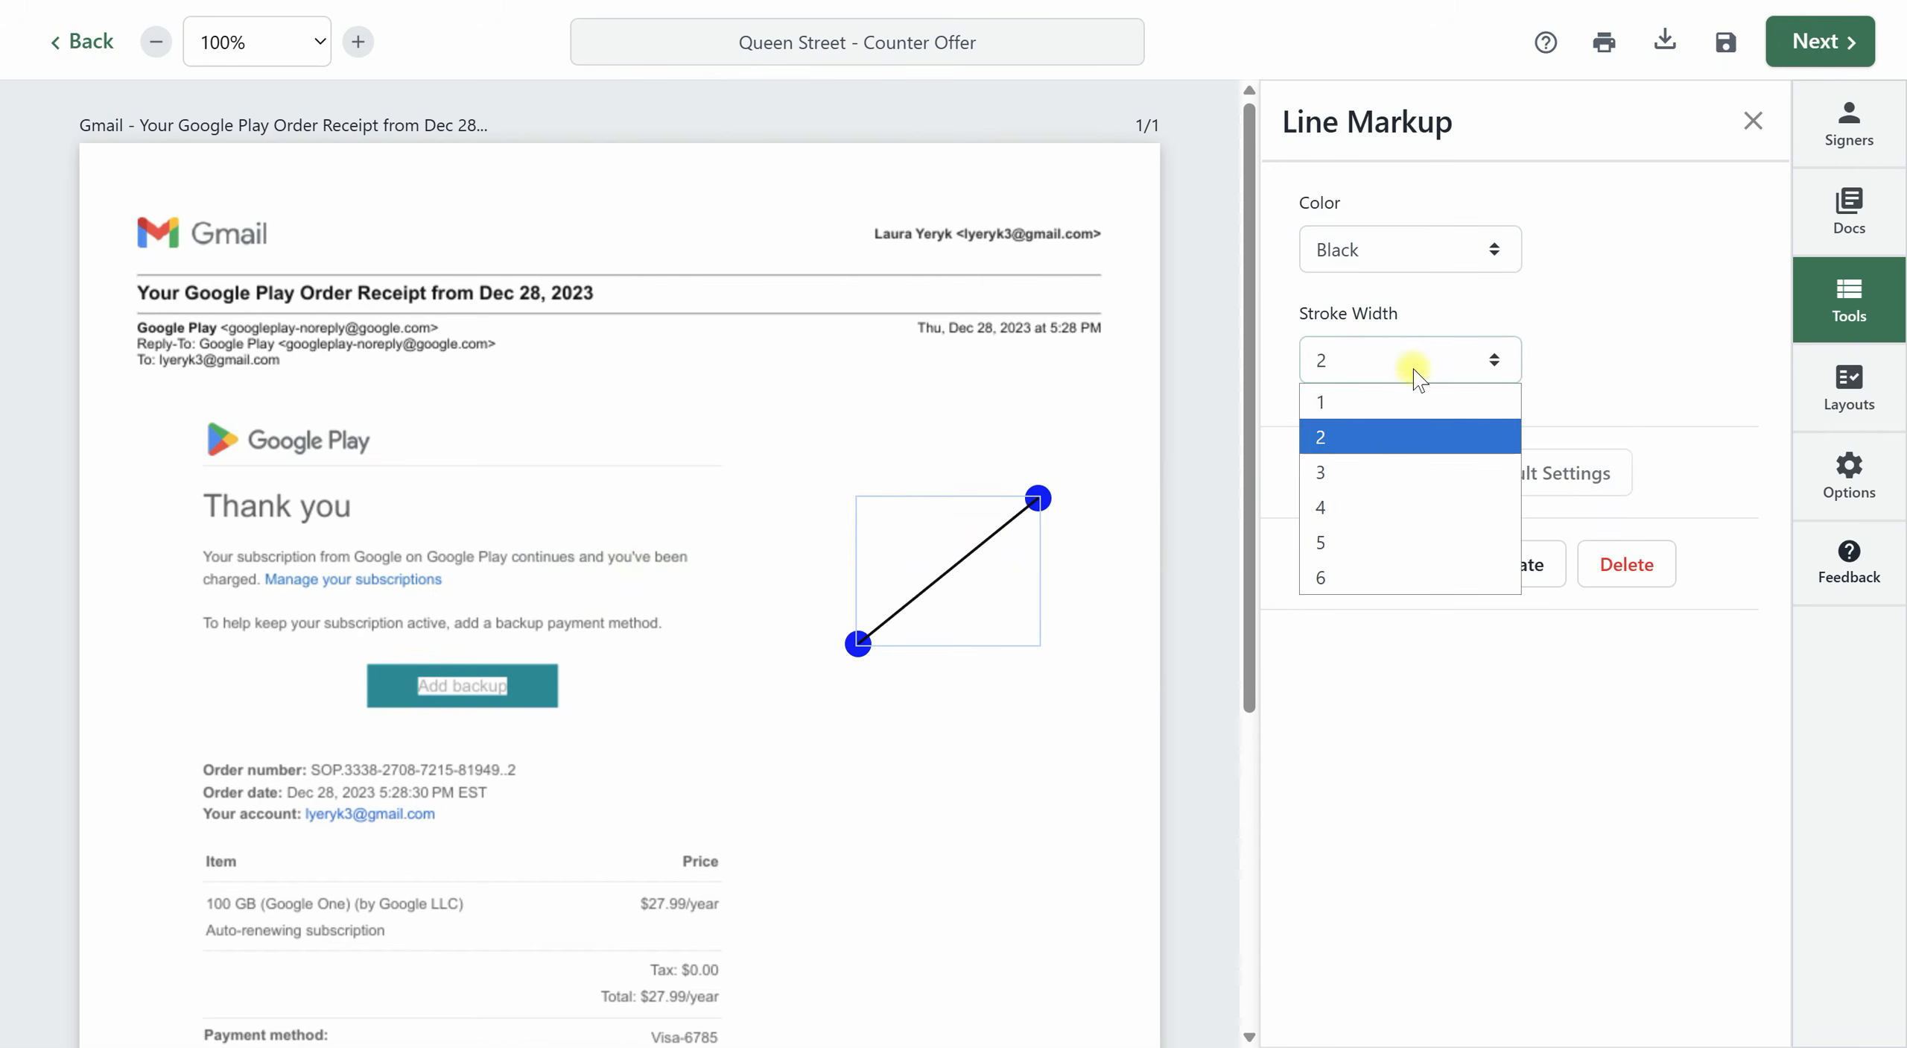
click(1363, 577)
click(1390, 242)
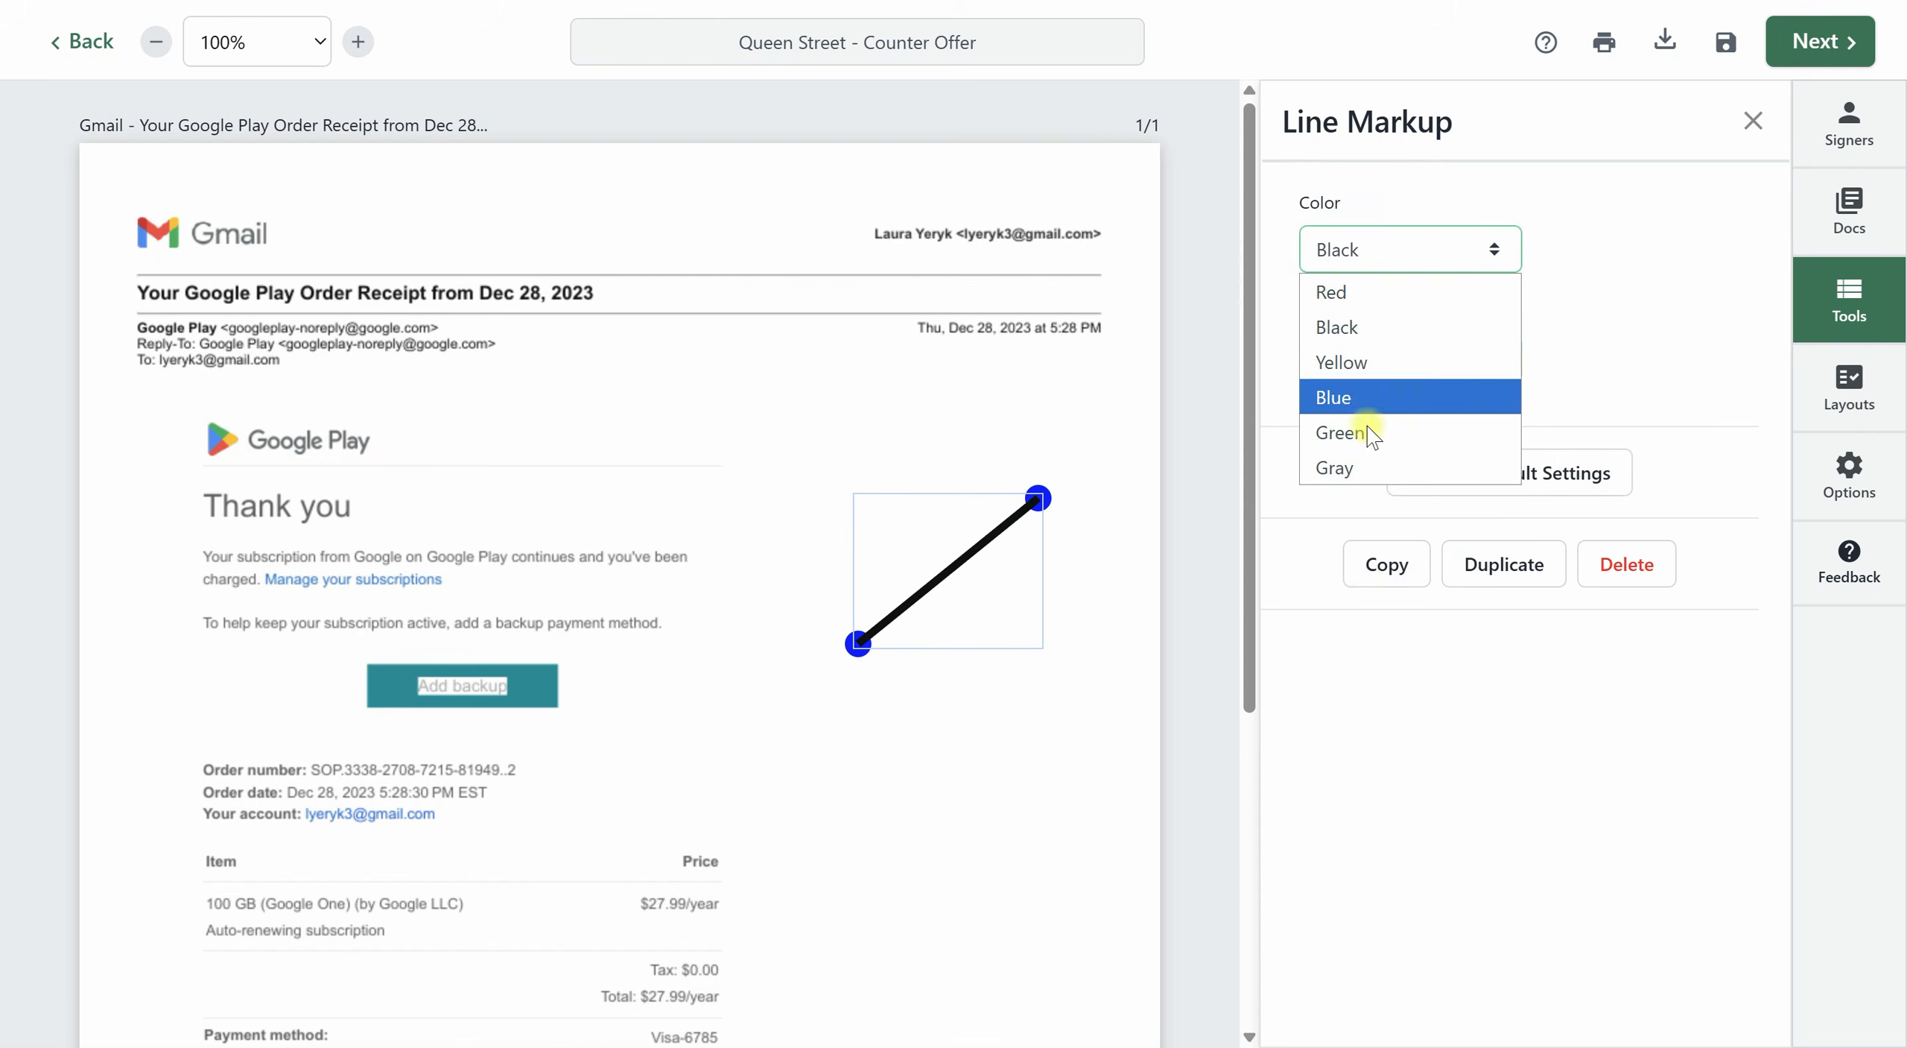
click(1380, 292)
Recolor the diagonal line yellow, green and finally black, and delete it from the receipt.
click(1385, 249)
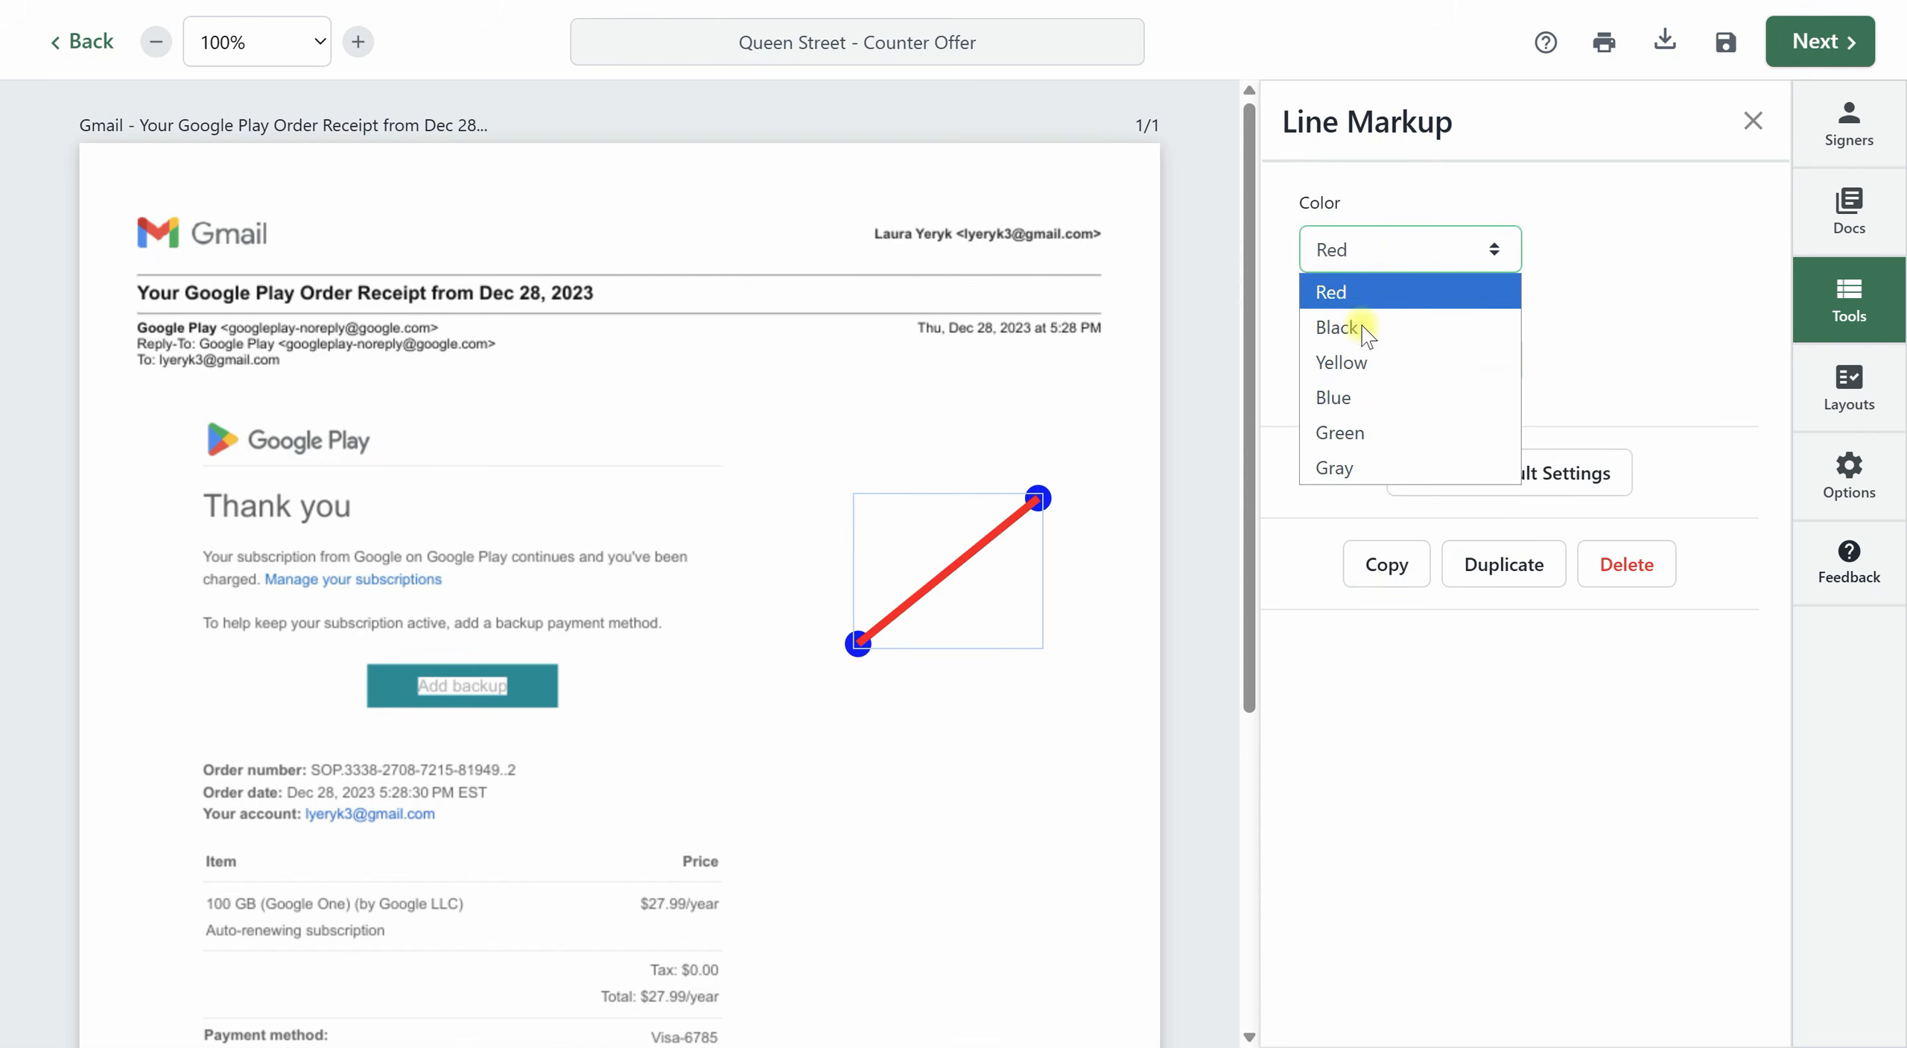
click(1371, 363)
click(1389, 250)
click(1387, 432)
click(1357, 246)
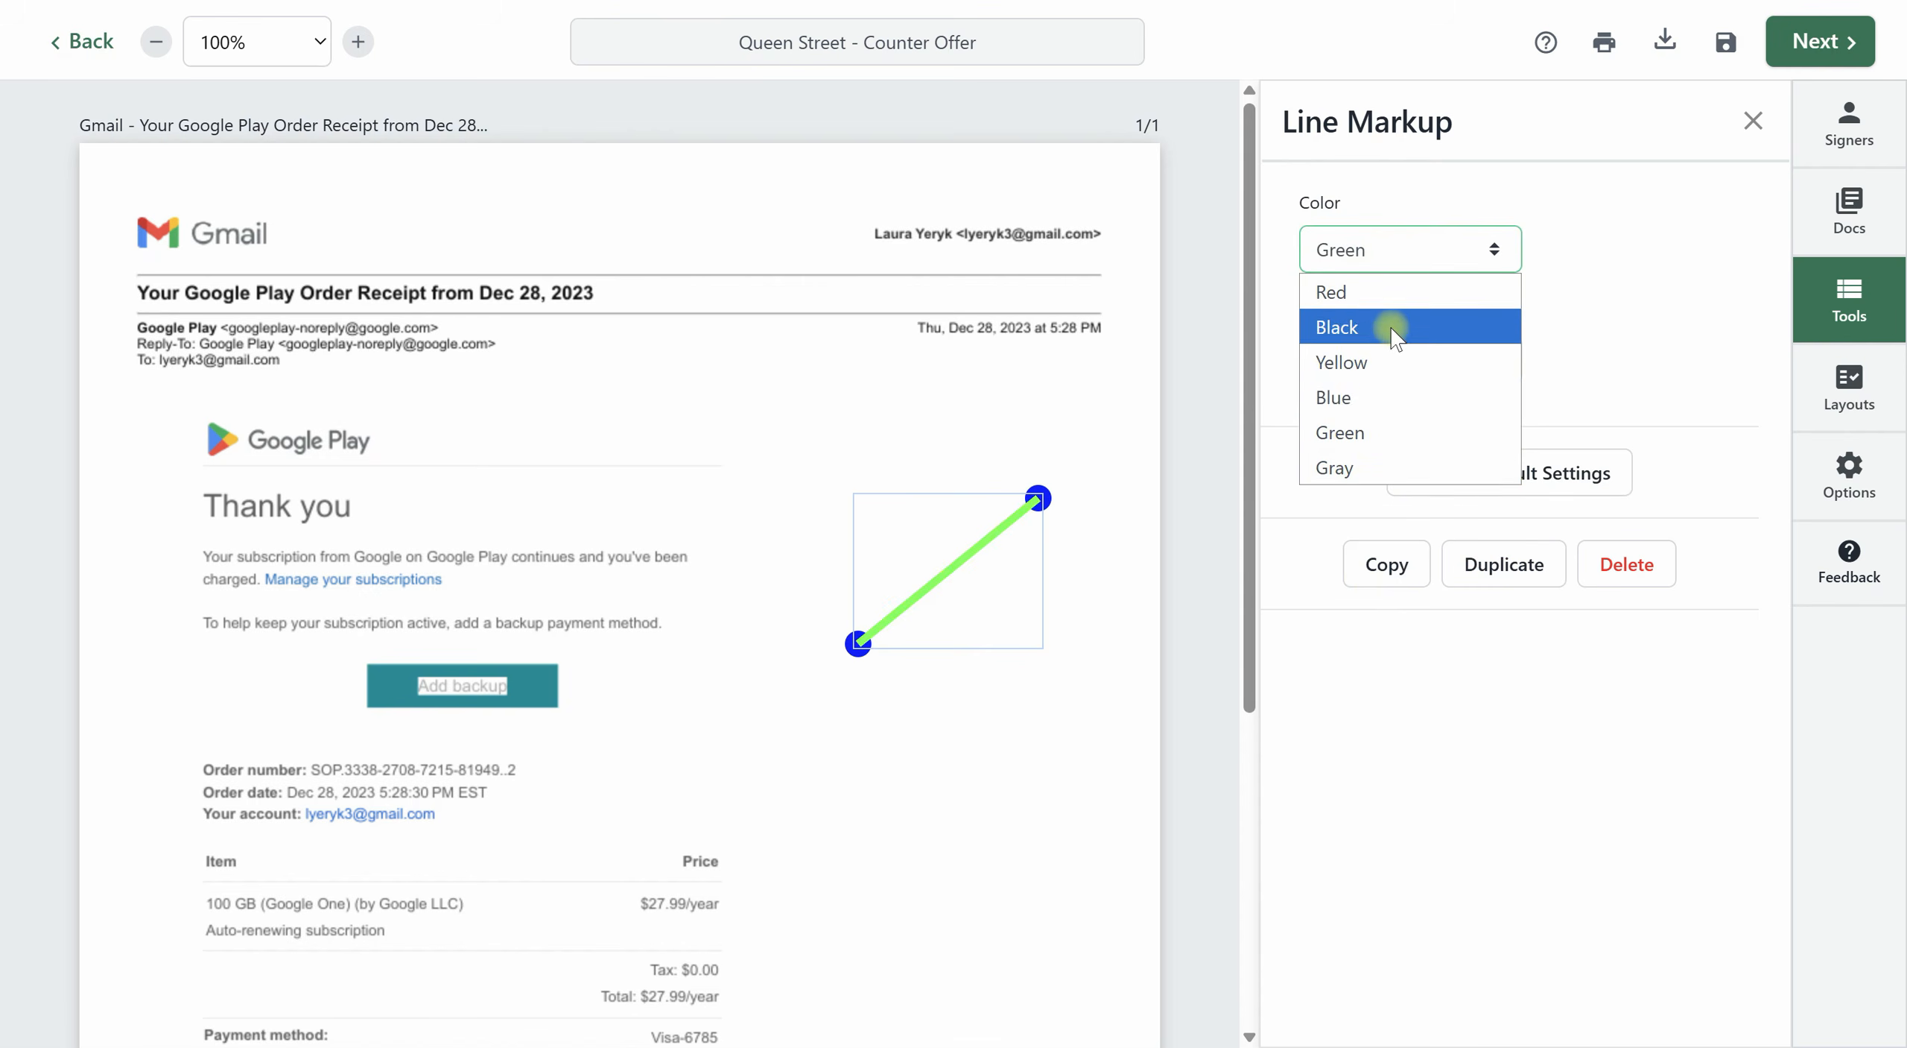
click(1396, 337)
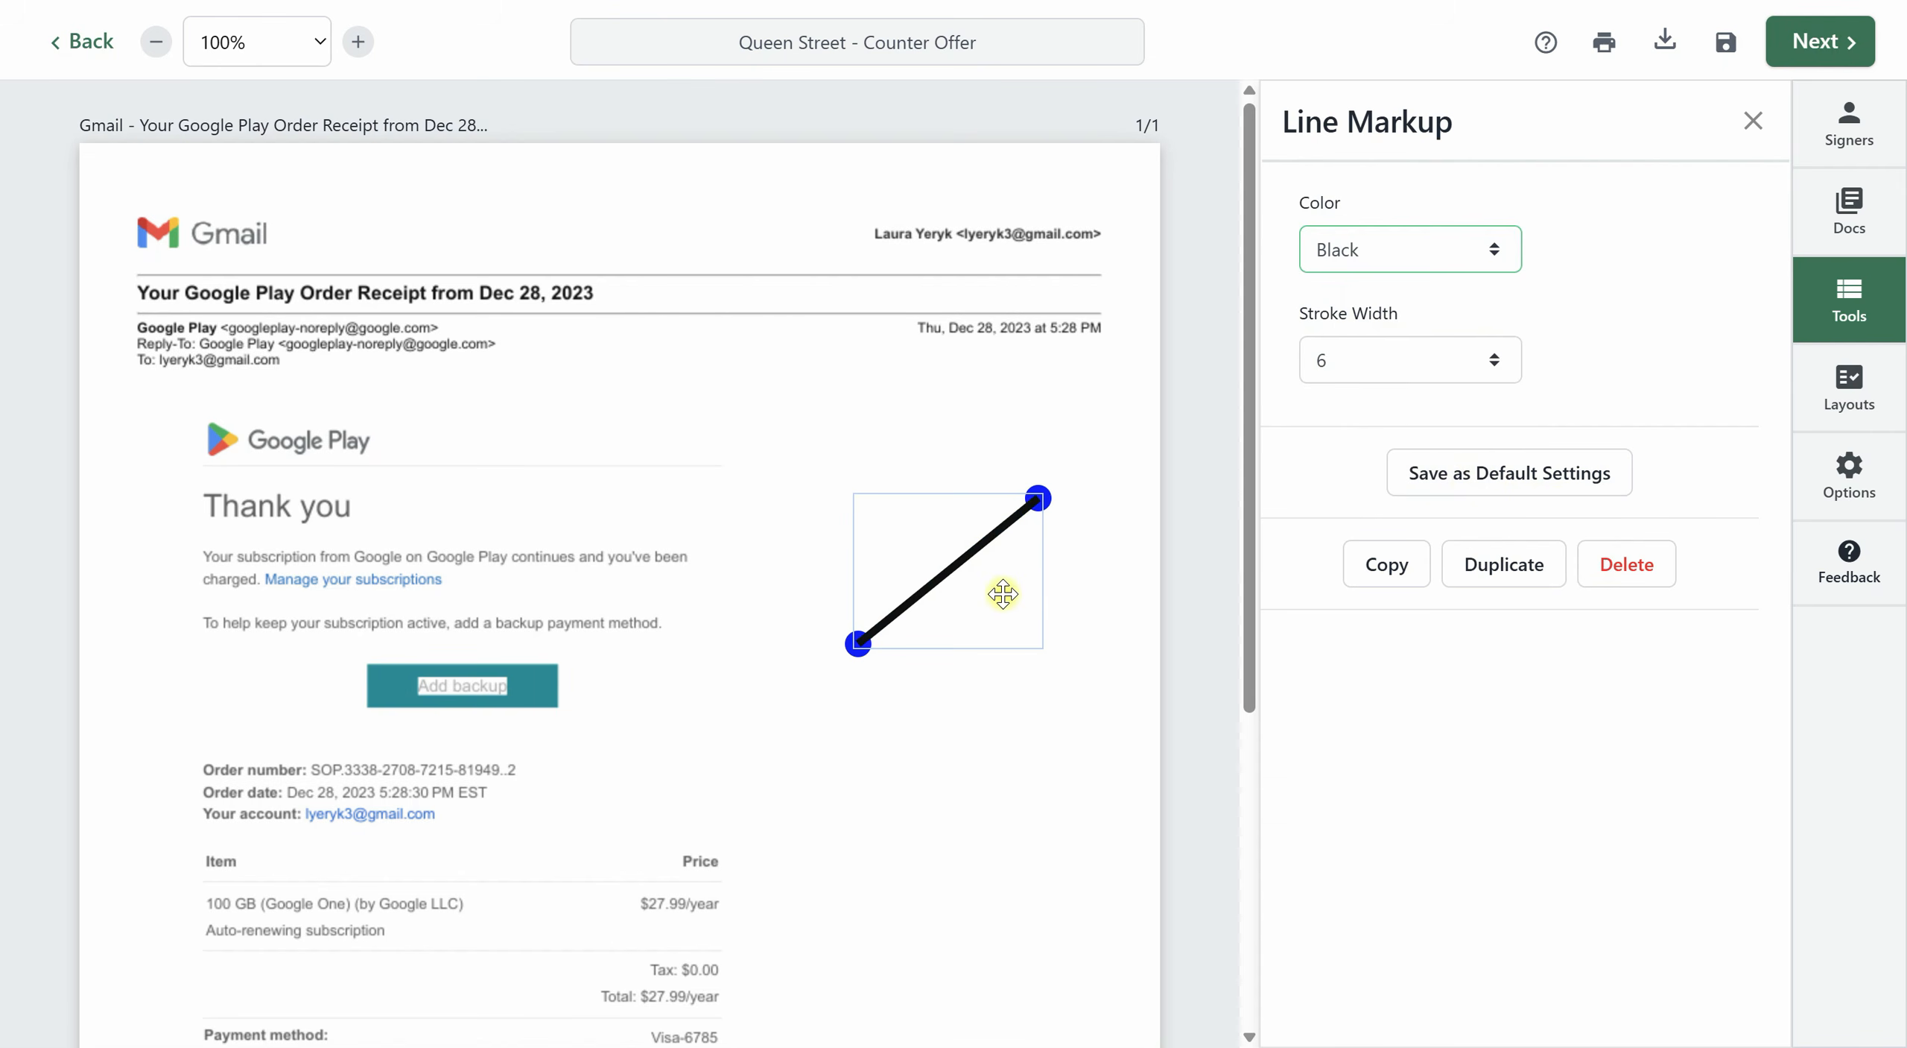
click(1622, 571)
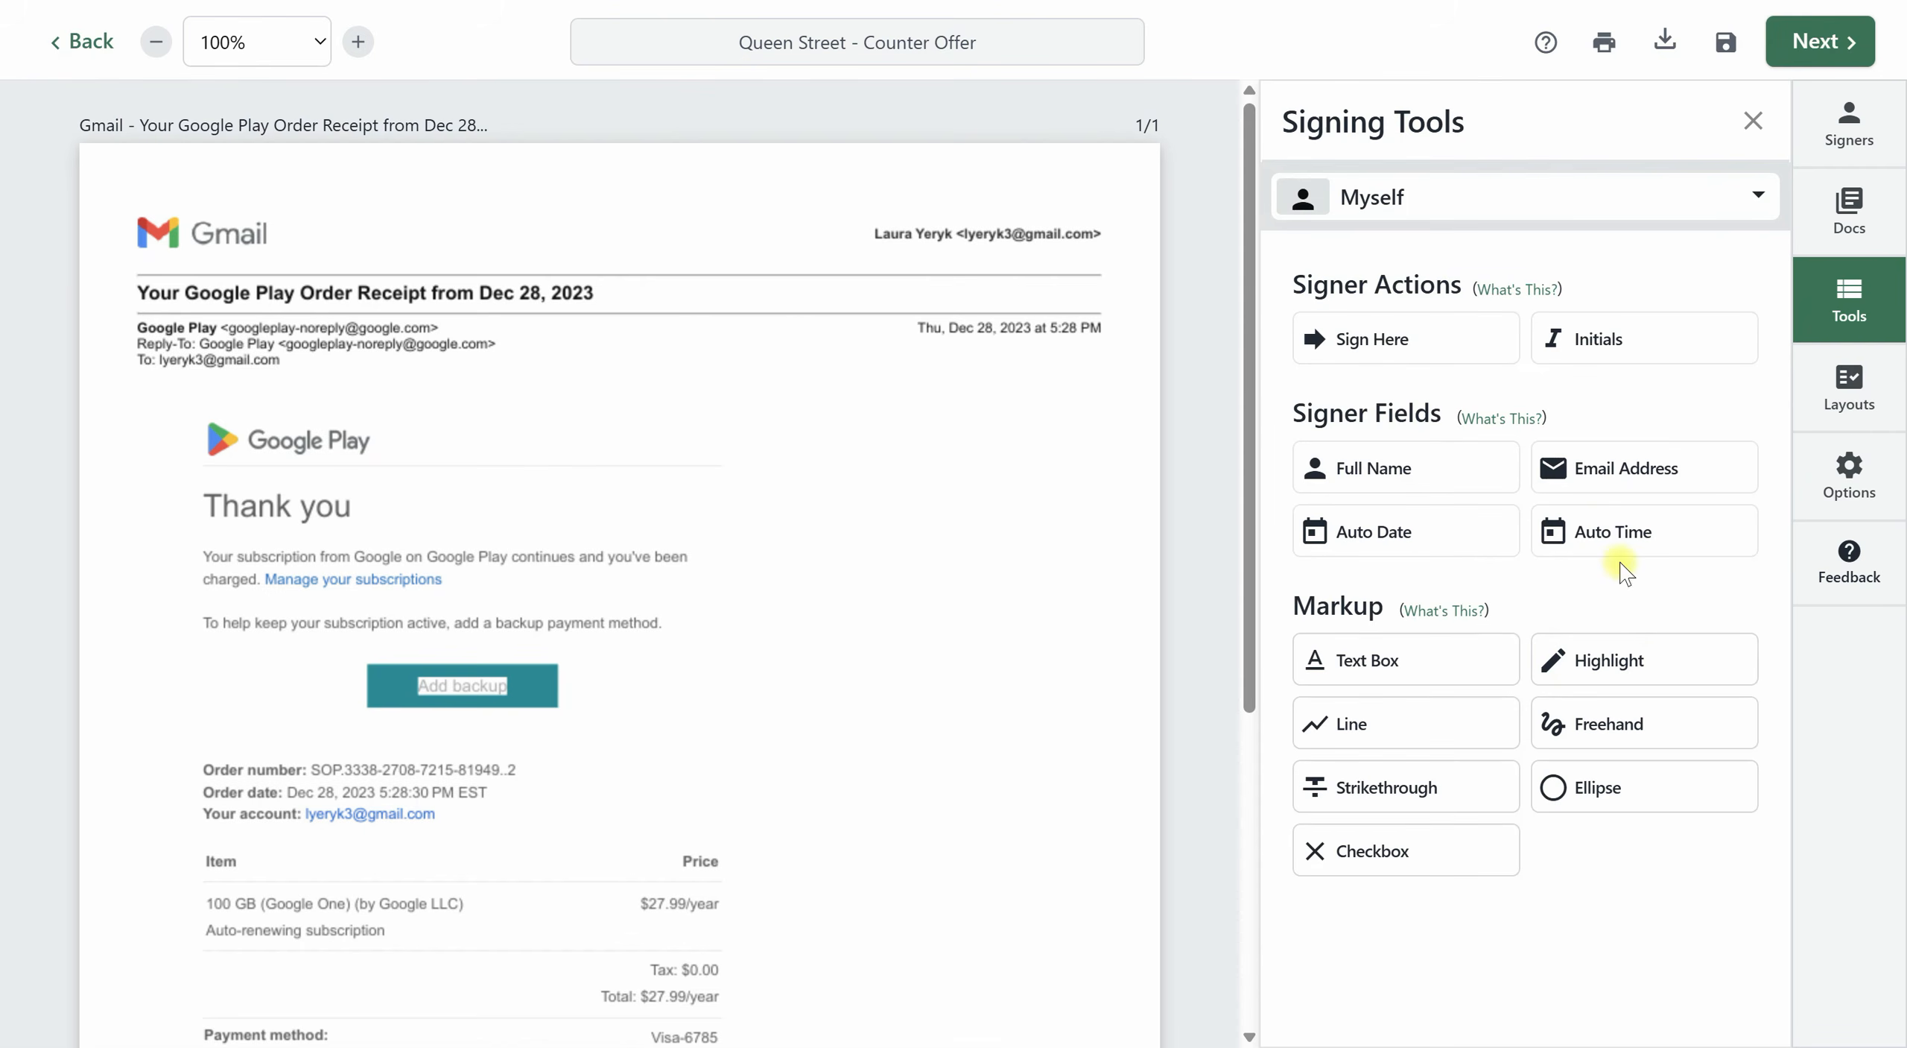